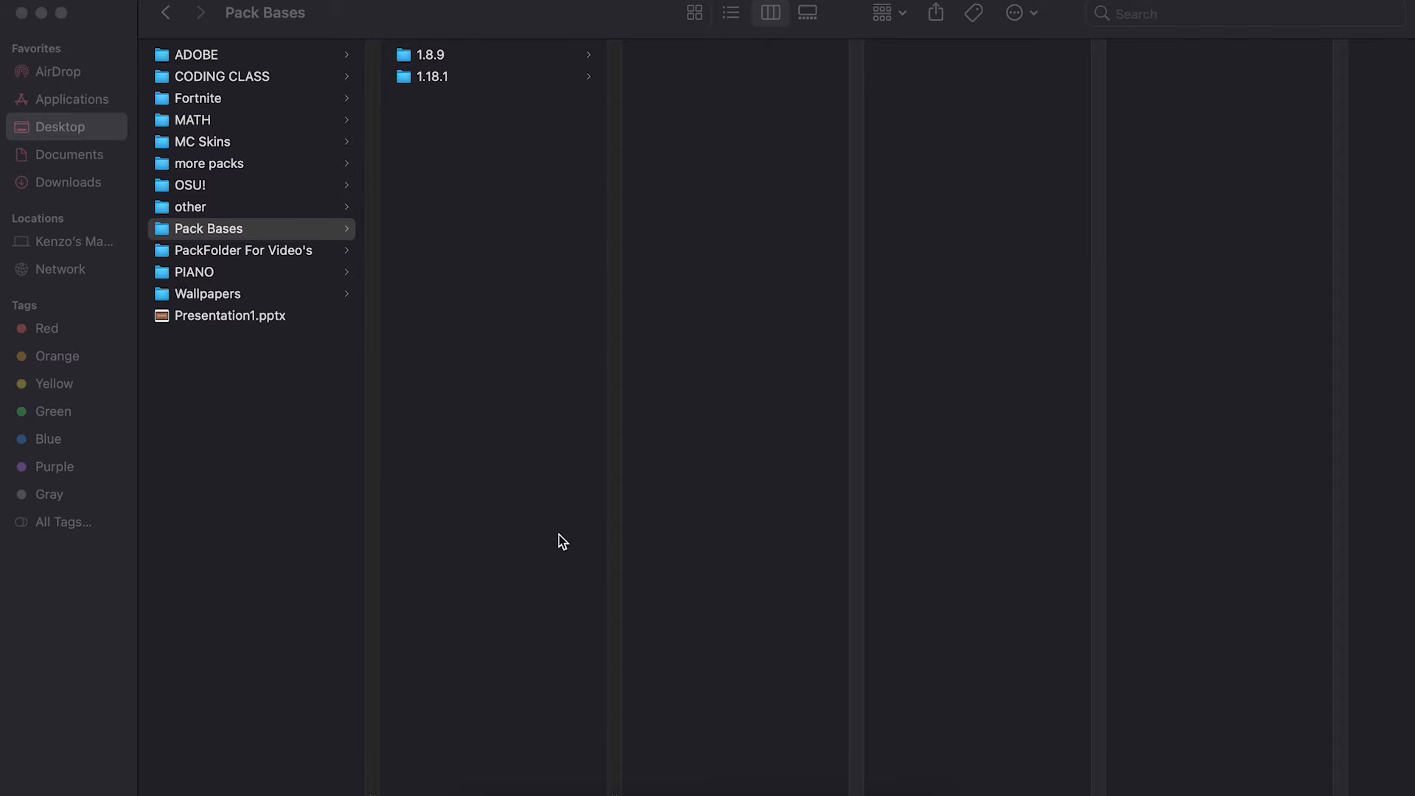
Search Spotlight for ~/library and open the Application Support folder inside the Library folder.
{"action": "key", "text": "super+space"}
{"action": "type", "text": "quick"}
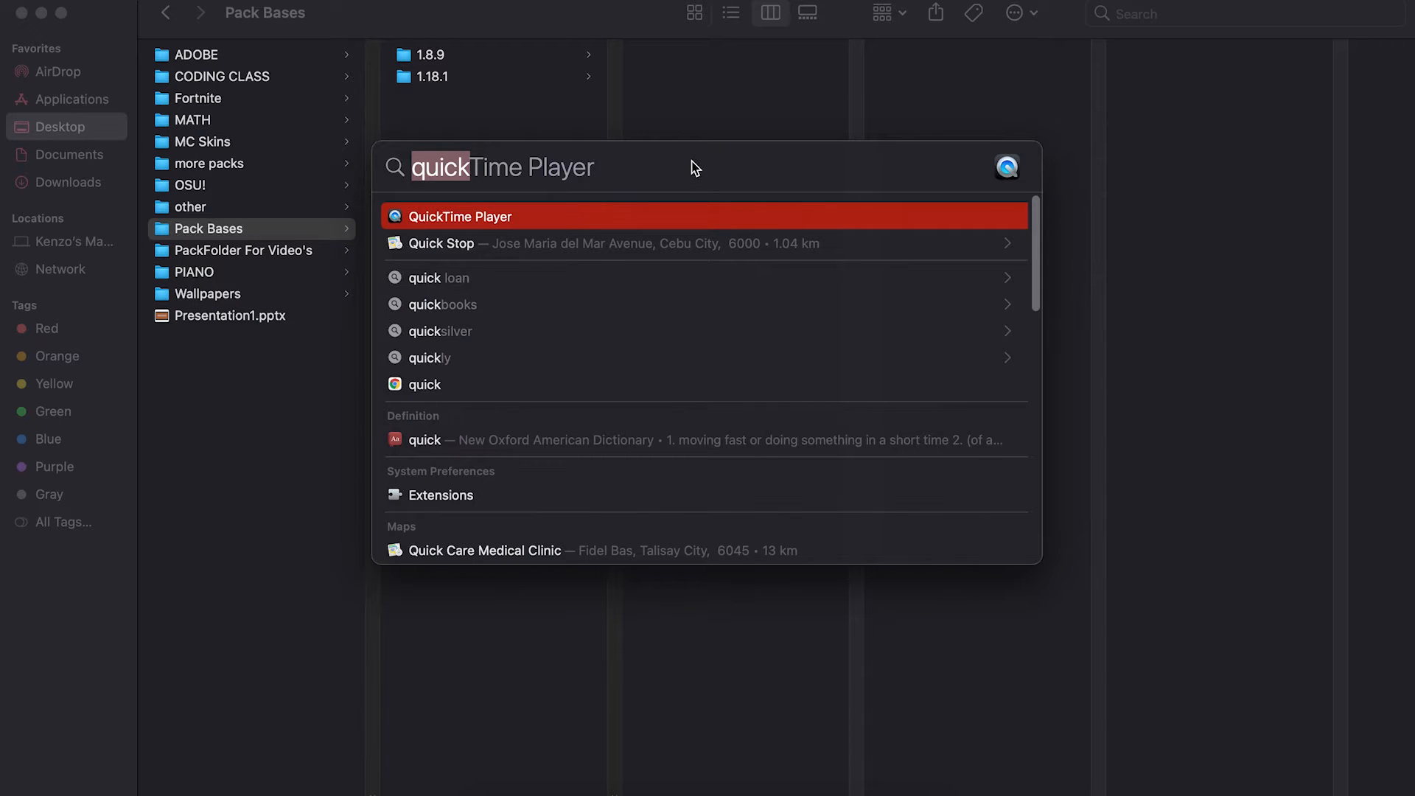
{"action": "key", "text": "BackSpace"}
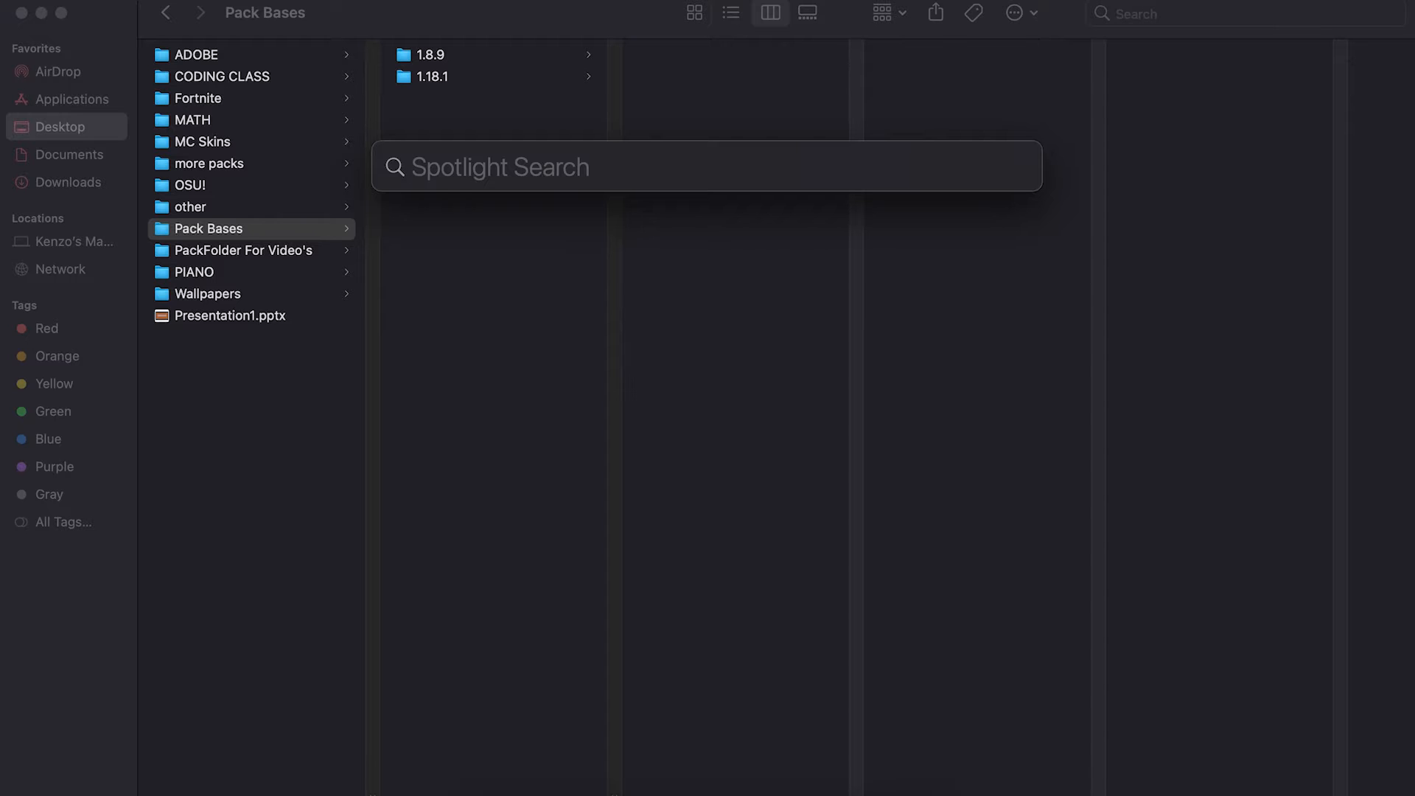
{"action": "type", "text": "~/"}
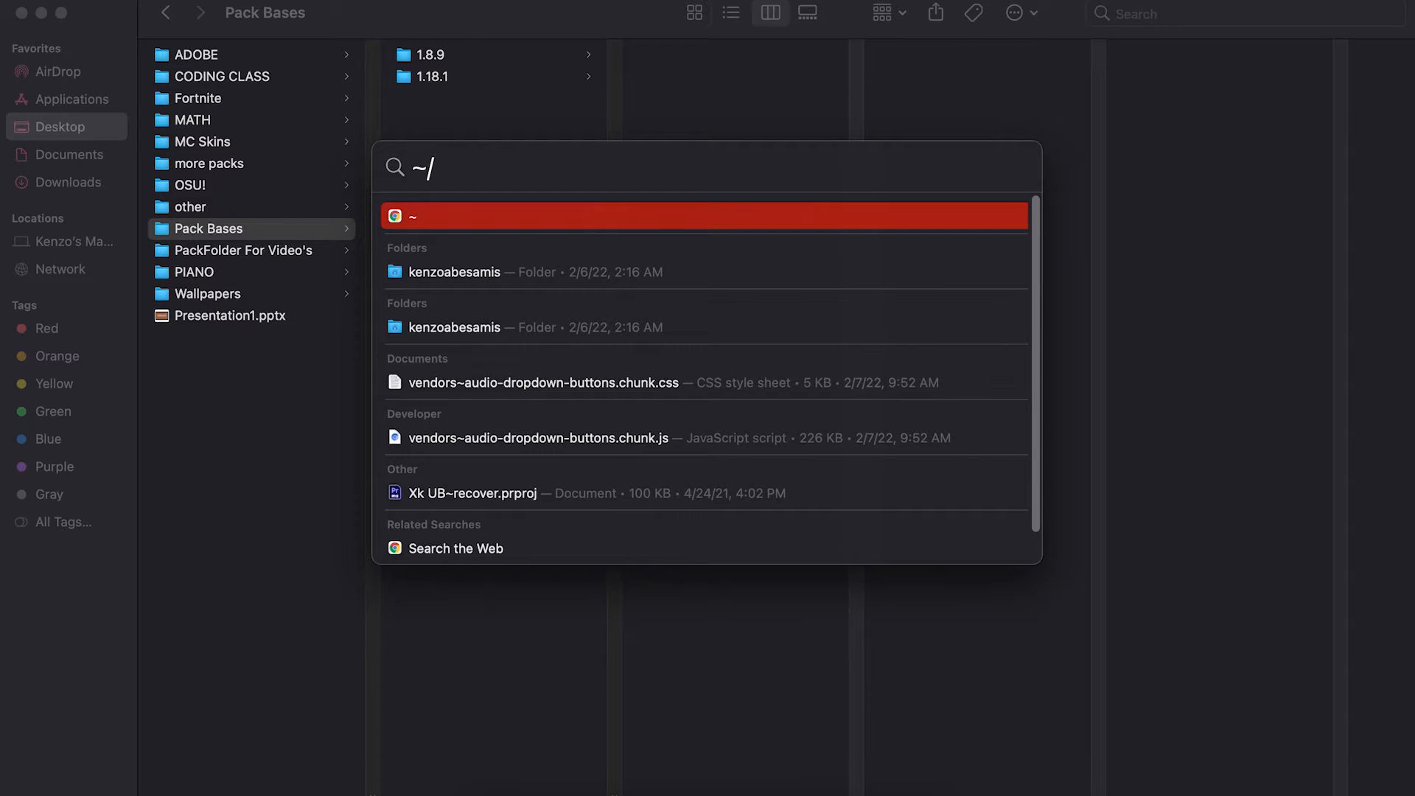
{"action": "type", "text": "library"}
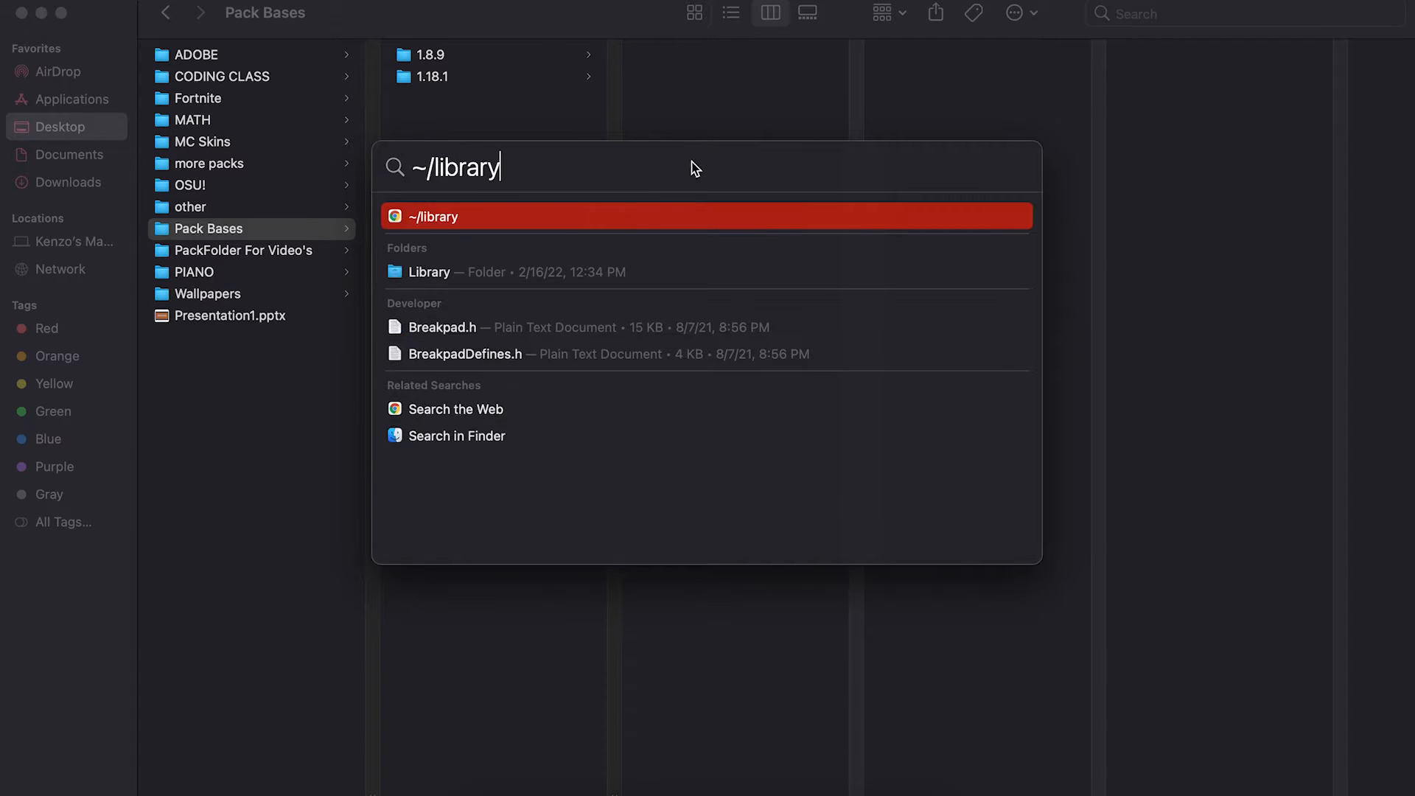
{"action": "left_click", "coordinate": [470, 372]}
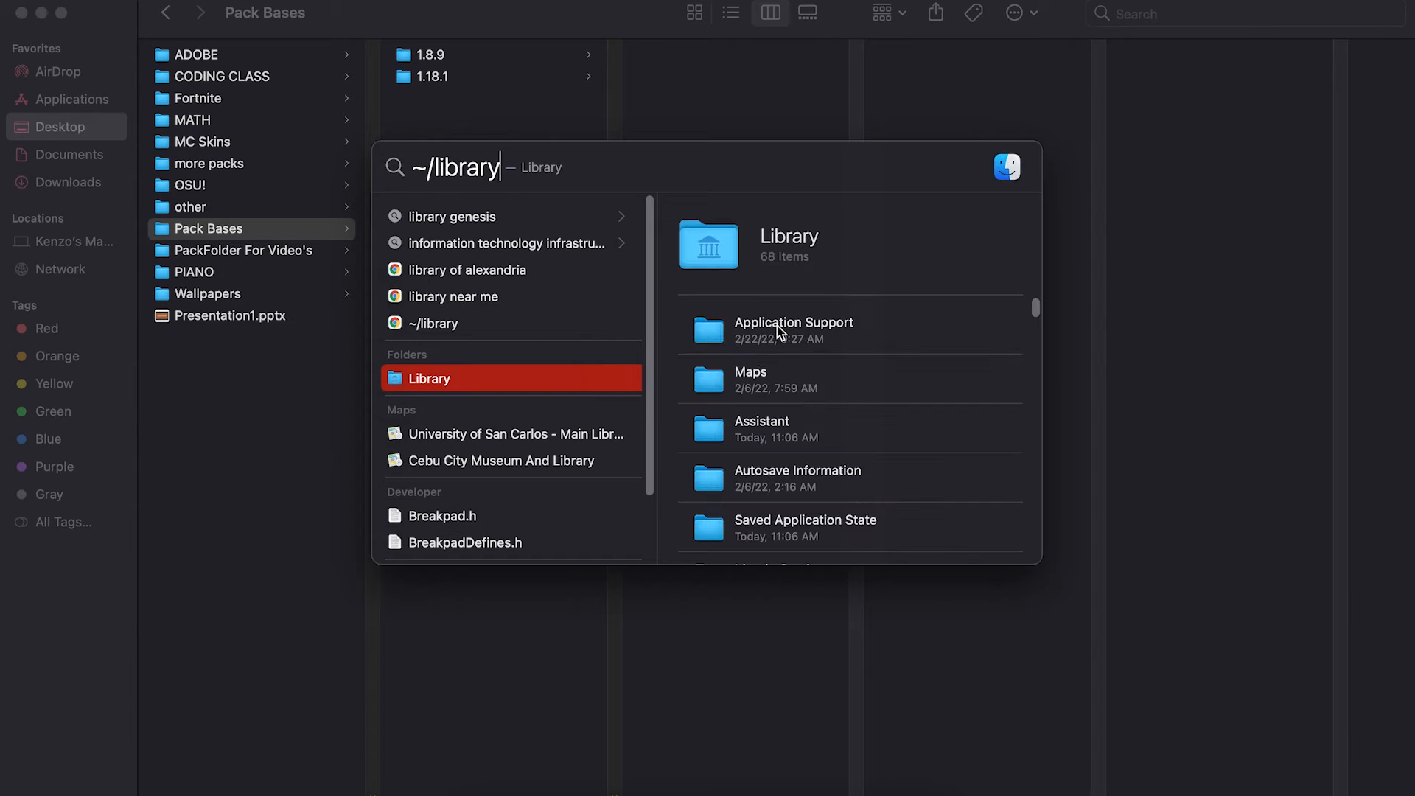
{"action": "double_click", "coordinate": [779, 328]}
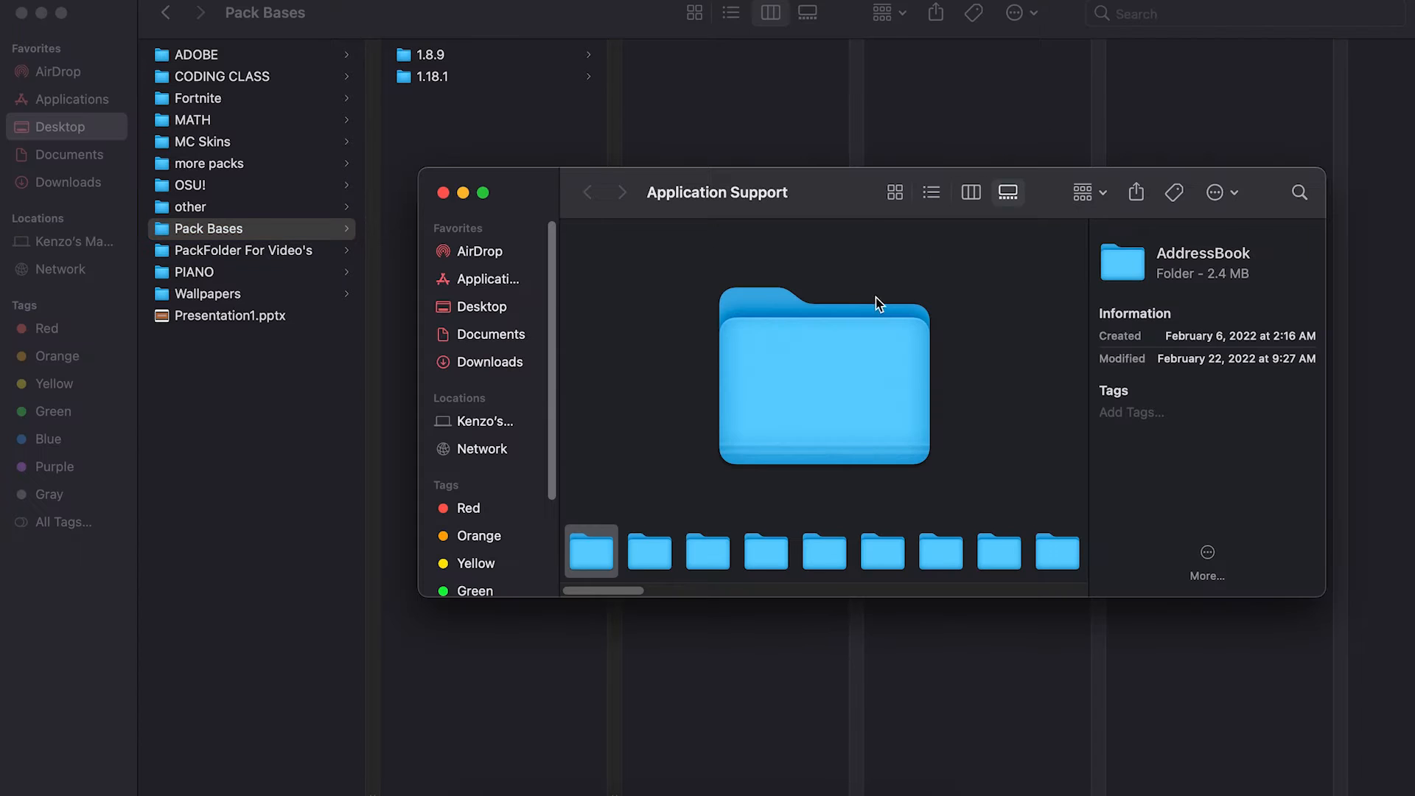
Show Application Support in columns, browse to minecraft/versions/1.8.9 to see its files, and close that window.
{"action": "key", "text": "super+3"}
{"action": "scroll", "coordinate": [968, 402], "scroll_direction": "down", "scroll_amount": 15}
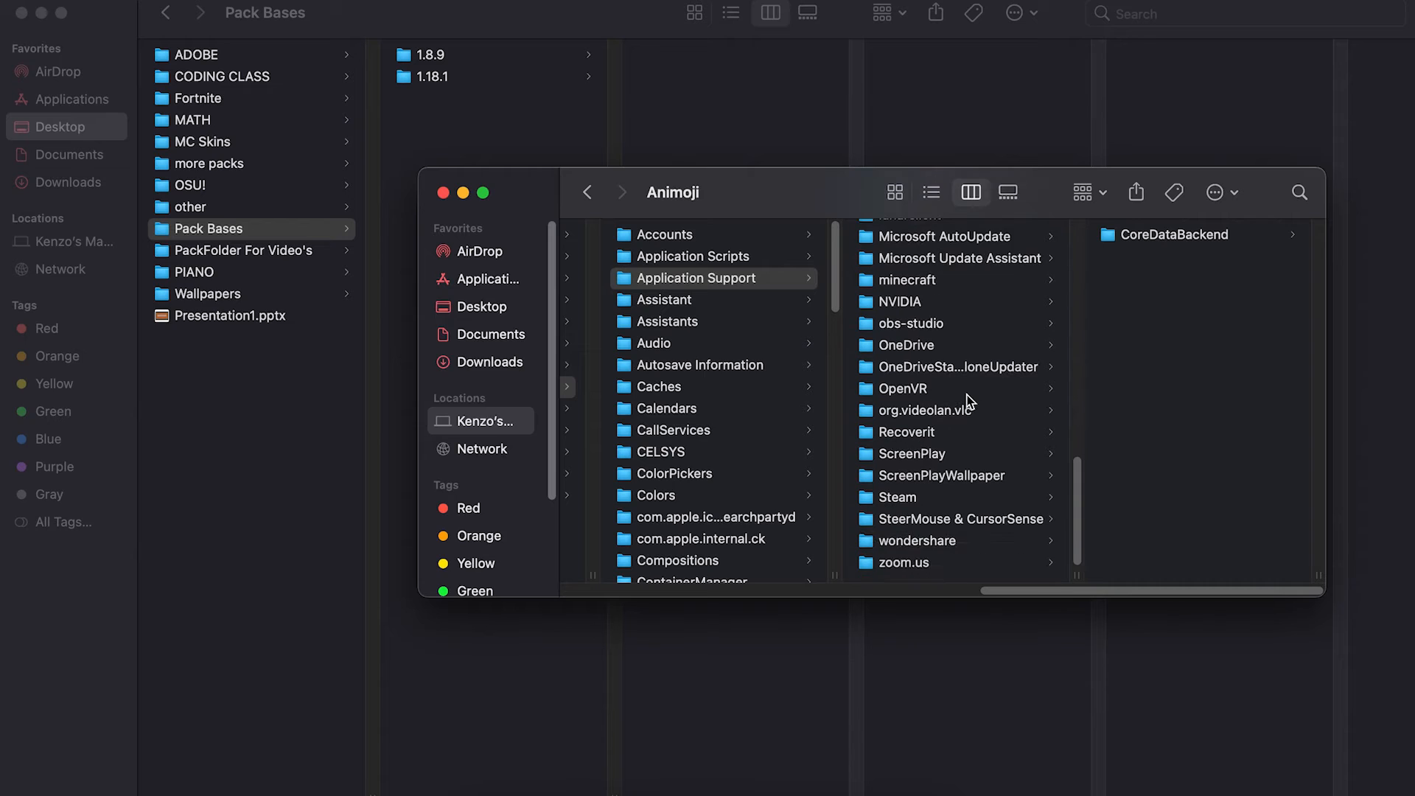
{"action": "left_click", "coordinate": [941, 280]}
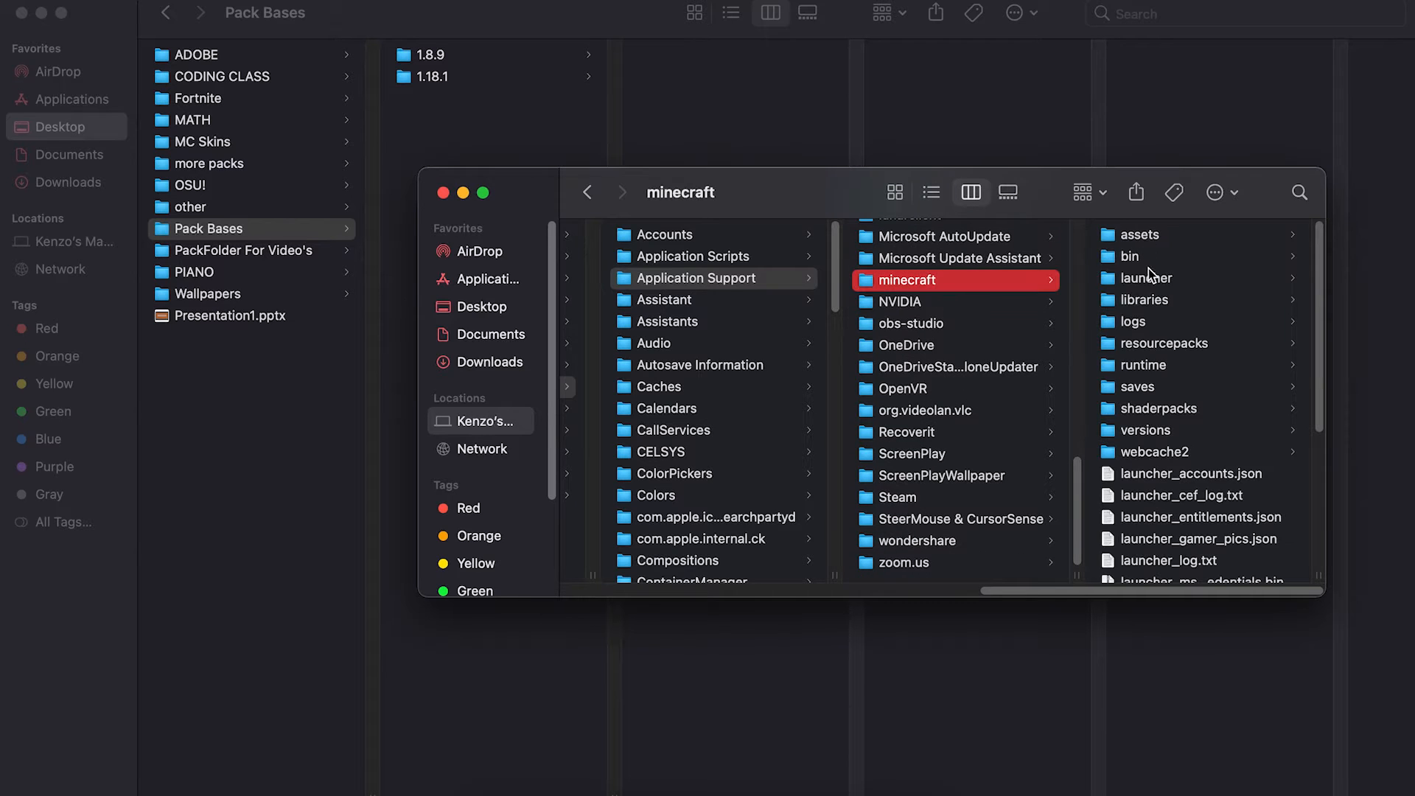
{"action": "left_click", "coordinate": [1156, 233]}
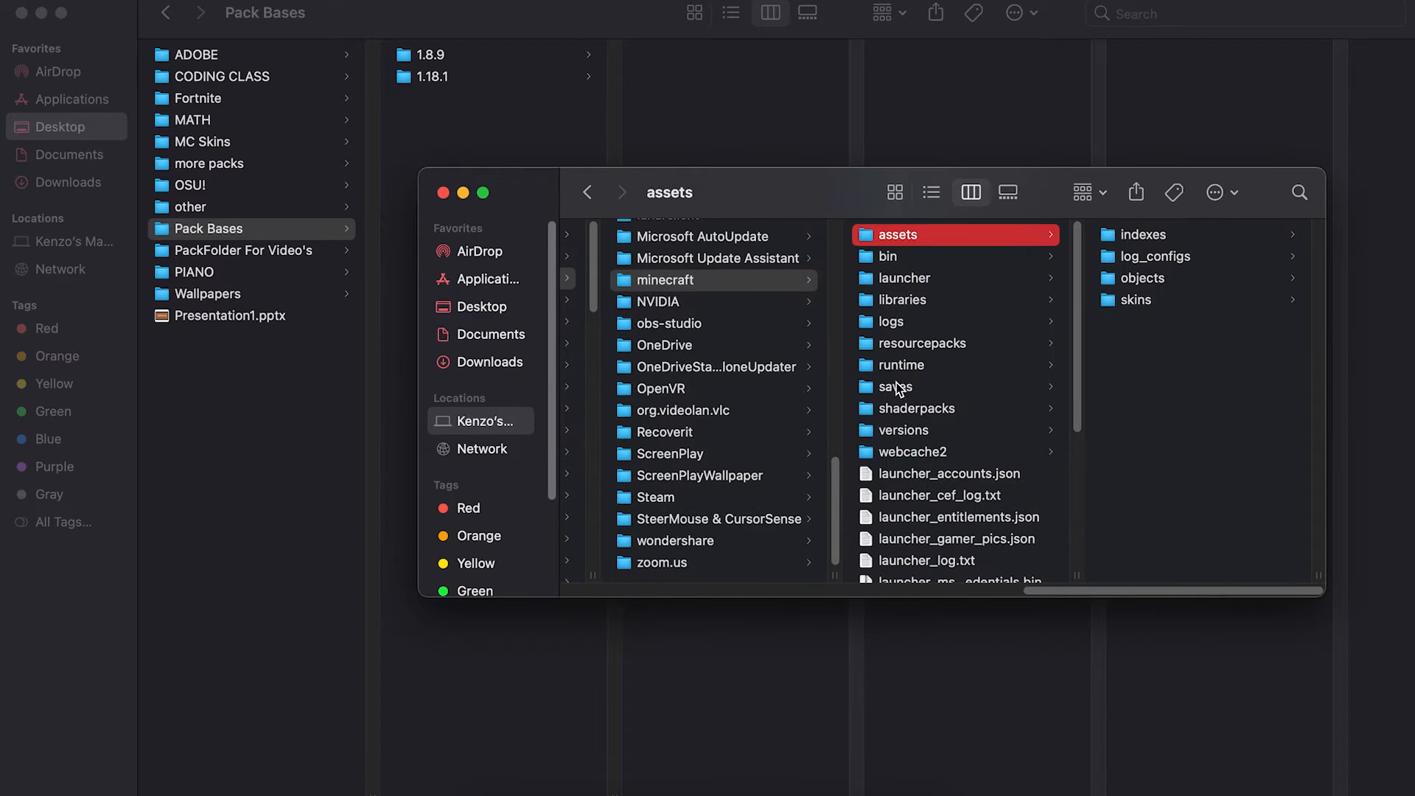
{"action": "left_click", "coordinate": [900, 432]}
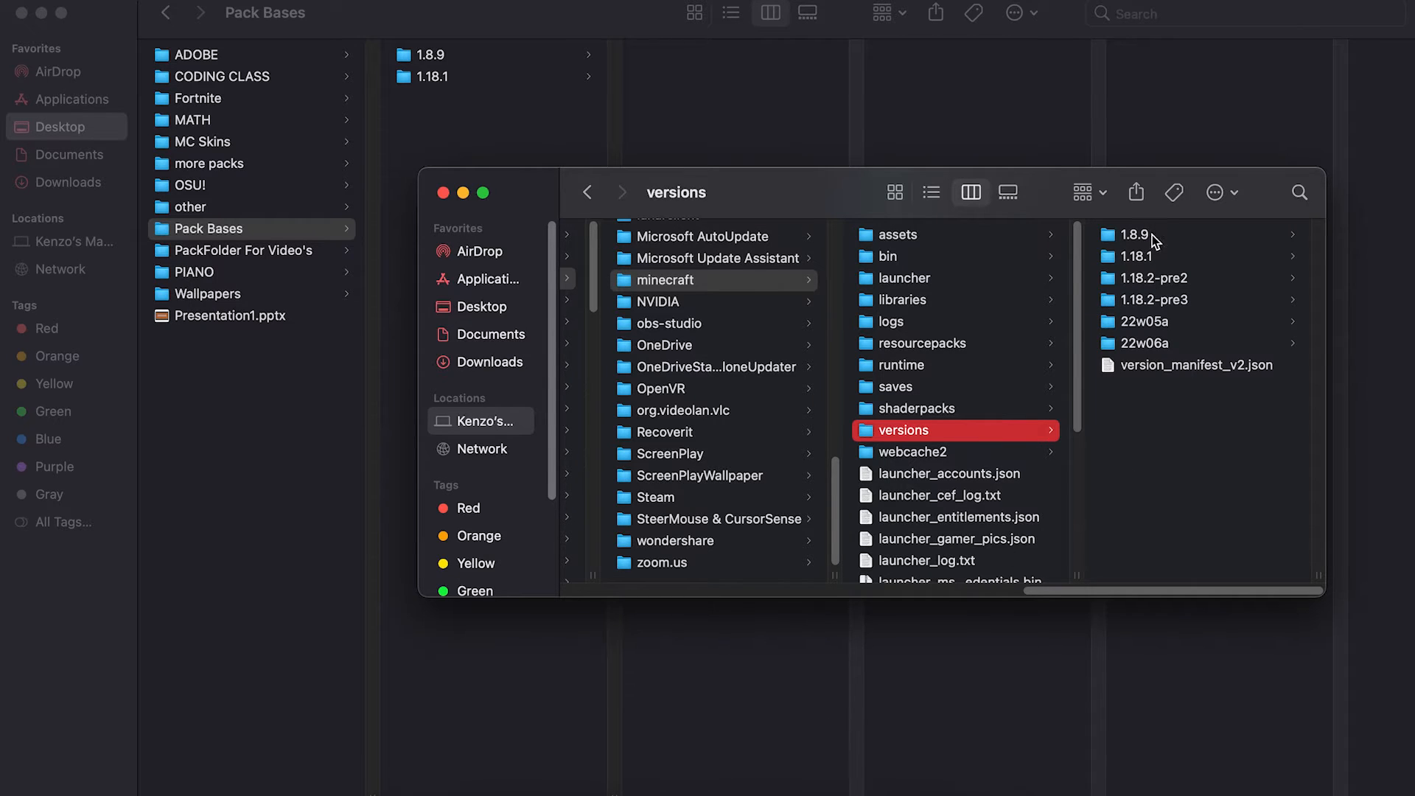
{"action": "left_click", "coordinate": [1139, 235]}
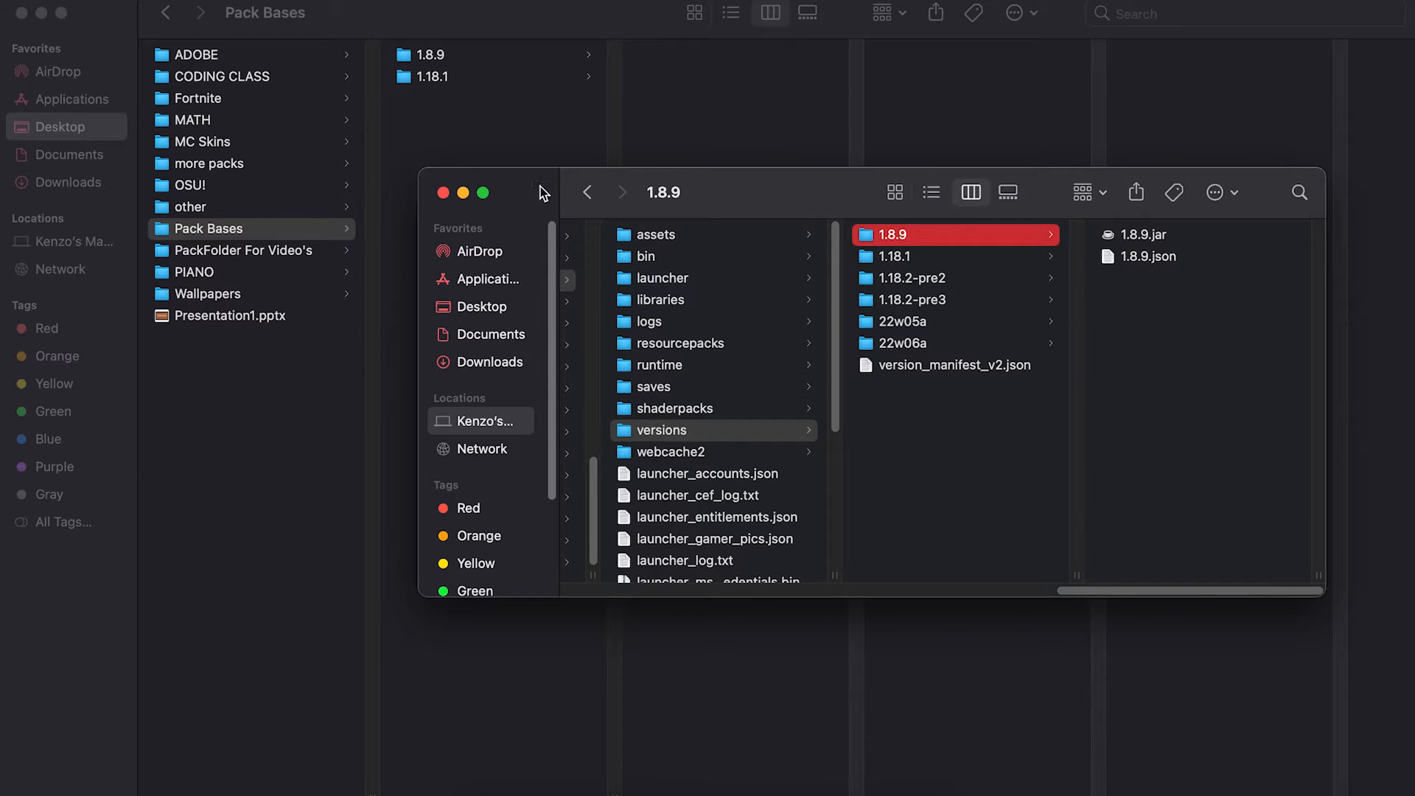
{"action": "left_click", "coordinate": [453, 171]}
Select 1.8.9.jar in the 1.8.9 folder of Pack Bases and view the applications available for opening it.
{"action": "left_click", "coordinate": [483, 56]}
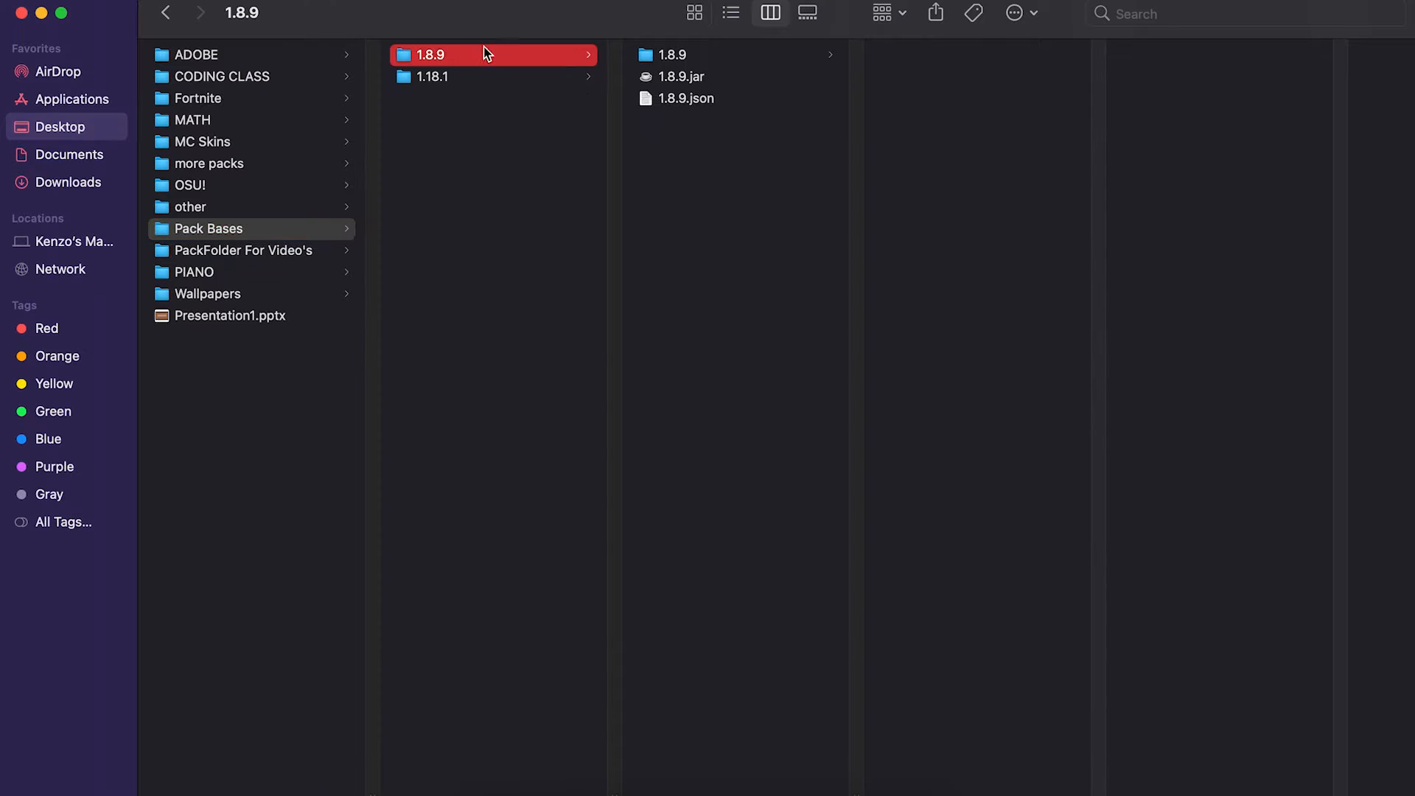
{"action": "left_click", "coordinate": [687, 79]}
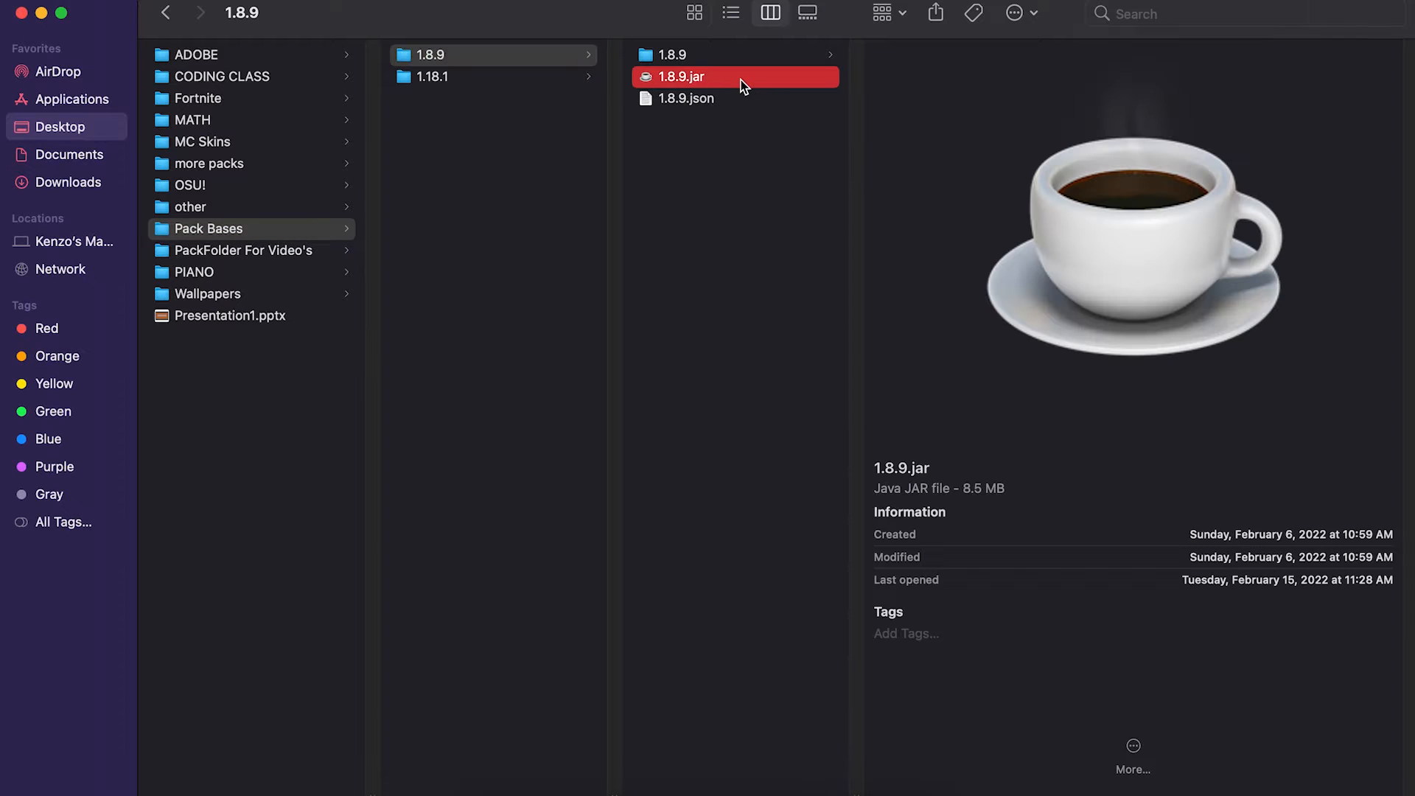
{"action": "right_click", "coordinate": [757, 80]}
{"action": "mouse_move", "coordinate": [887, 107]}
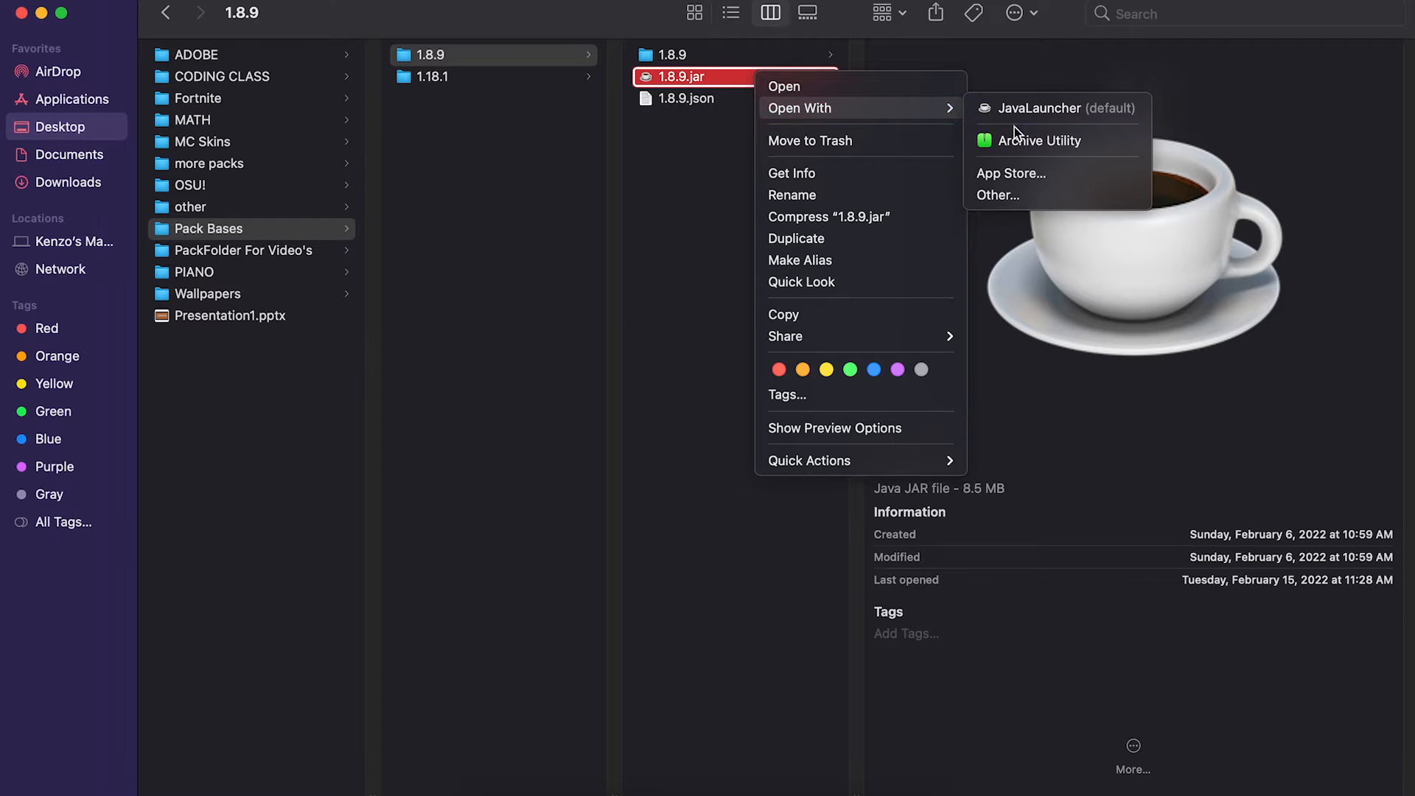
{"action": "left_click", "coordinate": [682, 56]}
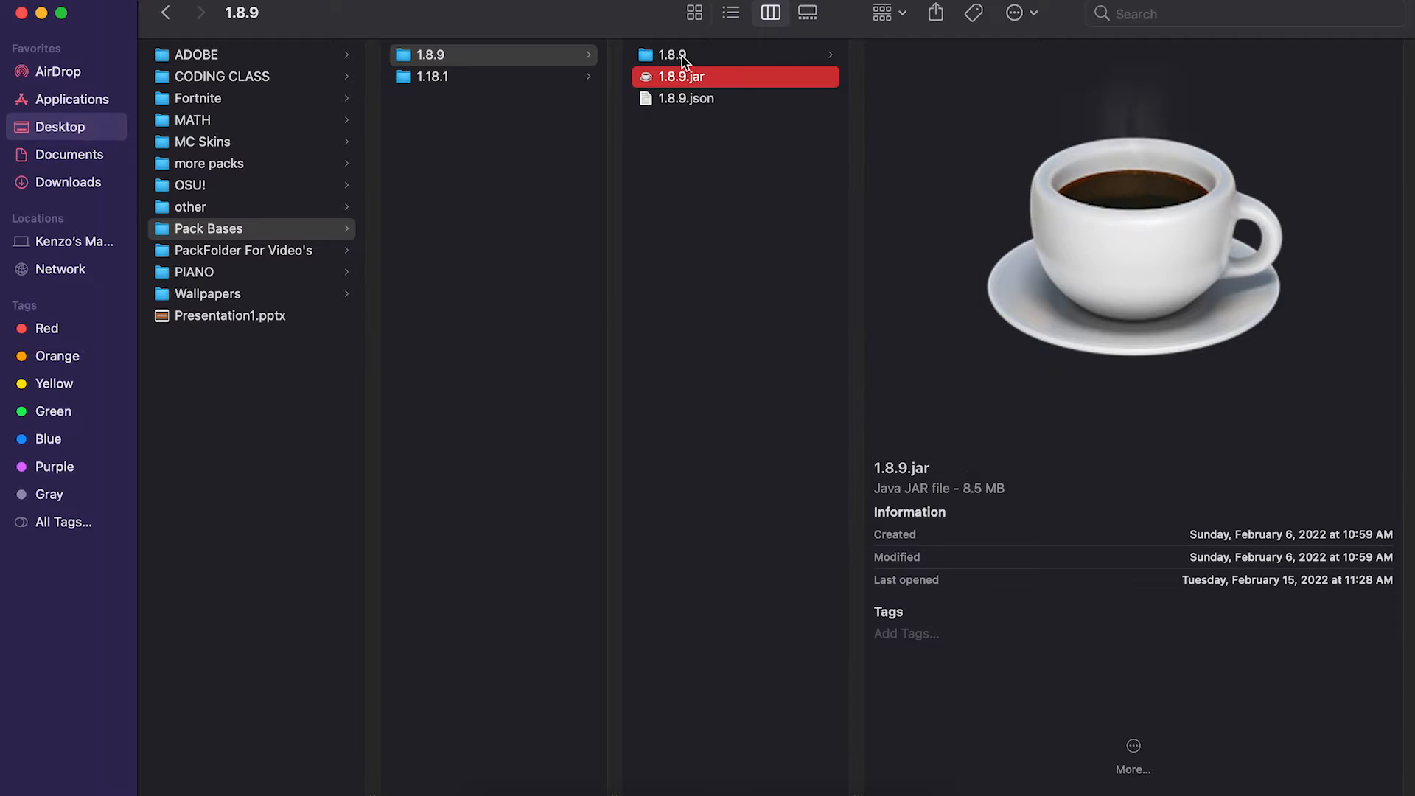
Copy the assets folder from the extracted 1.8.9 folder and paste it directly into Pack Bases.
{"action": "left_click", "coordinate": [683, 56]}
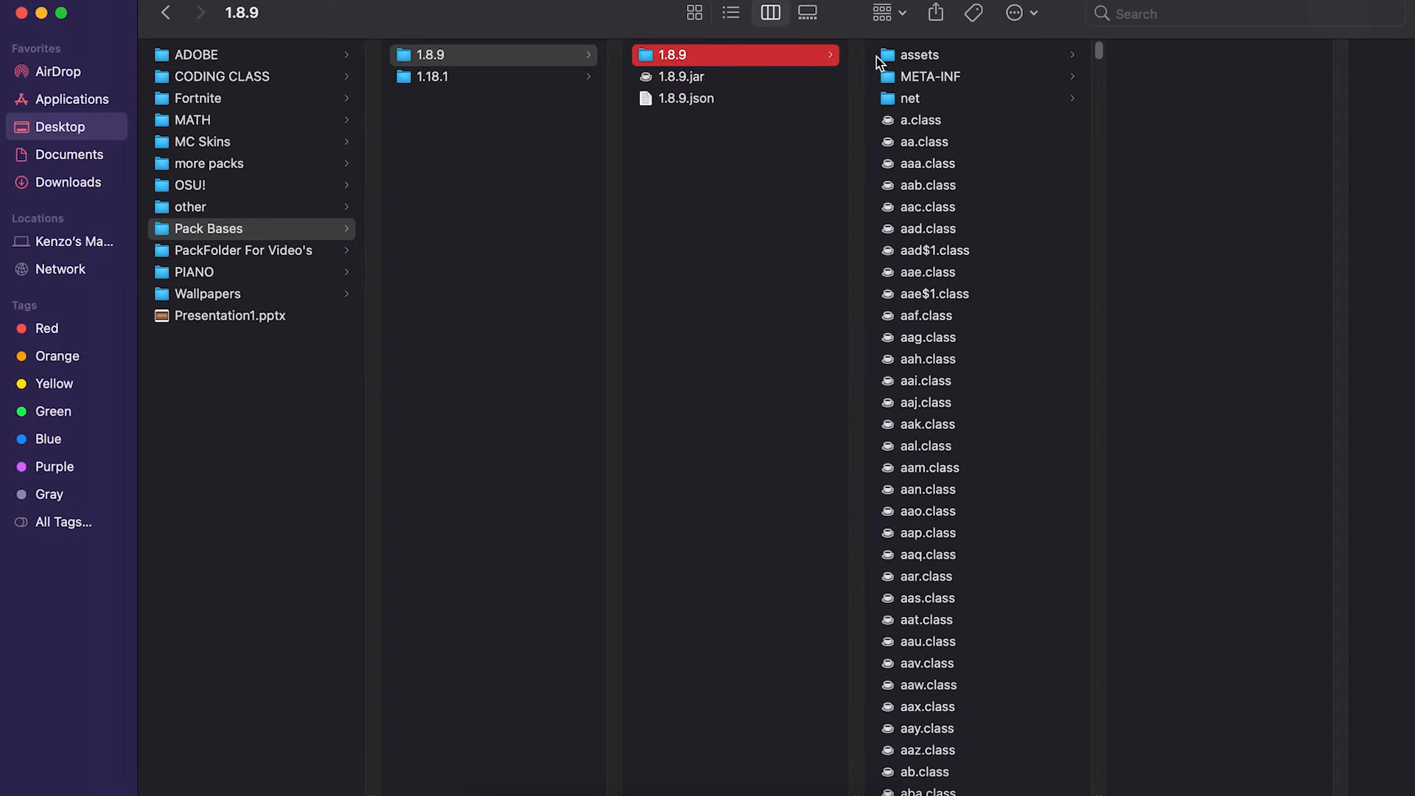
{"action": "left_click", "coordinate": [921, 56]}
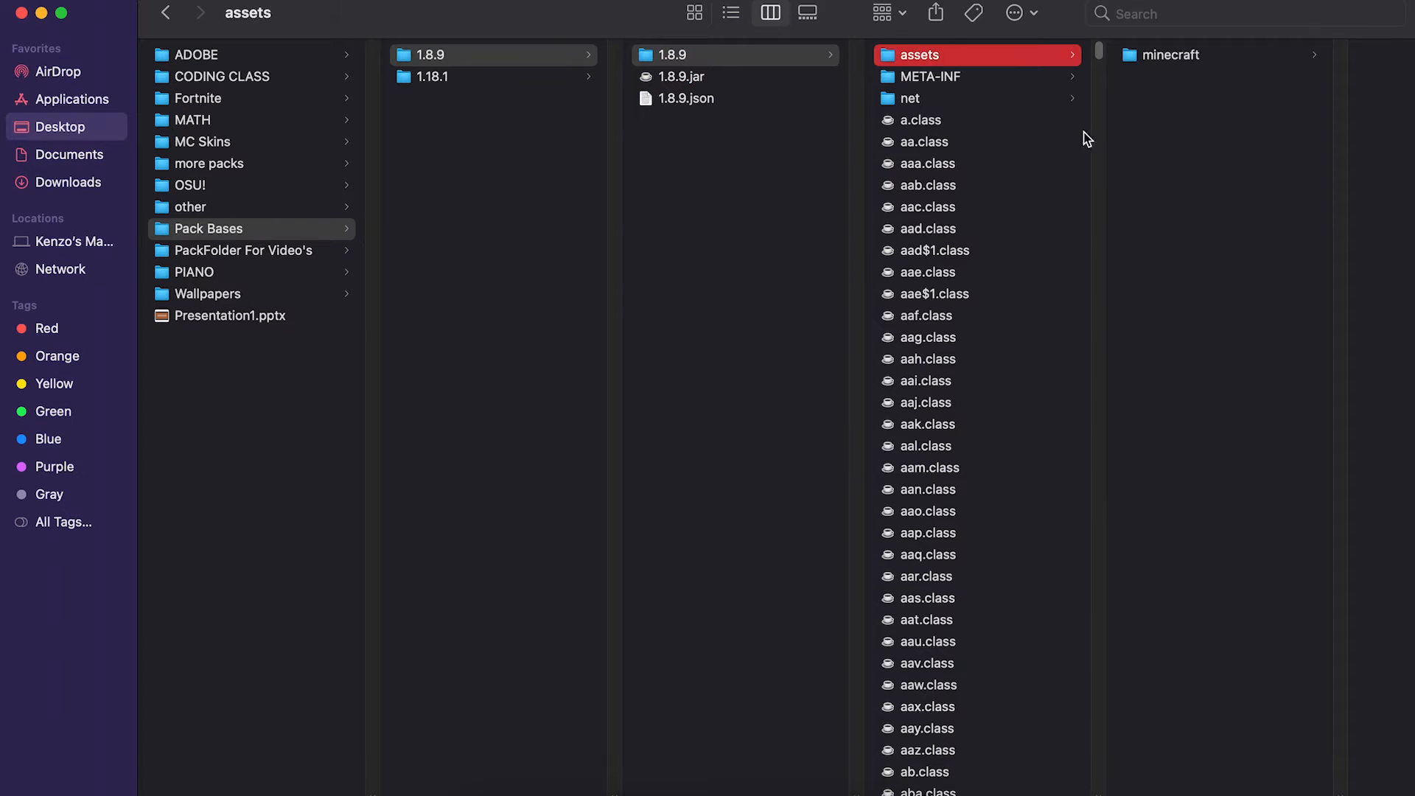
{"action": "right_click", "coordinate": [949, 56]}
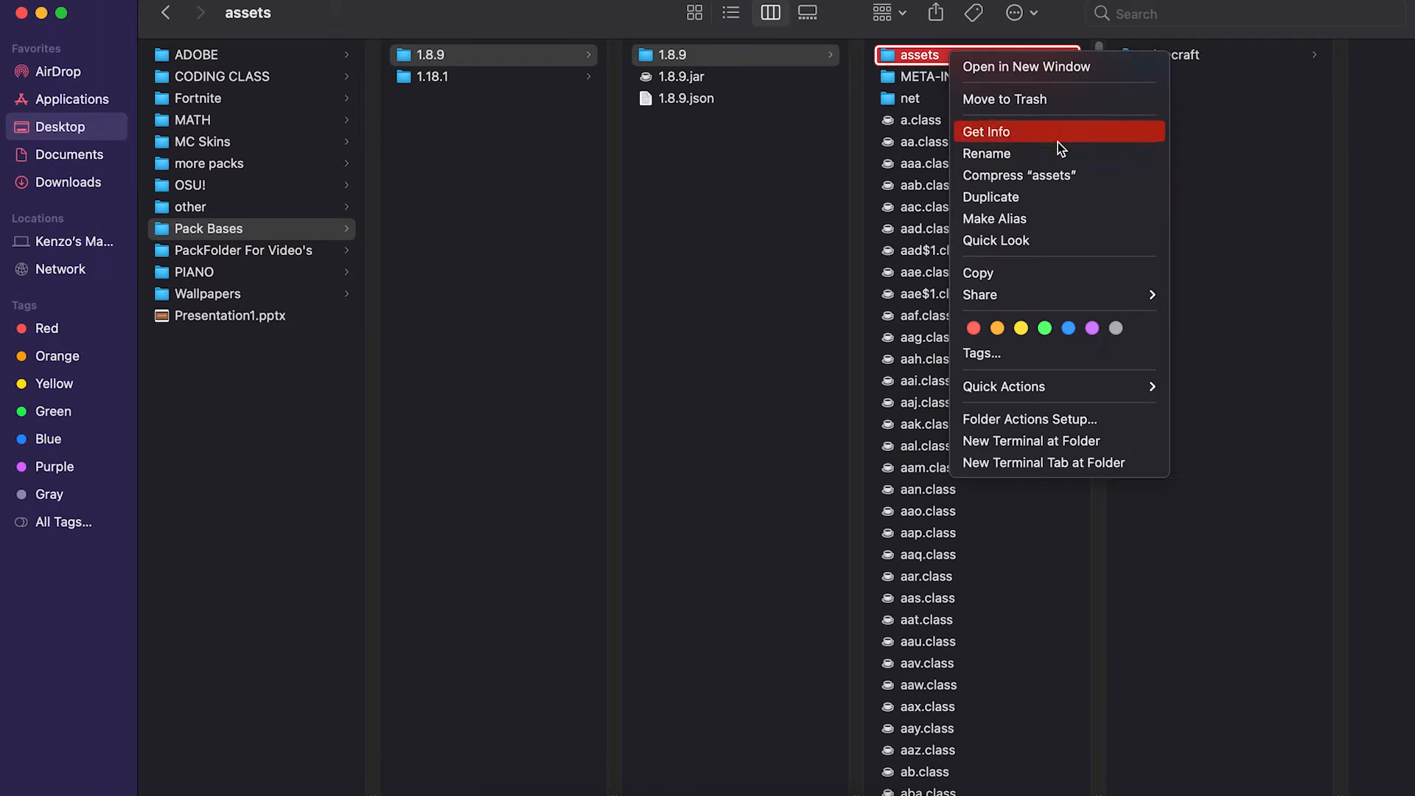
{"action": "left_click", "coordinate": [789, 138]}
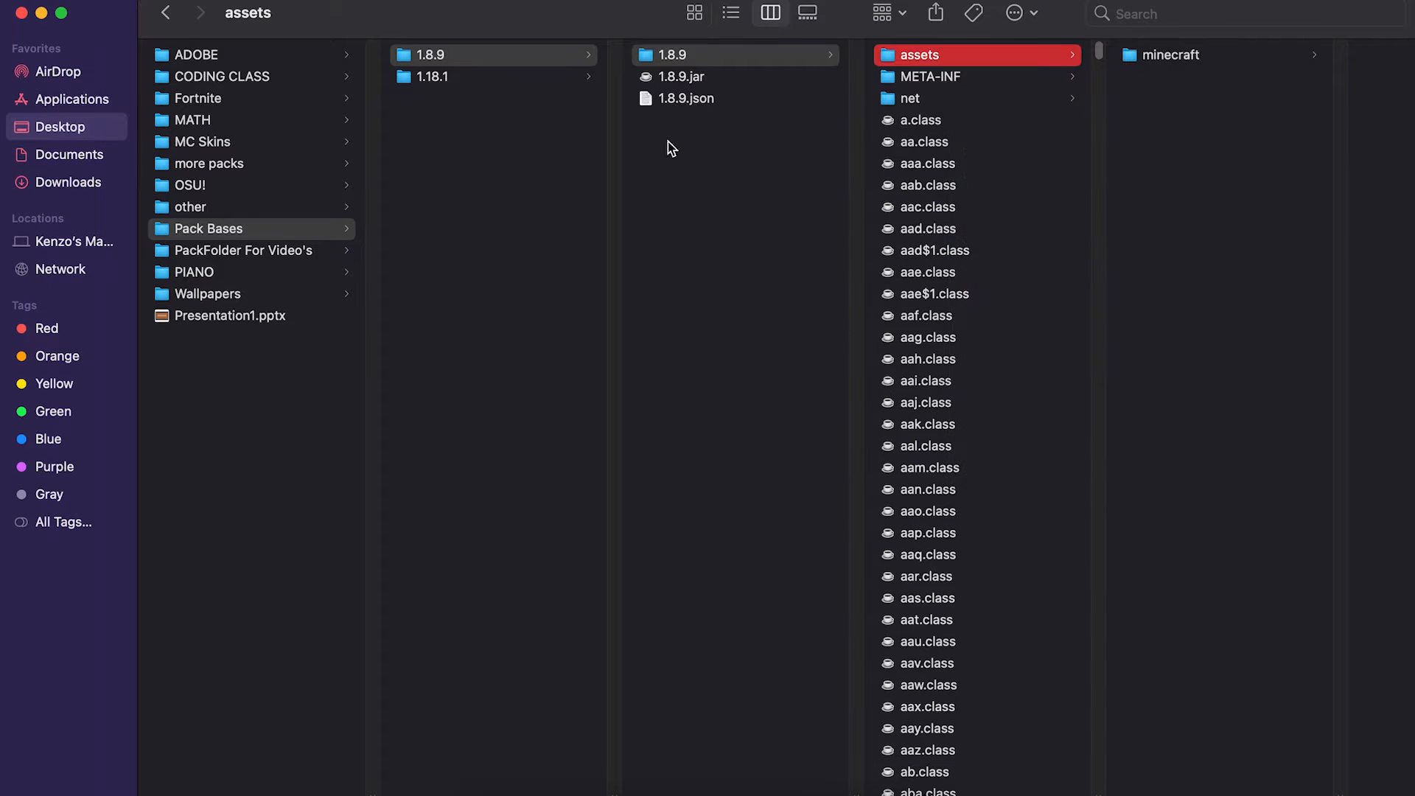
{"action": "right_click", "coordinate": [992, 57]}
{"action": "left_click", "coordinate": [1025, 267]}
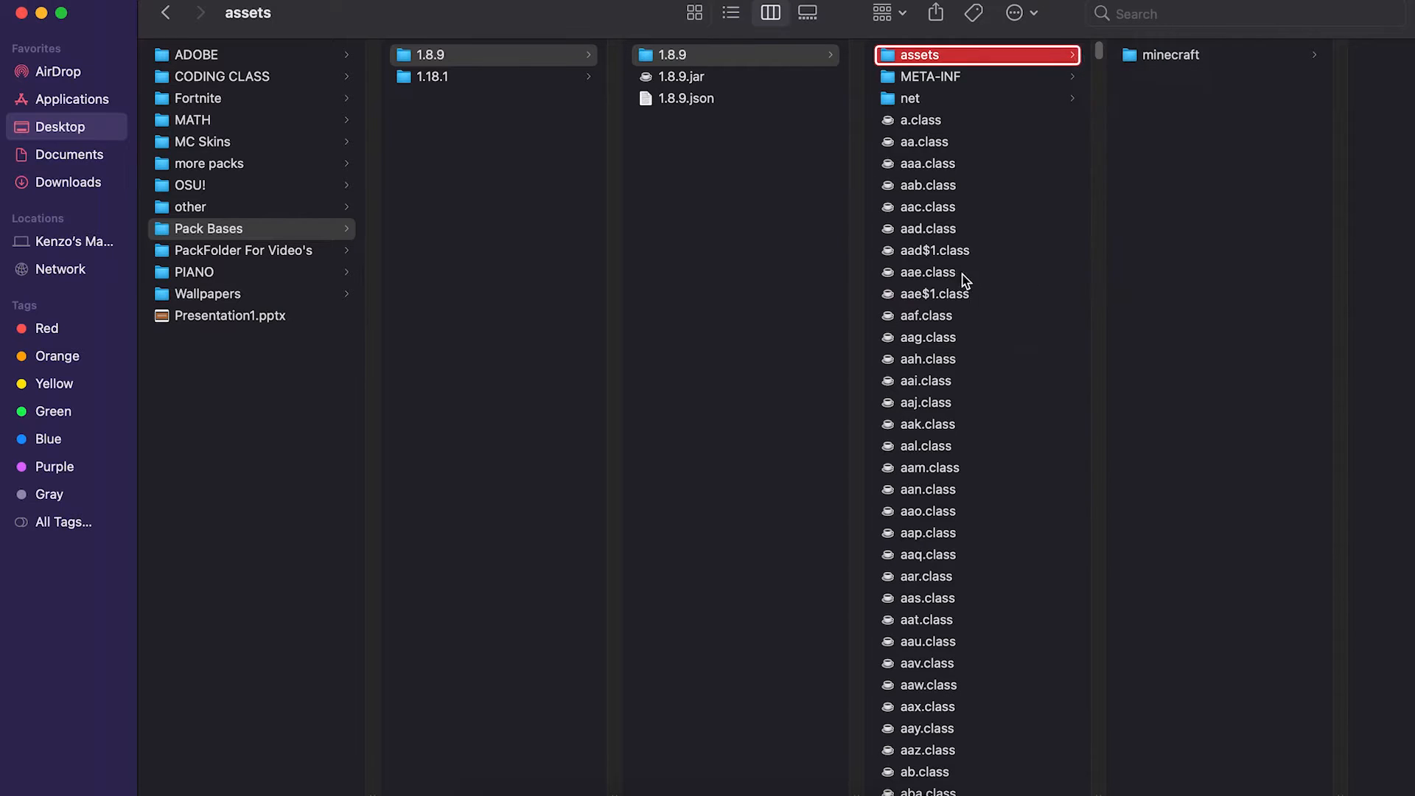
{"action": "right_click", "coordinate": [458, 365]}
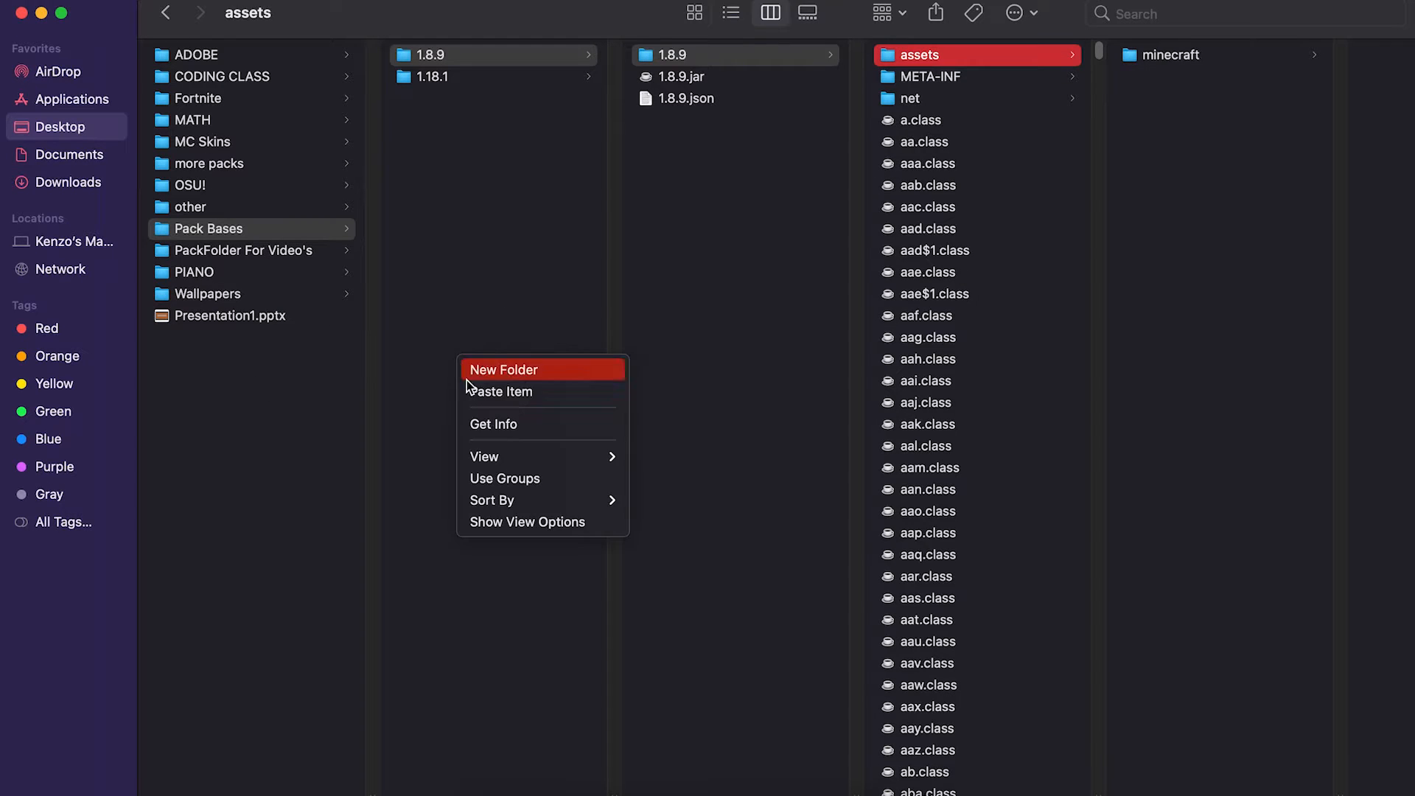
{"action": "left_click", "coordinate": [479, 393]}
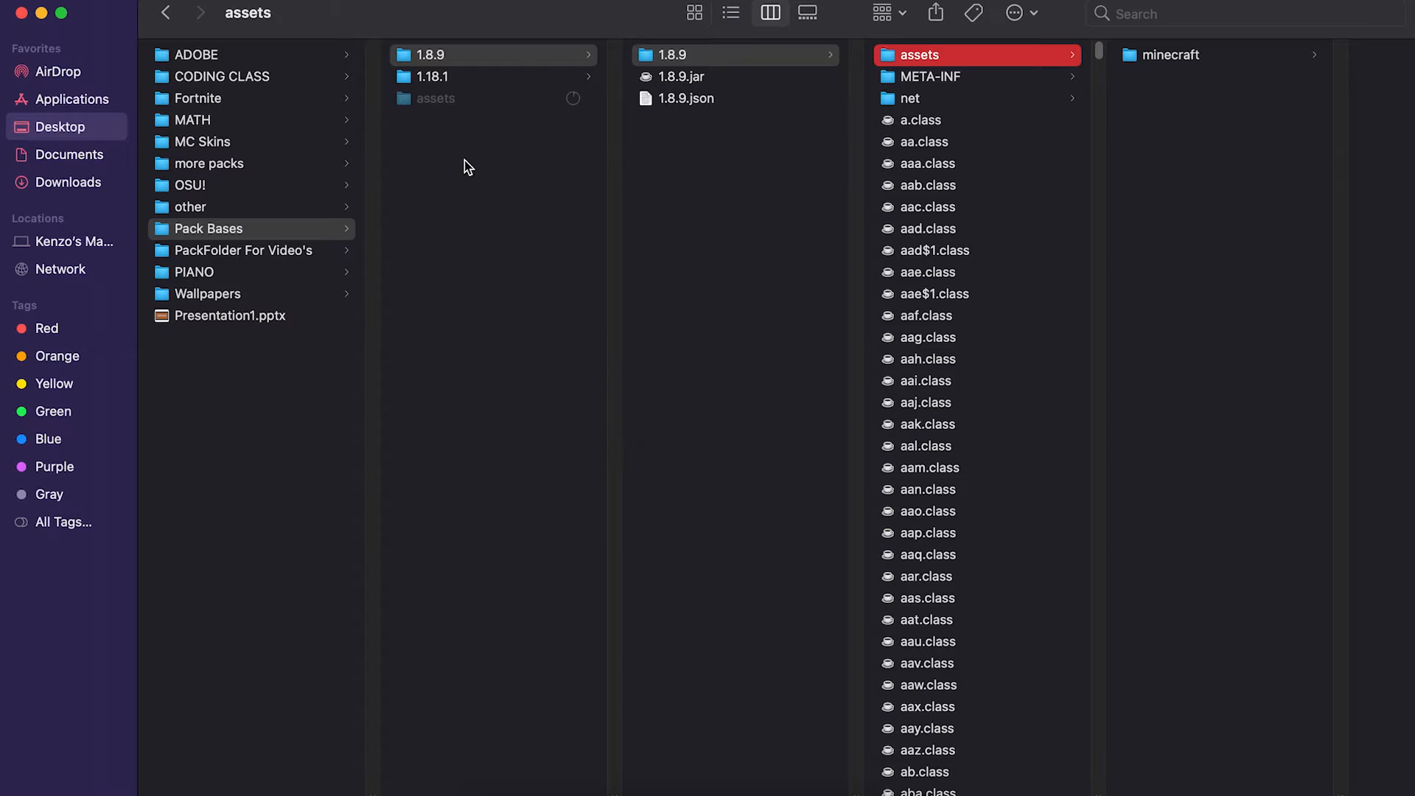
Browse the pasted assets folder to minecraft/textures/items and find the diamond item textures.
{"action": "left_click", "coordinate": [452, 98]}
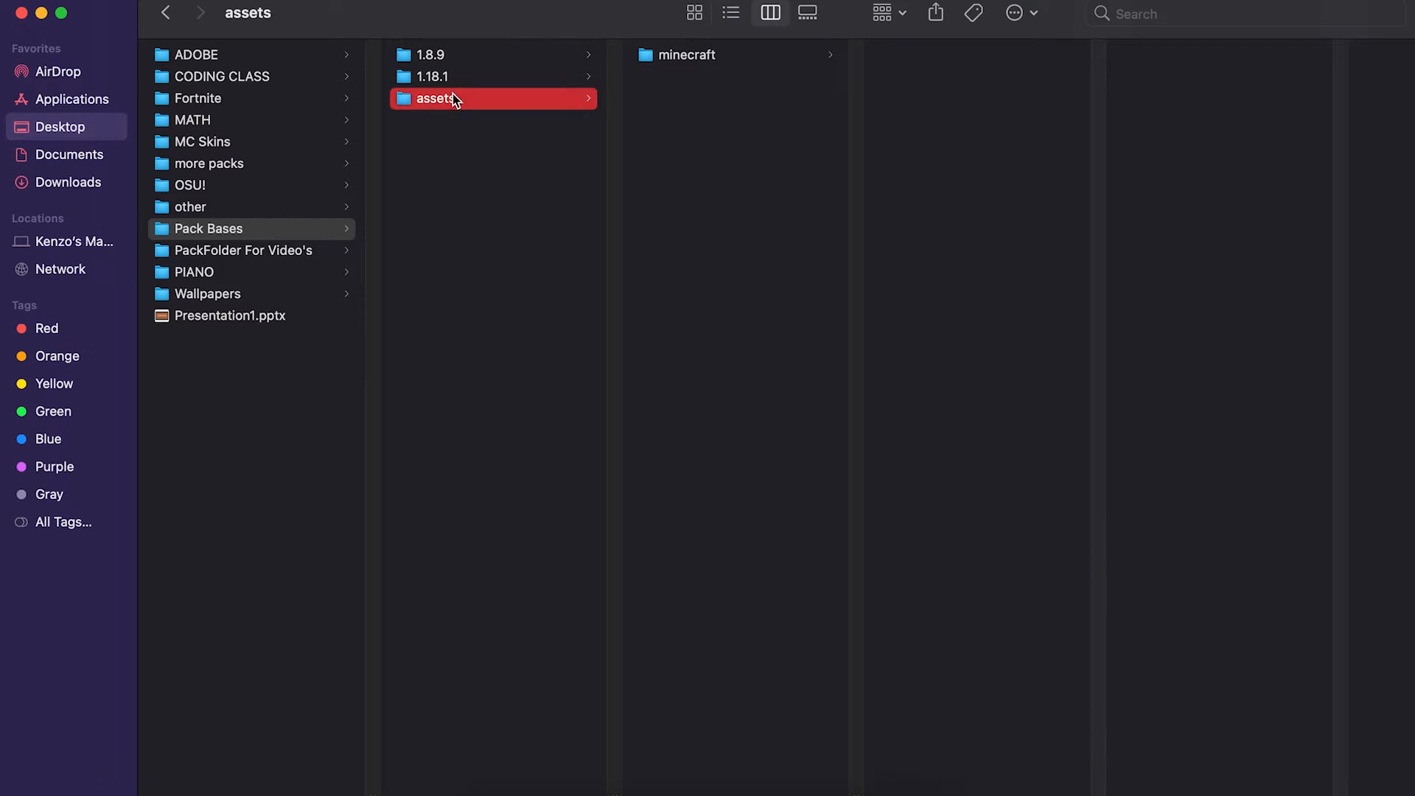
{"action": "left_click", "coordinate": [731, 58]}
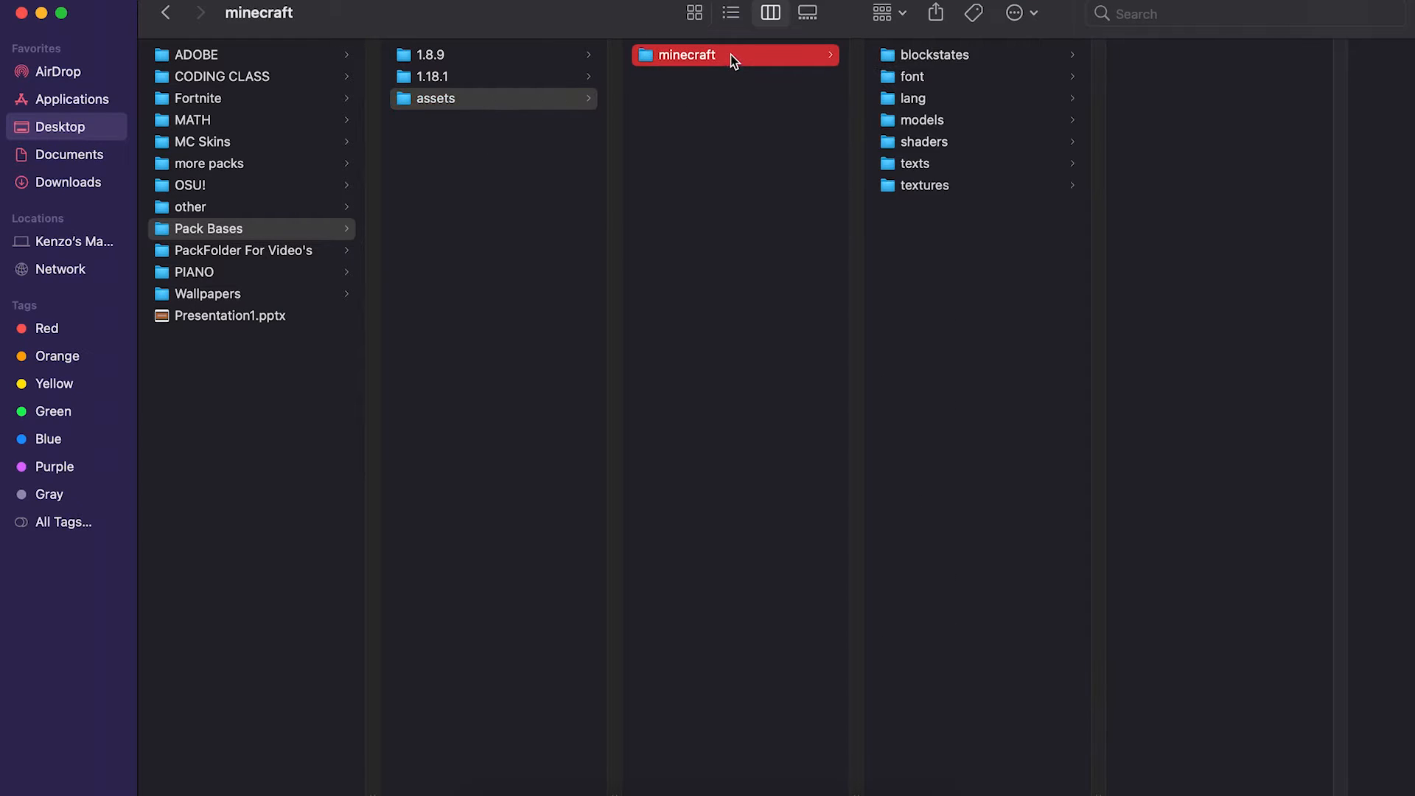
{"action": "left_click", "coordinate": [948, 190]}
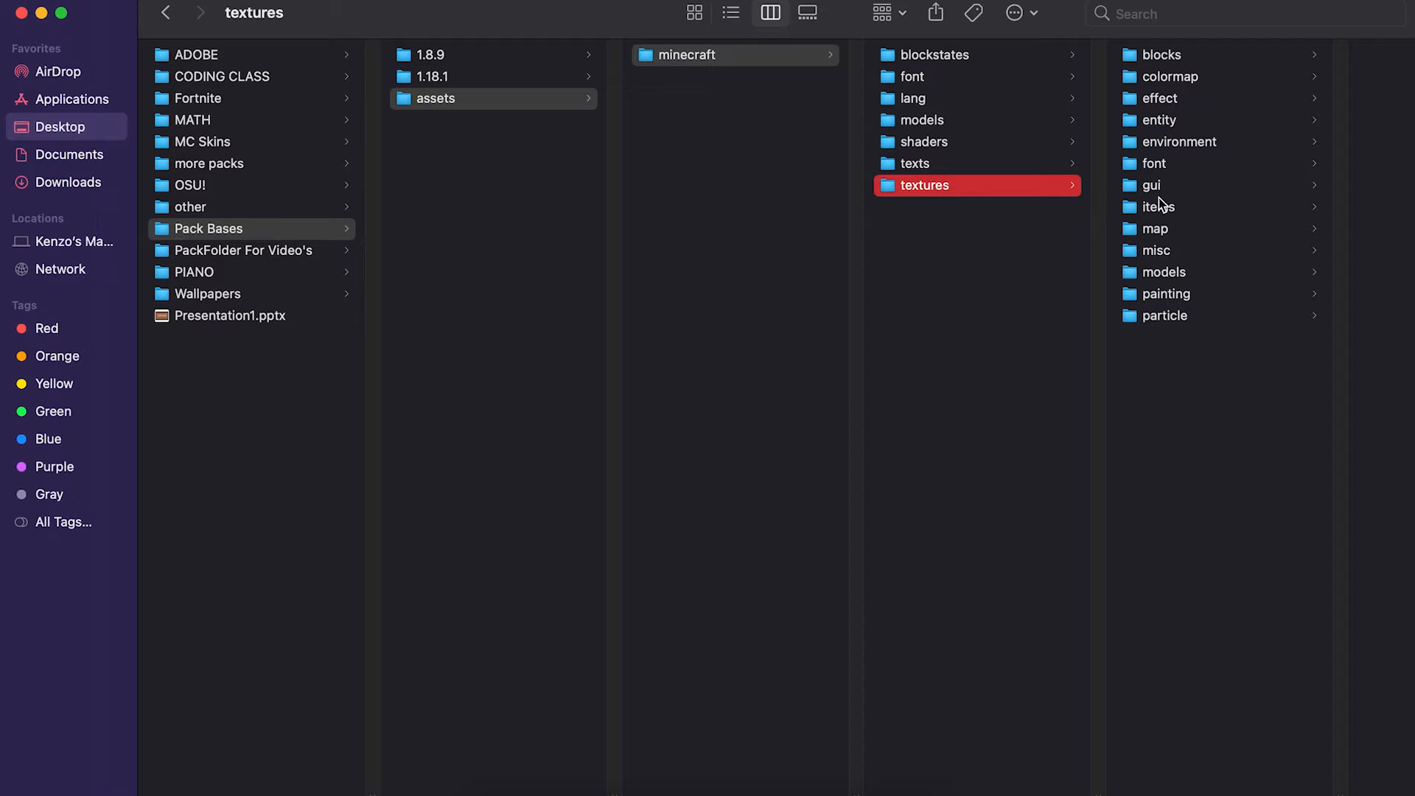
{"action": "left_click", "coordinate": [1185, 208]}
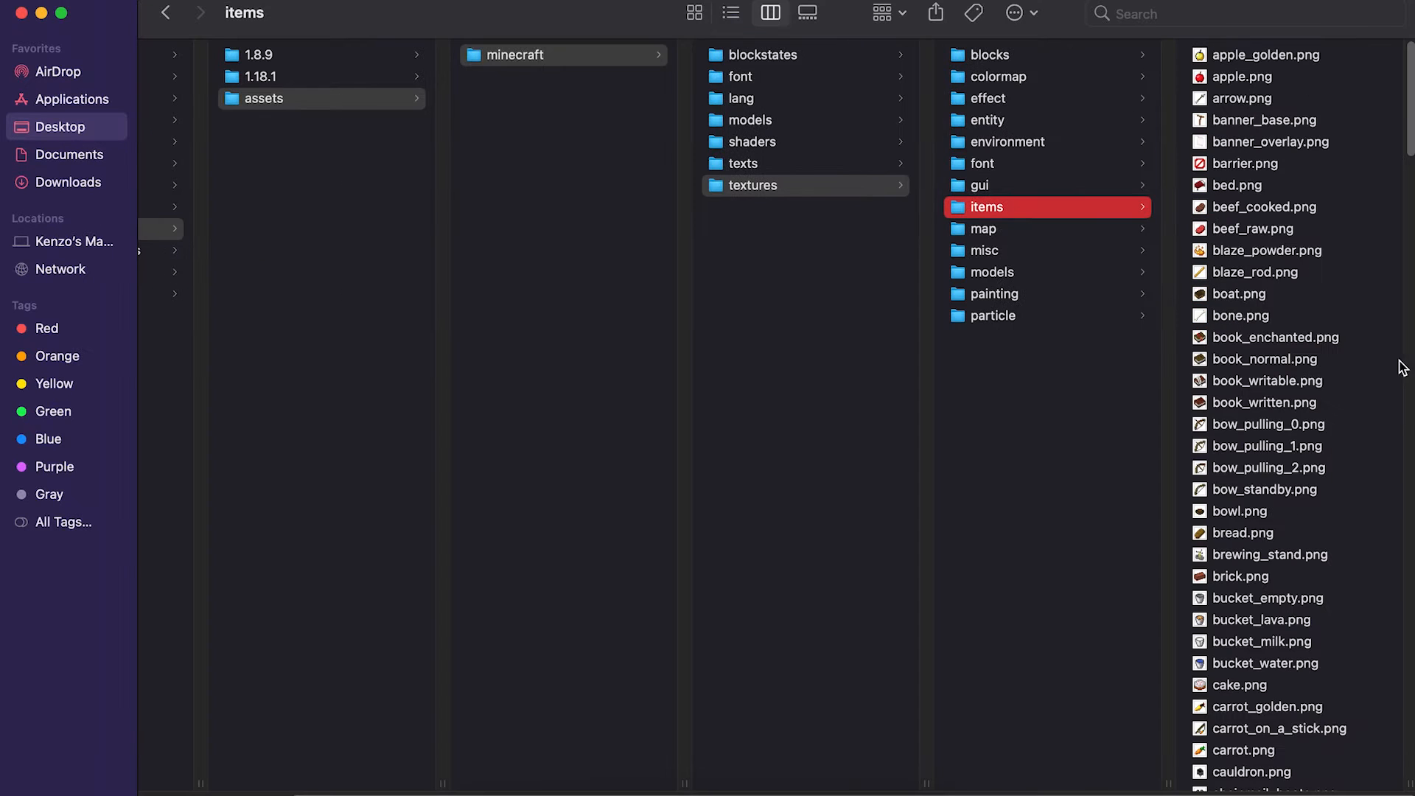
{"action": "scroll", "coordinate": [1351, 273], "scroll_direction": "down", "scroll_amount": 15}
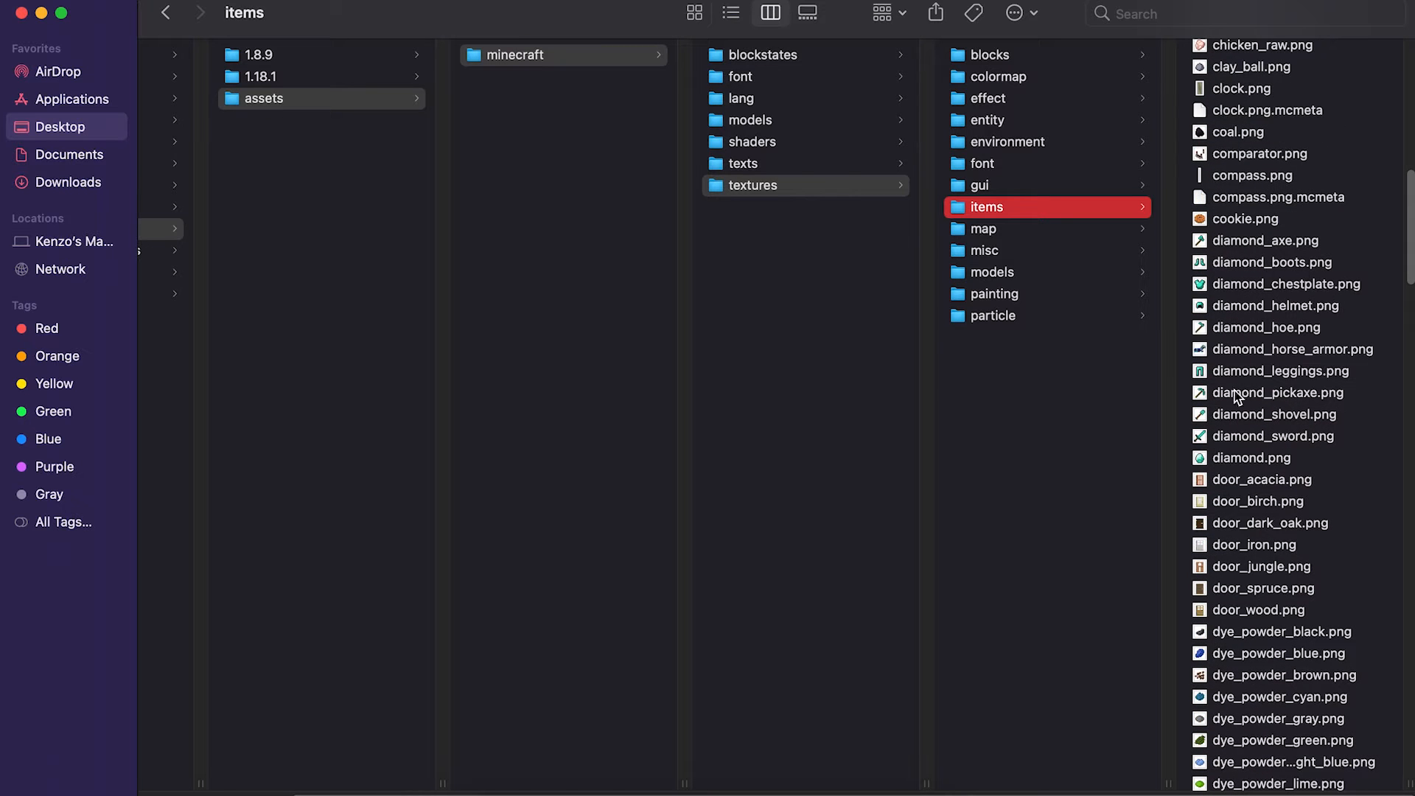
Open diamond_sword.png in GIMP-2.10 and widen the GIMP window to fill the screen.
{"action": "left_click", "coordinate": [1341, 441]}
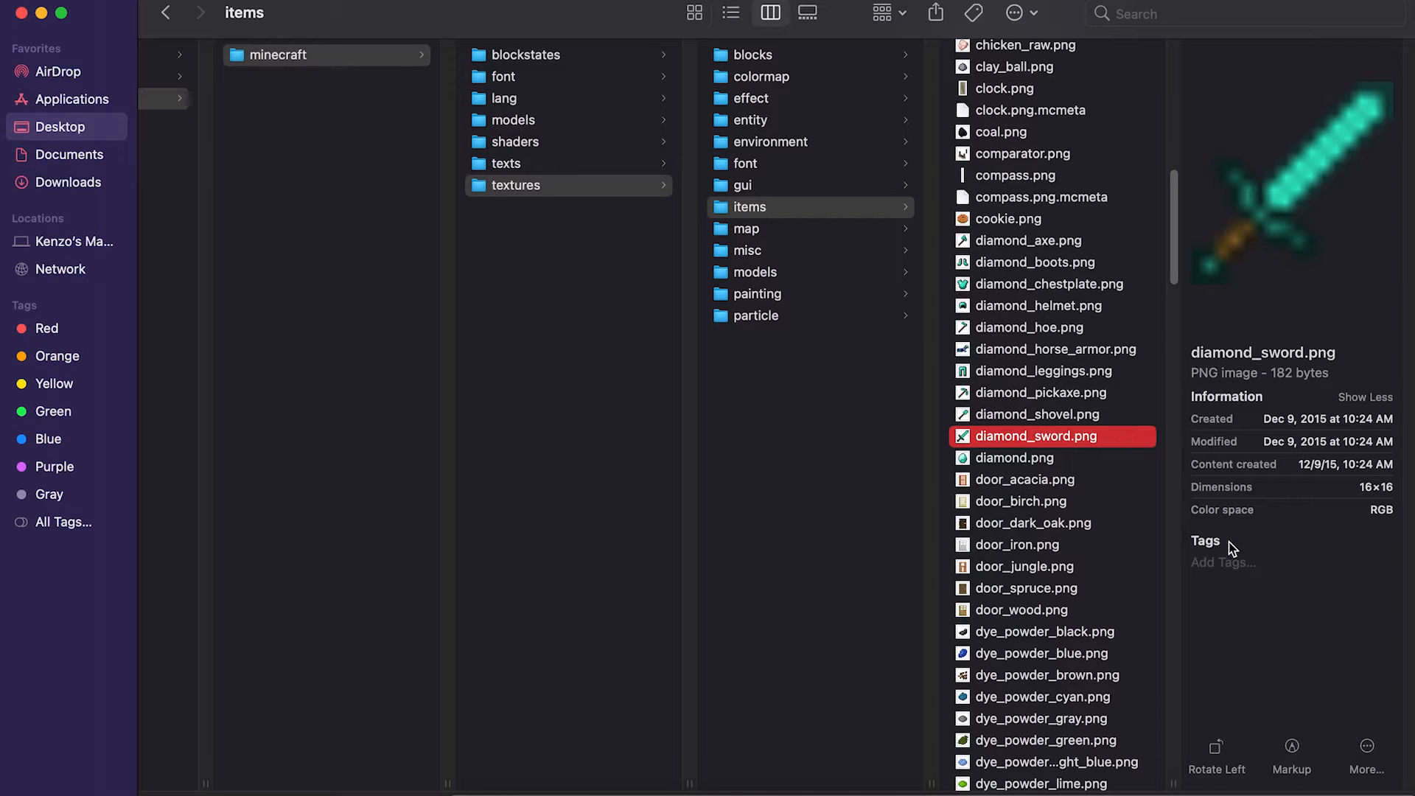
{"action": "right_click", "coordinate": [1114, 435]}
{"action": "mouse_move", "coordinate": [1188, 405]}
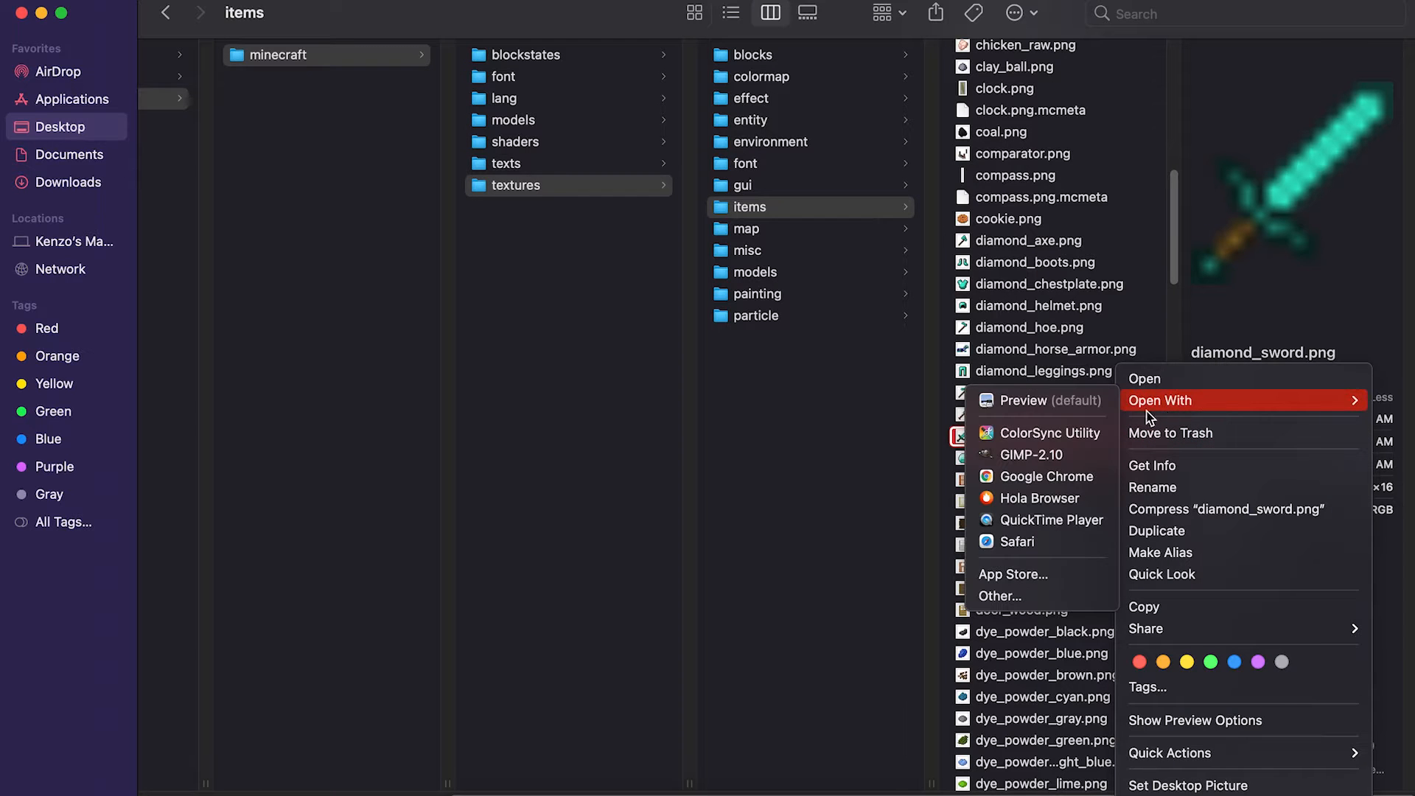
{"action": "left_click", "coordinate": [1065, 455]}
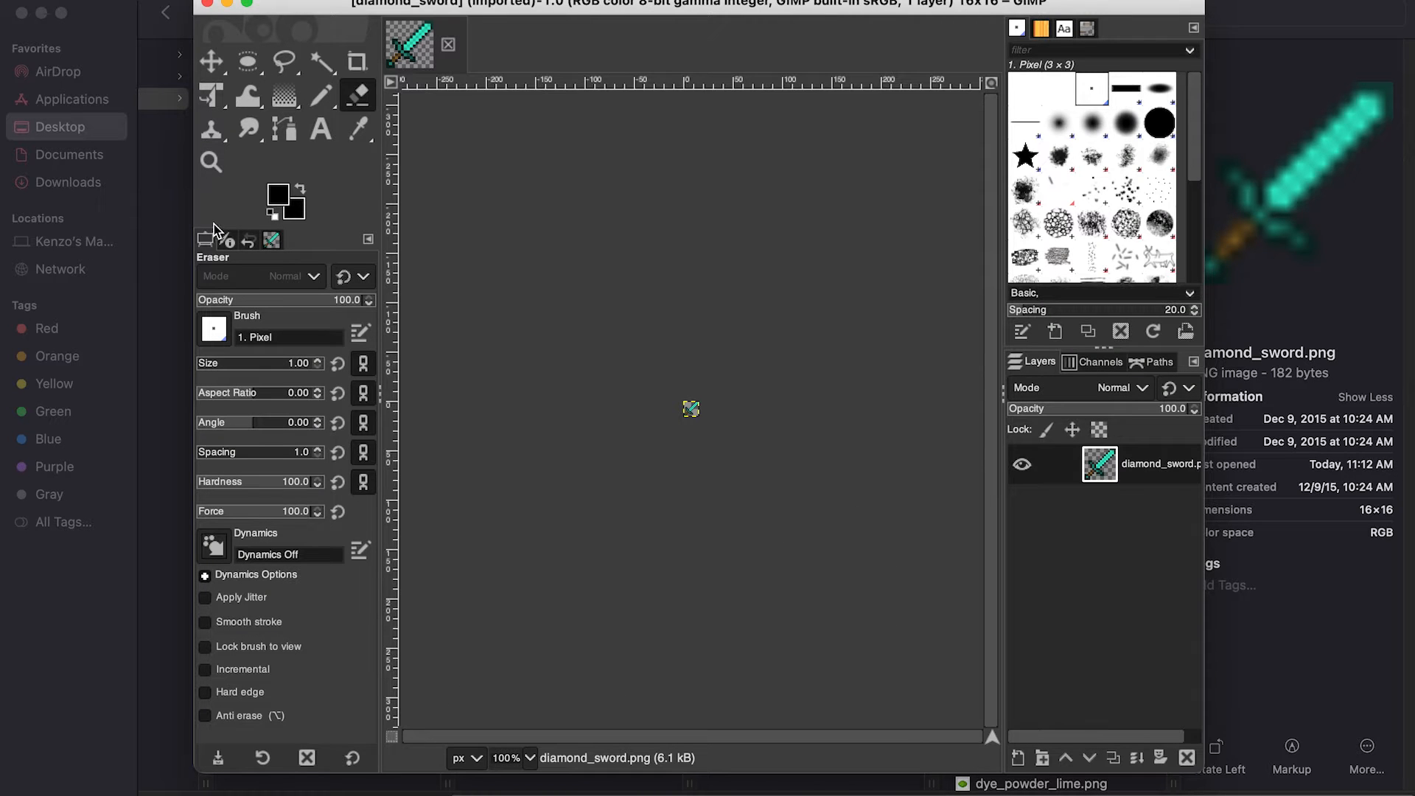
{"action": "left_click_drag", "start_coordinate": [70, 216], "coordinate": [36, 217]}
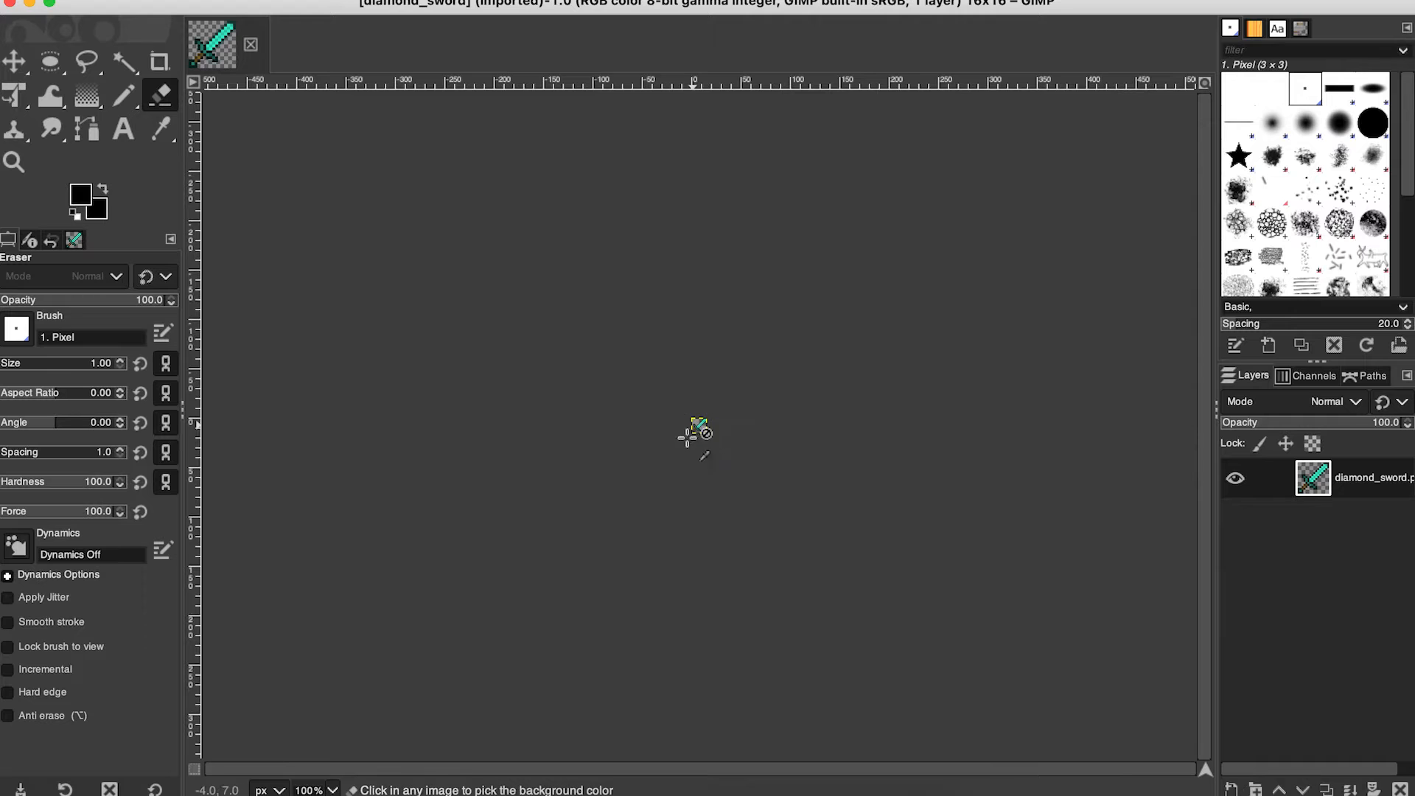
Activate the Paintbrush tool with the sword texture enlarged for pixel editing.
{"action": "scroll", "coordinate": [699, 424], "scroll_direction": "up", "scroll_amount": 5}
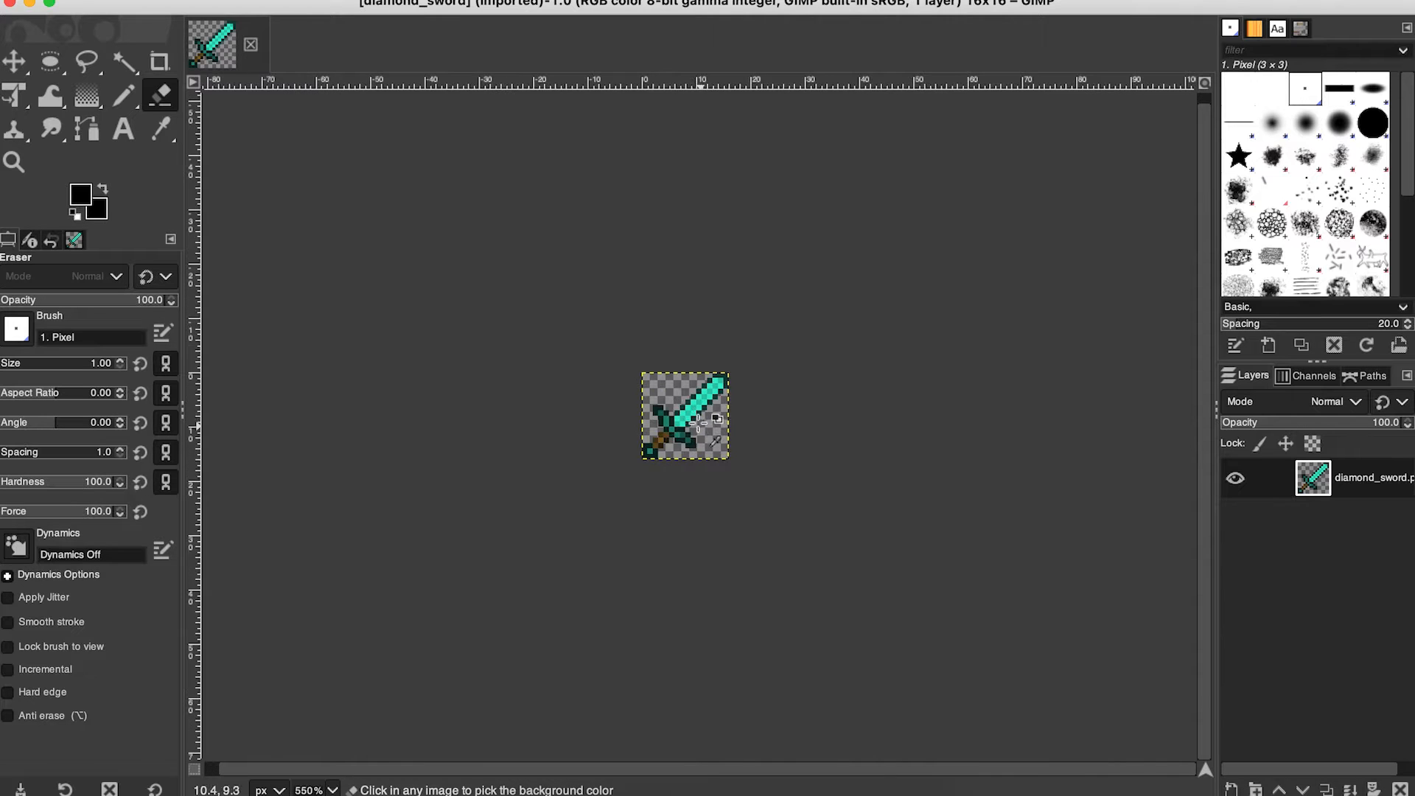
{"action": "scroll", "coordinate": [698, 424], "scroll_direction": "up", "scroll_amount": 2}
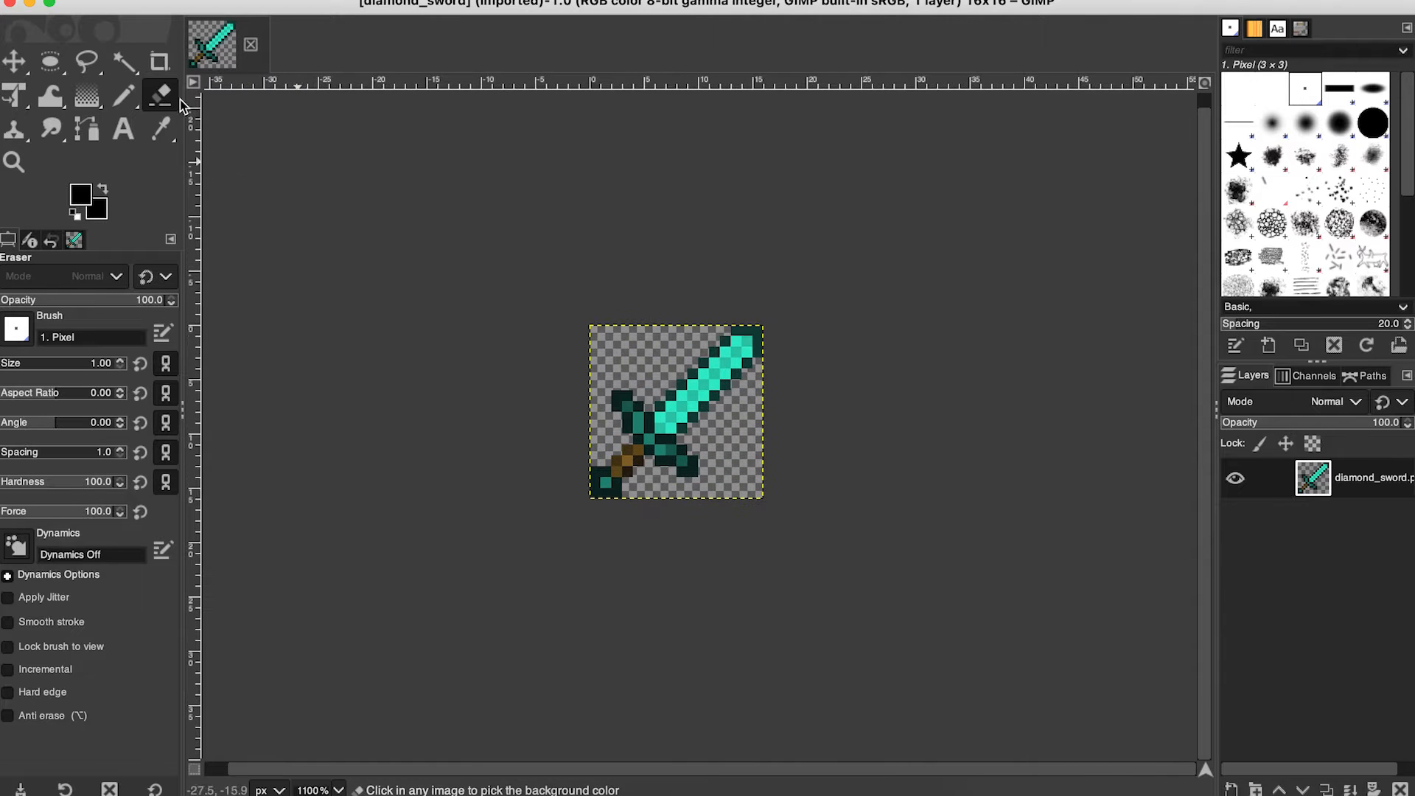
{"action": "left_click", "coordinate": [123, 95]}
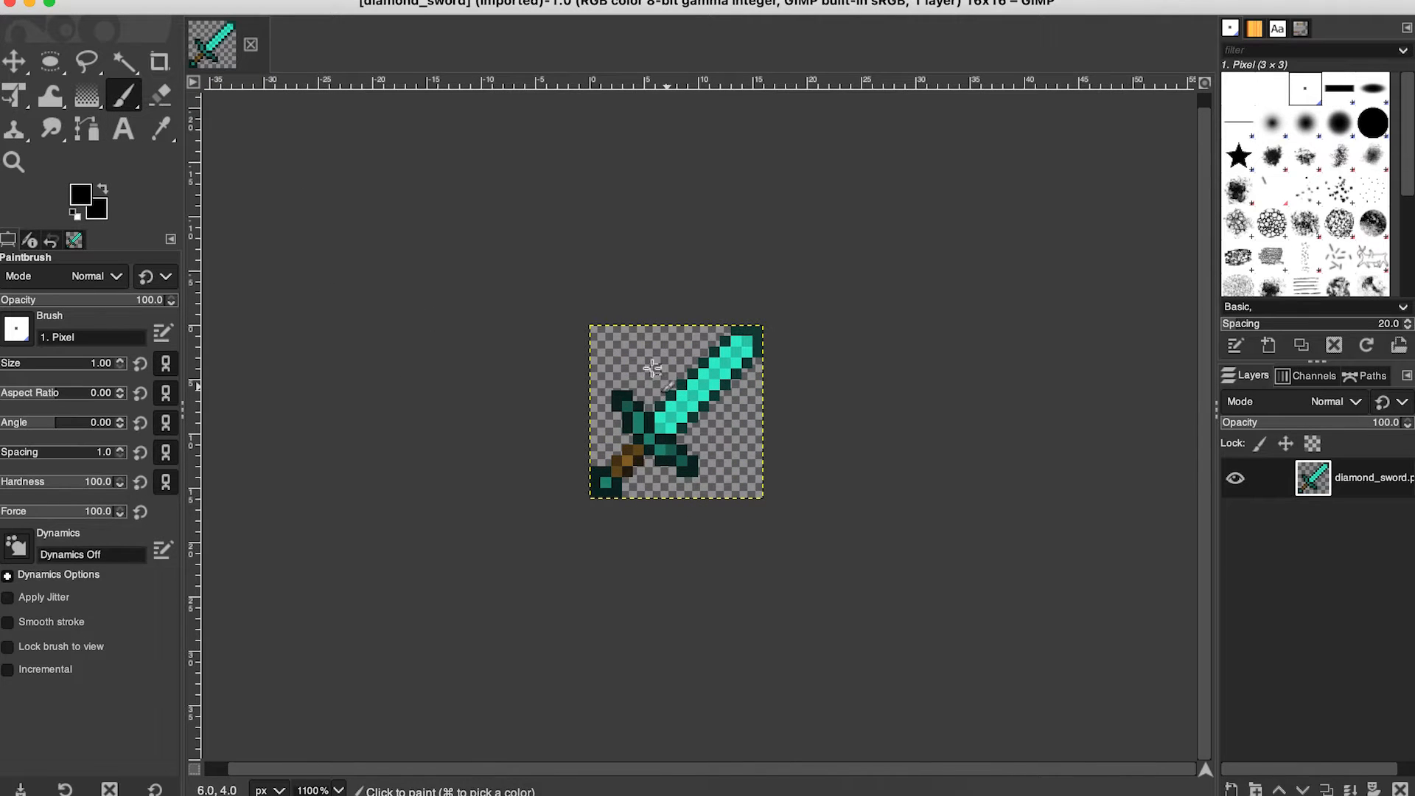
{"action": "scroll", "coordinate": [648, 366], "scroll_direction": "up", "scroll_amount": 3}
Try a short black brush stroke on the transparent area at the texture's upper left and undo it.
{"action": "mouse_move", "coordinate": [518, 278]}
{"action": "left_mouse_down"}
{"action": "mouse_move", "coordinate": [610, 299]}
{"action": "mouse_move", "coordinate": [555, 313]}
{"action": "mouse_move", "coordinate": [597, 319]}
{"action": "mouse_move", "coordinate": [625, 297]}
{"action": "left_mouse_up"}
{"action": "key", "text": "super+z"}
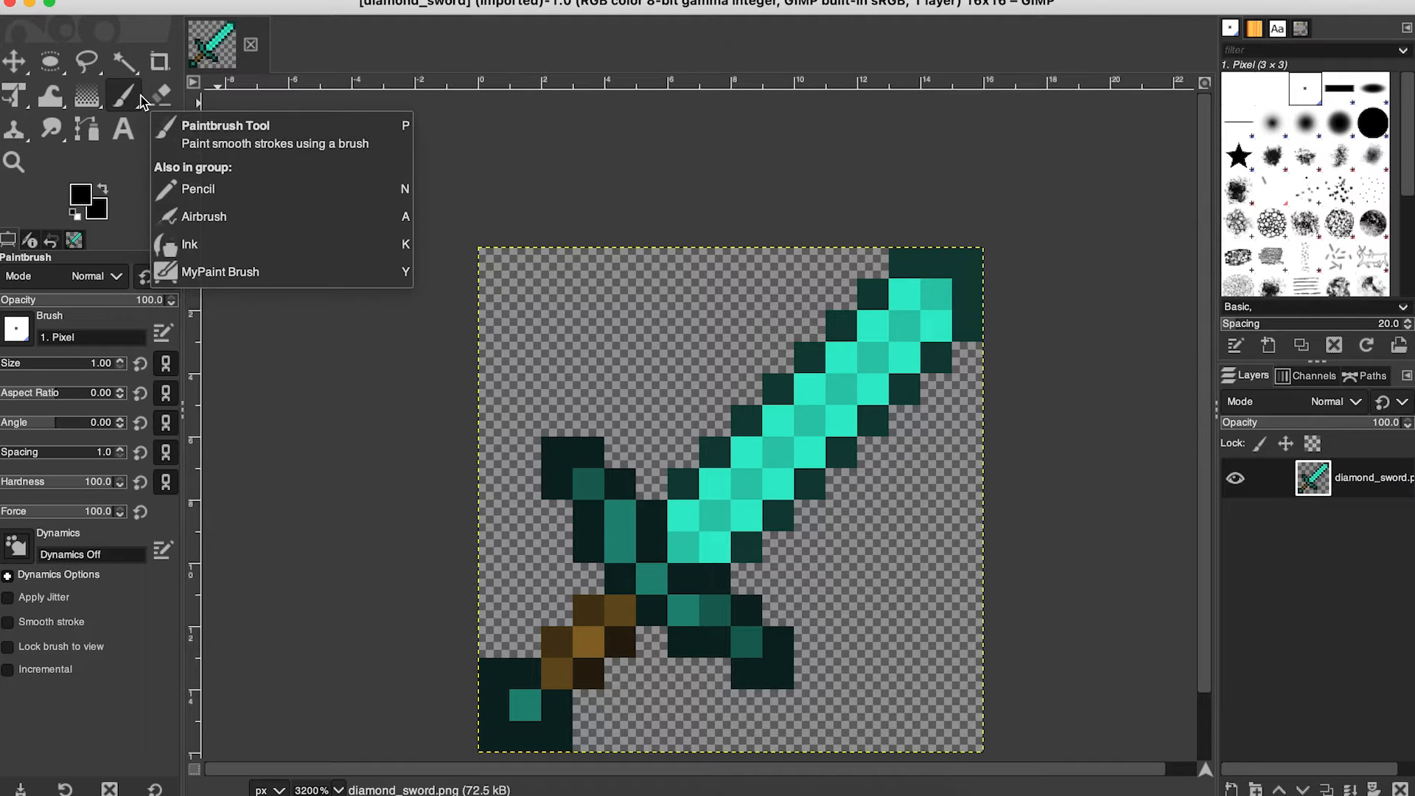
Try the Pencil tool with black strokes on the transparent area beside the sword blade and undo them.
{"action": "key", "text": "n"}
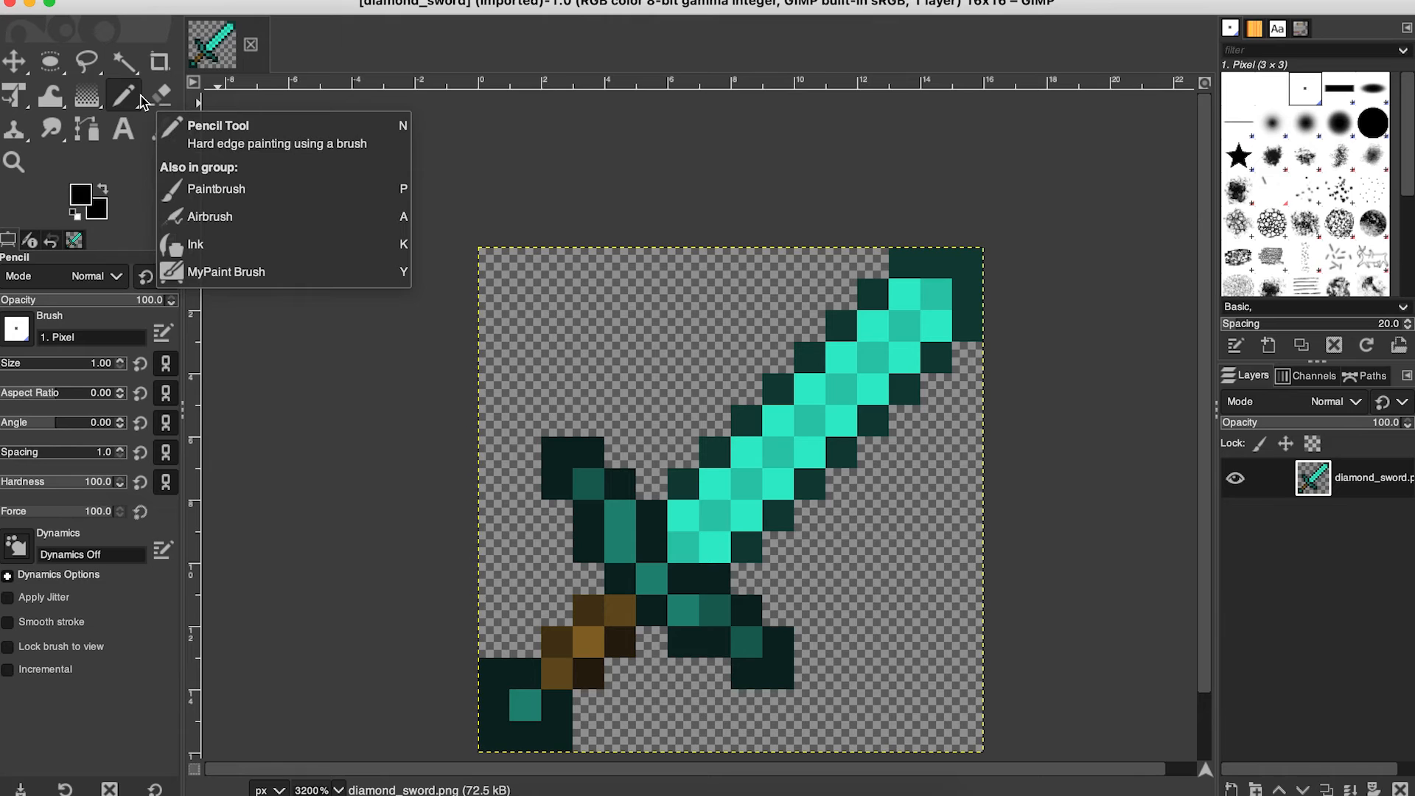
{"action": "mouse_move", "coordinate": [553, 299]}
{"action": "left_mouse_down"}
{"action": "mouse_move", "coordinate": [671, 306]}
{"action": "mouse_move", "coordinate": [562, 331]}
{"action": "left_mouse_up"}
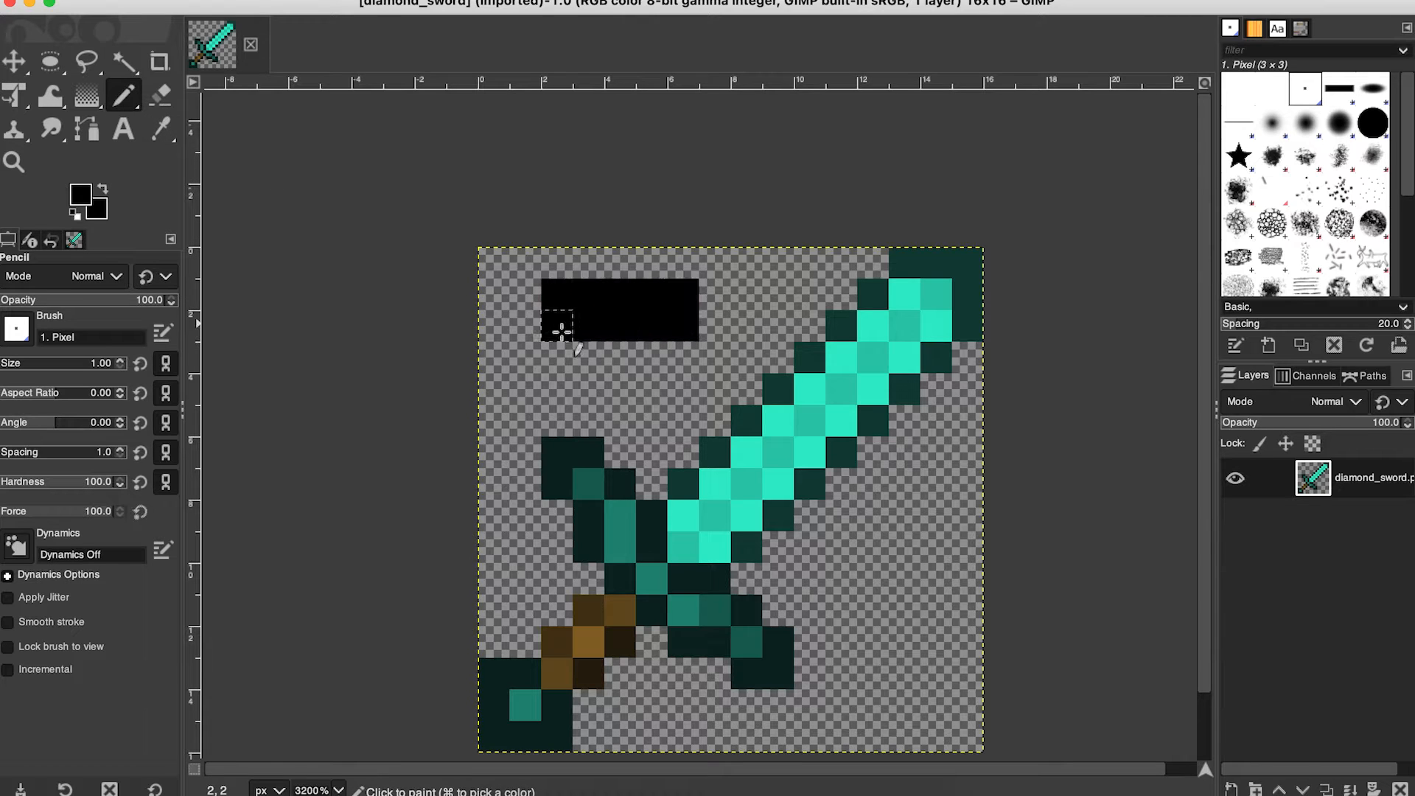
{"action": "key", "text": "super+z"}
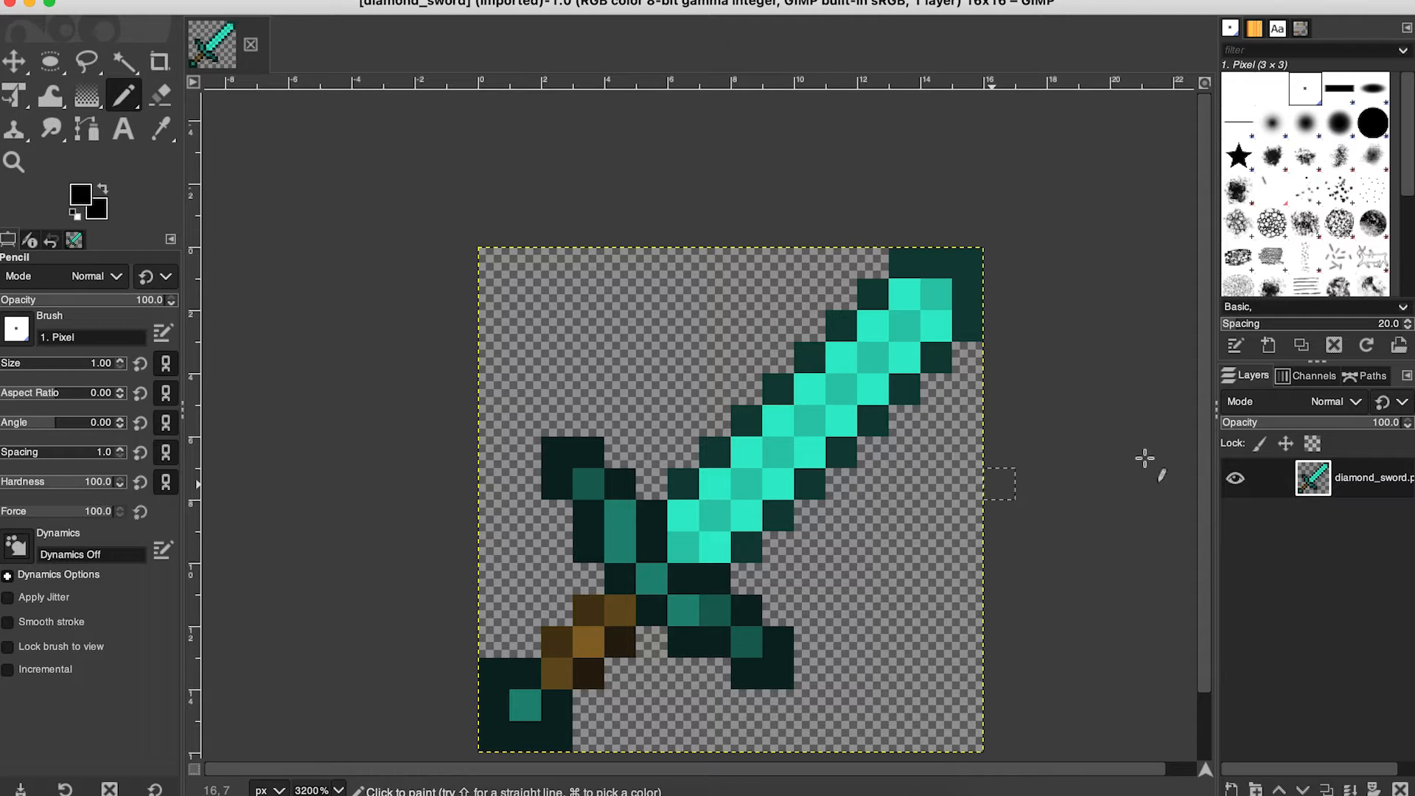
Duplicate the sword image and clear the entire copy to leave a blank transparent canvas.
{"action": "key", "text": "o"}
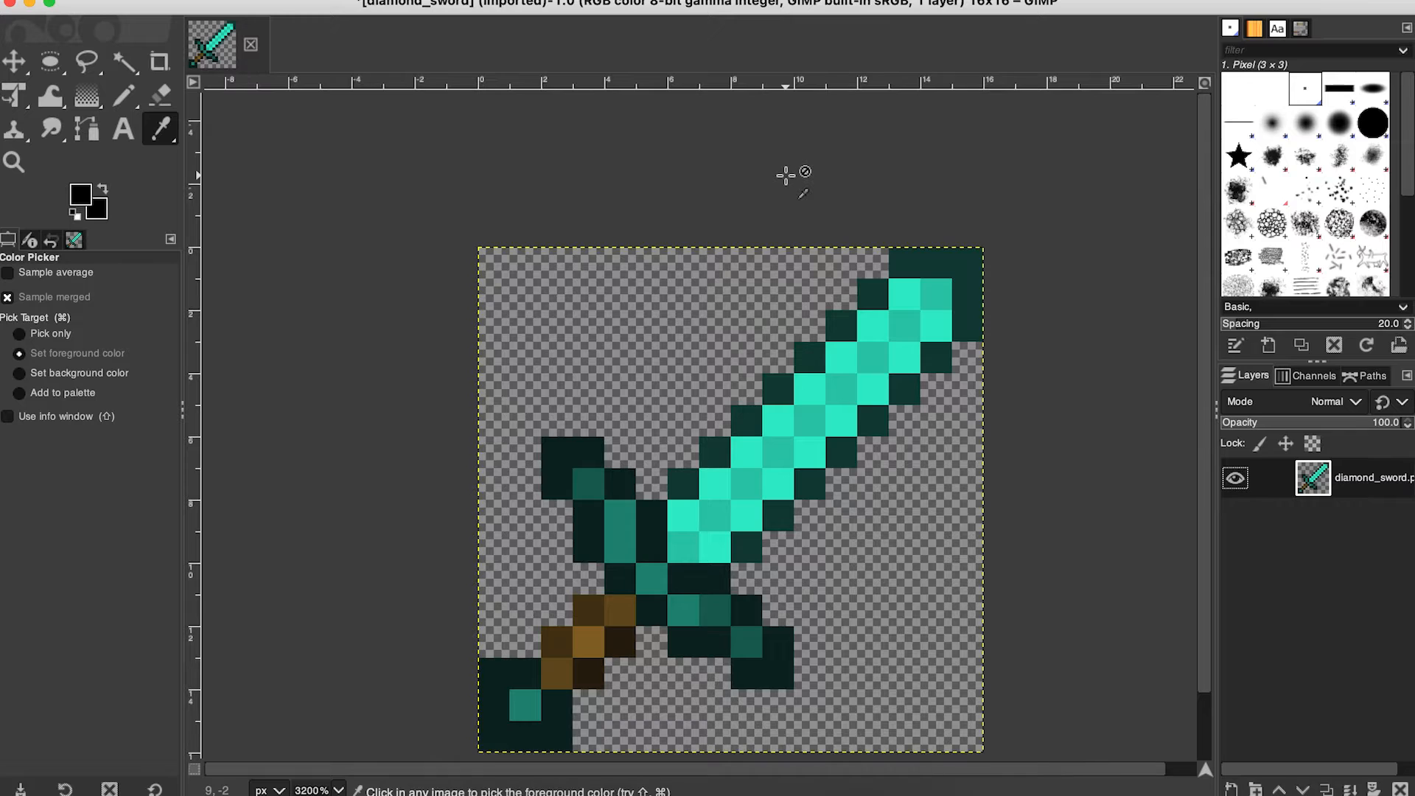
{"action": "key", "text": "super+d"}
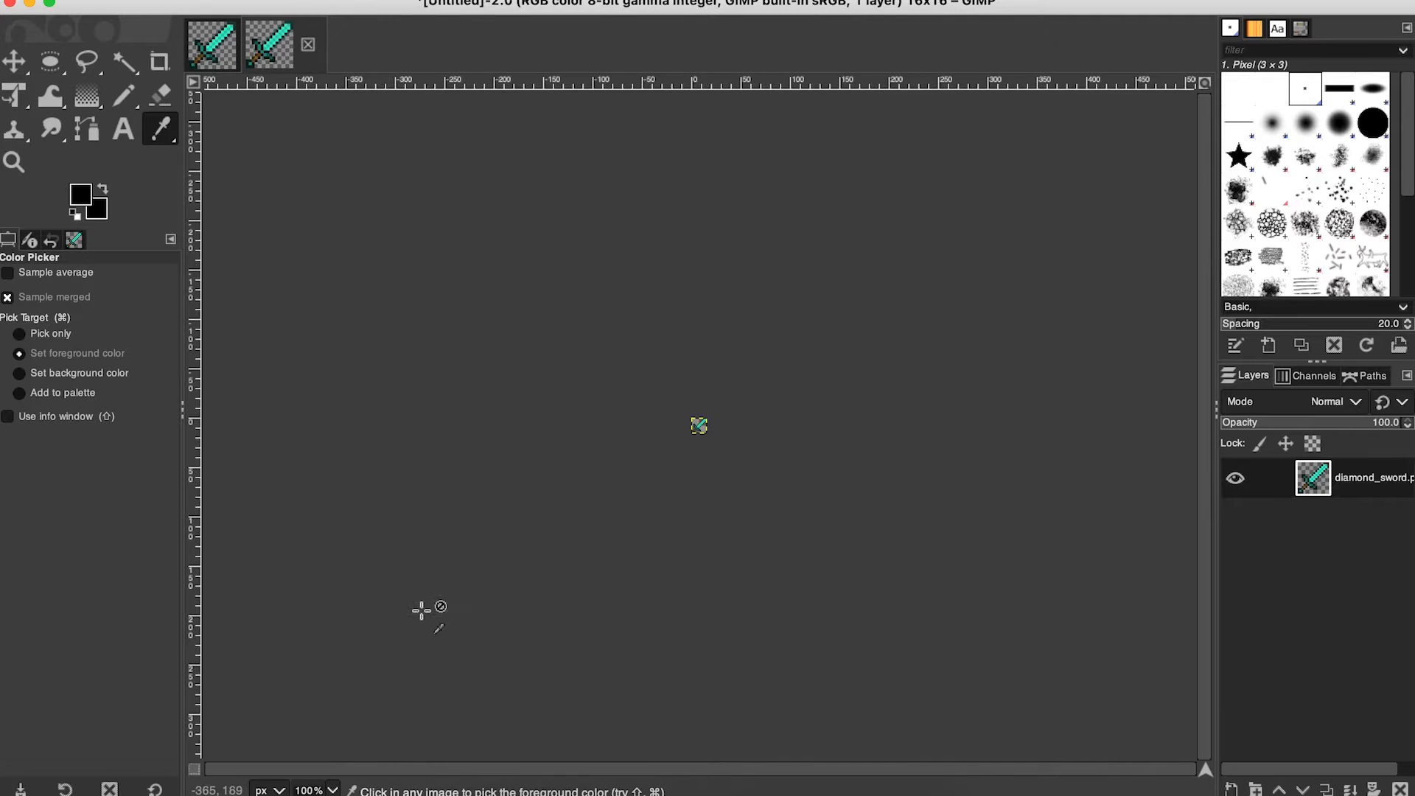
{"action": "scroll", "coordinate": [694, 428], "scroll_direction": "up", "scroll_amount": 8}
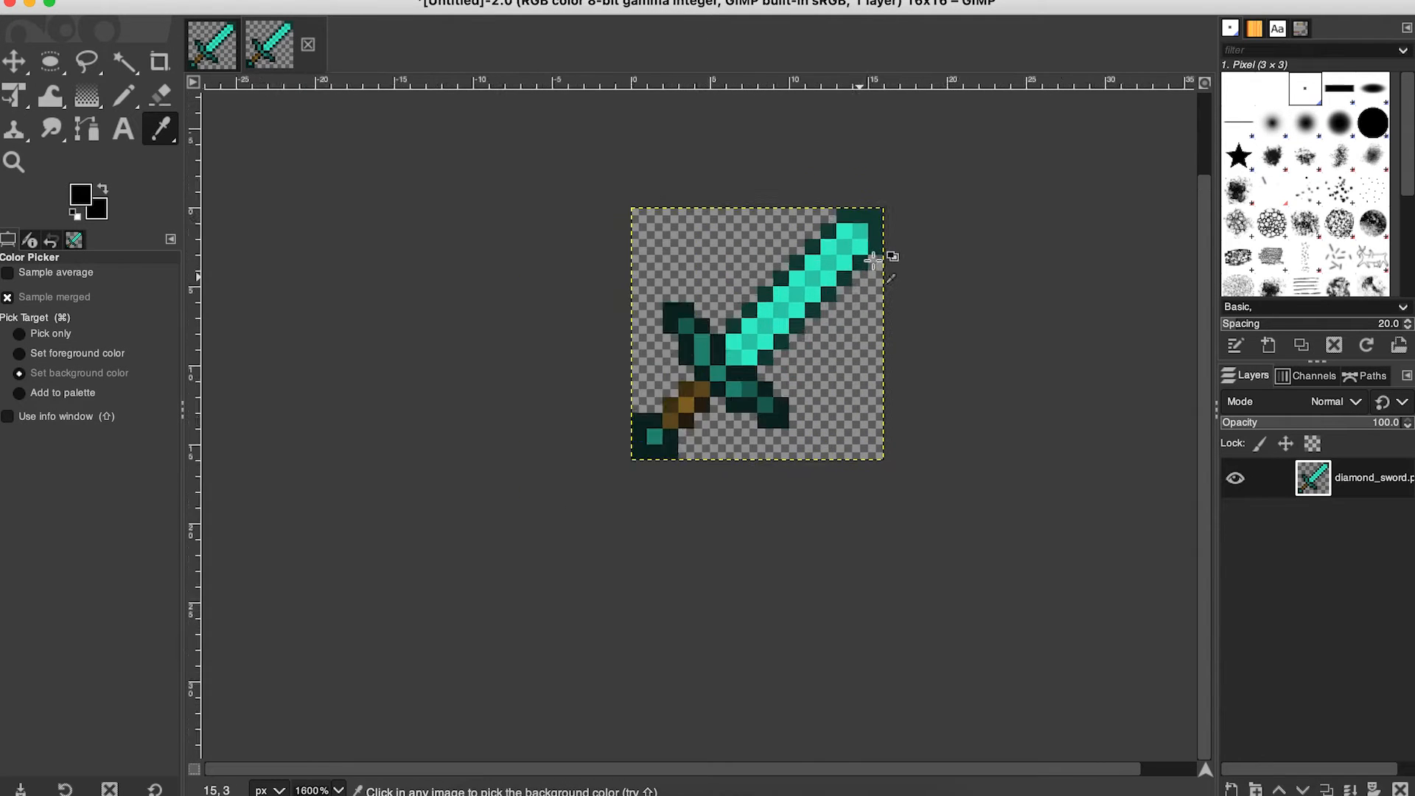
{"action": "scroll", "coordinate": [873, 260], "scroll_direction": "up", "scroll_amount": 1}
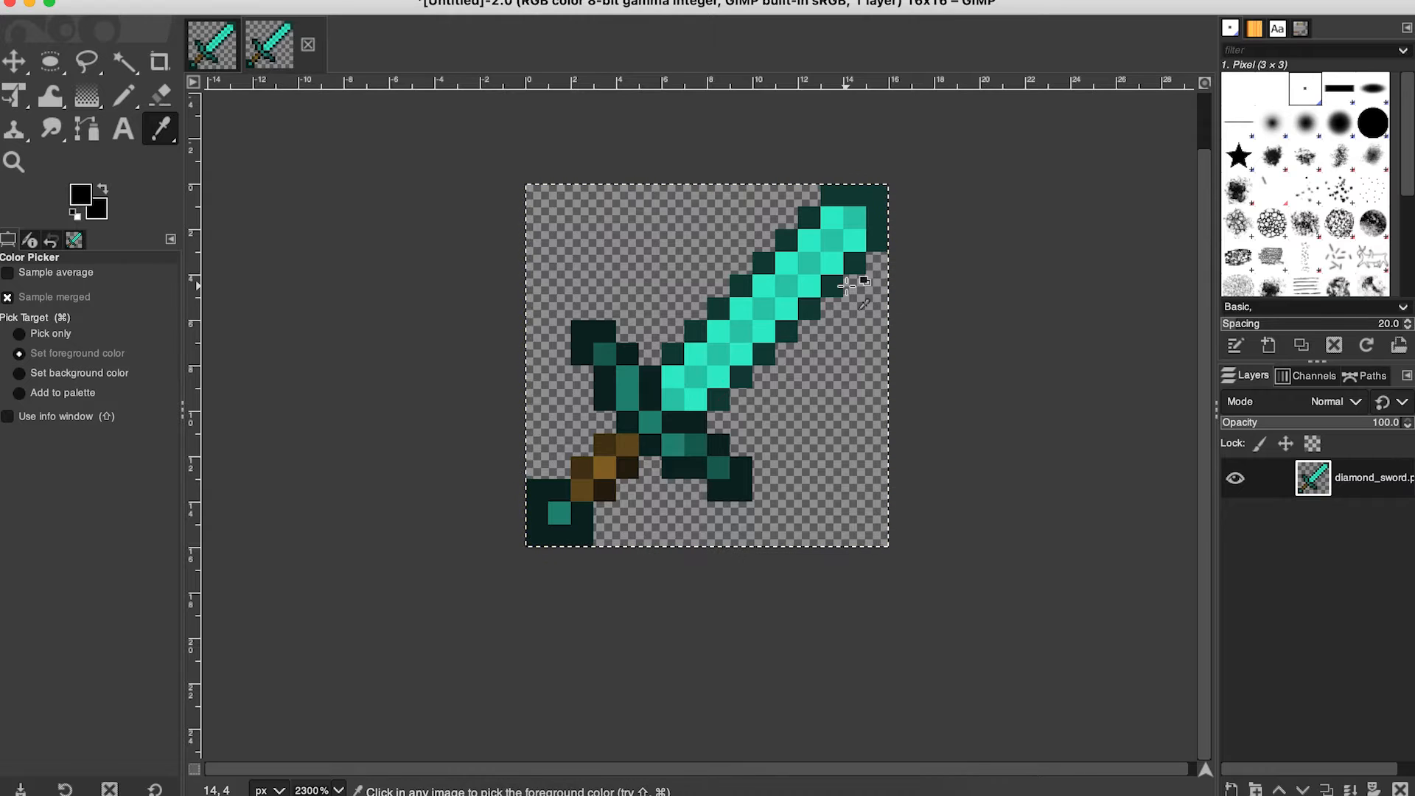
{"action": "key", "text": "Delete"}
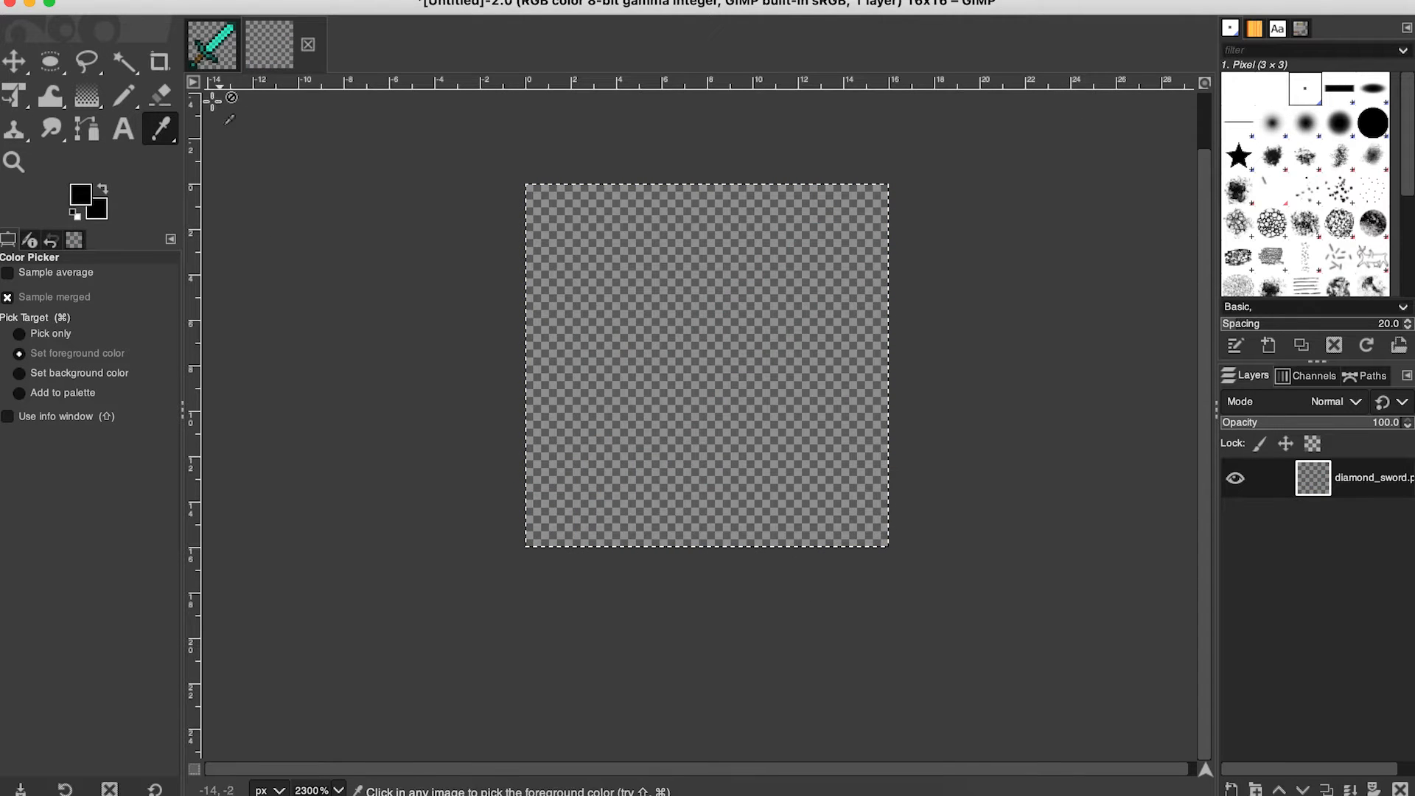
Sample the bright turquoise from the sword blade and pencil a 3×2-pixel swatch in the blank copy's upper-left corner.
{"action": "left_click", "coordinate": [212, 50]}
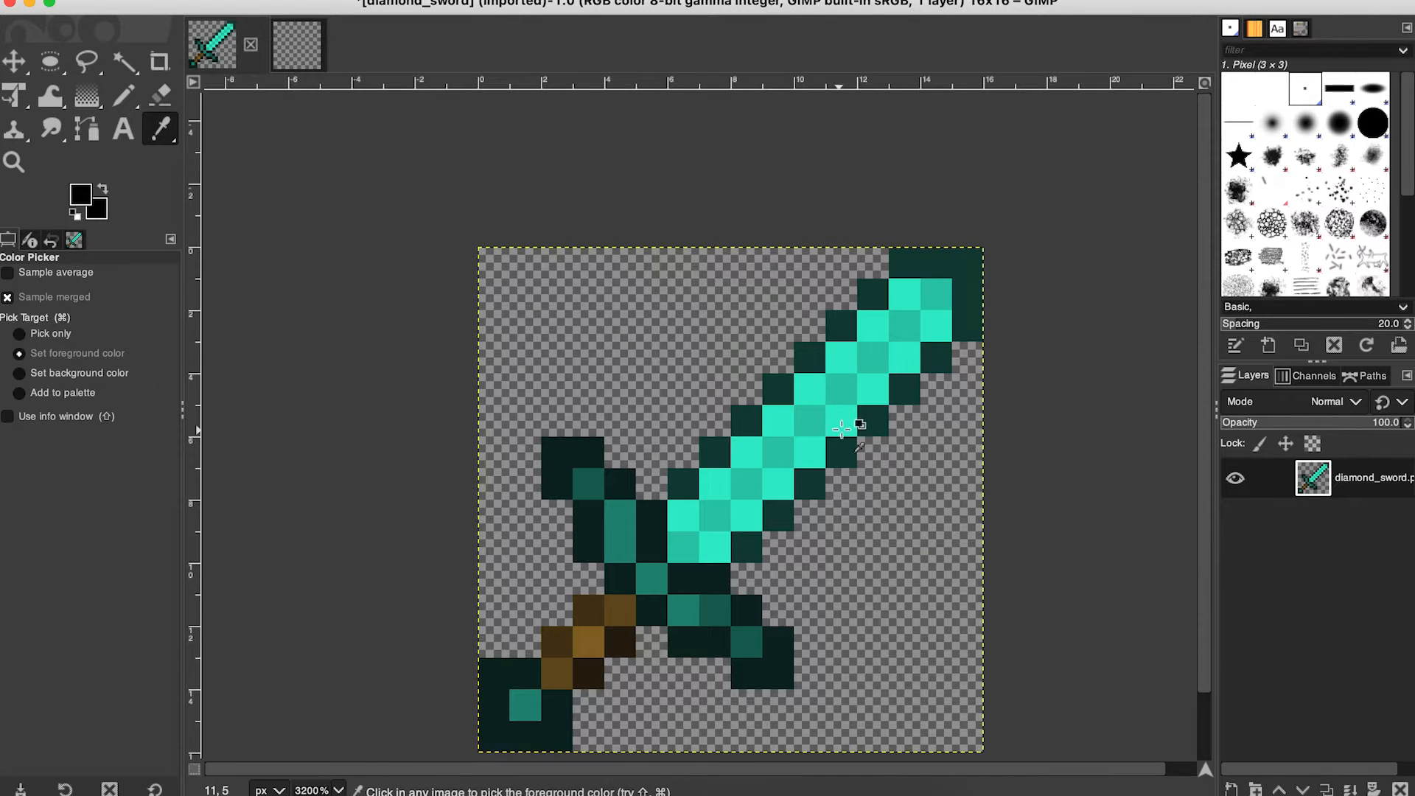
{"action": "left_click", "coordinate": [841, 429]}
{"action": "left_click", "coordinate": [297, 46]}
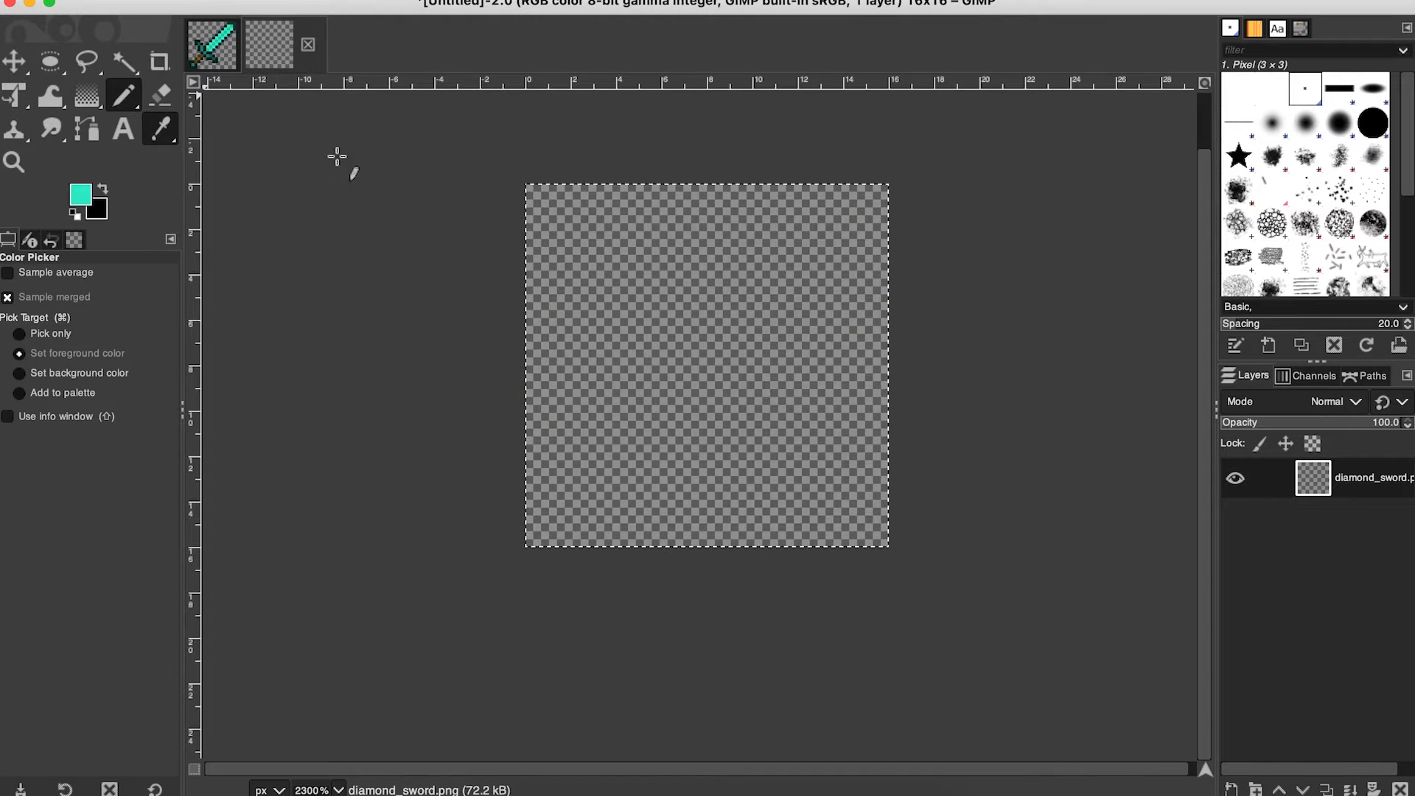
{"action": "key", "text": "n"}
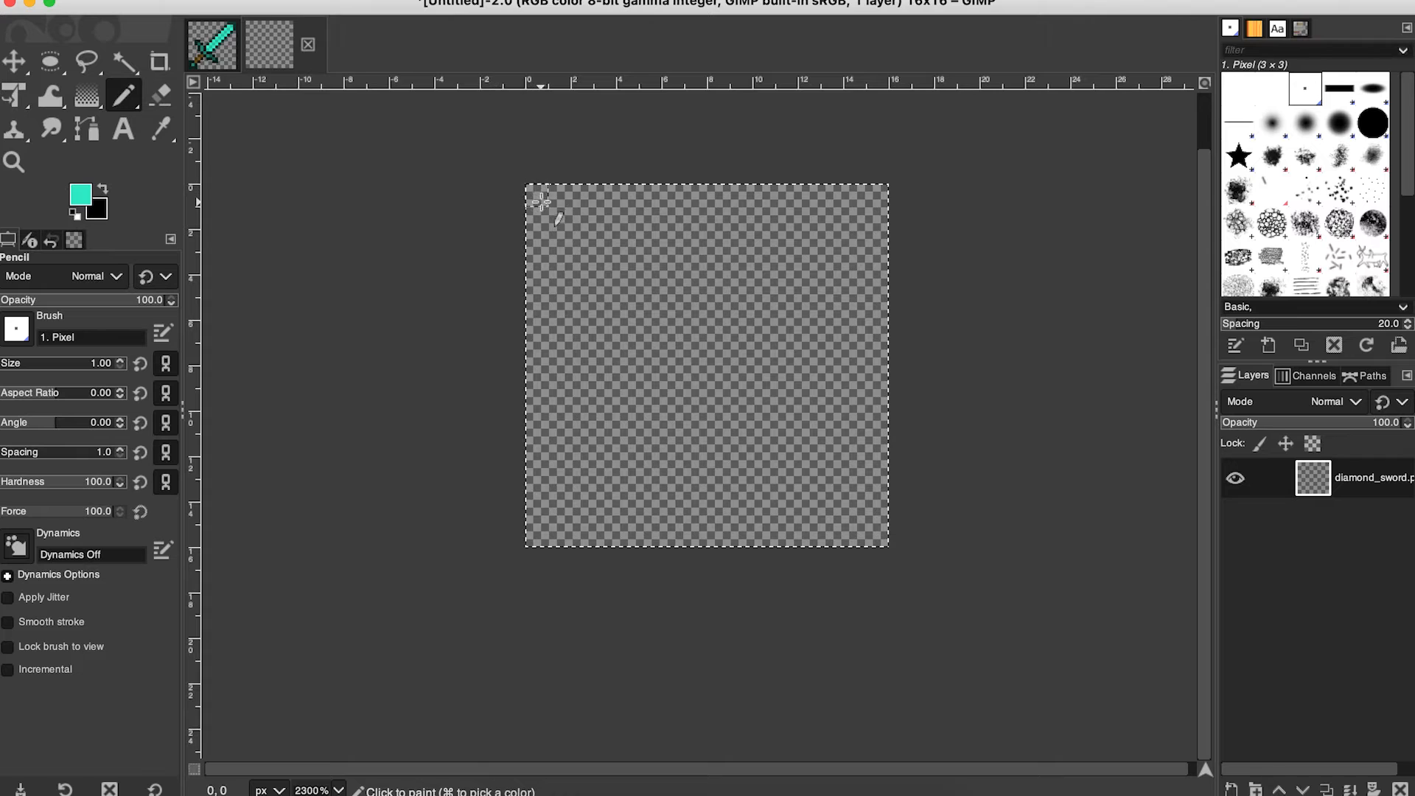
{"action": "left_click_drag", "start_coordinate": [541, 201], "coordinate": [563, 214]}
{"action": "left_click", "coordinate": [581, 213]}
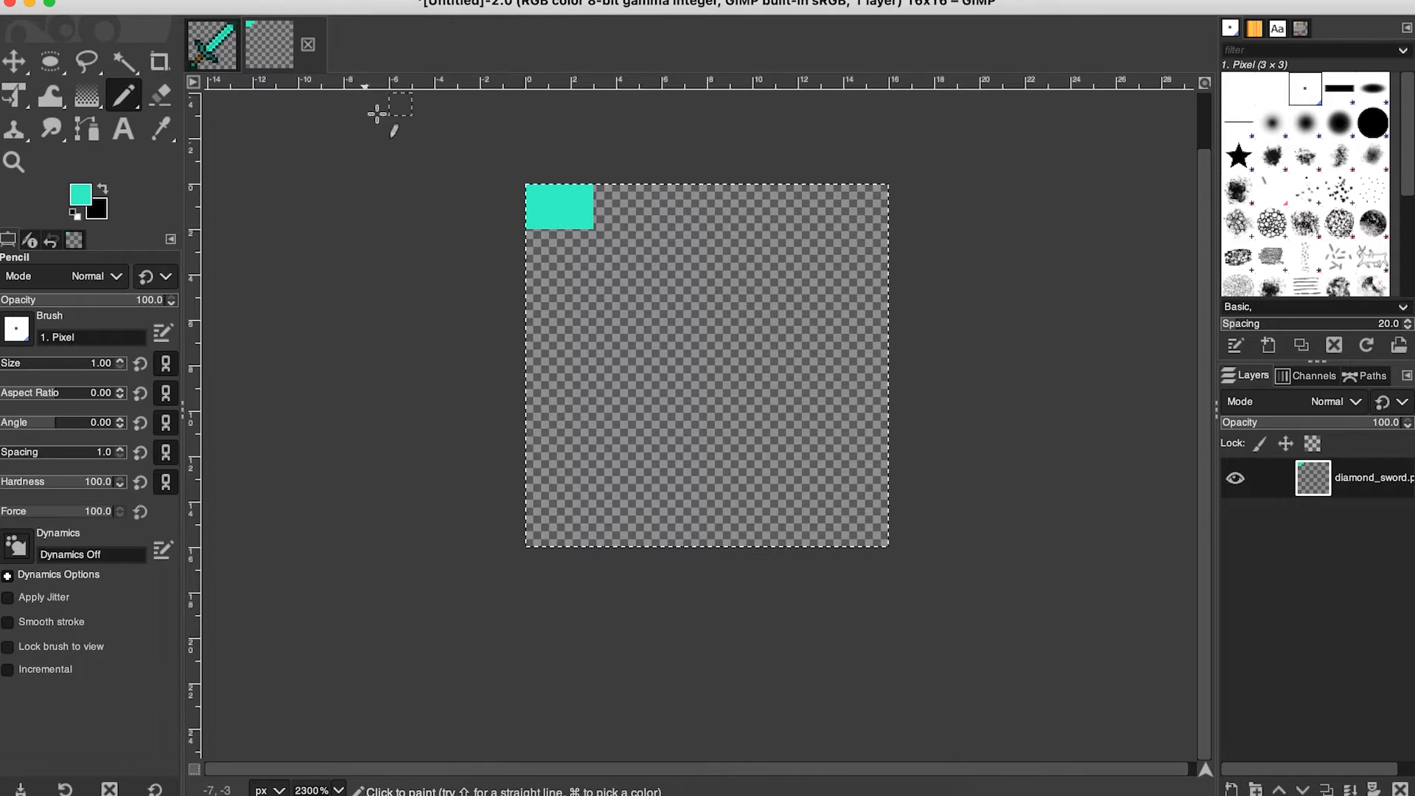
Sample the blade's darker turquoise and pencil a 3×2-pixel swatch directly below the bright one in the copy.
{"action": "left_click", "coordinate": [213, 44]}
{"action": "key", "text": "o"}
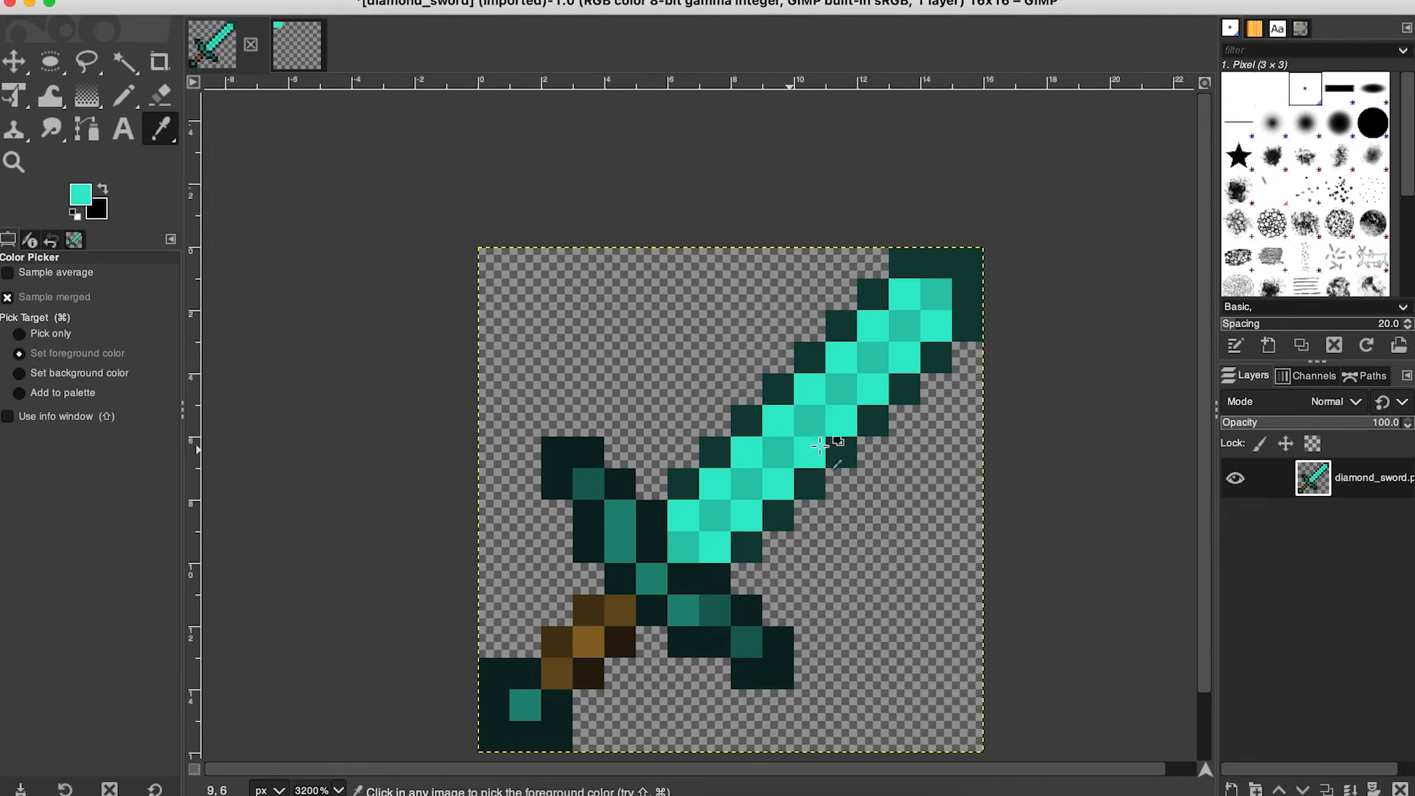
{"action": "left_click", "coordinate": [812, 417]}
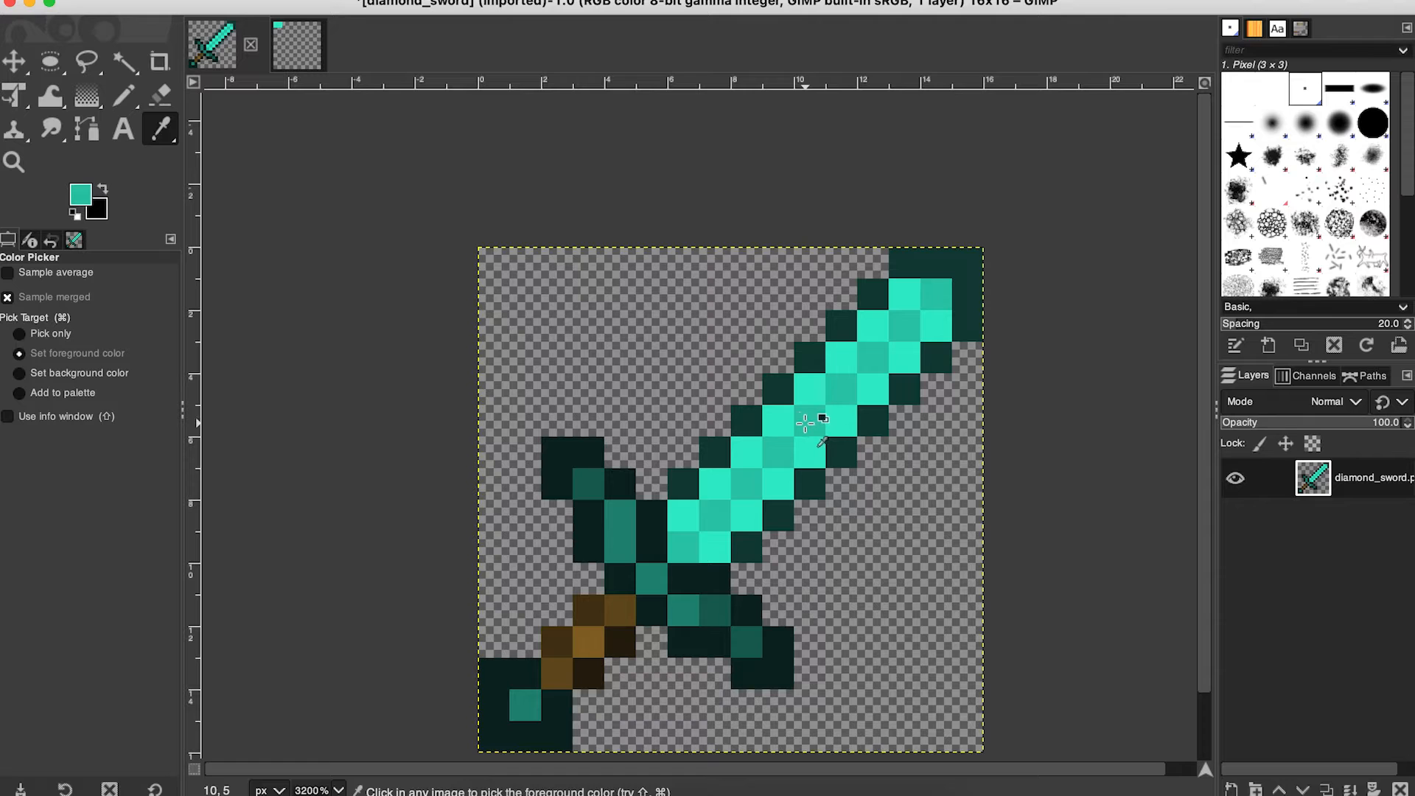
{"action": "left_click", "coordinate": [294, 50]}
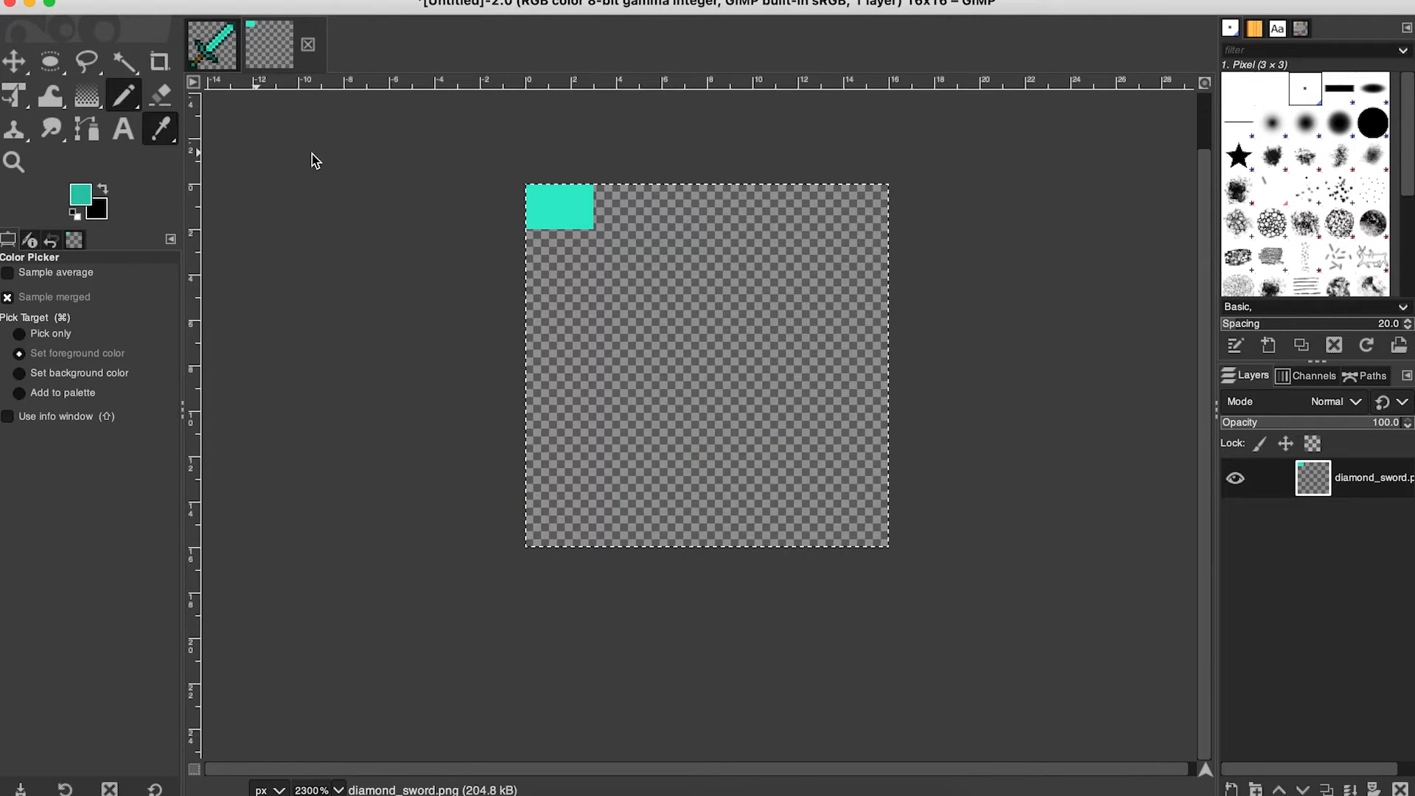
{"action": "key", "text": "n"}
{"action": "left_click", "coordinate": [560, 252]}
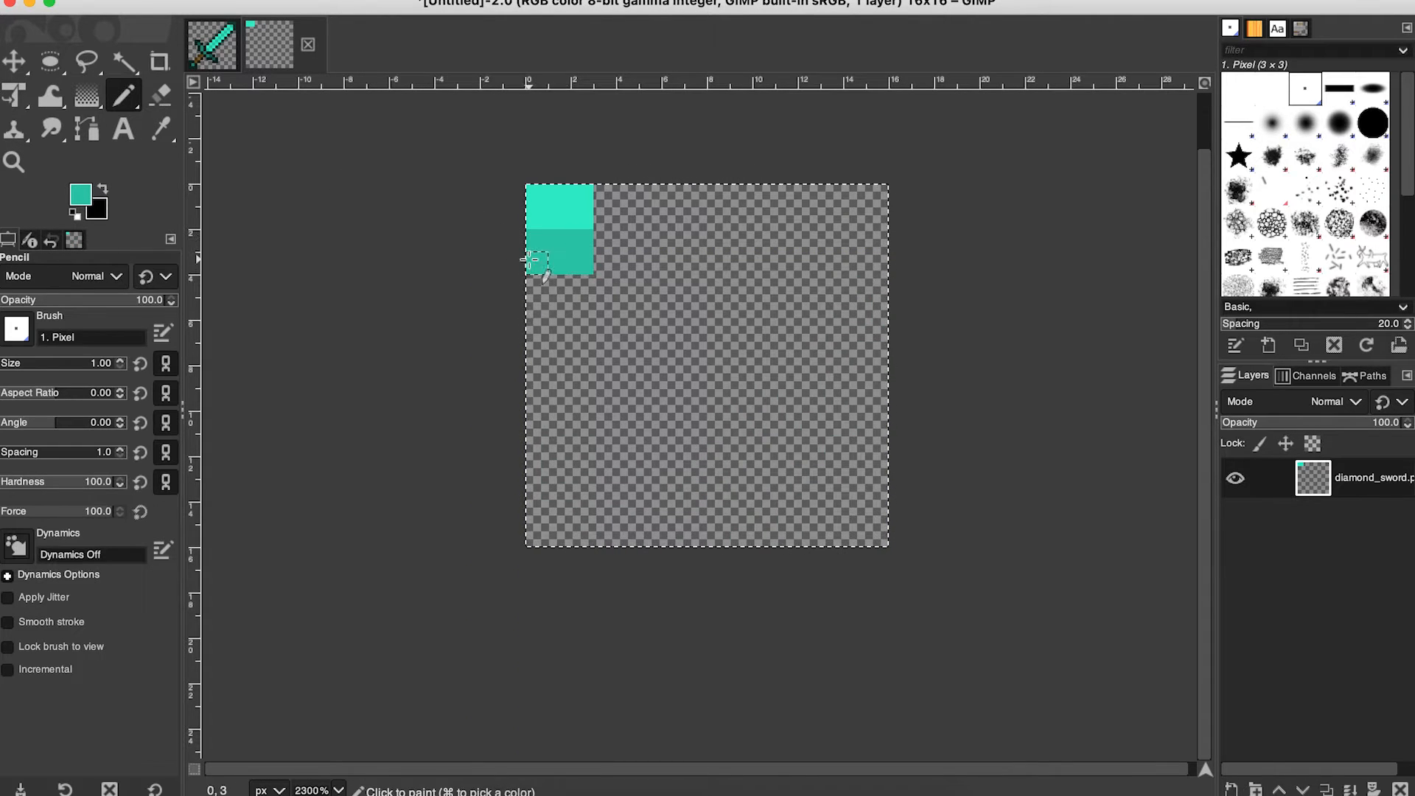
Sample the medium teal from the sword's guard and pencil it as the third 3×2-pixel swatch in the palette column.
{"action": "left_click", "coordinate": [206, 42]}
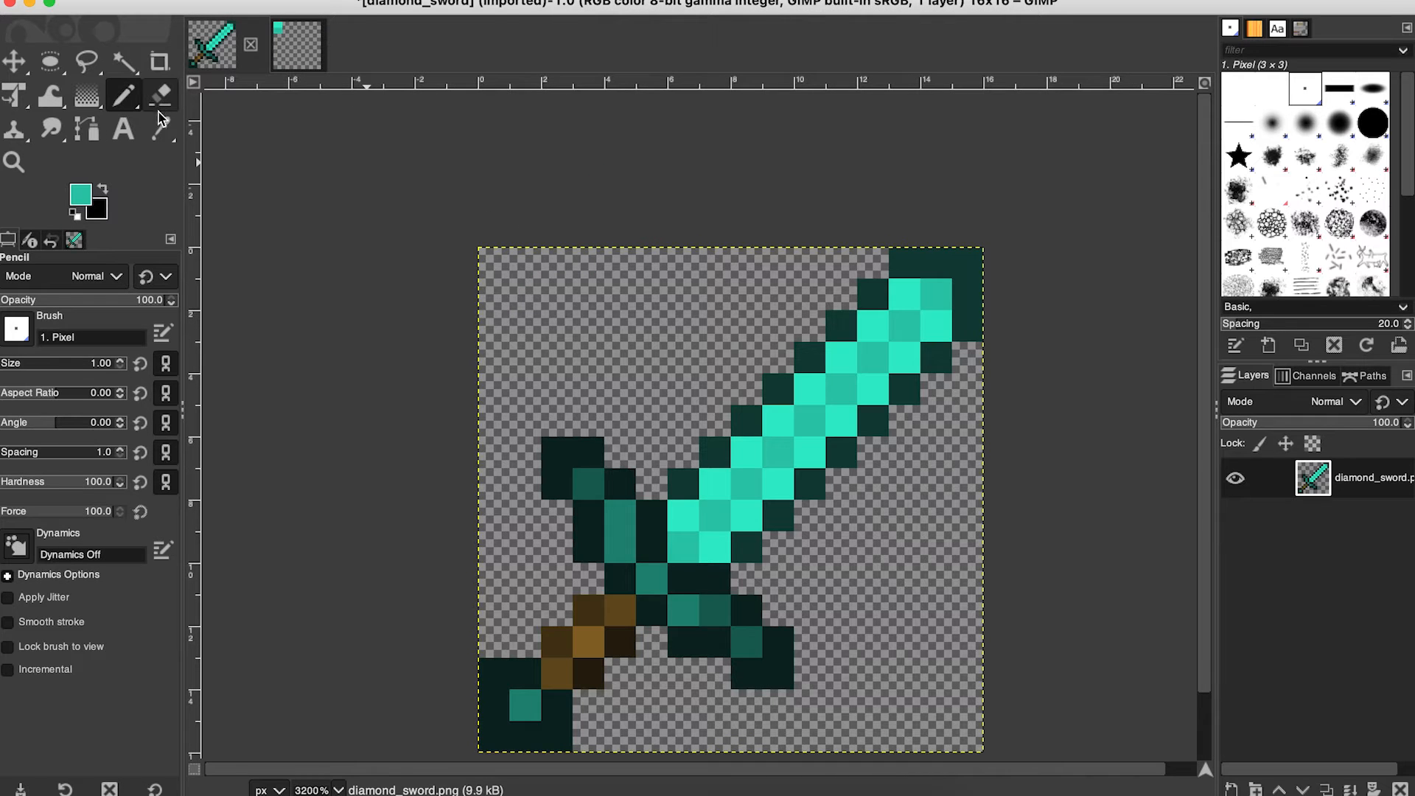
{"action": "left_click", "coordinate": [160, 129]}
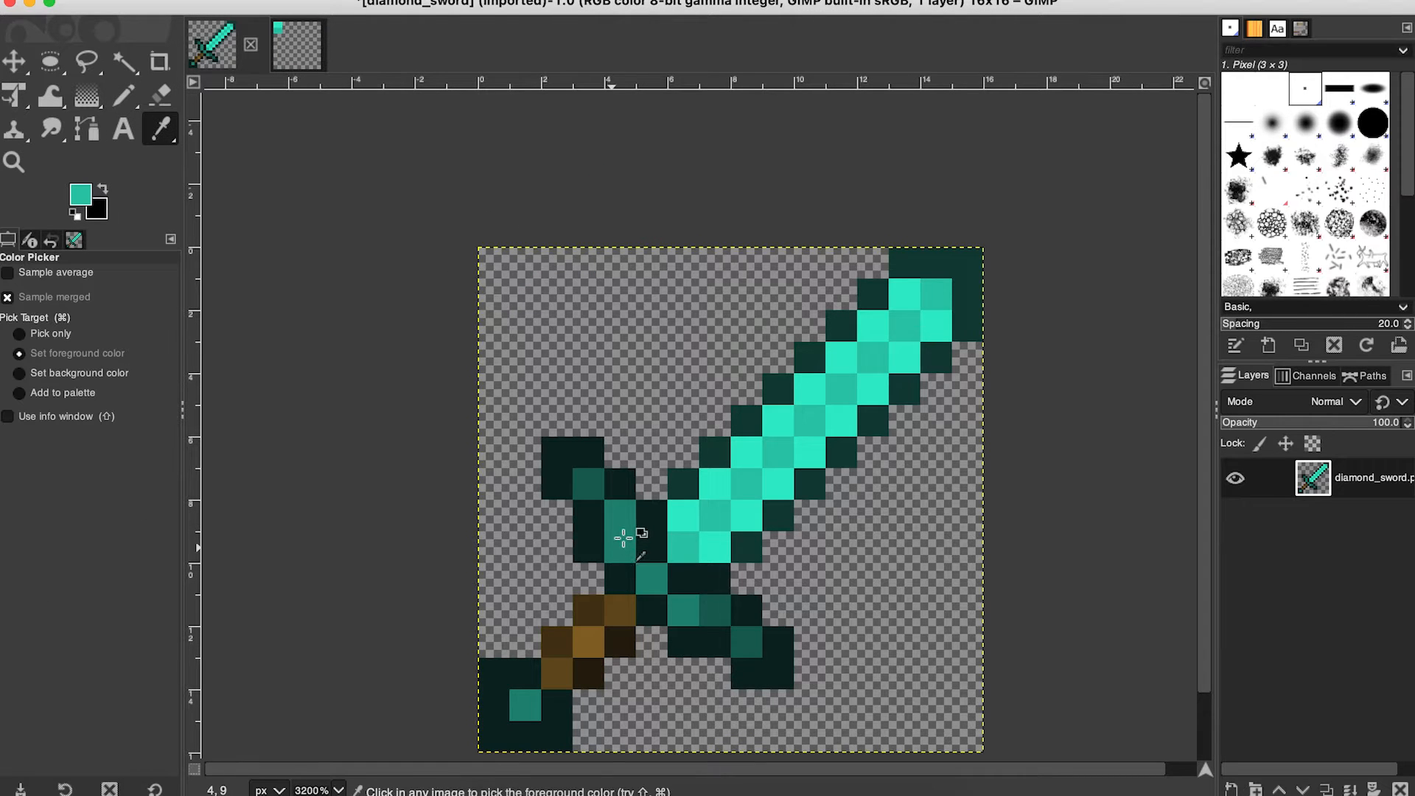
{"action": "left_click", "coordinate": [622, 538]}
{"action": "left_click", "coordinate": [302, 52]}
{"action": "key", "text": "n"}
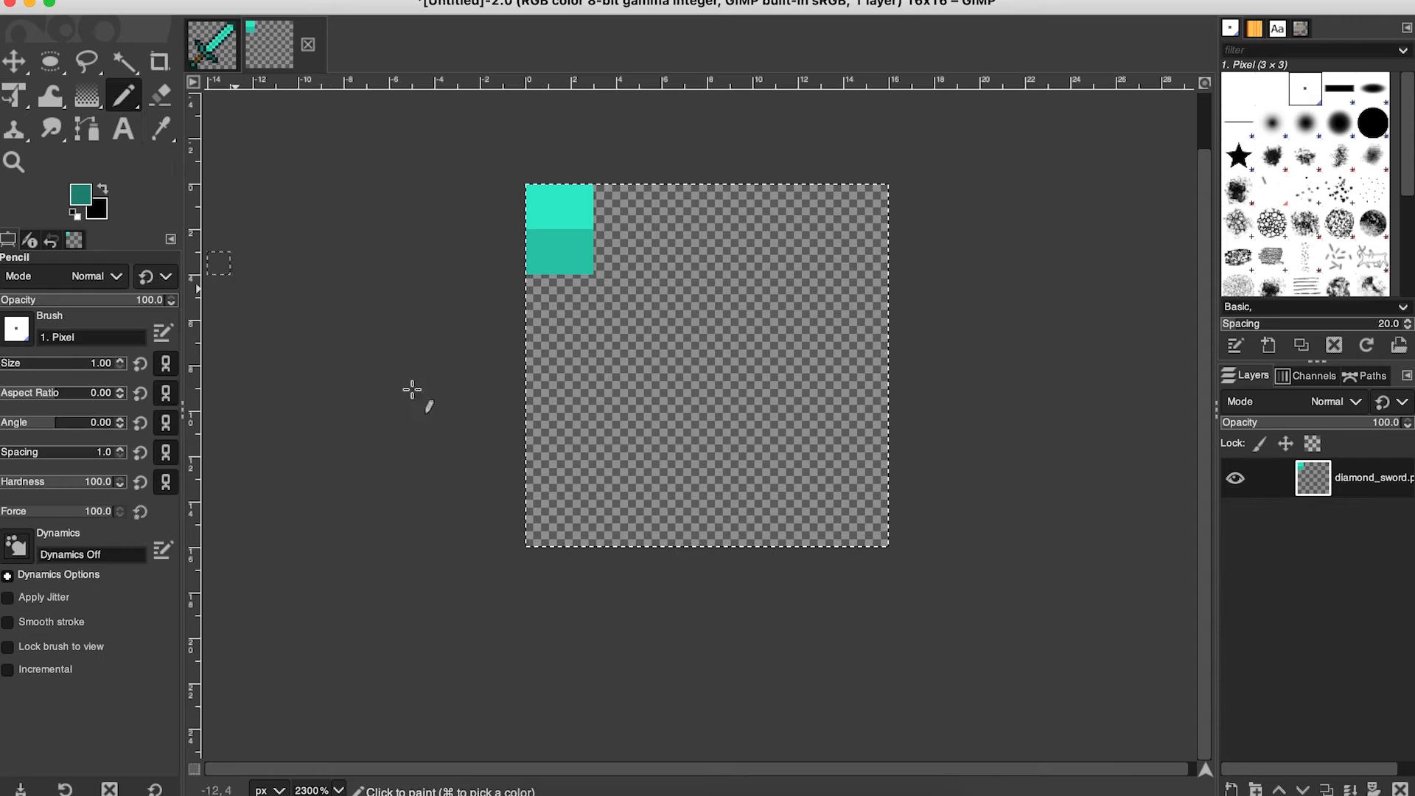
{"action": "mouse_move", "coordinate": [538, 290]}
{"action": "left_mouse_down"}
{"action": "mouse_move", "coordinate": [583, 293]}
{"action": "mouse_move", "coordinate": [538, 309]}
{"action": "left_mouse_up"}
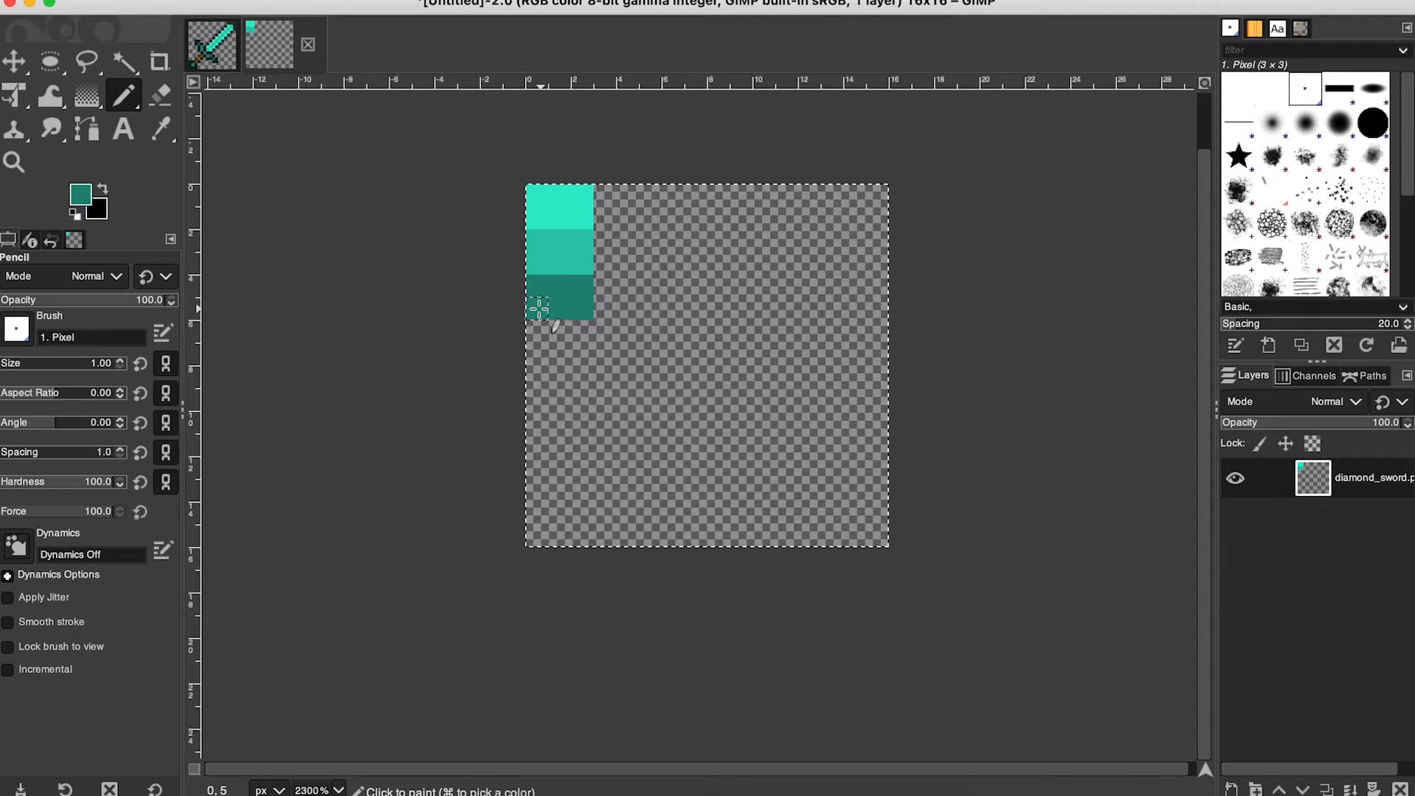
Sample the darker teal from the lower arm of the guard and pencil it as the fourth swatch in the column.
{"action": "left_click", "coordinate": [215, 62]}
{"action": "left_click", "coordinate": [160, 128]}
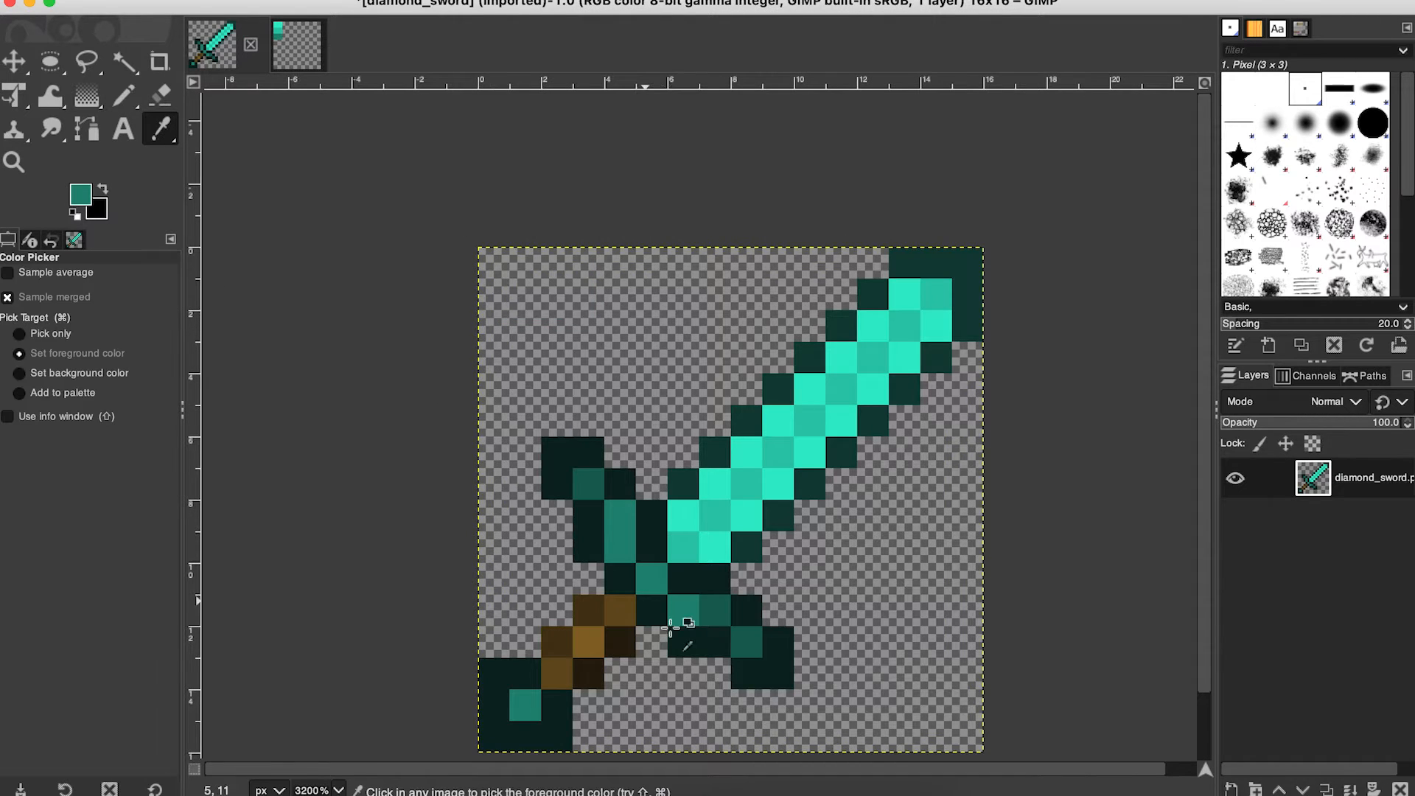
{"action": "left_click", "coordinate": [719, 606]}
{"action": "left_click", "coordinate": [297, 46]}
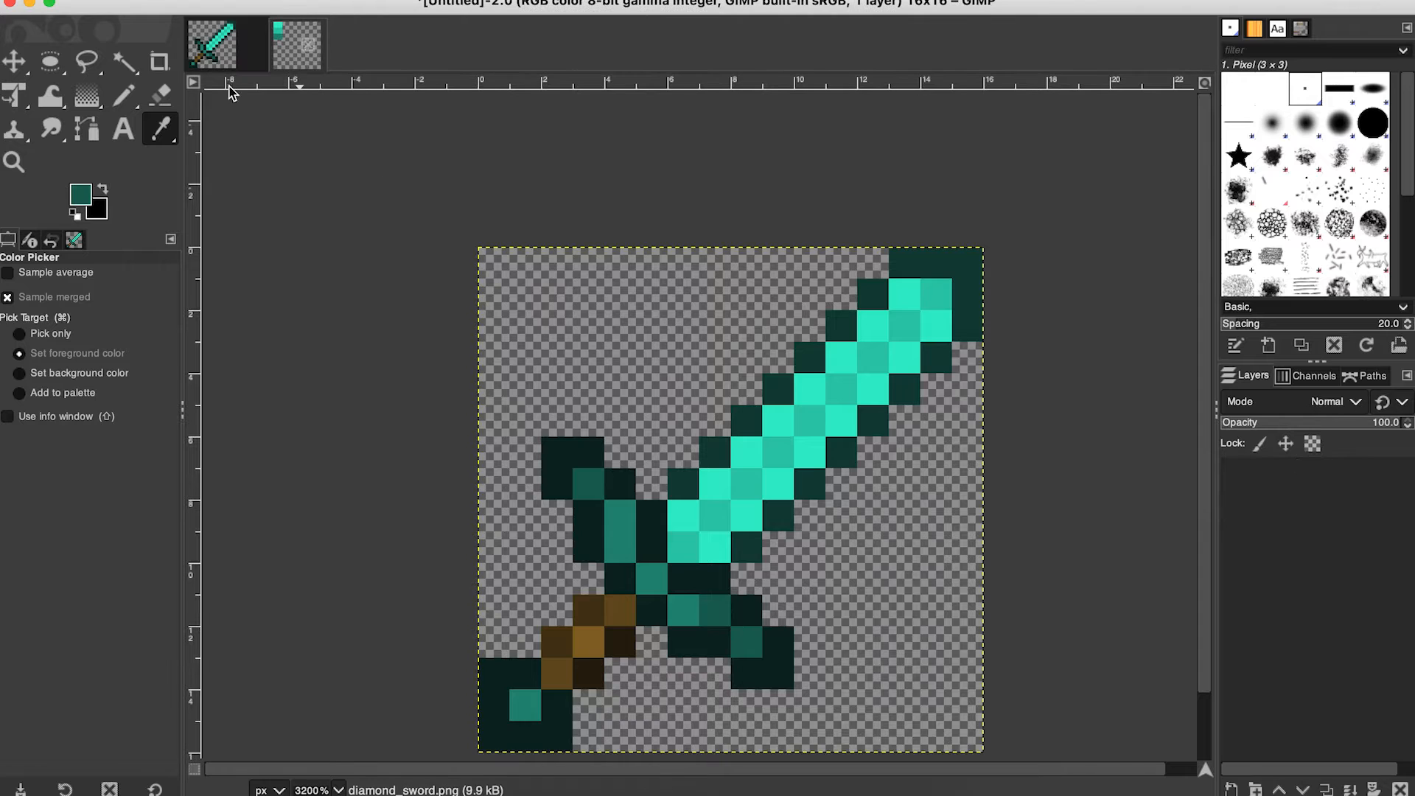
{"action": "key", "text": "n"}
{"action": "mouse_move", "coordinate": [537, 335]}
{"action": "left_mouse_down"}
{"action": "mouse_move", "coordinate": [582, 343]}
{"action": "mouse_move", "coordinate": [532, 354]}
{"action": "left_mouse_up"}
Sample the dark green of the blade's outline and pencil it as the fifth 3×2-pixel swatch in the column.
{"action": "left_click", "coordinate": [210, 63]}
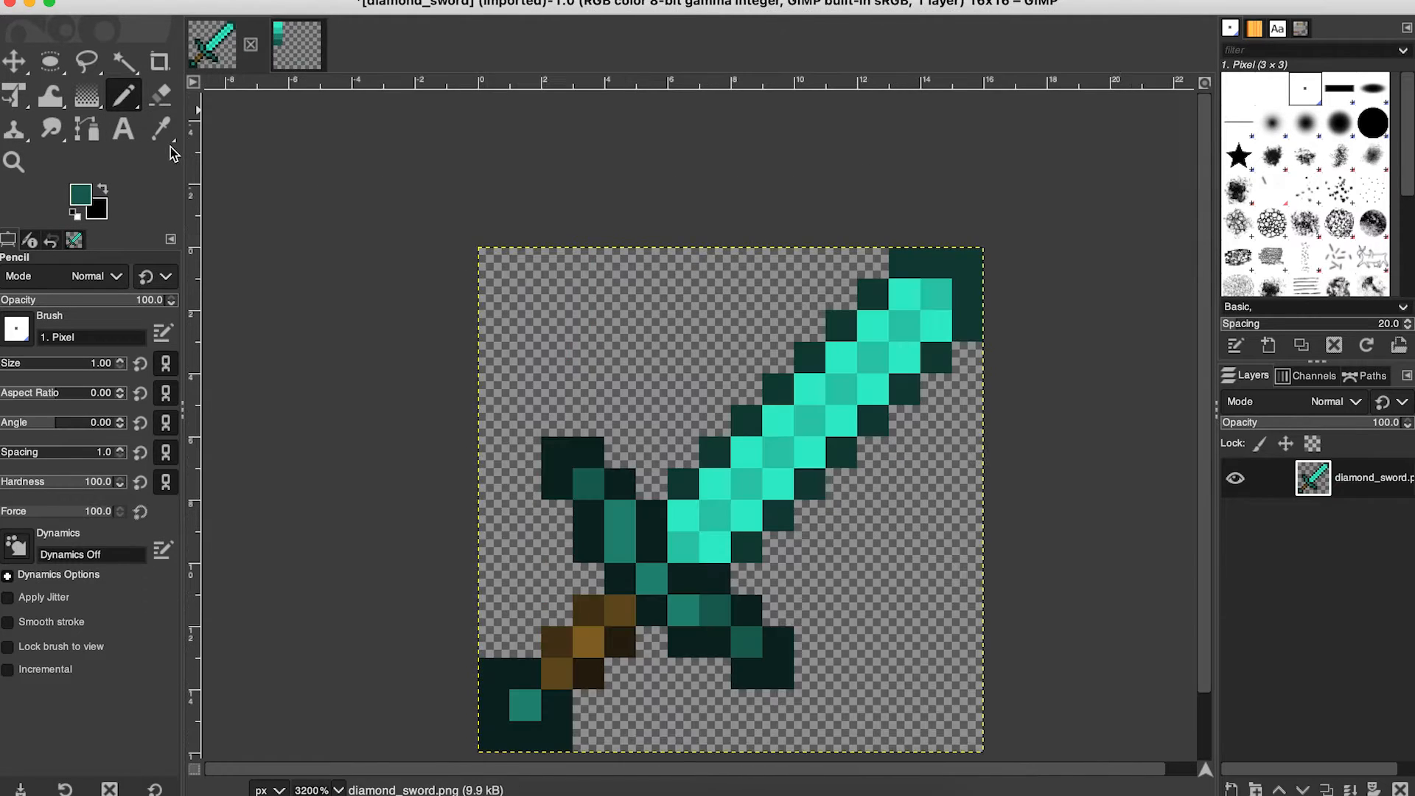
{"action": "key", "text": "o"}
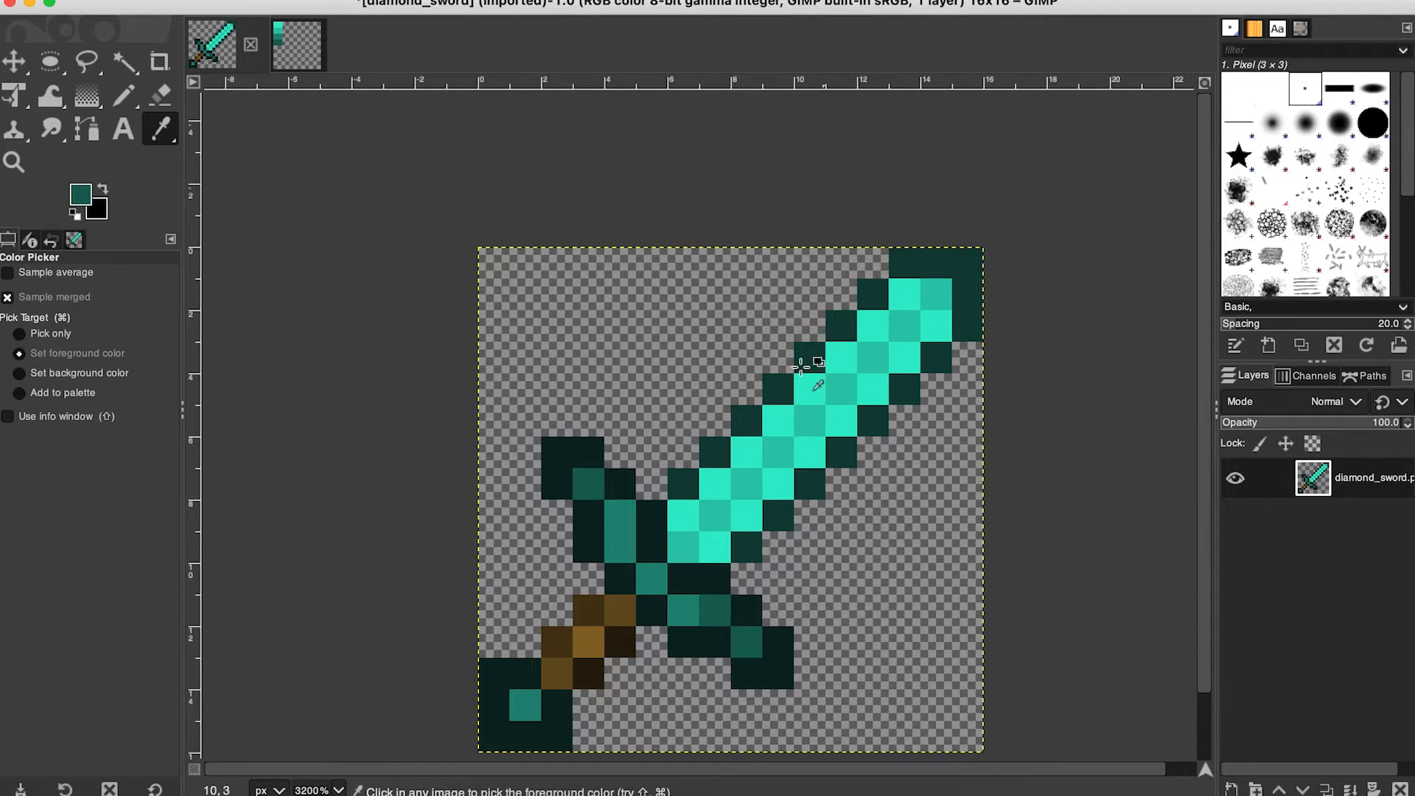
{"action": "left_click", "coordinate": [747, 421]}
{"action": "left_click", "coordinate": [297, 44]}
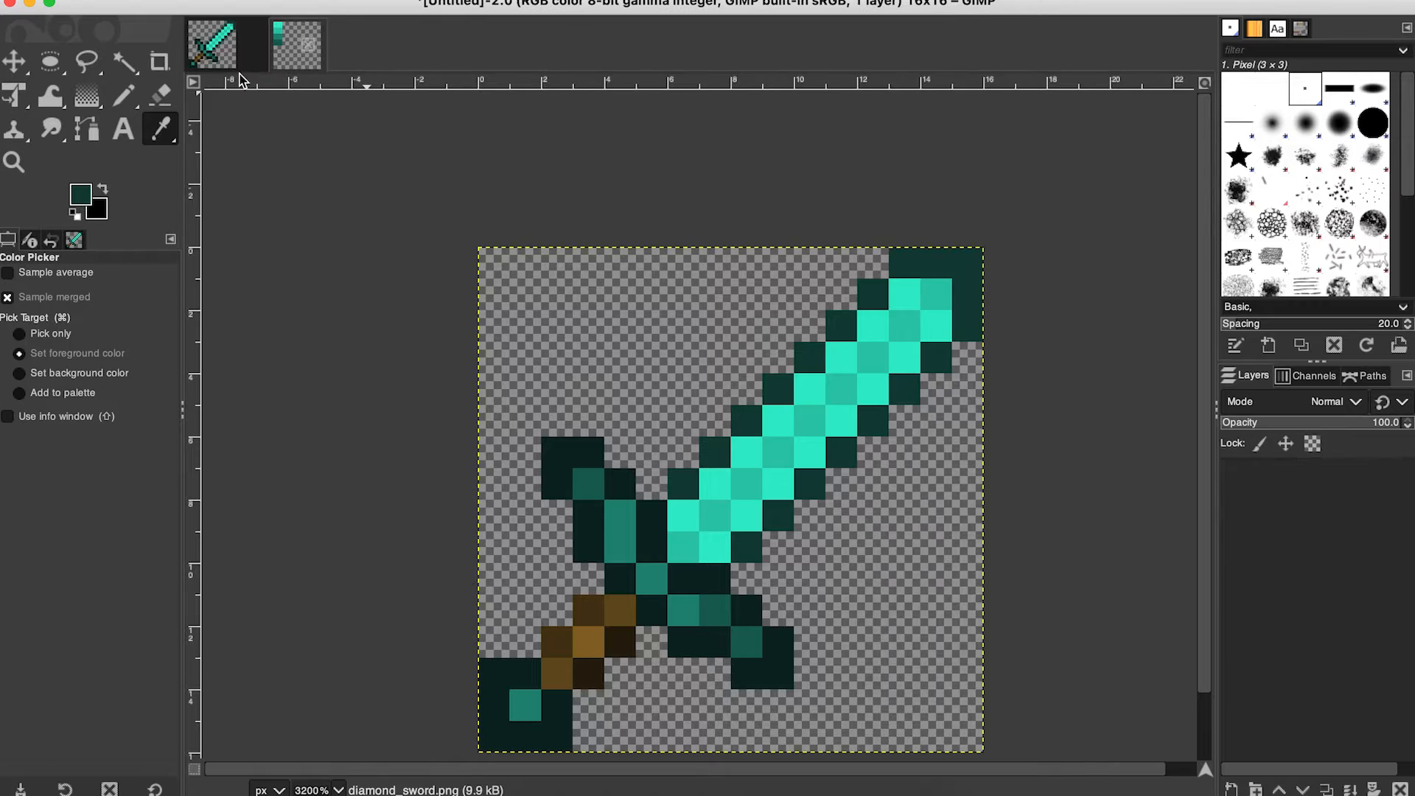
{"action": "key", "text": "n"}
{"action": "left_click", "coordinate": [545, 386]}
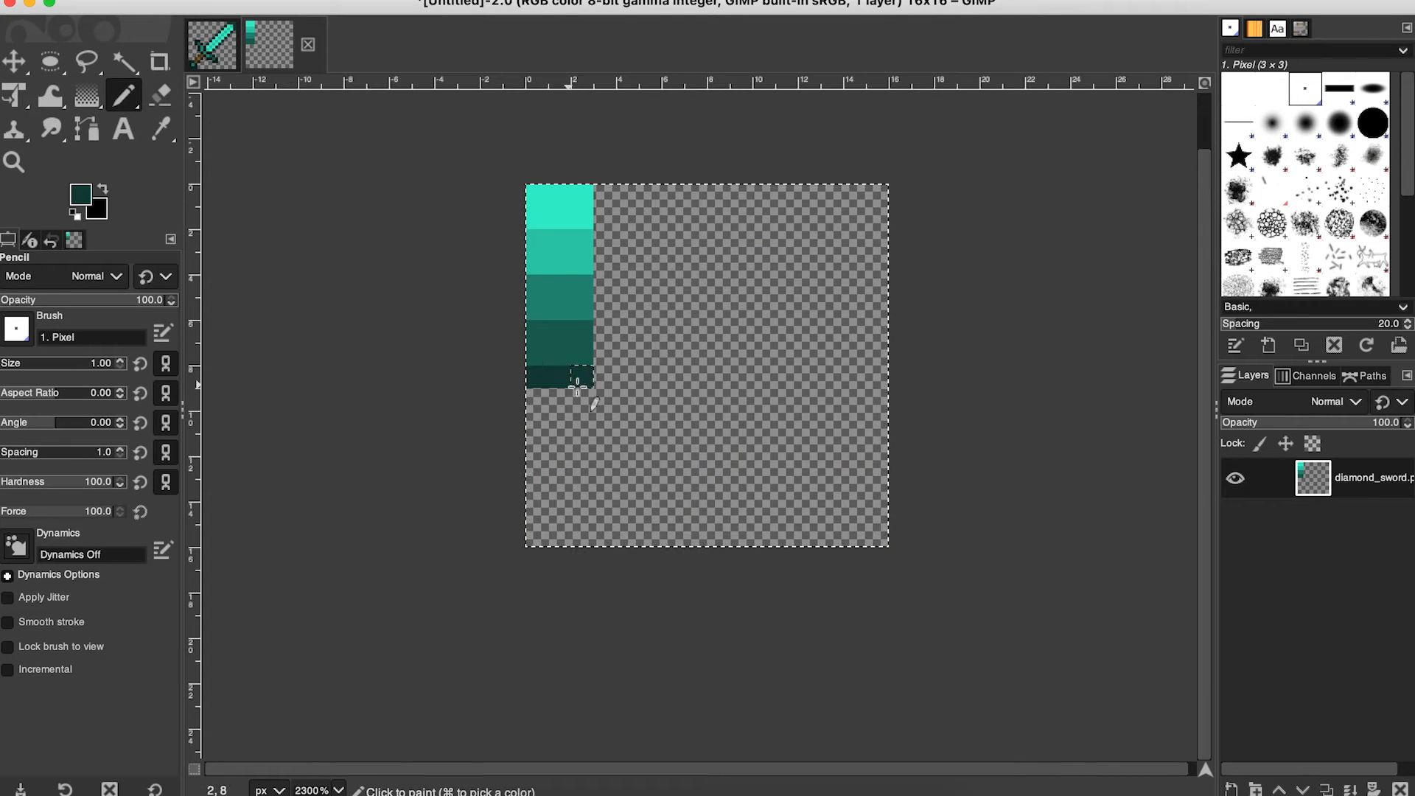
Sample the darkest brown from the sword's handle and pencil a 2×2-pixel swatch to the right of the bright turquoise one.
{"action": "left_click", "coordinate": [212, 44]}
{"action": "left_click", "coordinate": [160, 129]}
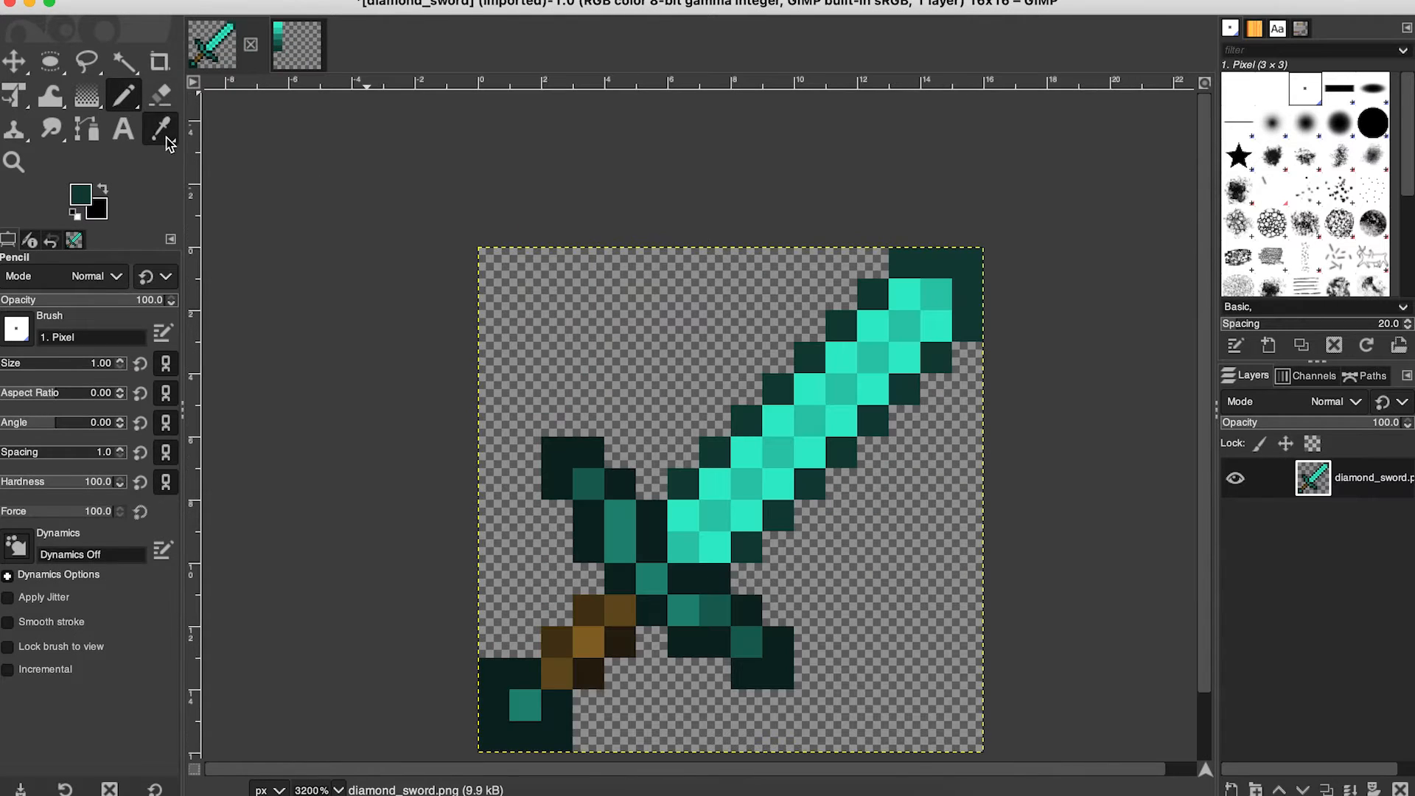
{"action": "left_click", "coordinate": [622, 643]}
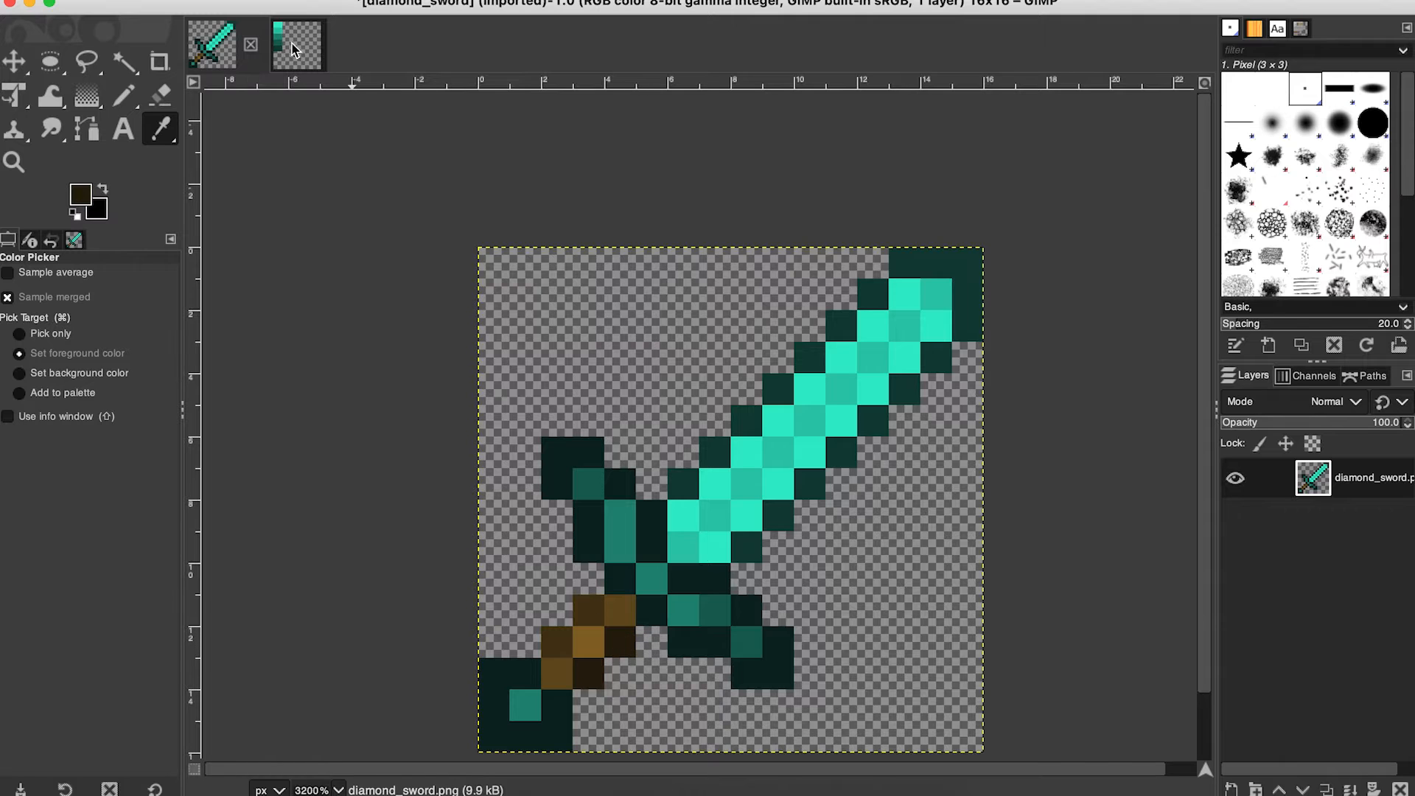
{"action": "left_click", "coordinate": [298, 50]}
{"action": "left_click", "coordinate": [125, 96]}
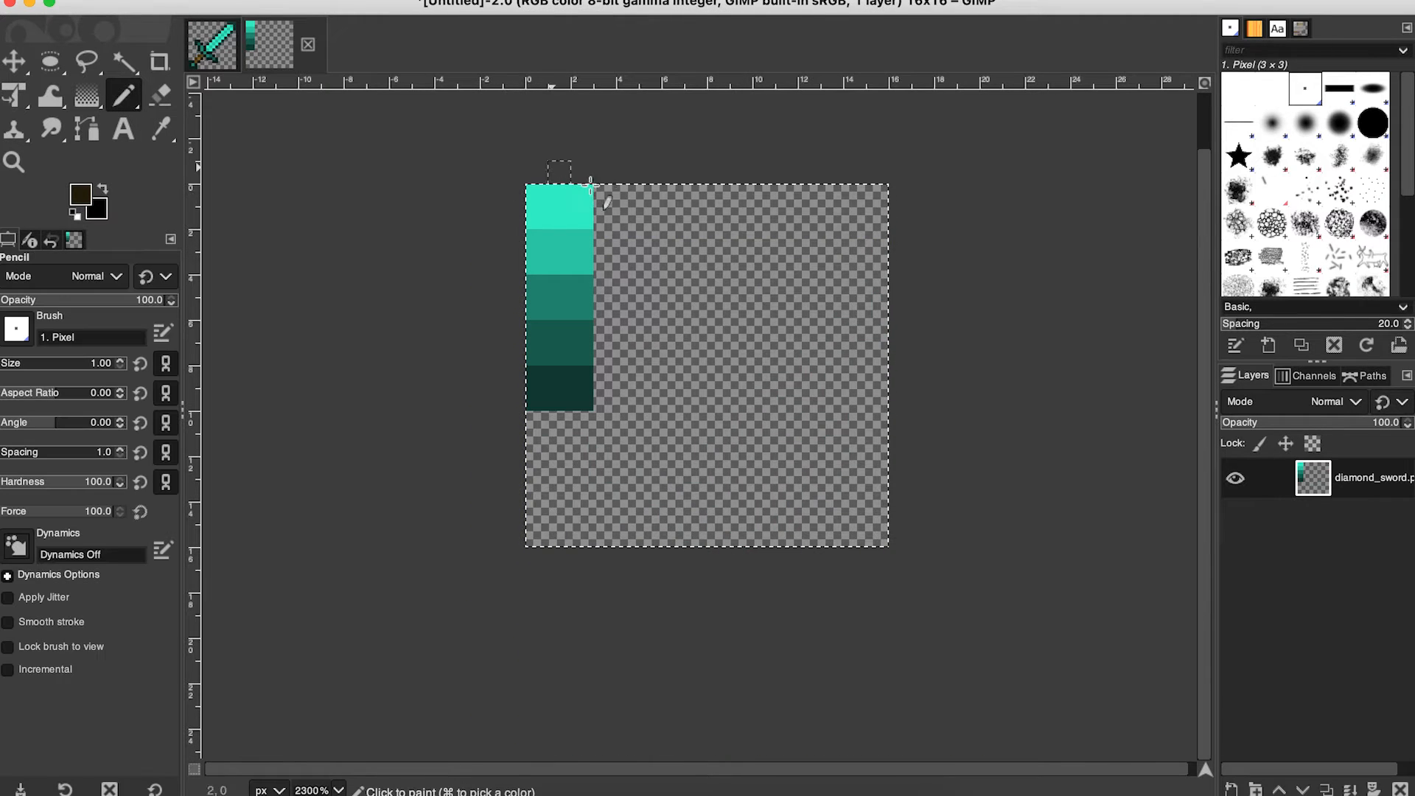
{"action": "left_click", "coordinate": [606, 198]}
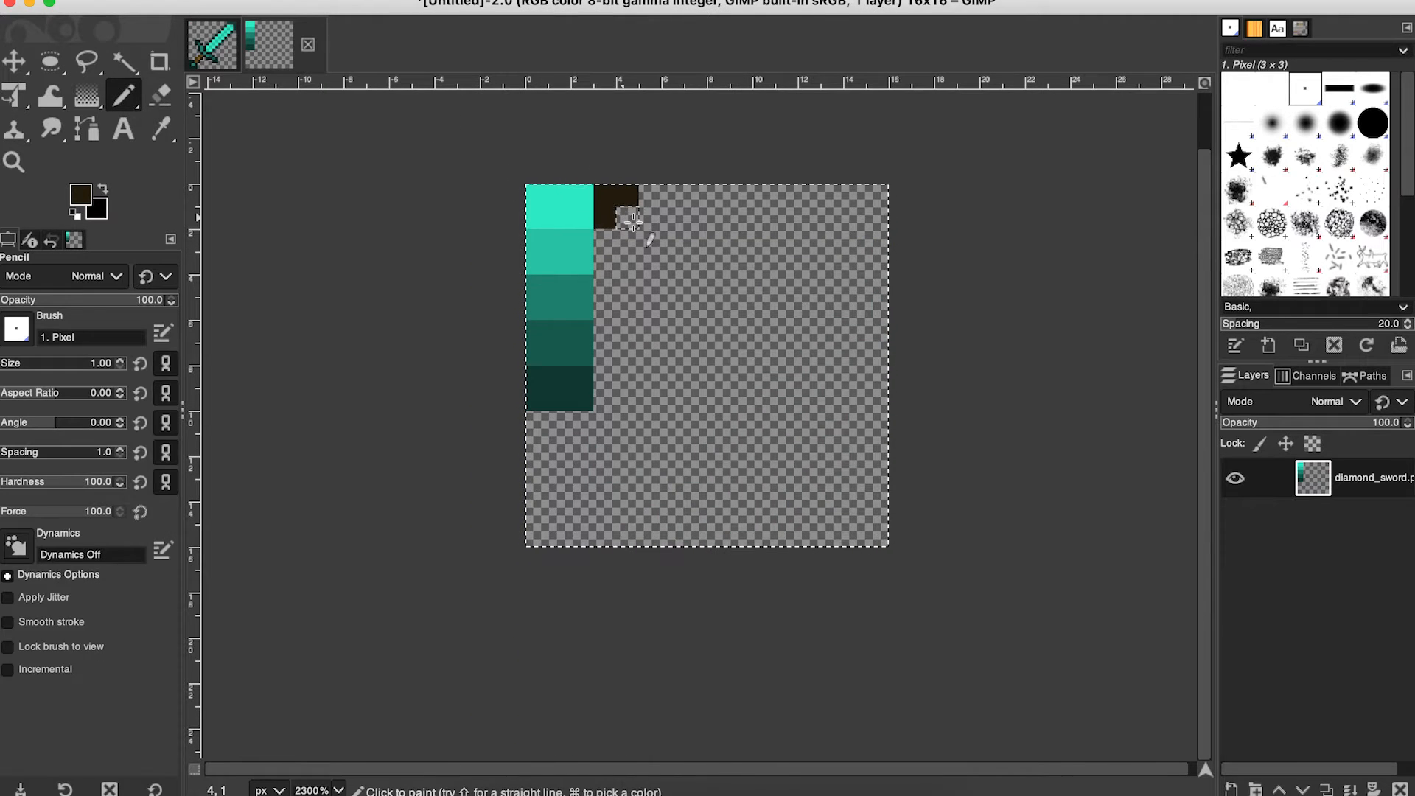
Add the handle's next lighter brown as a 2×2-pixel swatch below the darkest brown one and return to the sword image.
{"action": "left_click", "coordinate": [217, 57]}
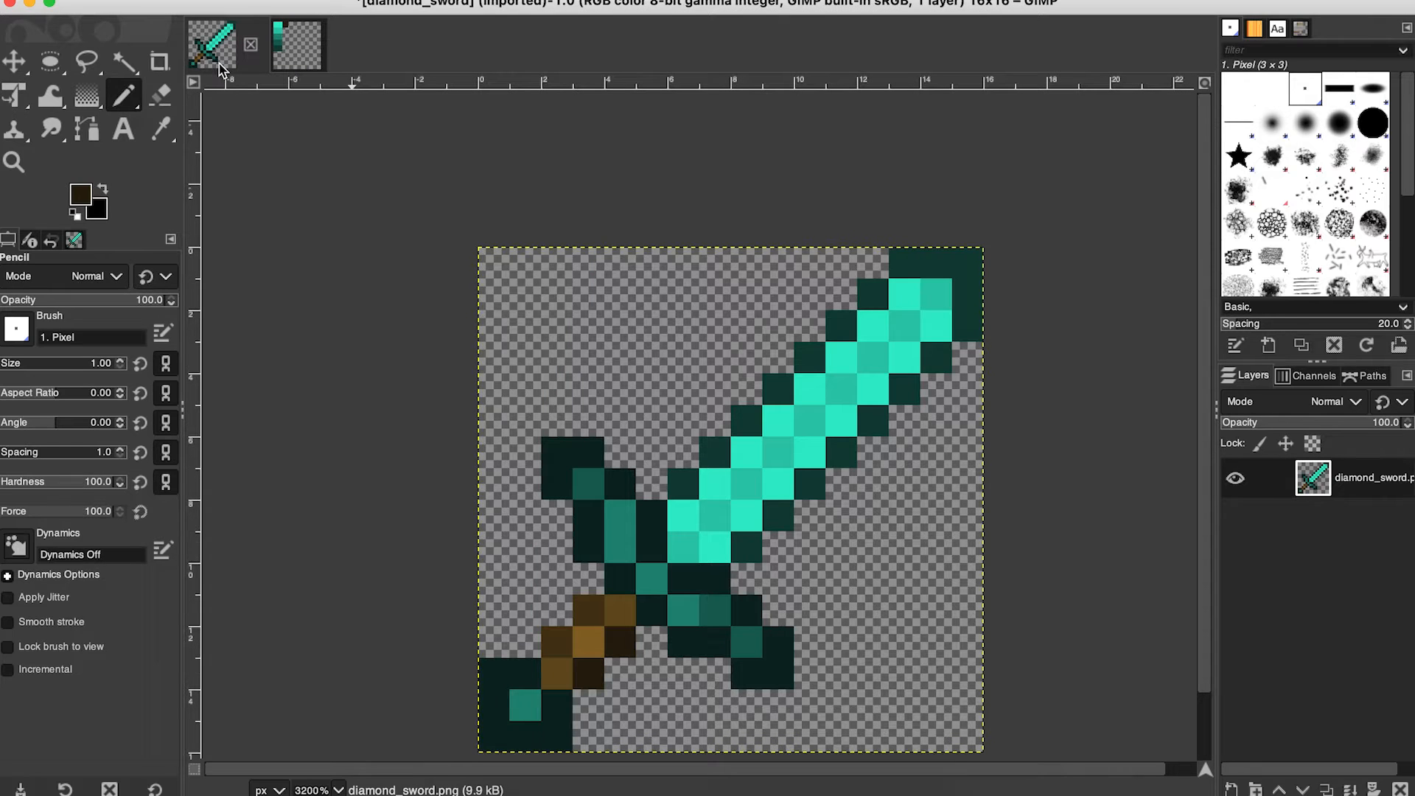
{"action": "left_click", "coordinate": [162, 133]}
{"action": "left_click", "coordinate": [590, 626]}
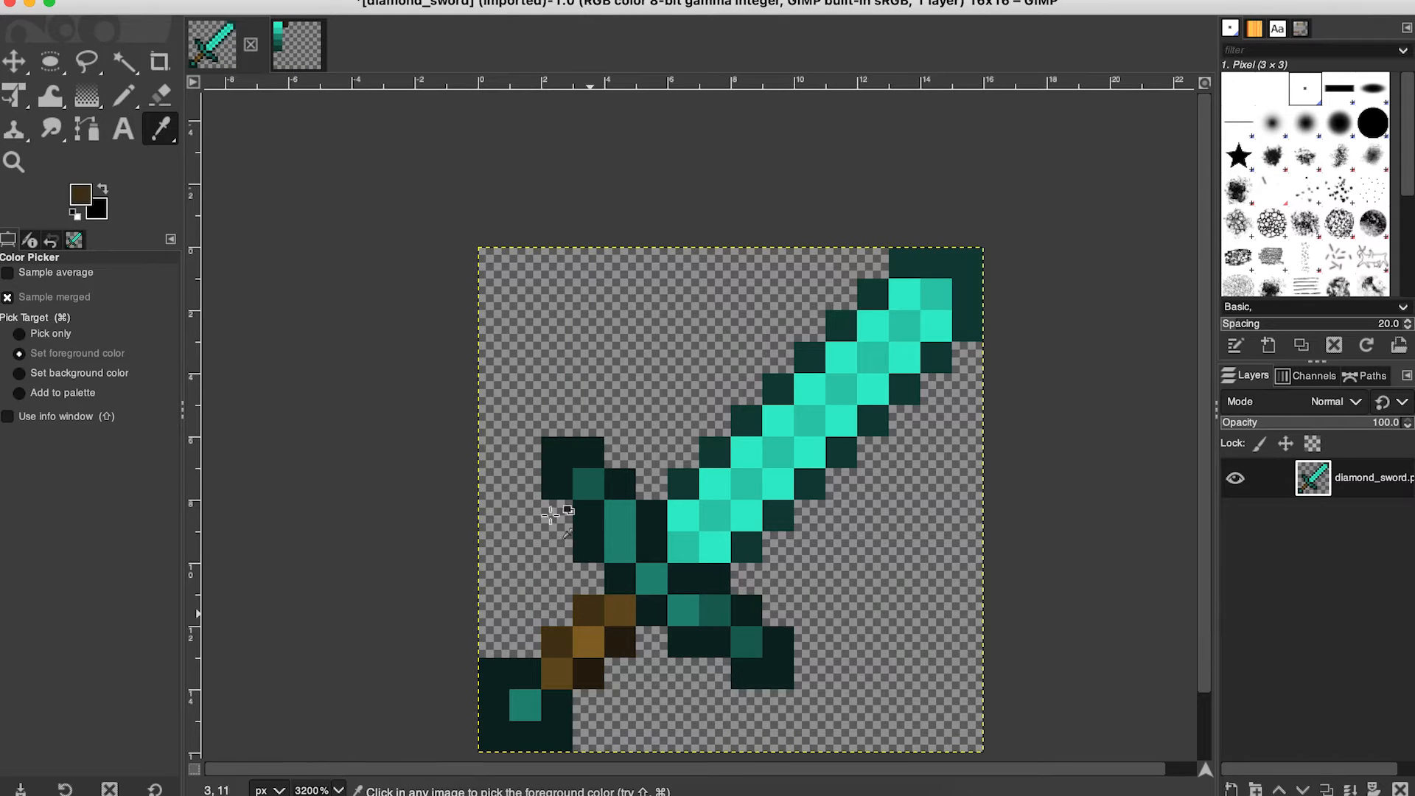
{"action": "left_click", "coordinate": [124, 94]}
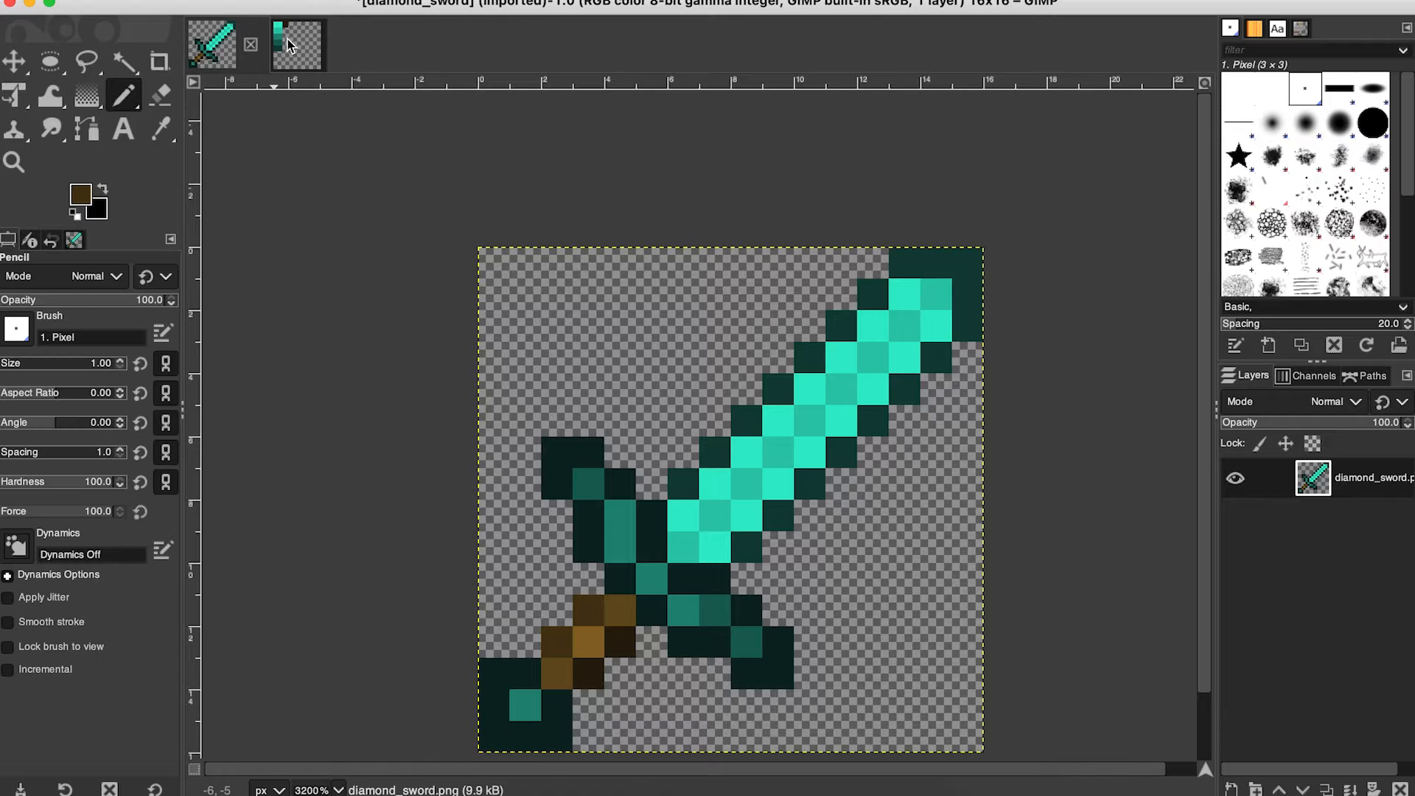
{"action": "left_click", "coordinate": [297, 45]}
{"action": "left_click", "coordinate": [603, 244]}
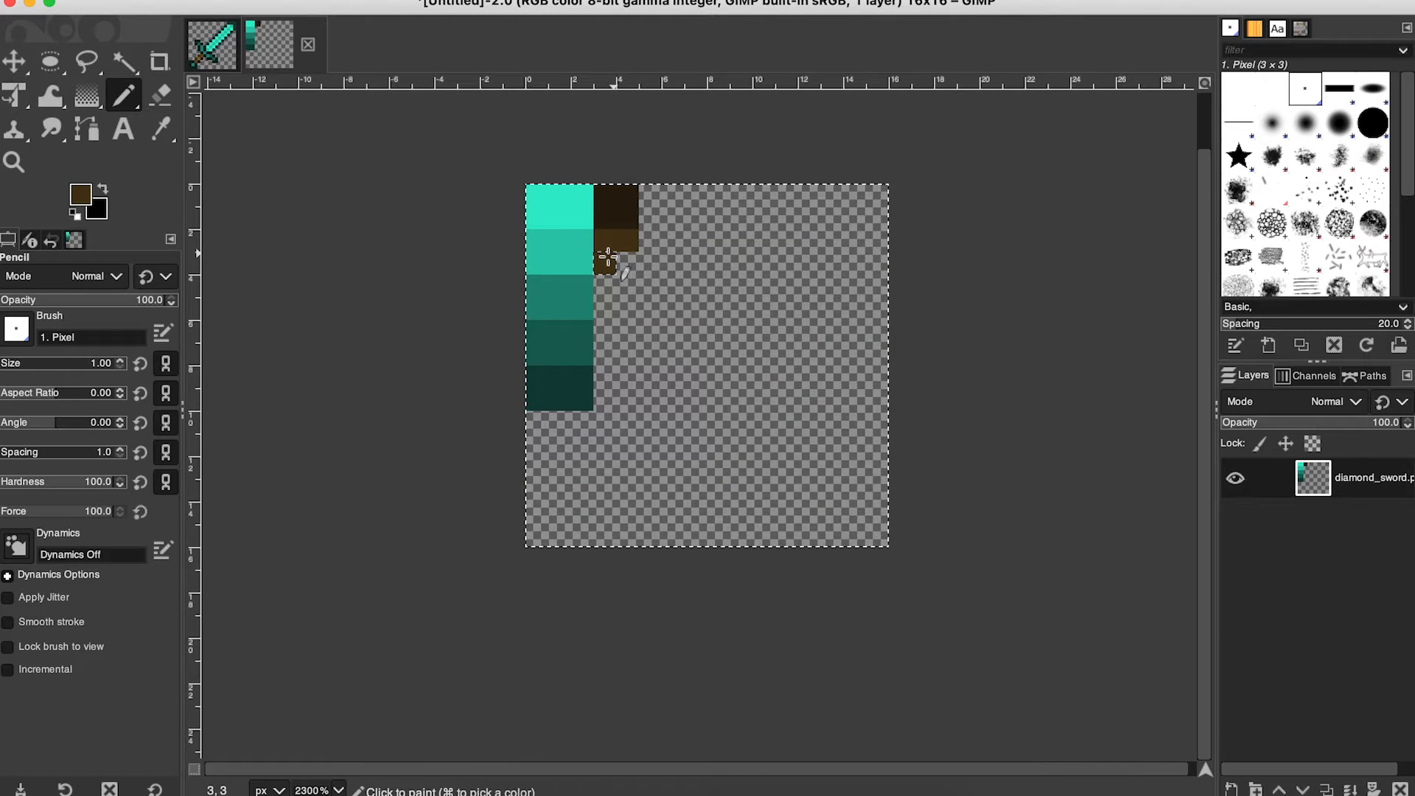
{"action": "left_click", "coordinate": [214, 50]}
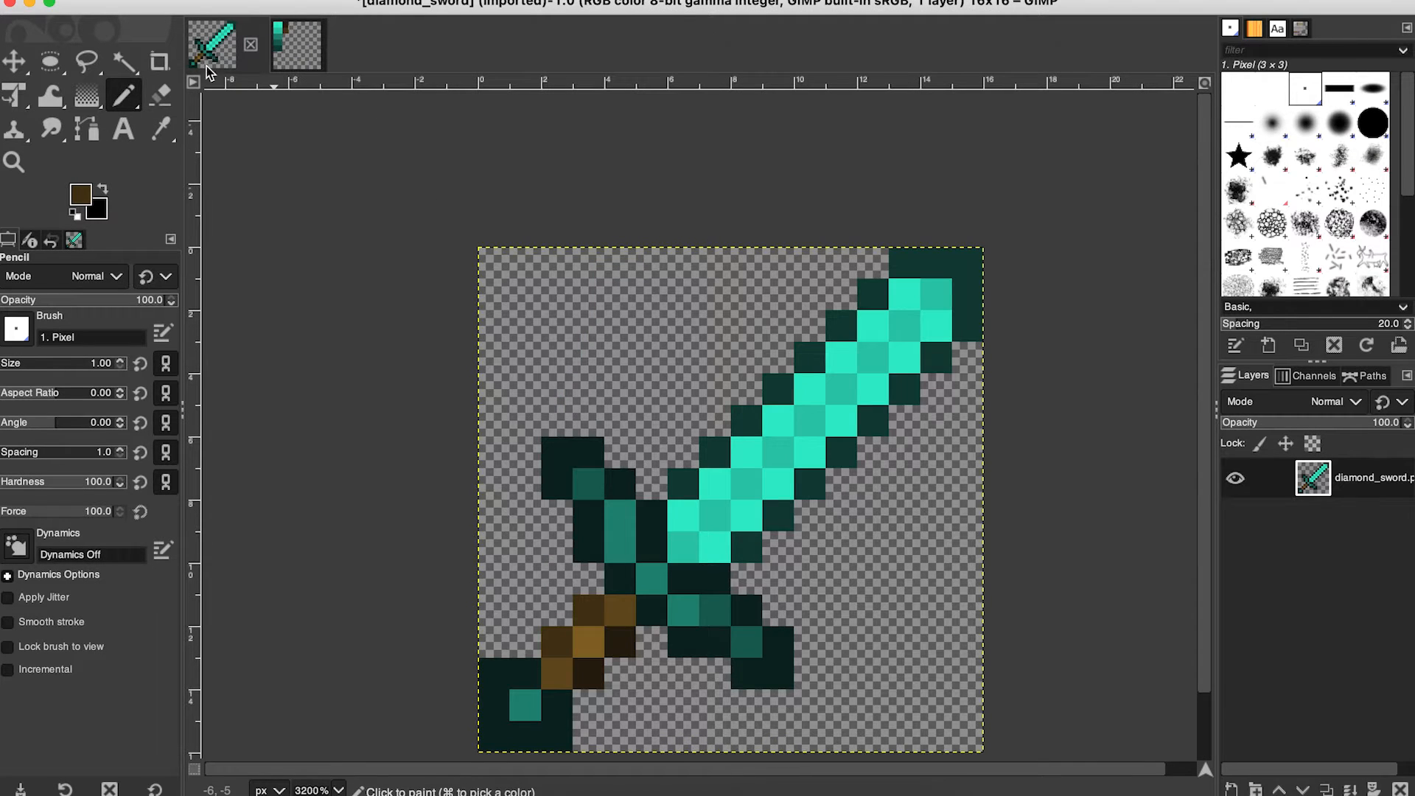
Sample the medium brown from the sword's handle and pencil it as the third 2×2-pixel swatch in the palette's brown column.
{"action": "left_click", "coordinate": [168, 135]}
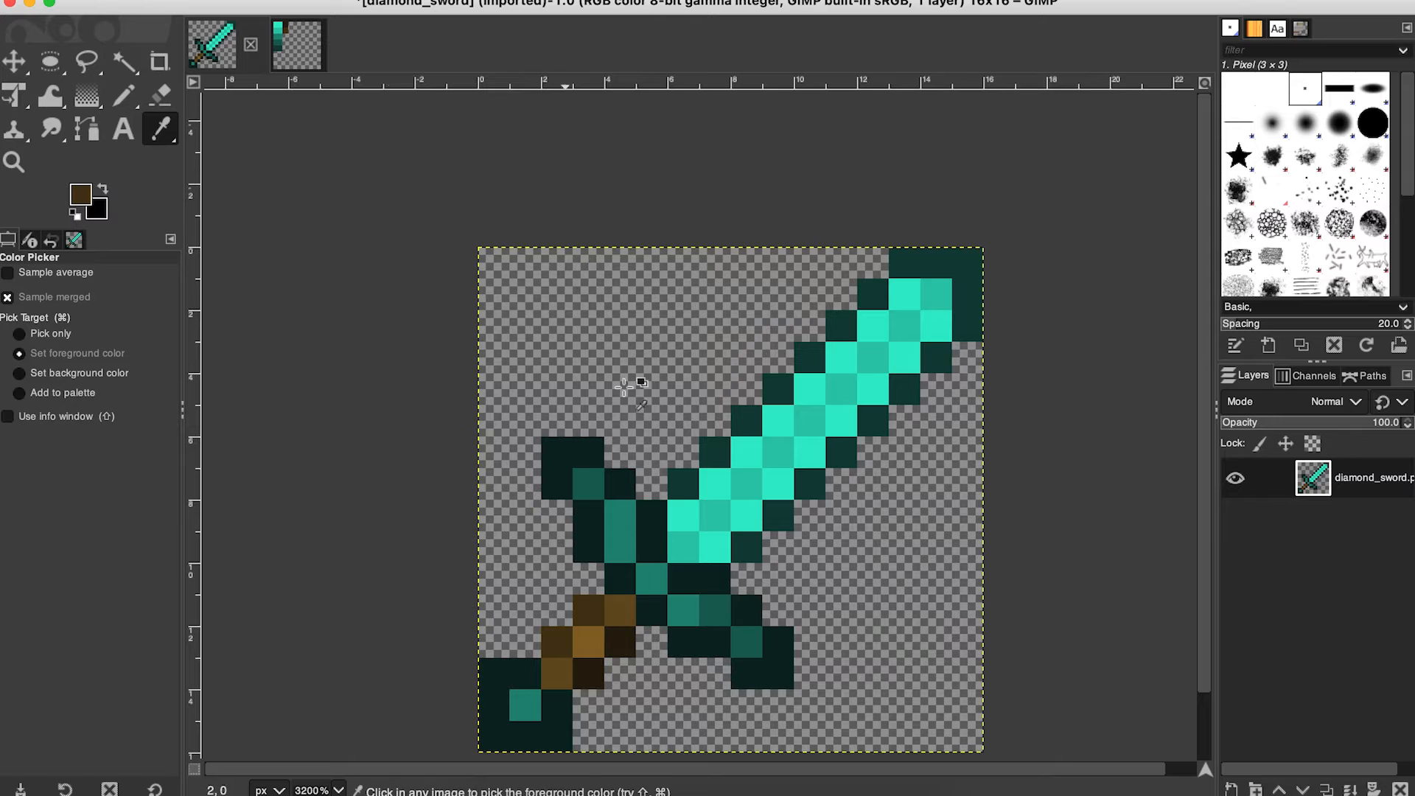
{"action": "left_click", "coordinate": [556, 672]}
{"action": "left_click", "coordinate": [298, 44]}
{"action": "left_click", "coordinate": [123, 96]}
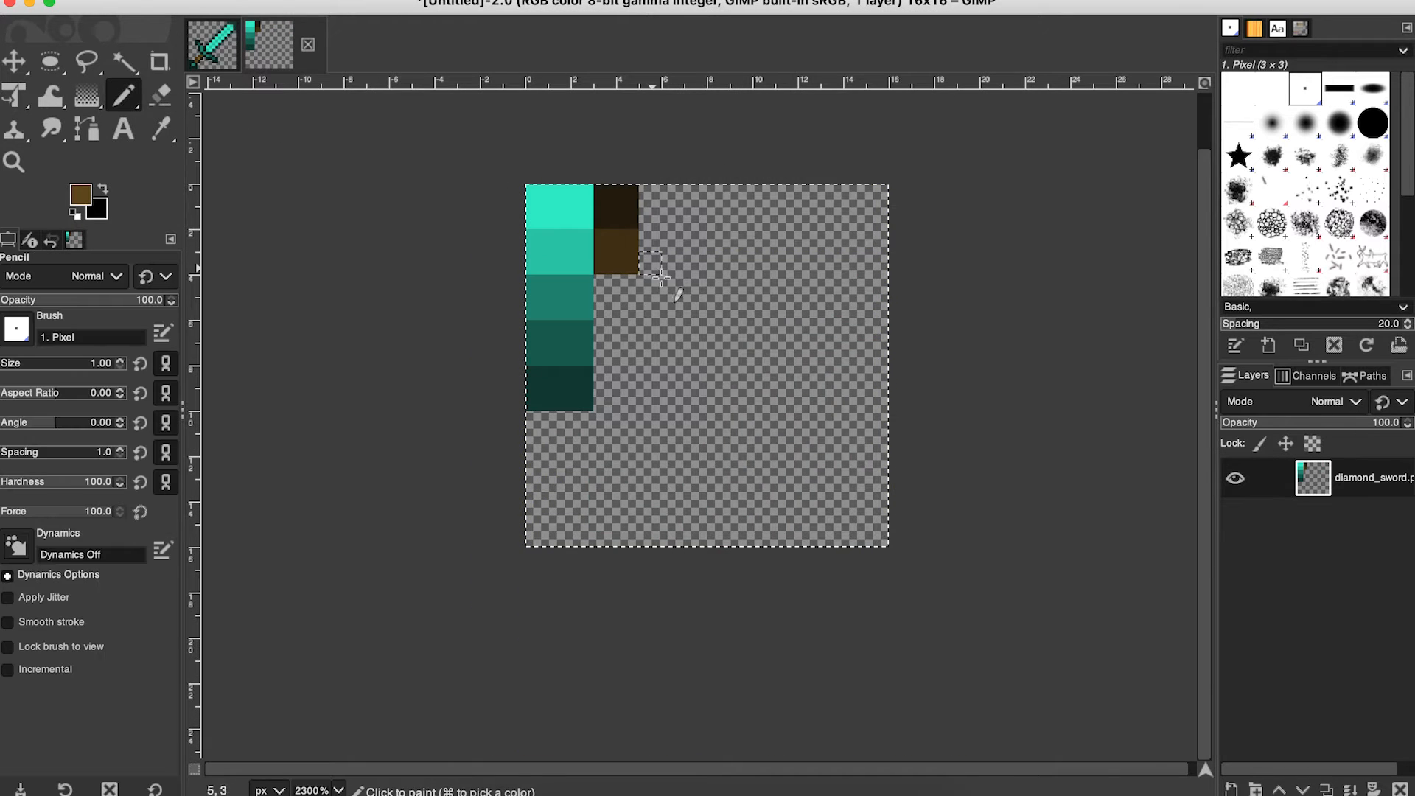
{"action": "left_click", "coordinate": [608, 286]}
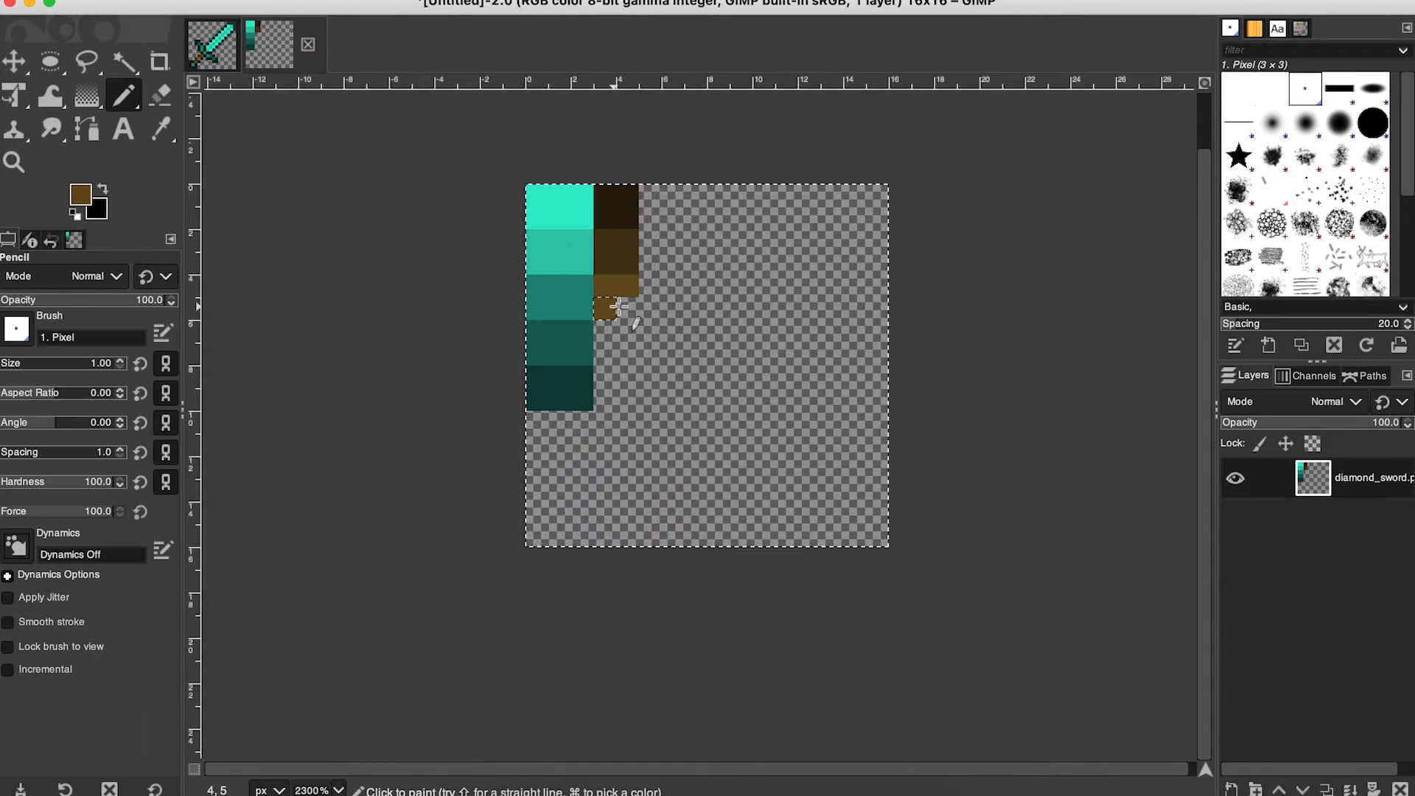
Sample the lightest brown from the middle of the sword's handle and pencil it as the fourth 2×2-pixel swatch in the brown column.
{"action": "left_click", "coordinate": [214, 46]}
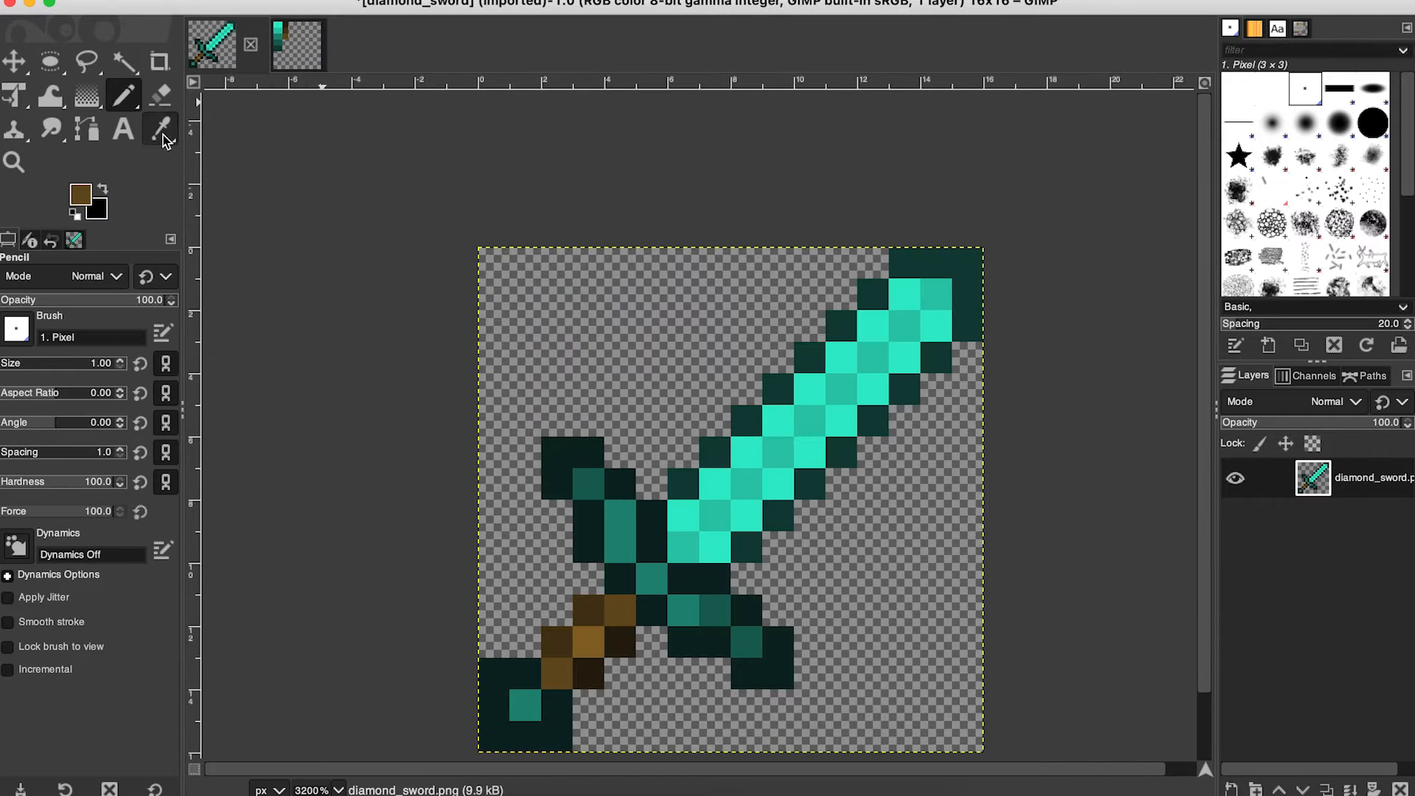
{"action": "left_click", "coordinate": [161, 129]}
{"action": "left_click", "coordinate": [578, 646]}
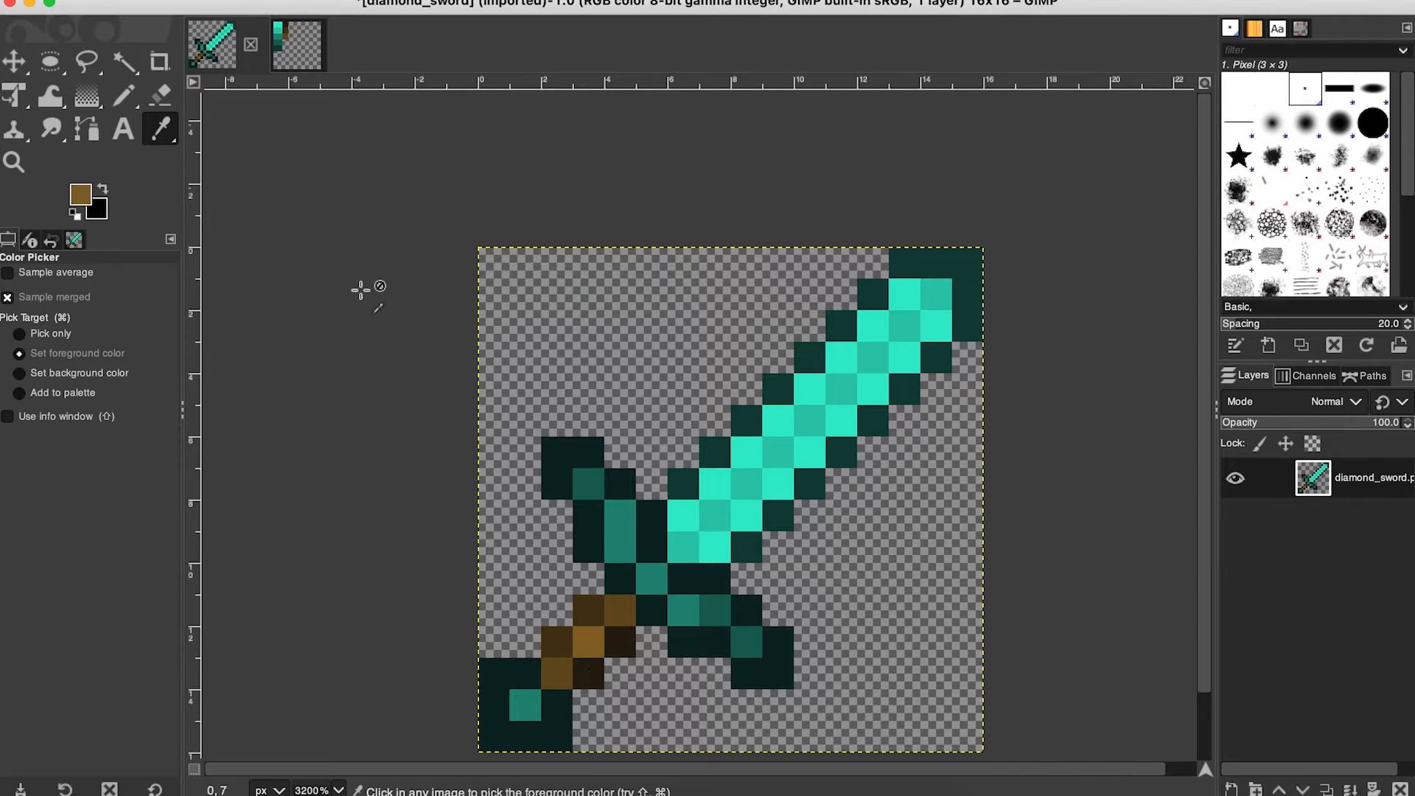
{"action": "left_click", "coordinate": [297, 46]}
{"action": "left_click", "coordinate": [124, 94]}
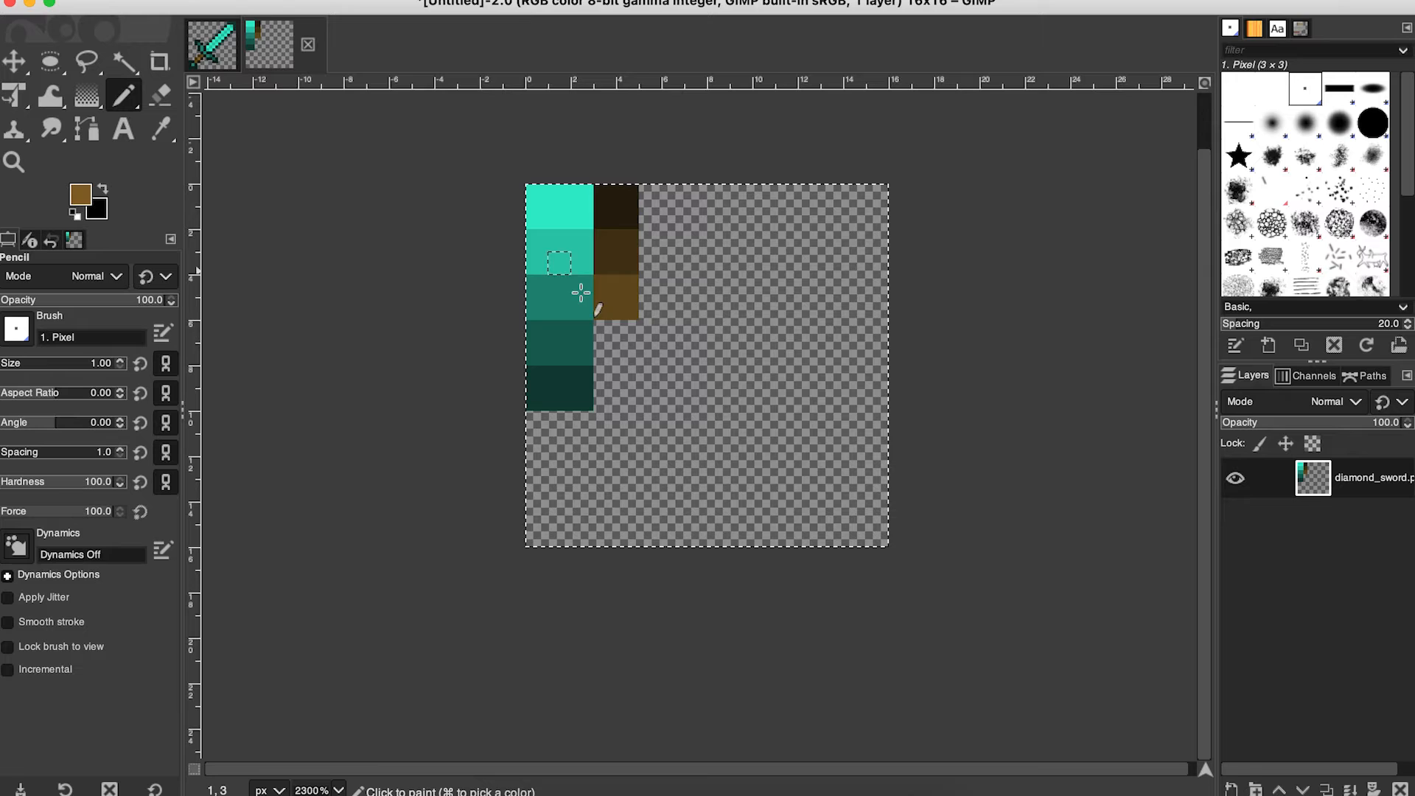
{"action": "left_click", "coordinate": [606, 329]}
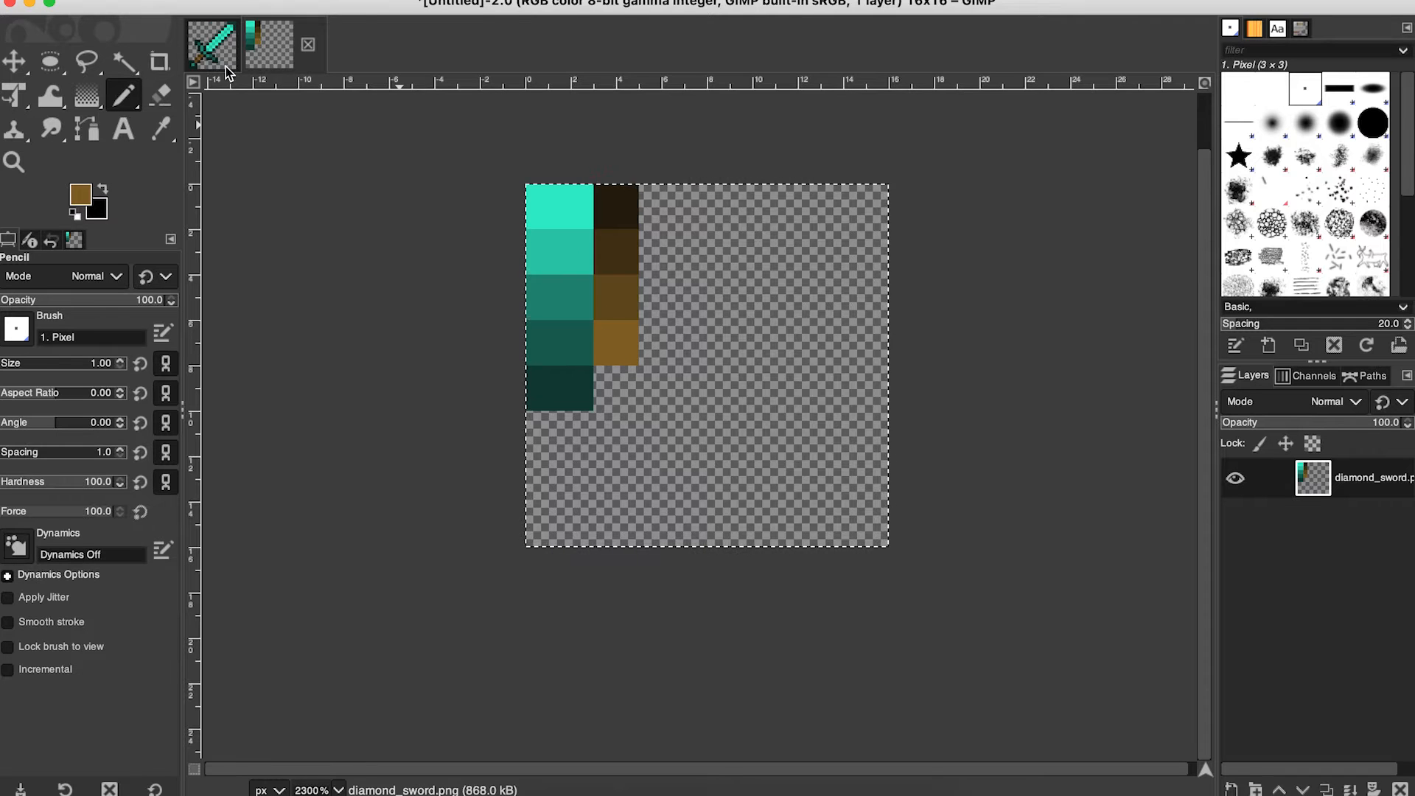
Add a transparent layer named new to the sword image, keep it active and hide the original diamond_sword layer.
{"action": "left_click", "coordinate": [226, 66]}
{"action": "left_click", "coordinate": [1231, 789]}
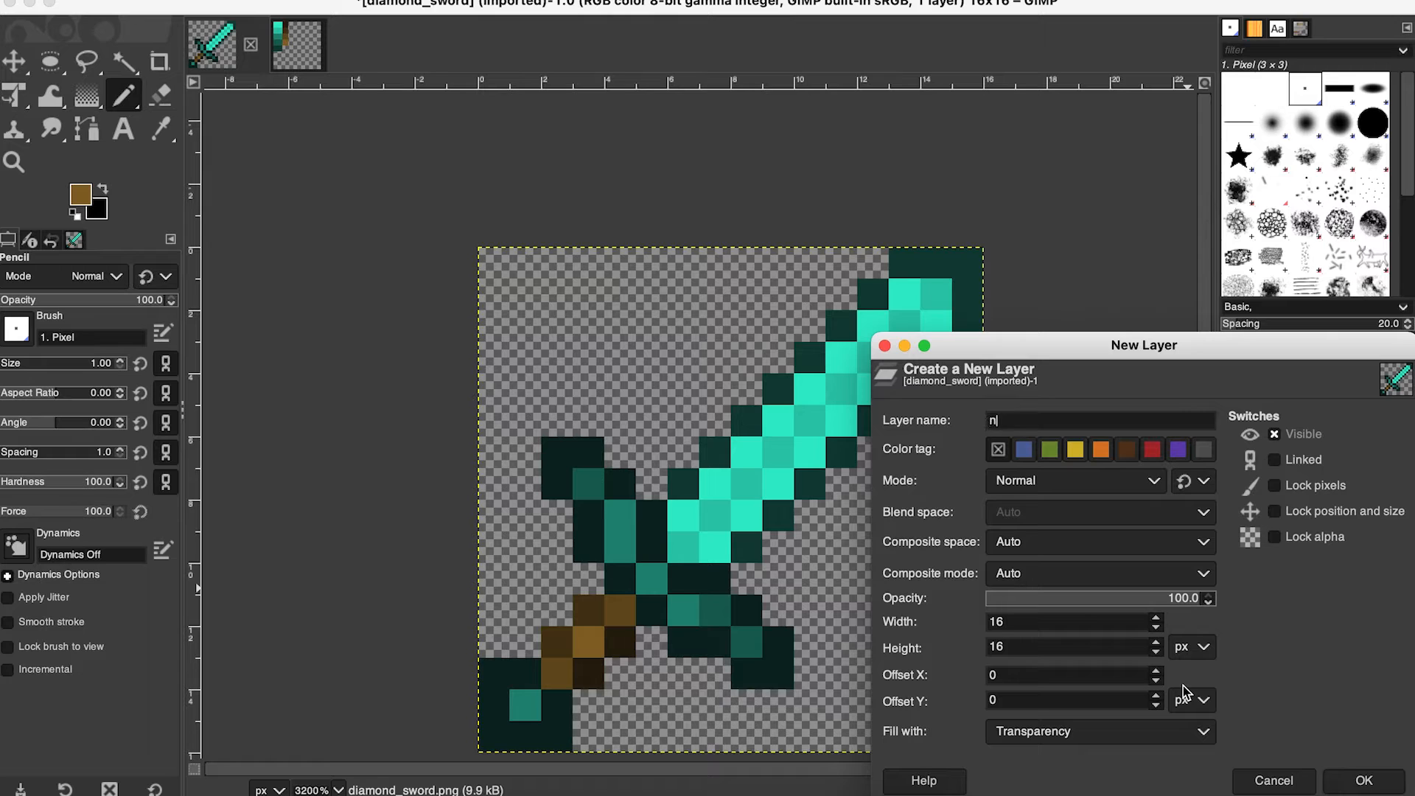
{"action": "type", "text": "new"}
{"action": "key", "text": "Return"}
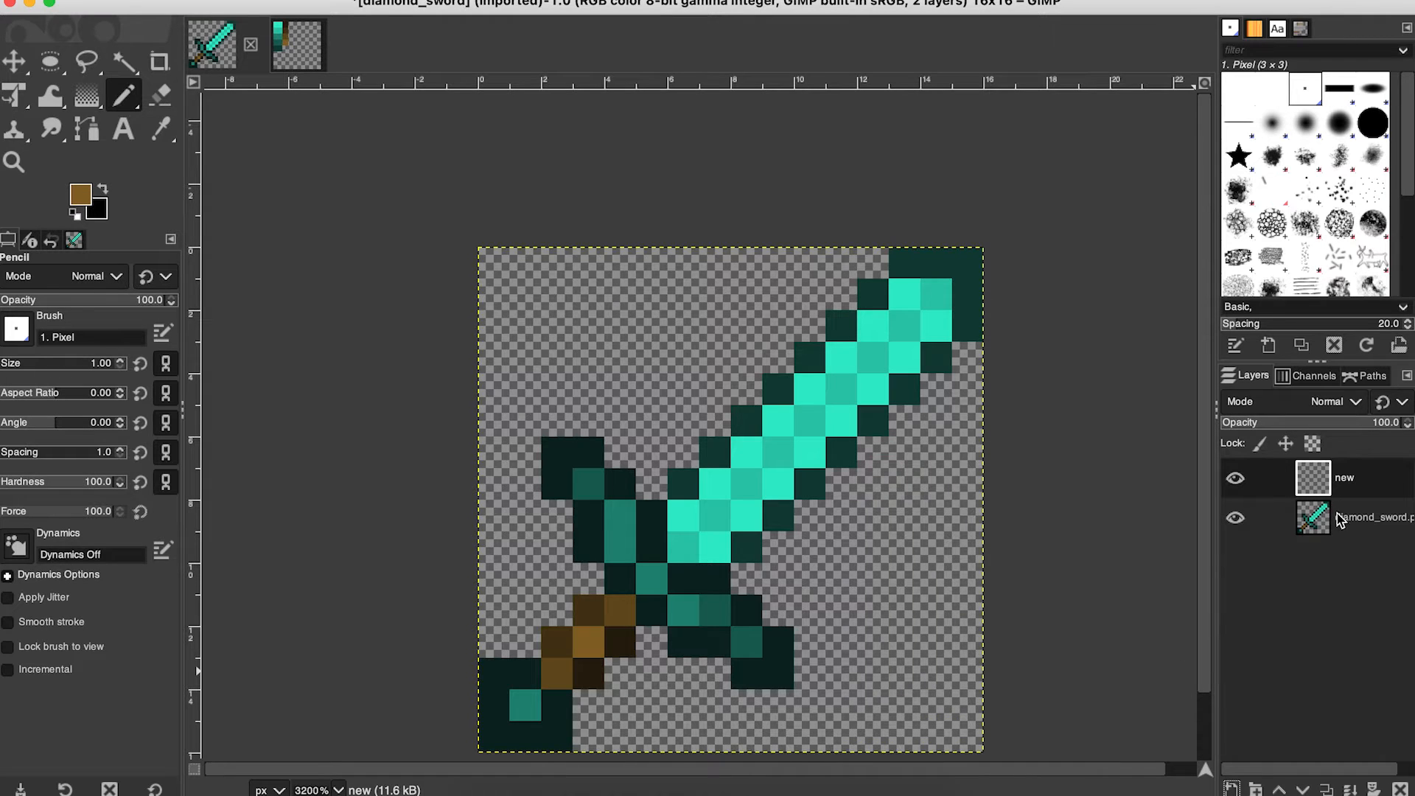
{"action": "left_click", "coordinate": [1337, 515]}
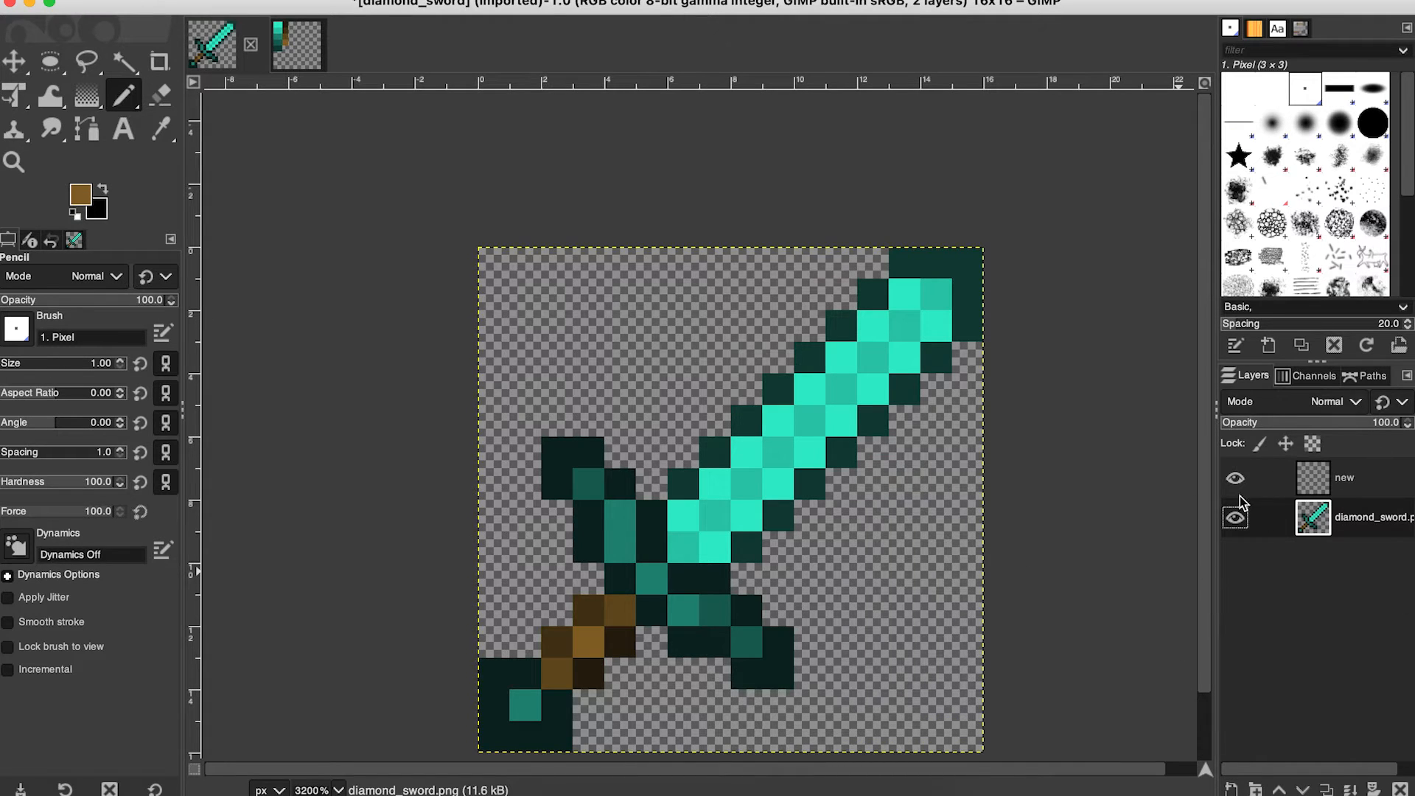
{"action": "left_click", "coordinate": [1351, 481]}
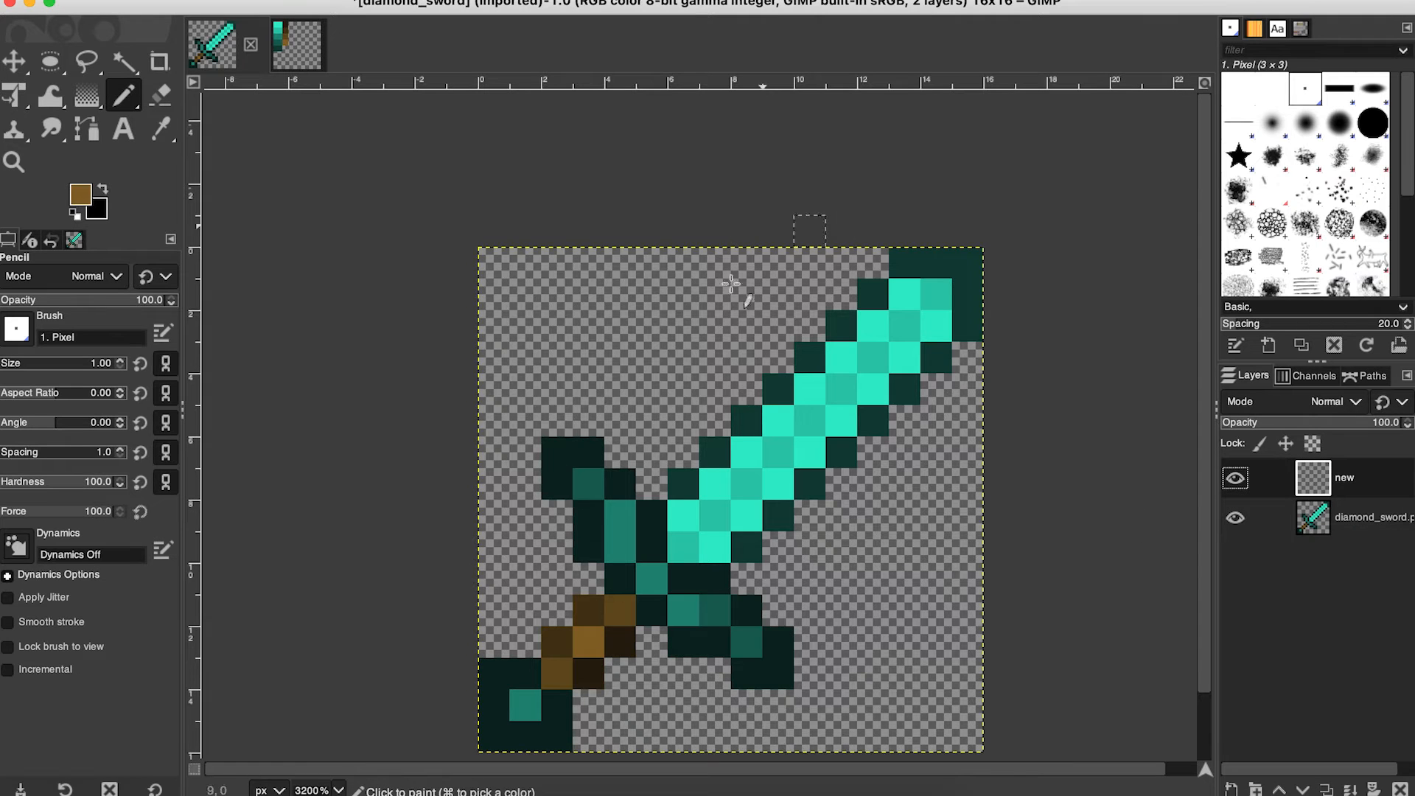
{"action": "left_click", "coordinate": [1235, 517]}
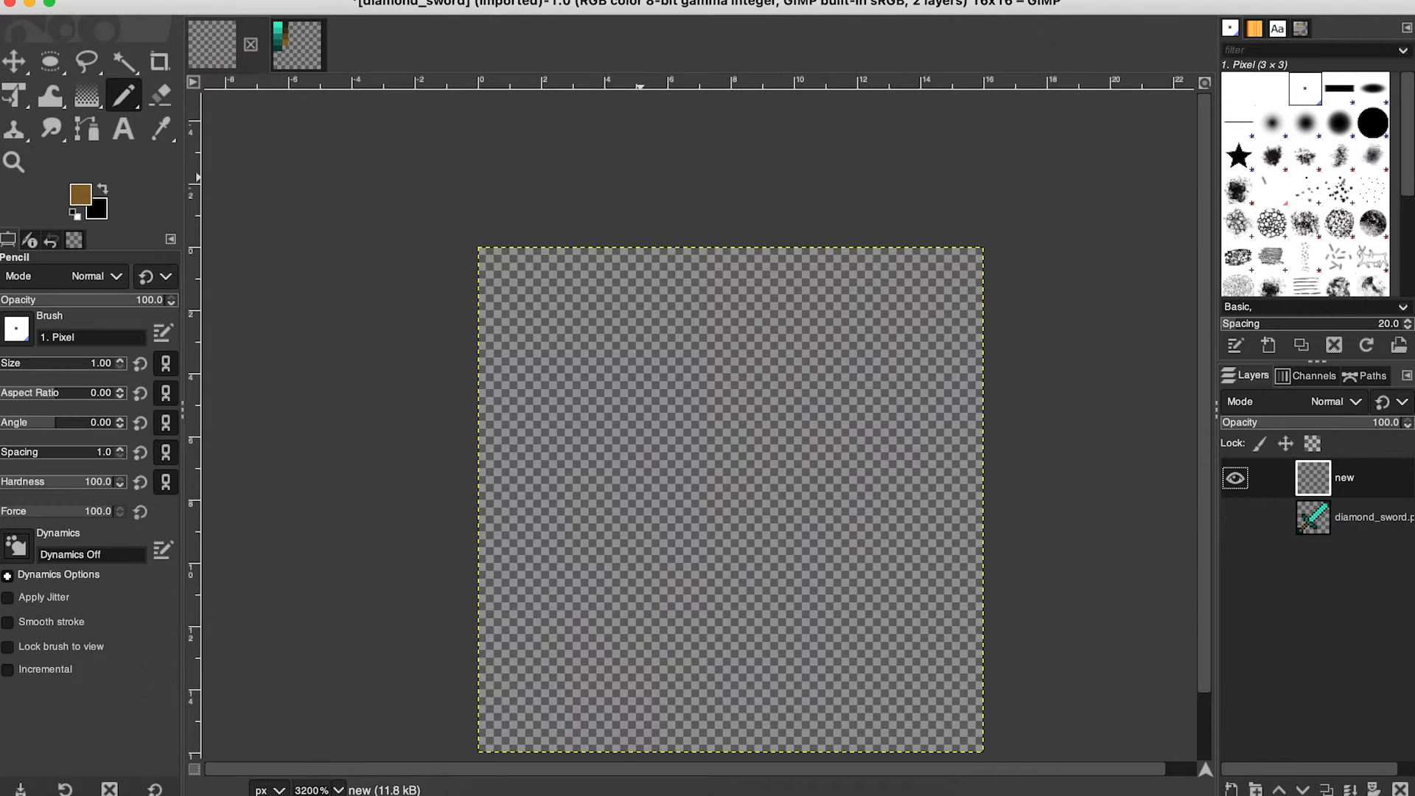
Sample the darkest teal from the palette and pencil a 3×3-pixel square outline in the lower-left corner of the new layer.
{"action": "left_click", "coordinate": [297, 43]}
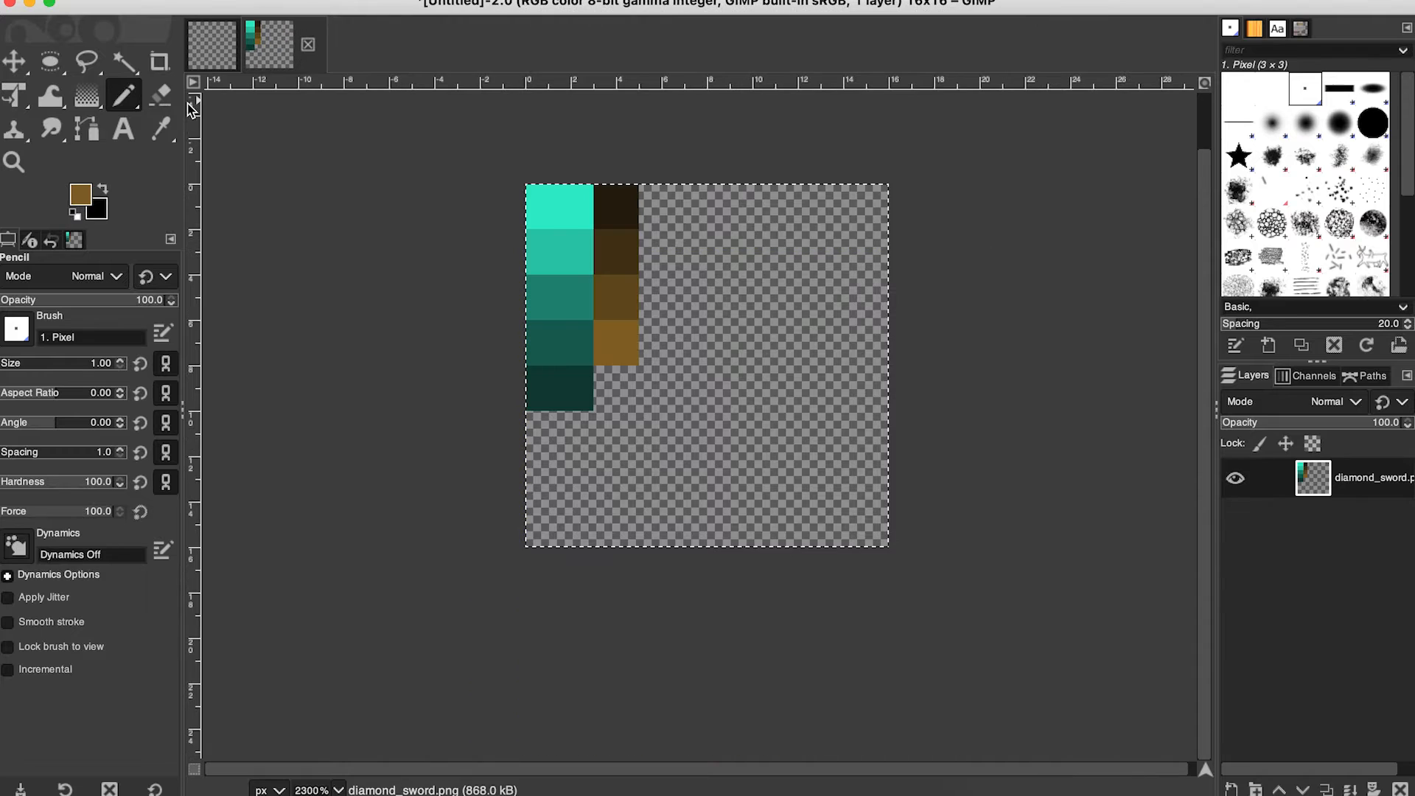
{"action": "left_click", "coordinate": [123, 129]}
{"action": "left_click", "coordinate": [161, 128]}
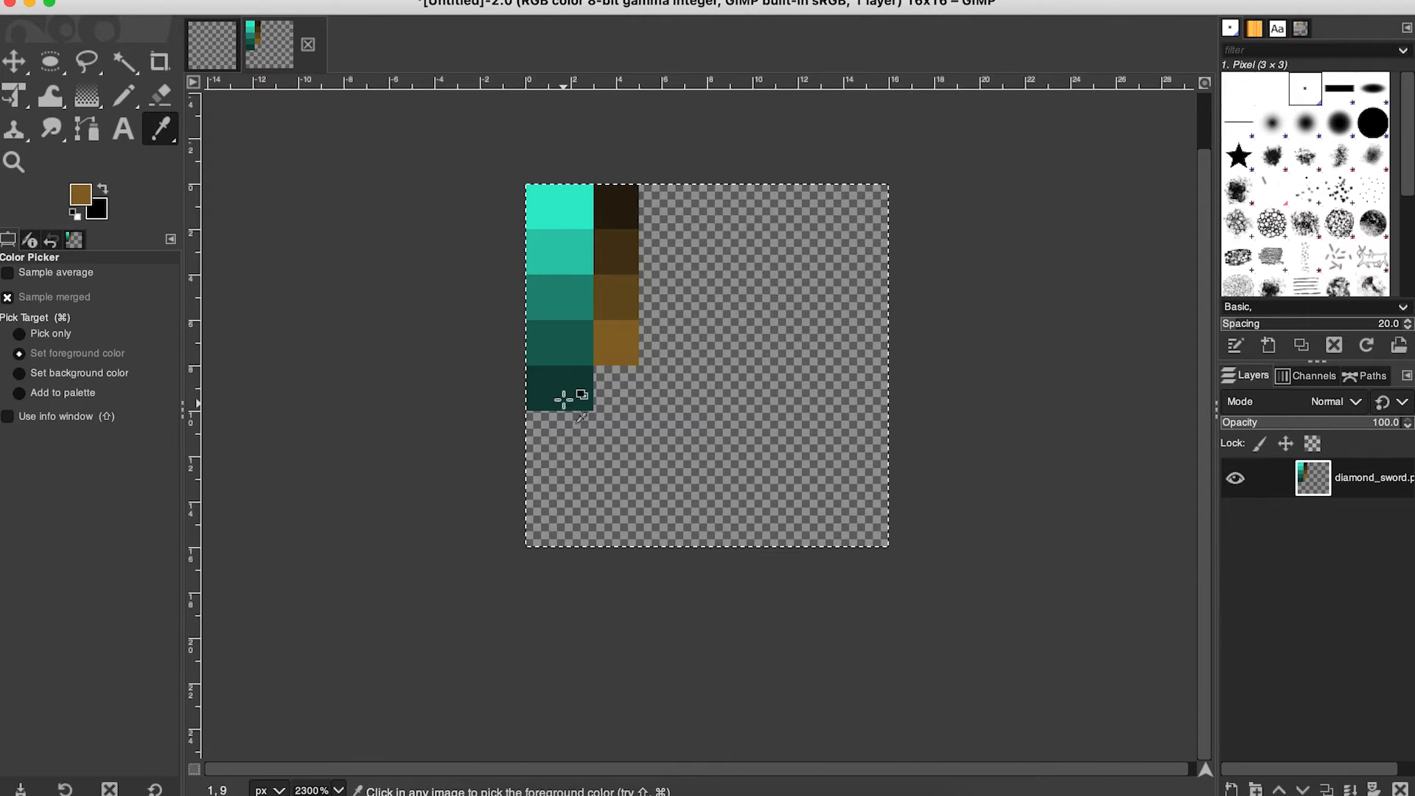
{"action": "left_click", "coordinate": [564, 399]}
{"action": "left_click", "coordinate": [213, 44]}
{"action": "left_click", "coordinate": [123, 96]}
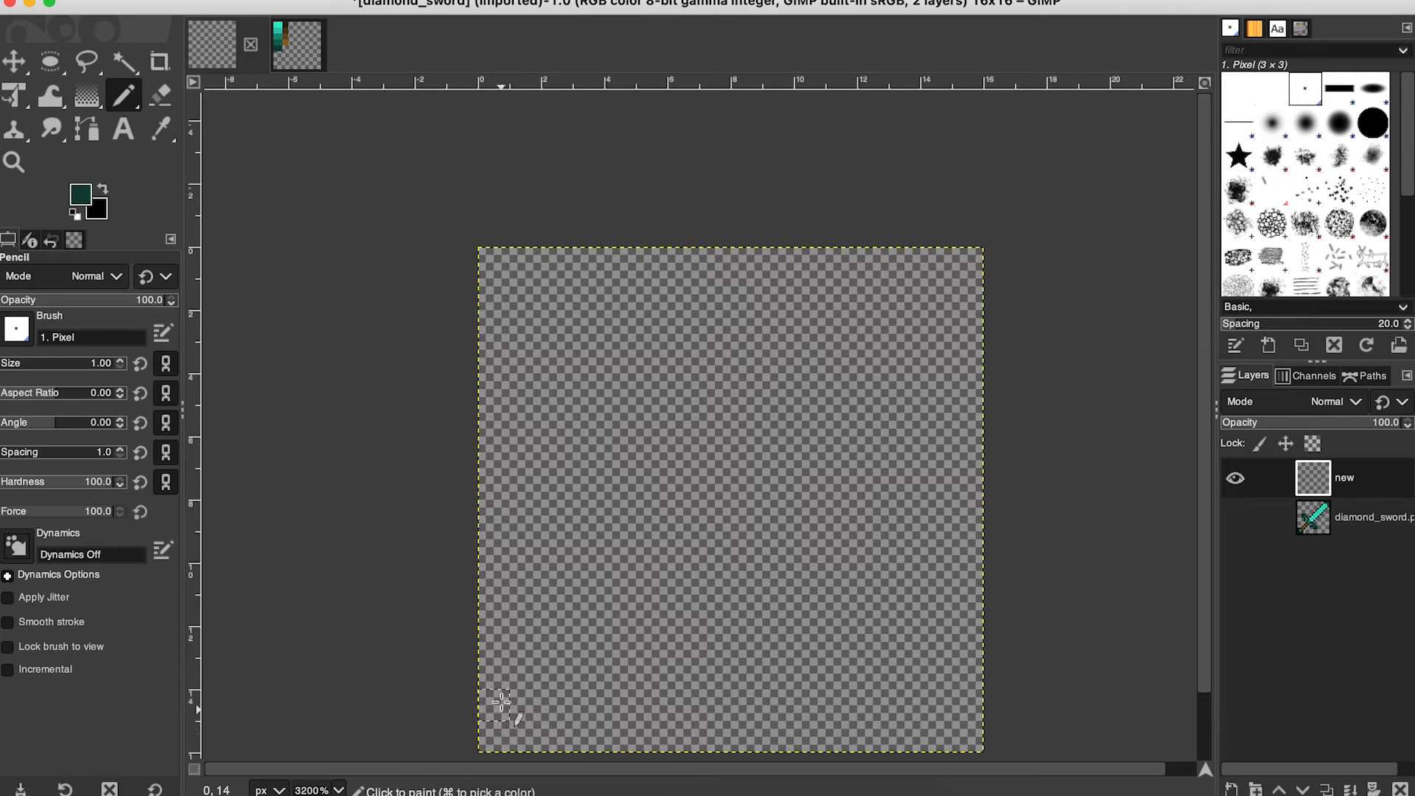
{"action": "mouse_move", "coordinate": [499, 686]}
{"action": "left_mouse_down"}
{"action": "mouse_move", "coordinate": [552, 686]}
{"action": "mouse_move", "coordinate": [544, 729]}
{"action": "mouse_move", "coordinate": [493, 730]}
{"action": "mouse_move", "coordinate": [501, 700]}
{"action": "left_mouse_up"}
Sample the bright turquoise from the palette and pencil the empty center pixel of the pommel square with it.
{"action": "left_click", "coordinate": [294, 45]}
{"action": "left_click", "coordinate": [160, 128]}
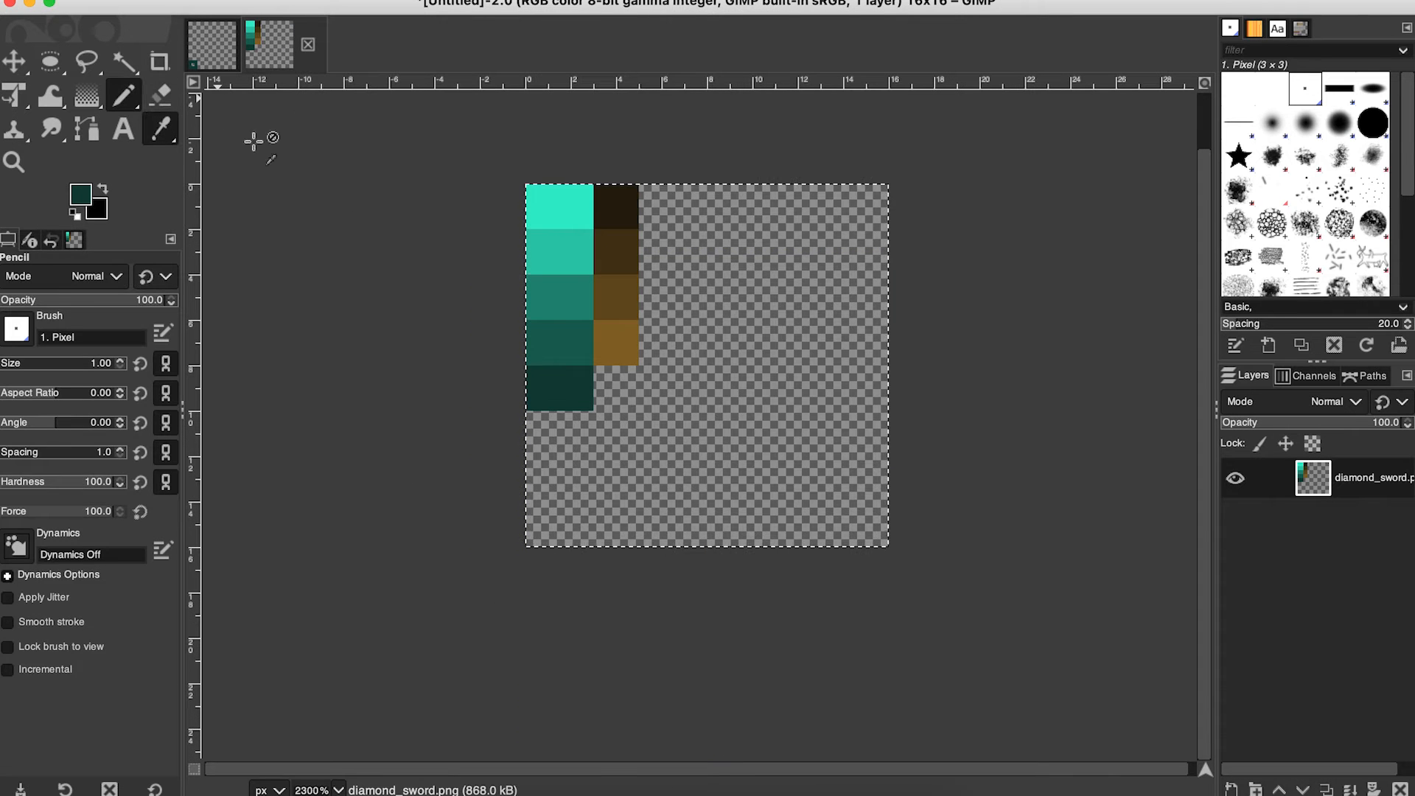
{"action": "left_click", "coordinate": [532, 208]}
{"action": "left_click", "coordinate": [213, 44]}
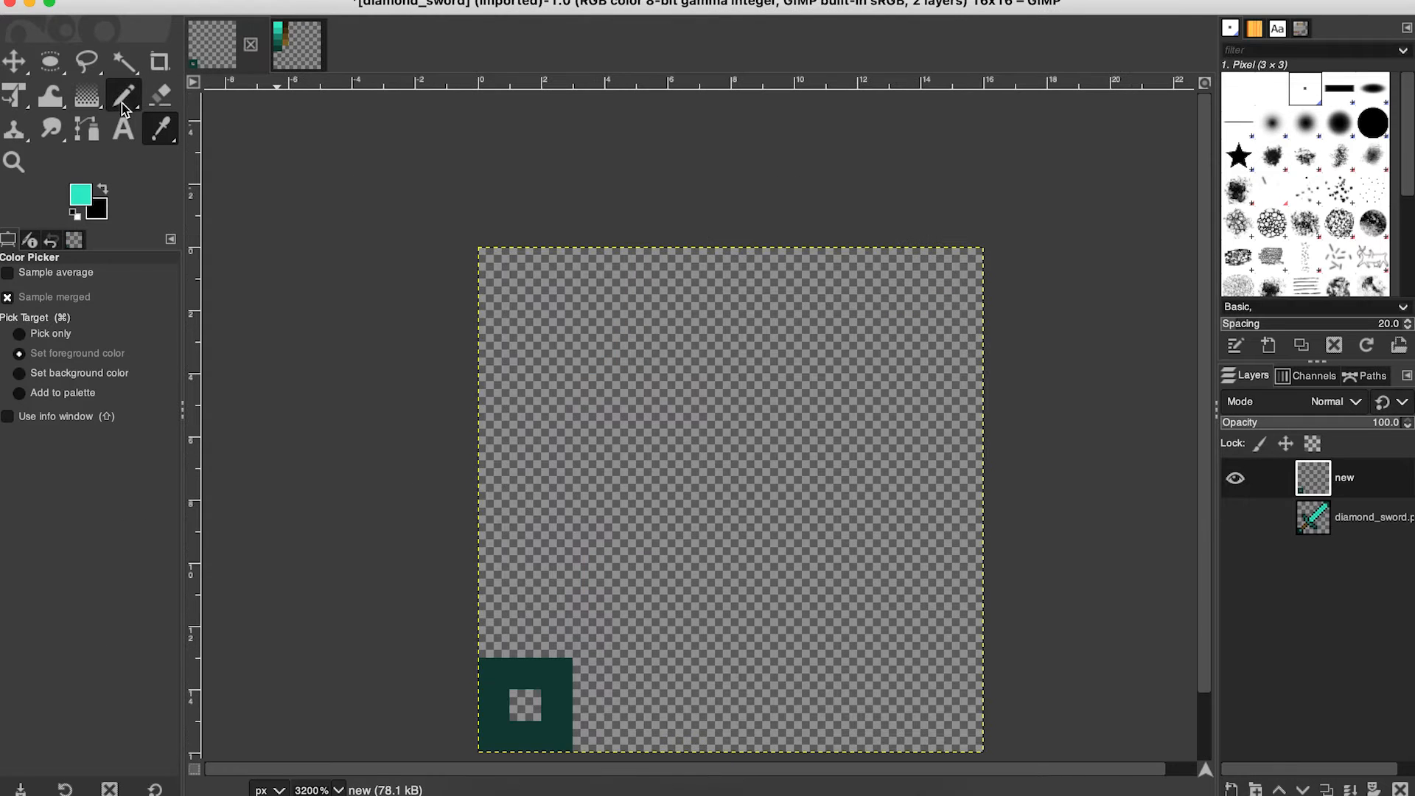
{"action": "left_click", "coordinate": [124, 96]}
{"action": "left_click", "coordinate": [525, 705]}
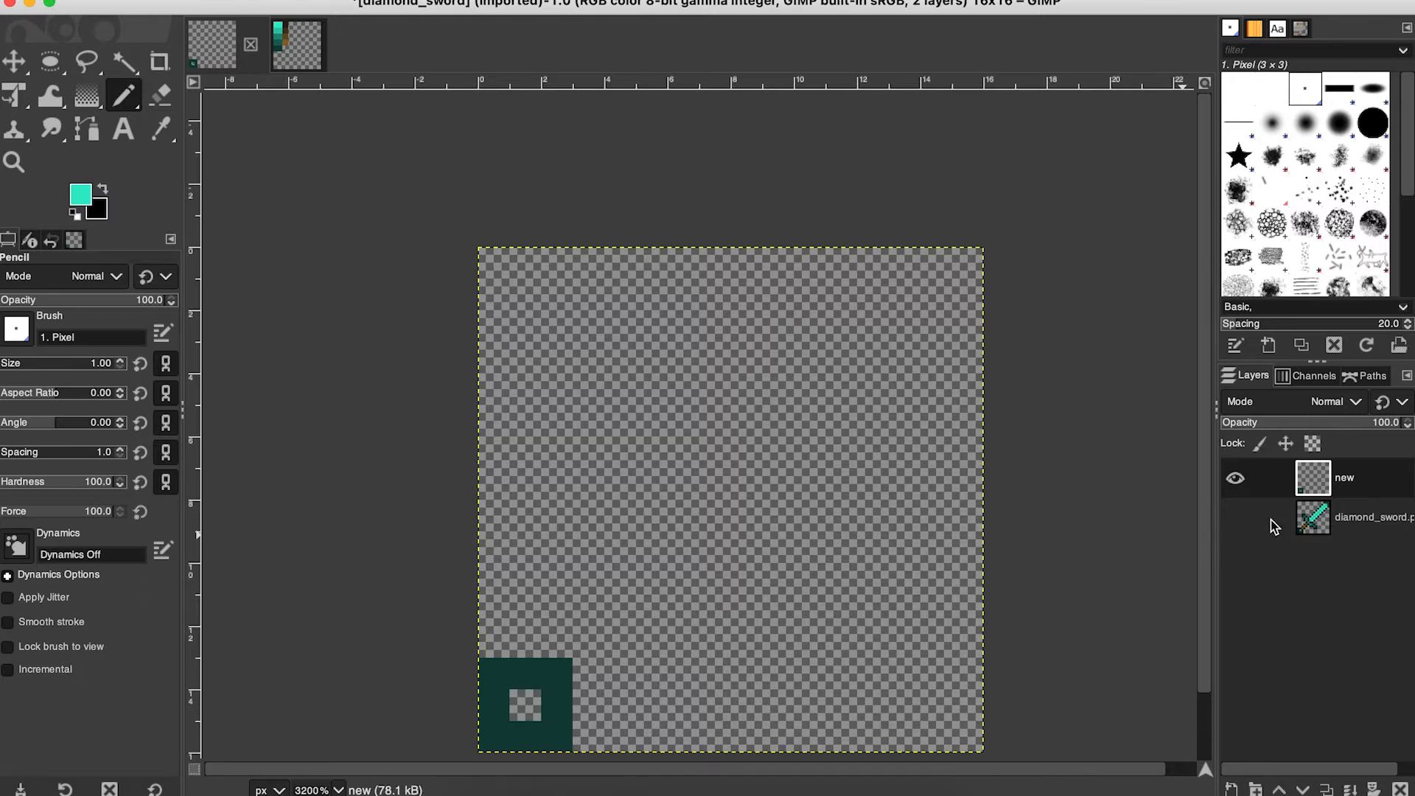
Compare the redrawn pommel with the original sword by toggling the visibility of the two layers.
{"action": "left_click", "coordinate": [1235, 517]}
{"action": "left_click", "coordinate": [1235, 478]}
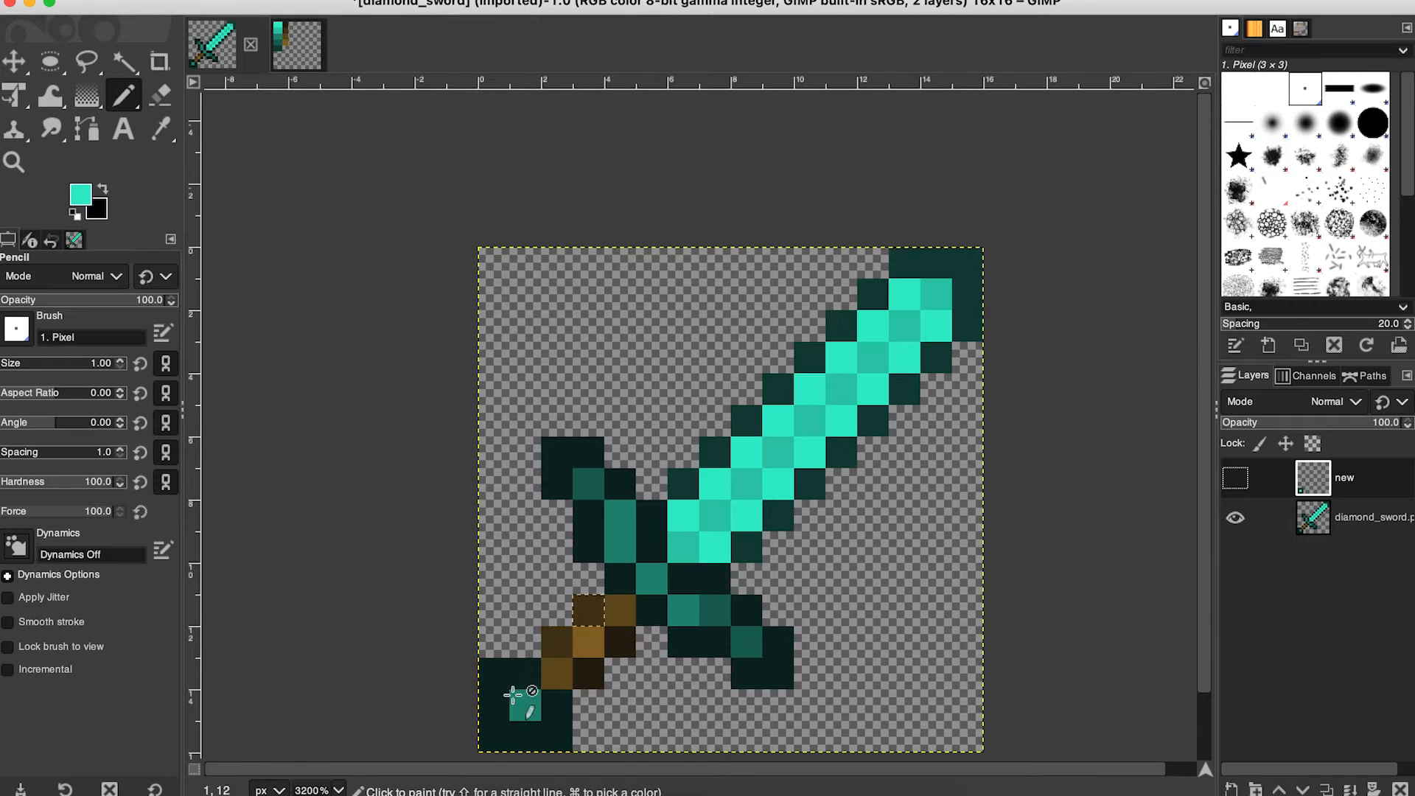
{"action": "left_click", "coordinate": [1235, 478]}
{"action": "left_click", "coordinate": [1235, 478]}
{"action": "left_click", "coordinate": [1236, 481]}
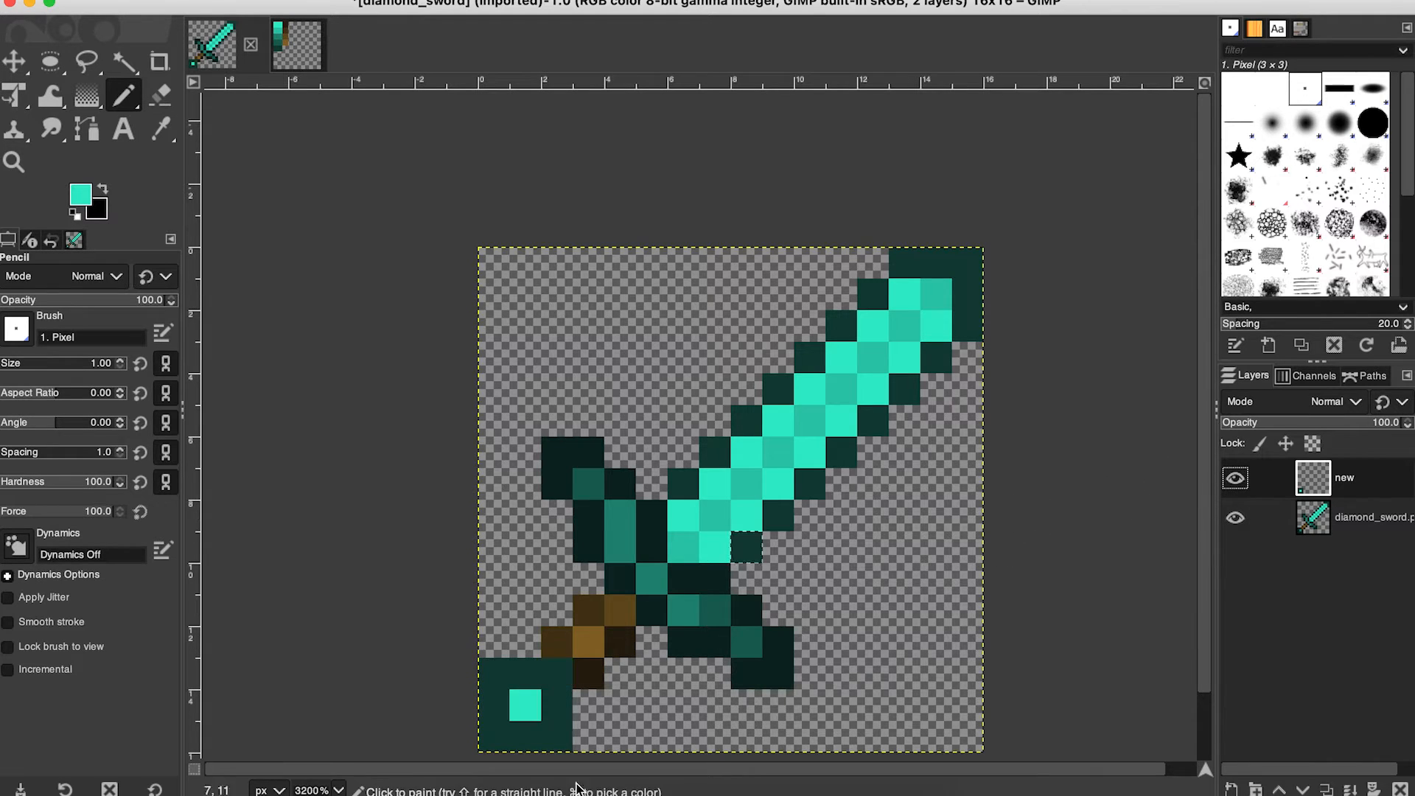
{"action": "left_click", "coordinate": [1236, 481]}
{"action": "left_click", "coordinate": [1236, 481]}
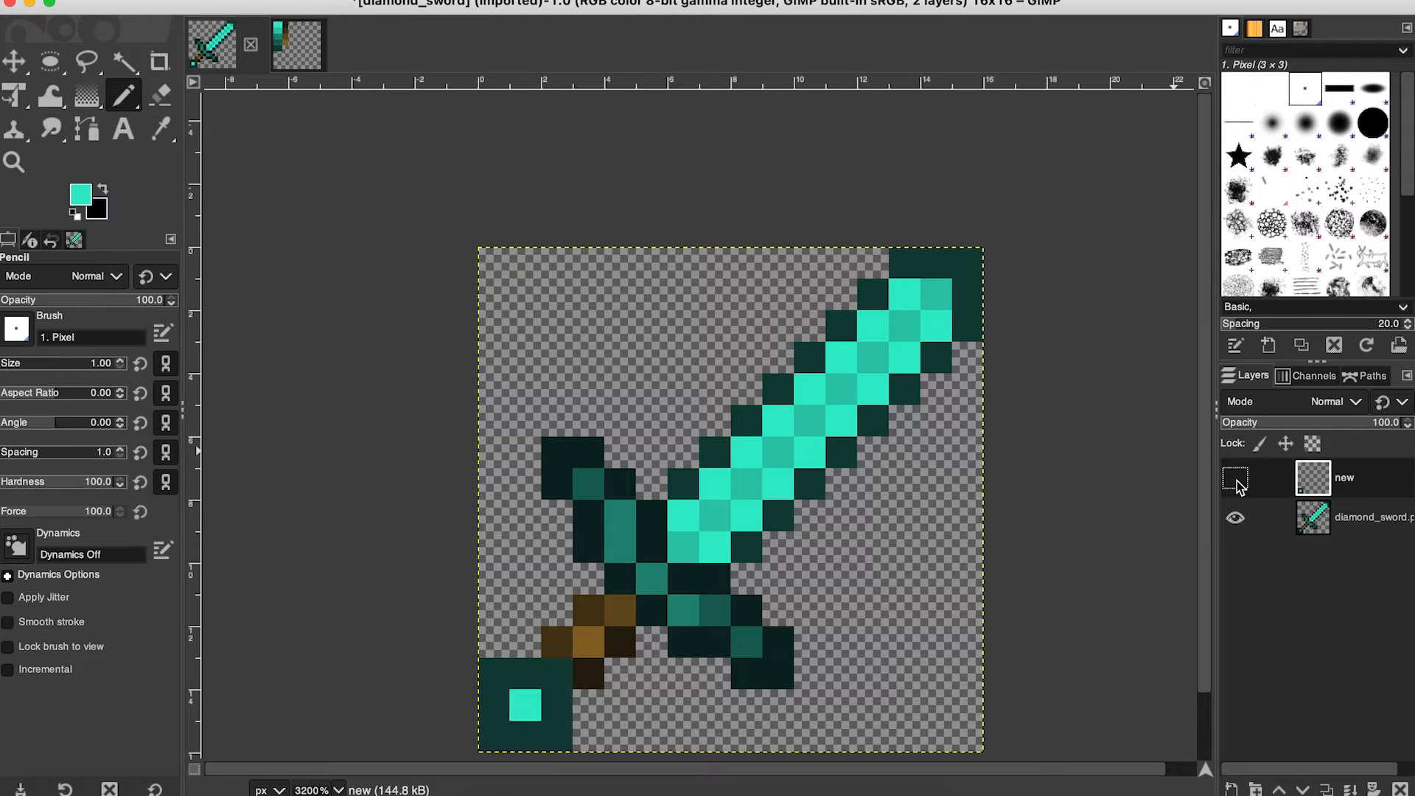
{"action": "left_click", "coordinate": [1236, 480]}
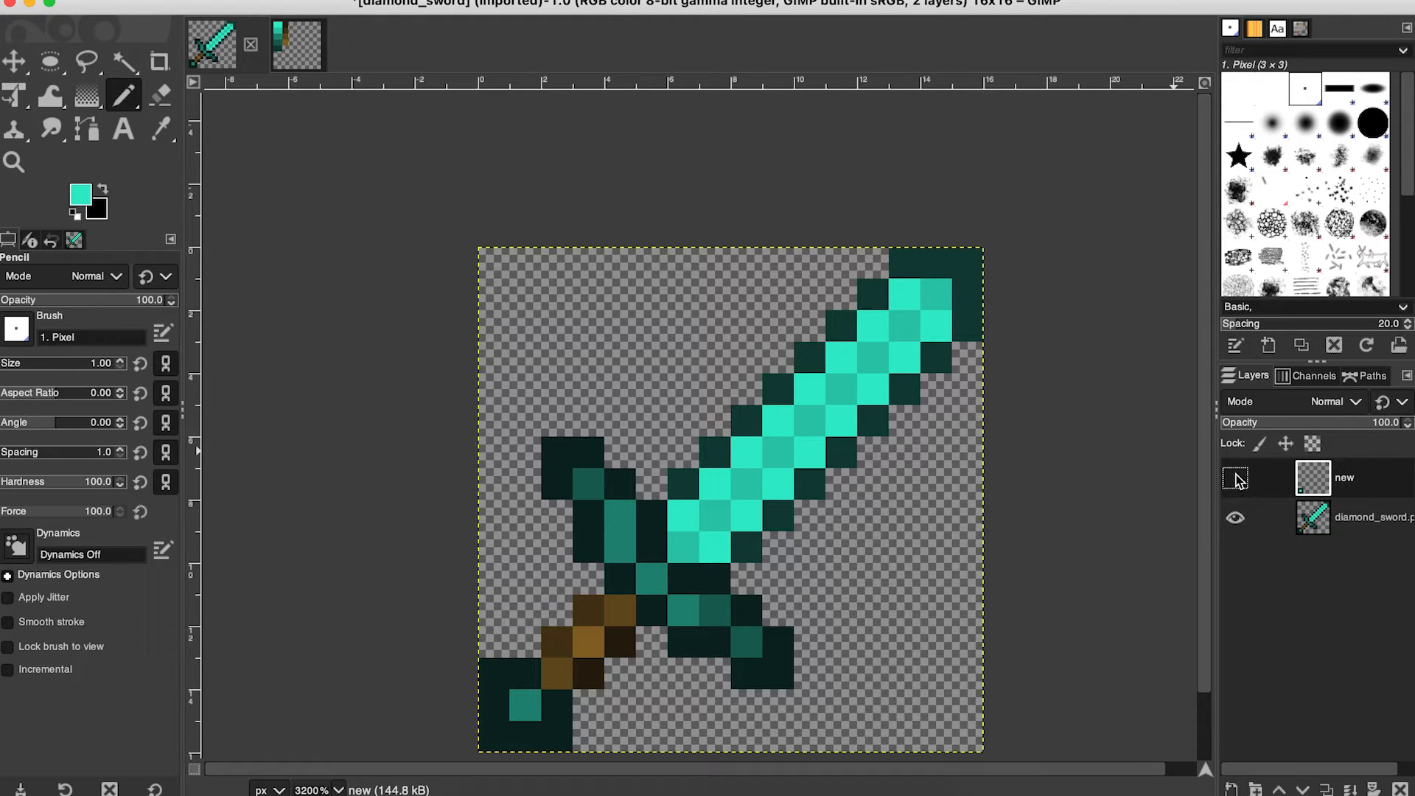
{"action": "left_click", "coordinate": [1236, 480]}
{"action": "left_click", "coordinate": [1237, 519]}
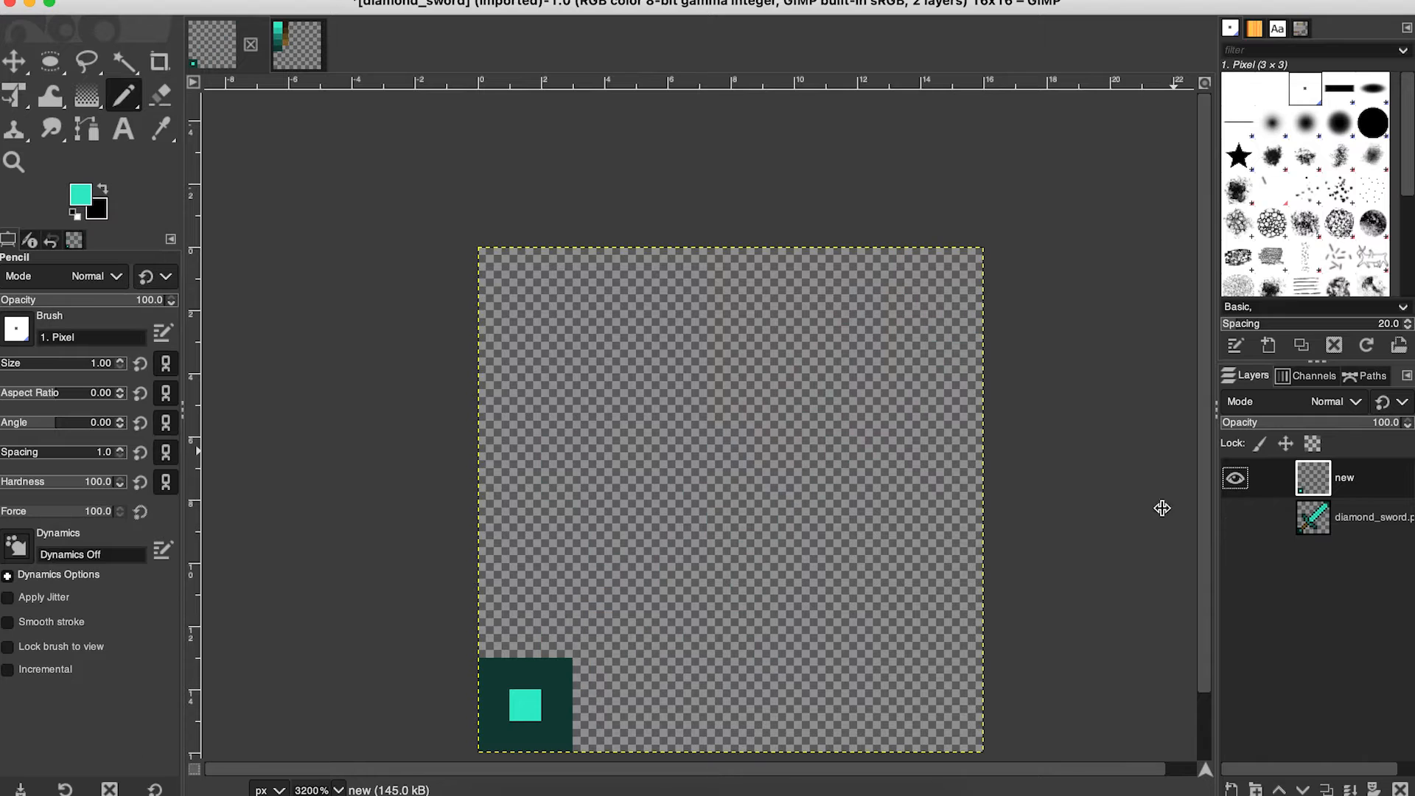
Erase the upper-right corner pixel of the pommel square on the new layer.
{"action": "left_click", "coordinate": [161, 96]}
{"action": "left_click", "coordinate": [557, 672]}
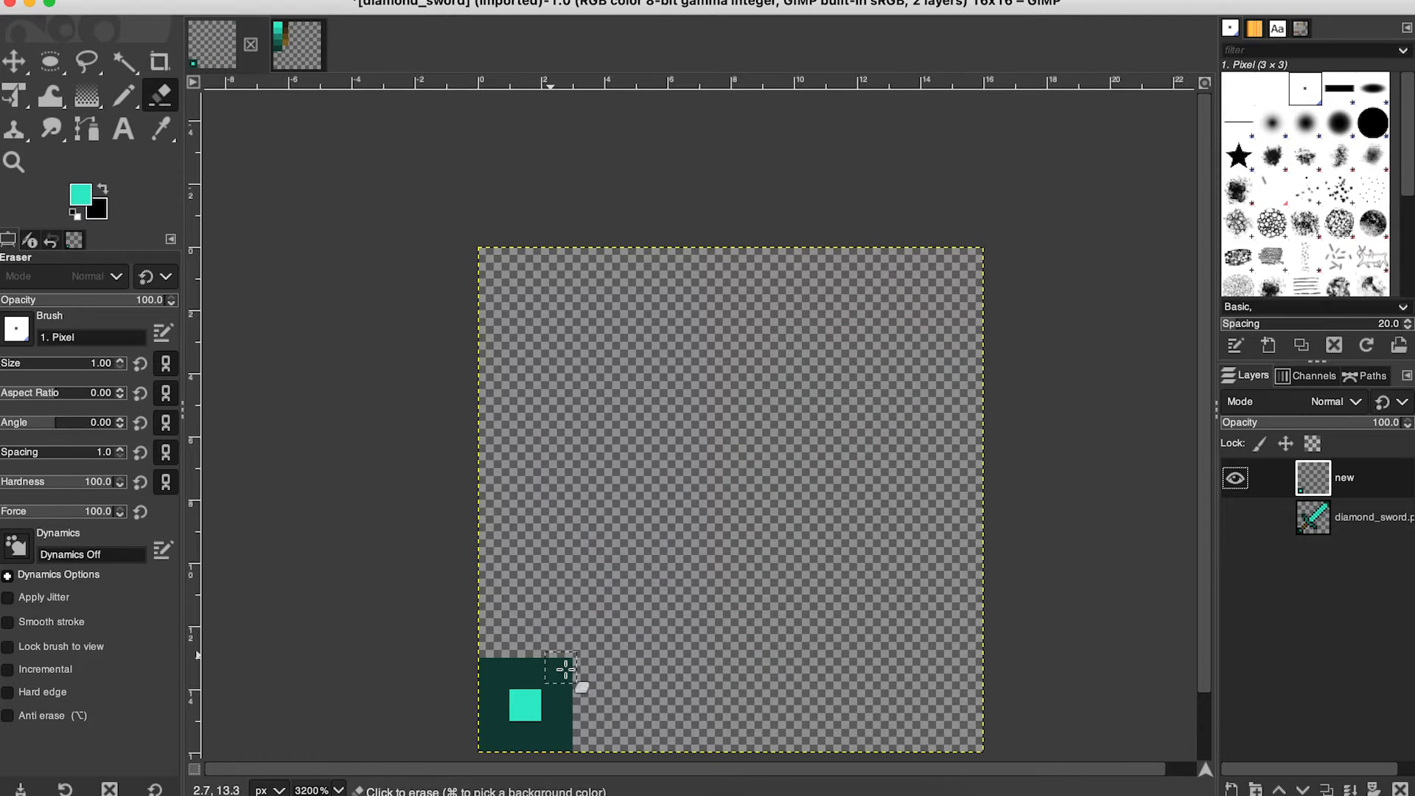
{"action": "mouse_move", "coordinate": [574, 664]}
{"action": "left_mouse_down"}
{"action": "mouse_move", "coordinate": [598, 666]}
{"action": "mouse_move", "coordinate": [555, 666]}
{"action": "left_mouse_up"}
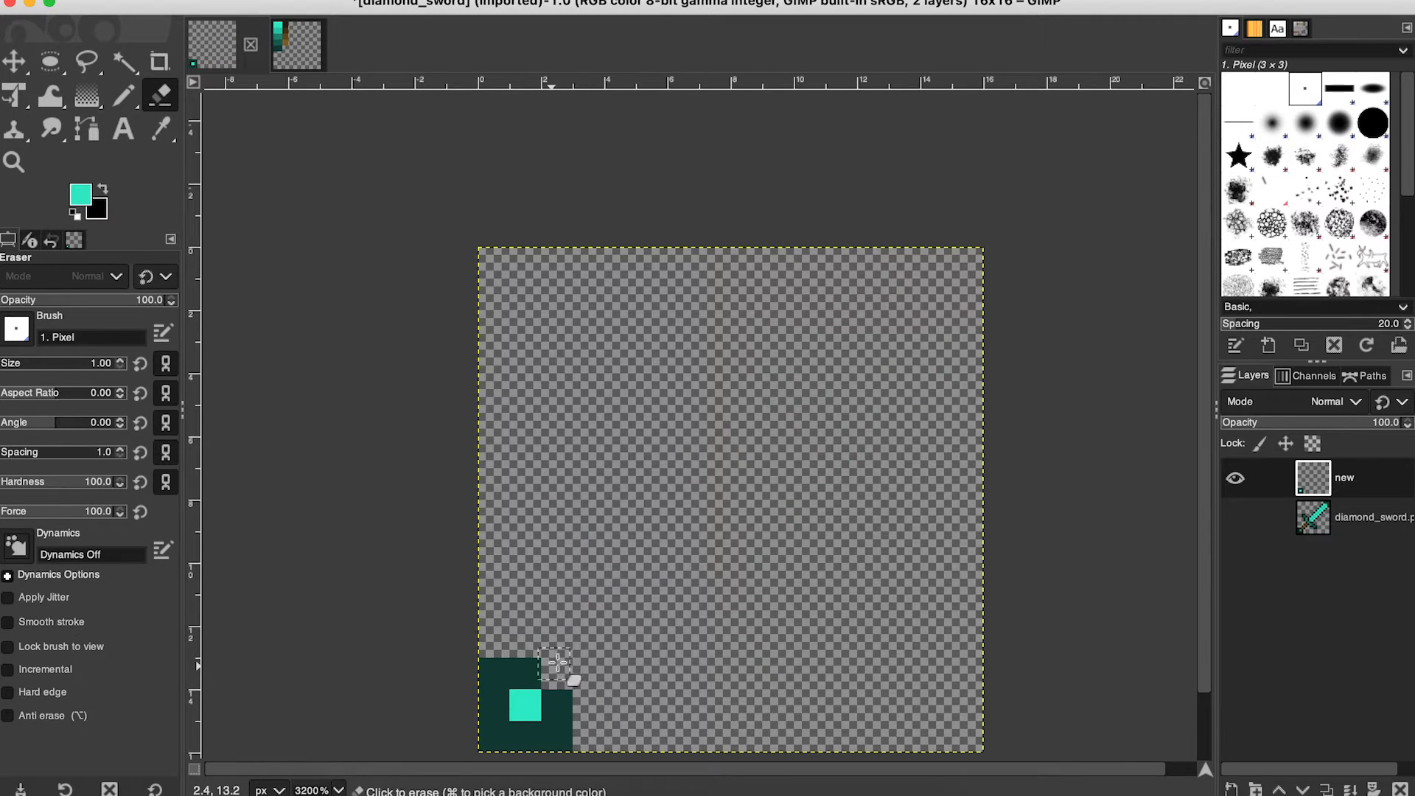
{"action": "left_click", "coordinate": [123, 96]}
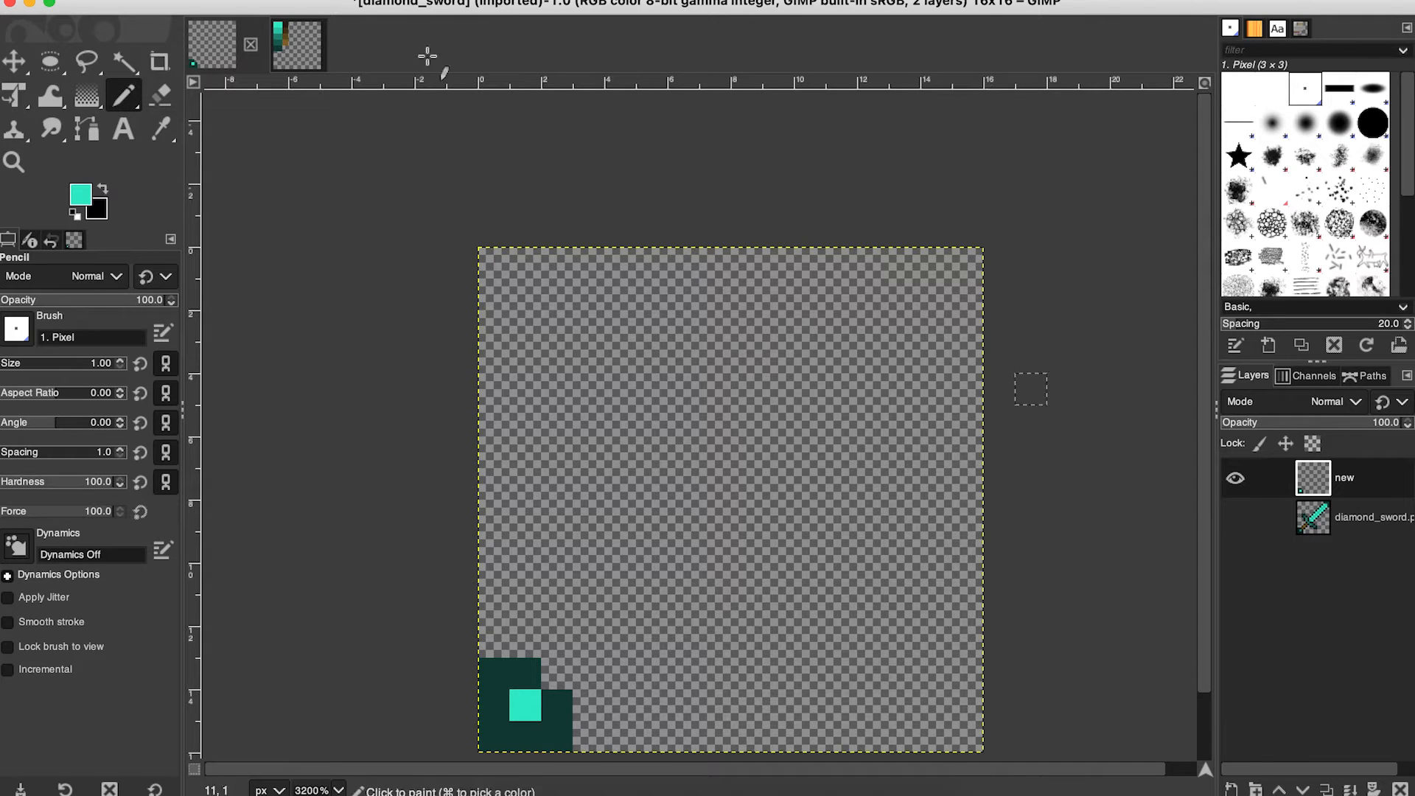
{"action": "left_click", "coordinate": [299, 44]}
{"action": "left_click", "coordinate": [160, 129]}
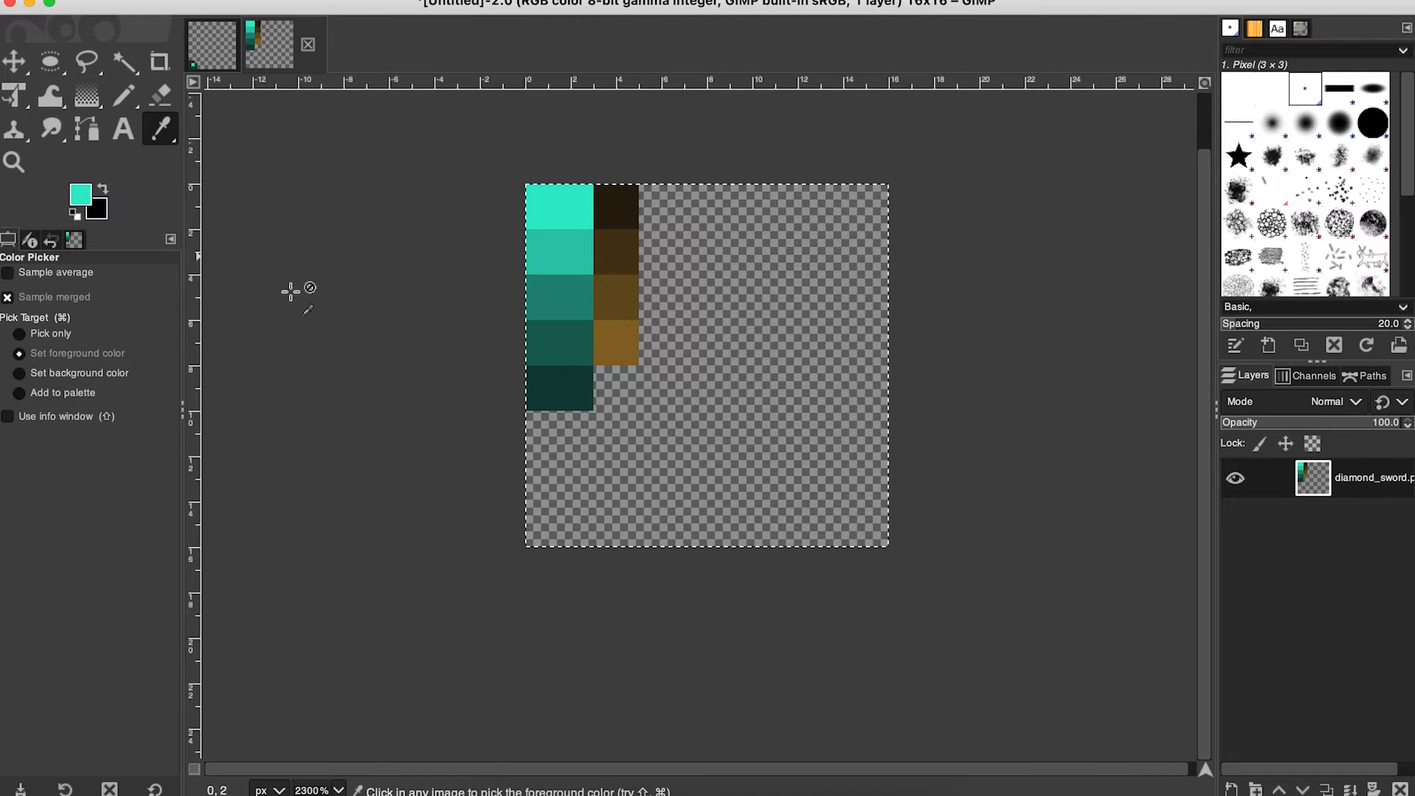
{"action": "left_click", "coordinate": [212, 44]}
{"action": "left_click", "coordinate": [123, 96]}
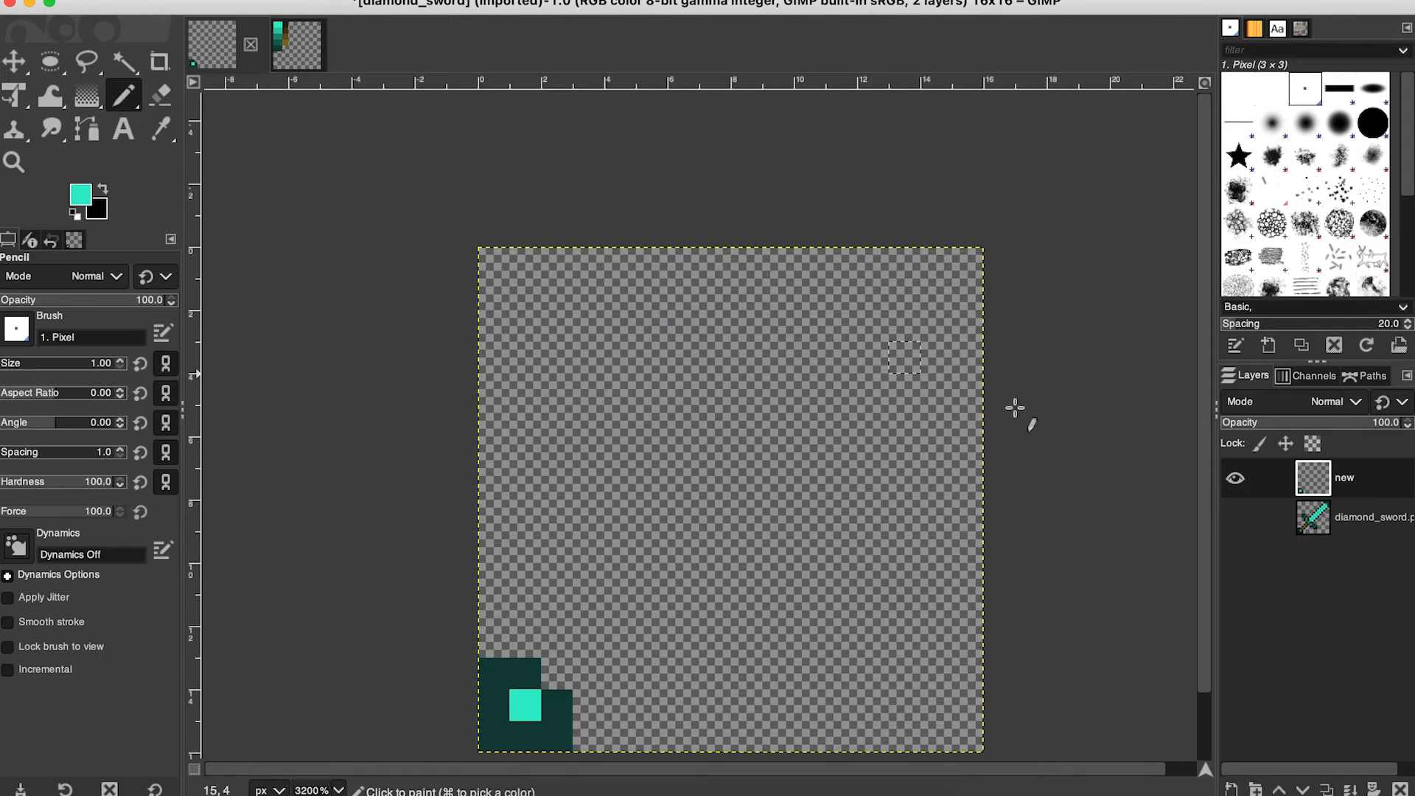
Sample the darkest brown from the original sword's handle, hide that layer and pencil the handle's two lower-edge pixels diagonally on the new layer.
{"action": "left_click", "coordinate": [1237, 517]}
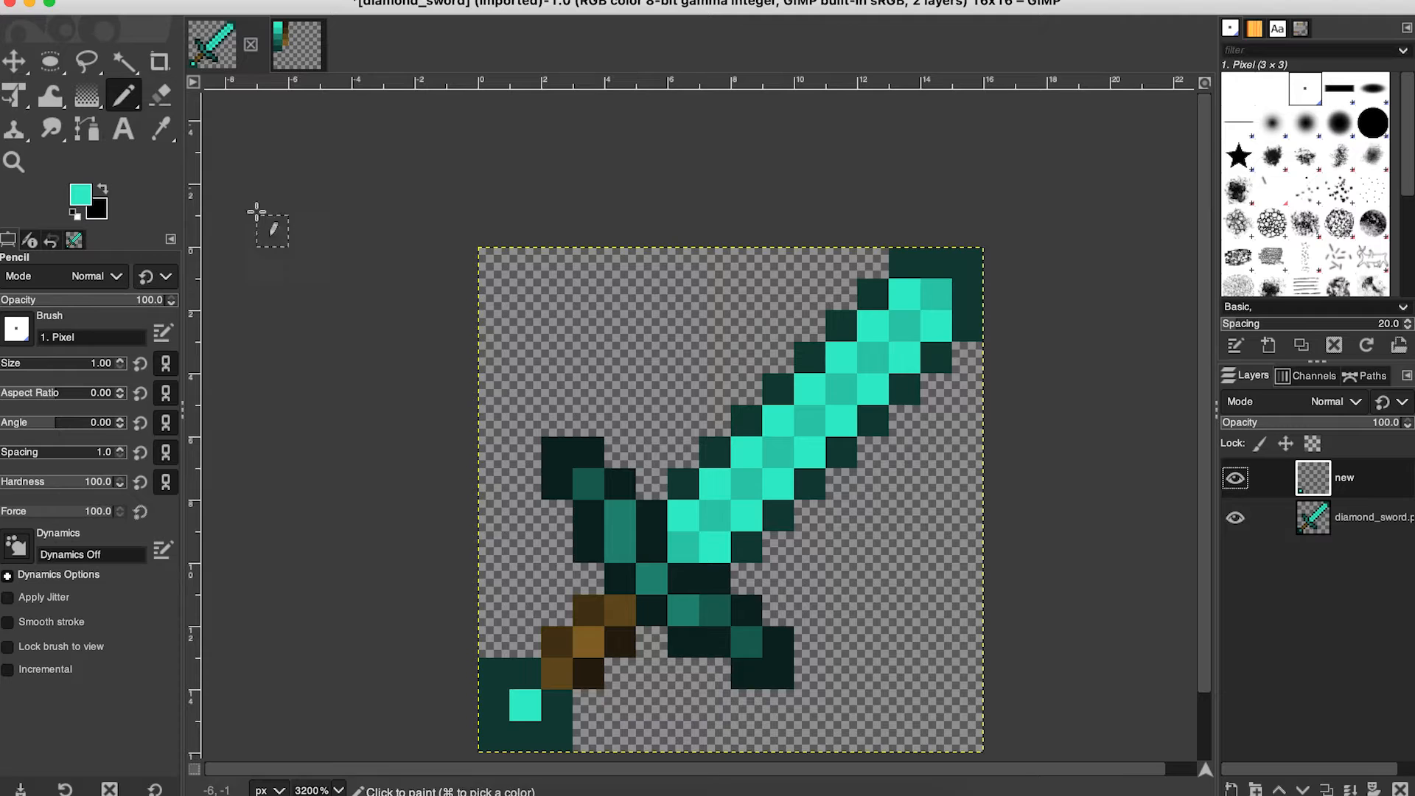
{"action": "key", "text": "o"}
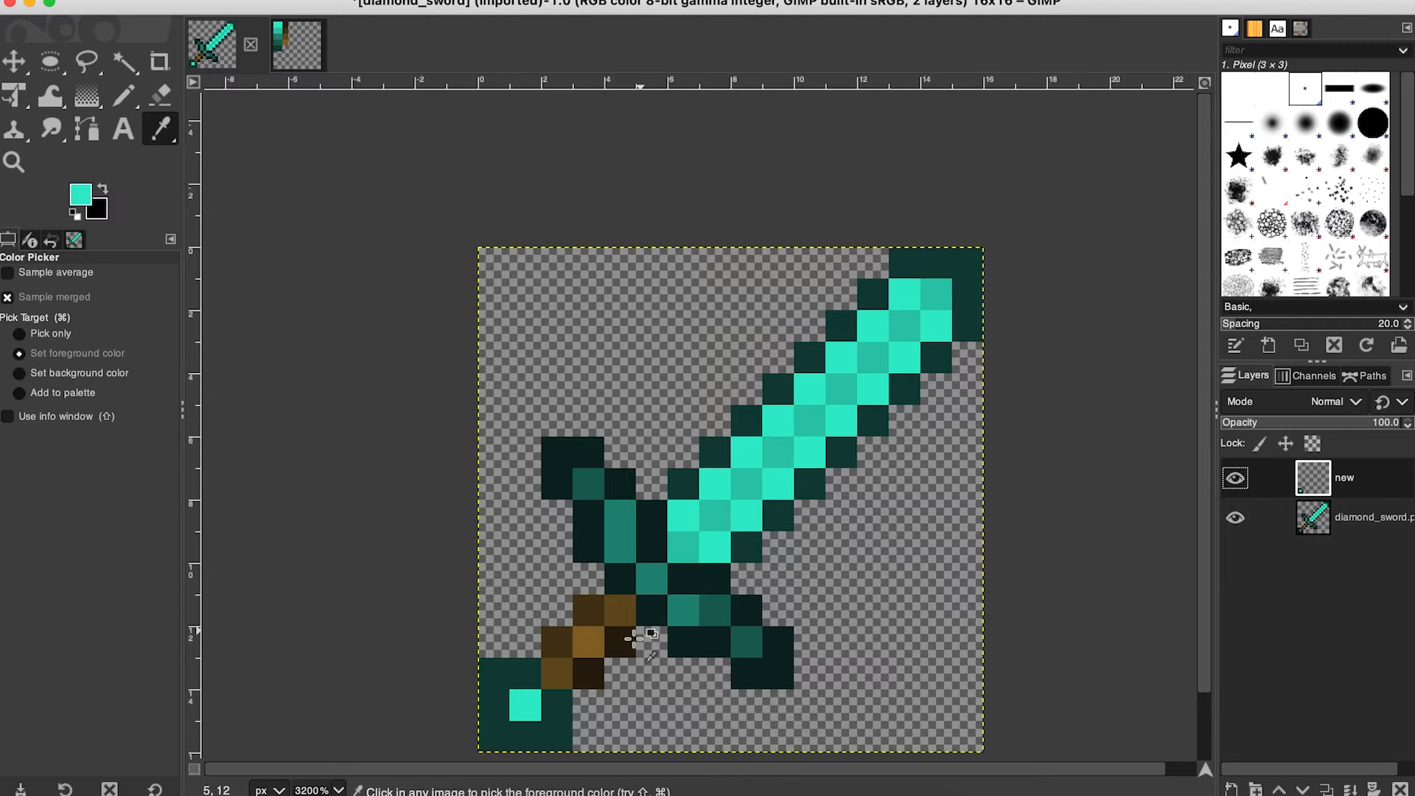
{"action": "left_click", "coordinate": [619, 641]}
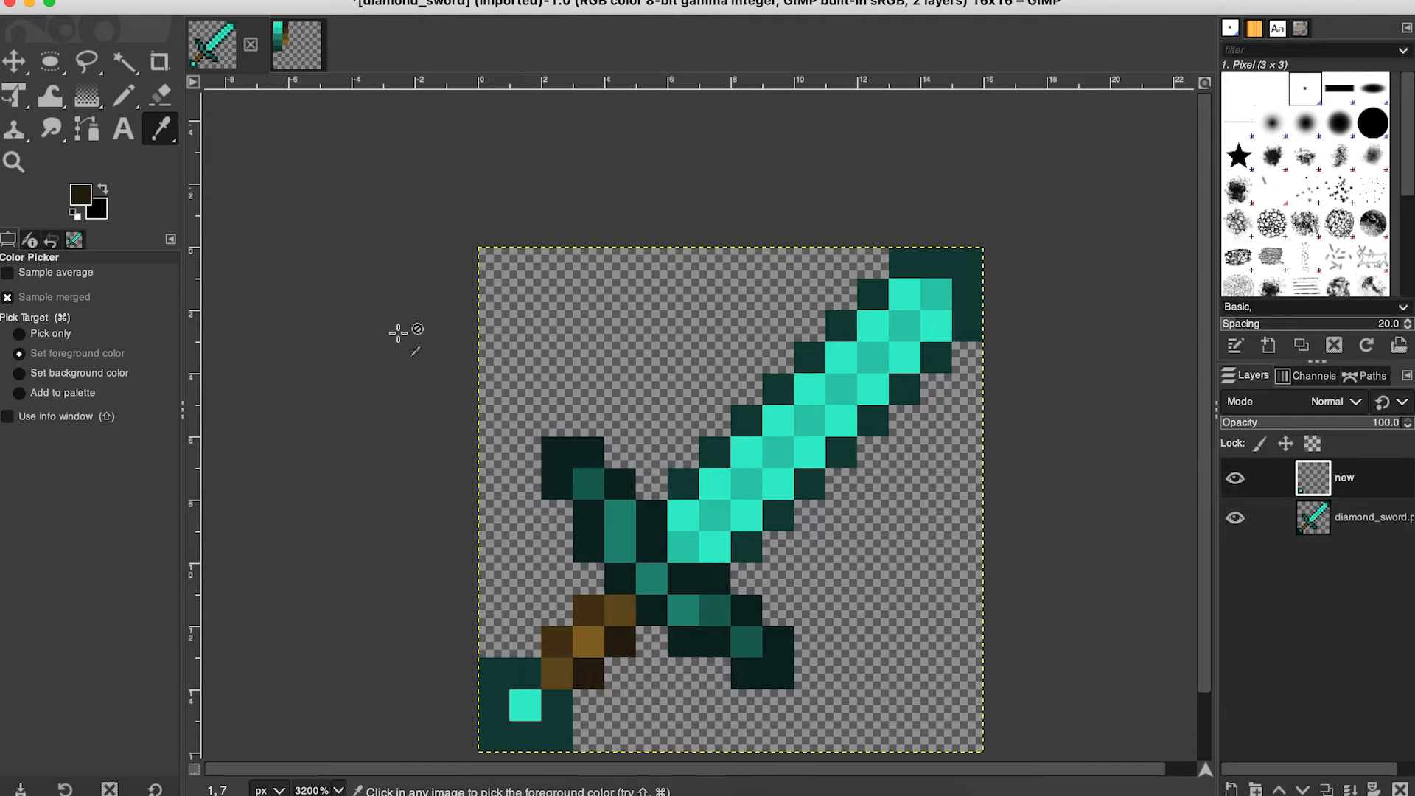
{"action": "left_click", "coordinate": [1237, 518]}
{"action": "key", "text": "n"}
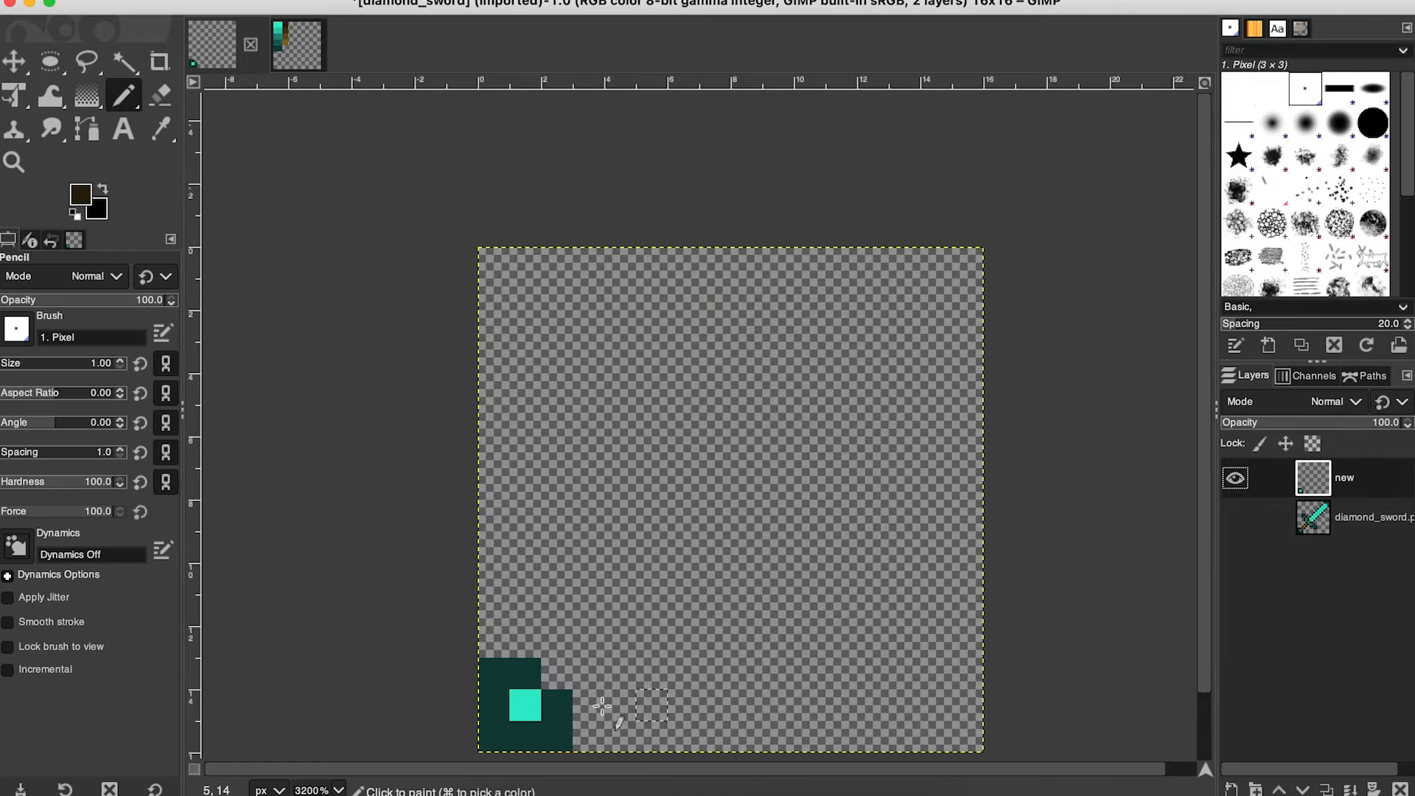
{"action": "left_click_drag", "start_coordinate": [584, 673], "coordinate": [619, 641]}
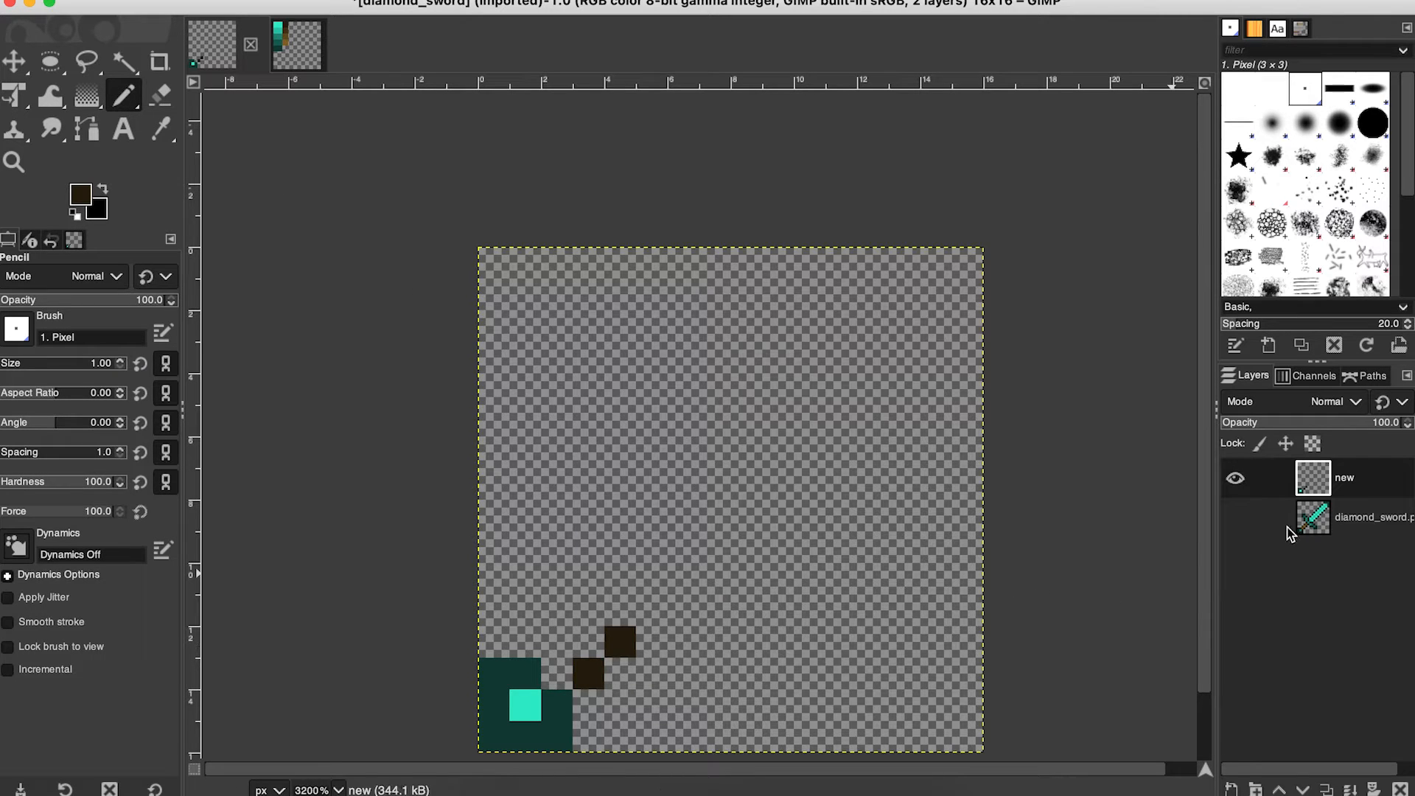
Sample the second-darkest brown from the original sword's handle, hide that layer and pencil the handle's two upper-edge pixels diagonally on the new layer.
{"action": "left_click", "coordinate": [1235, 519]}
{"action": "key", "text": "o"}
{"action": "left_click", "coordinate": [554, 615]}
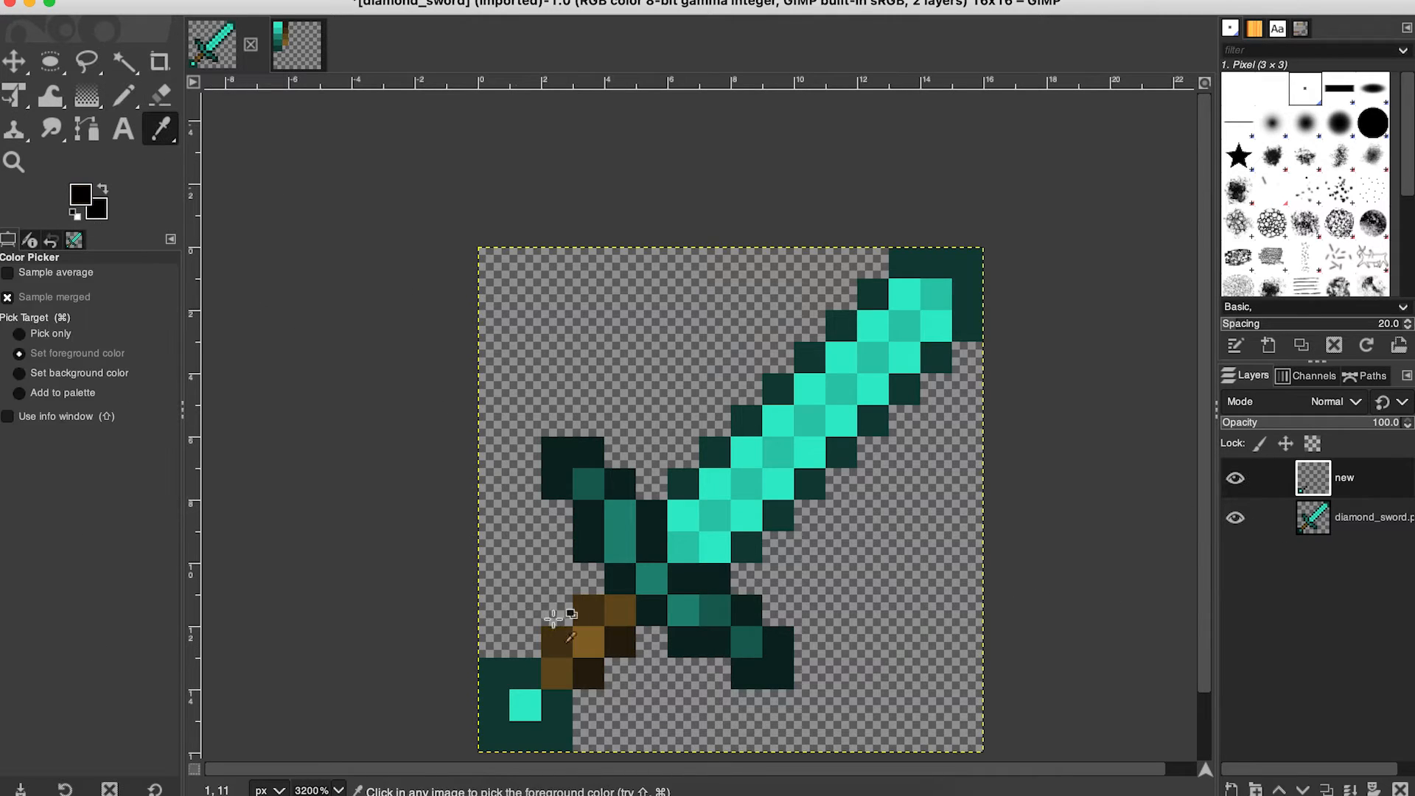
{"action": "left_click", "coordinate": [596, 609]}
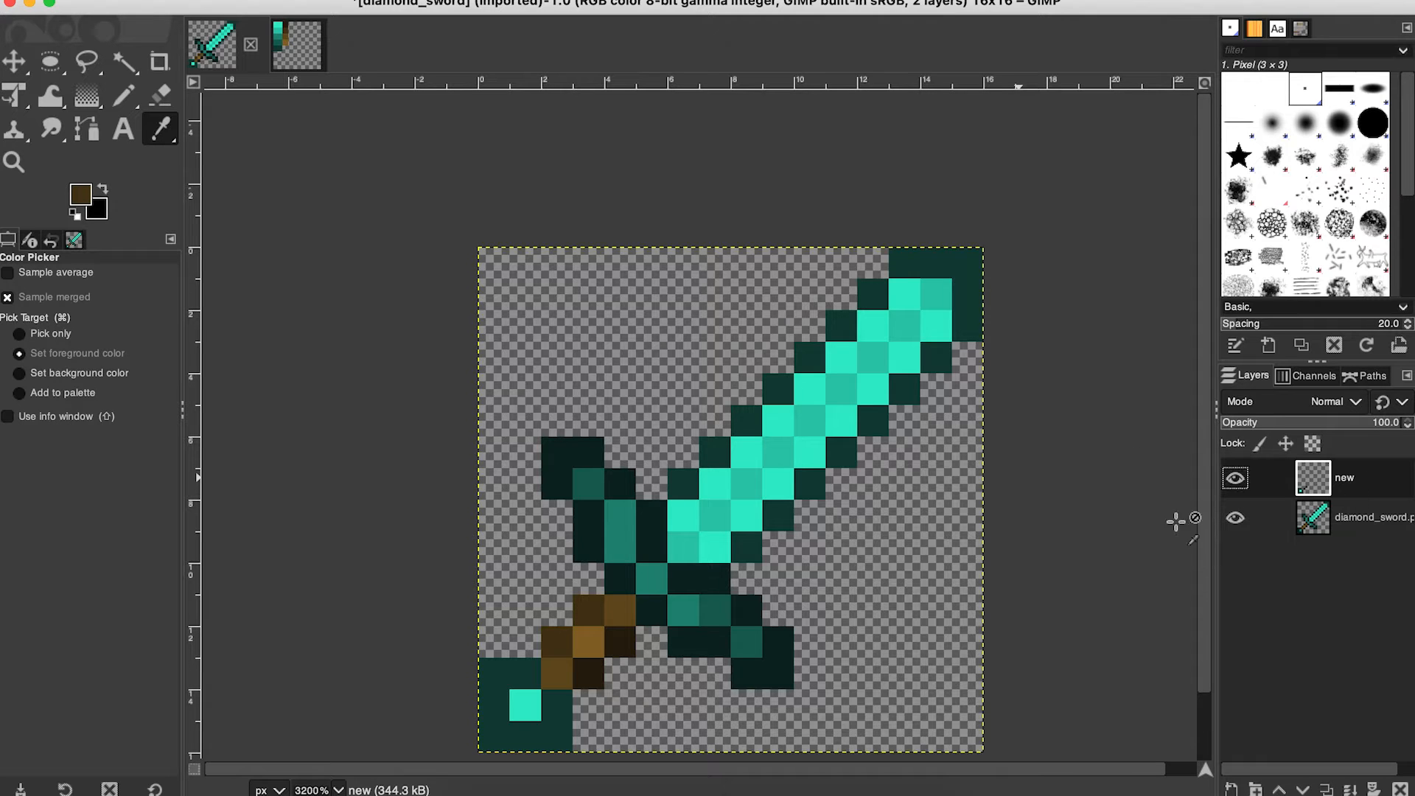
{"action": "key", "text": "n"}
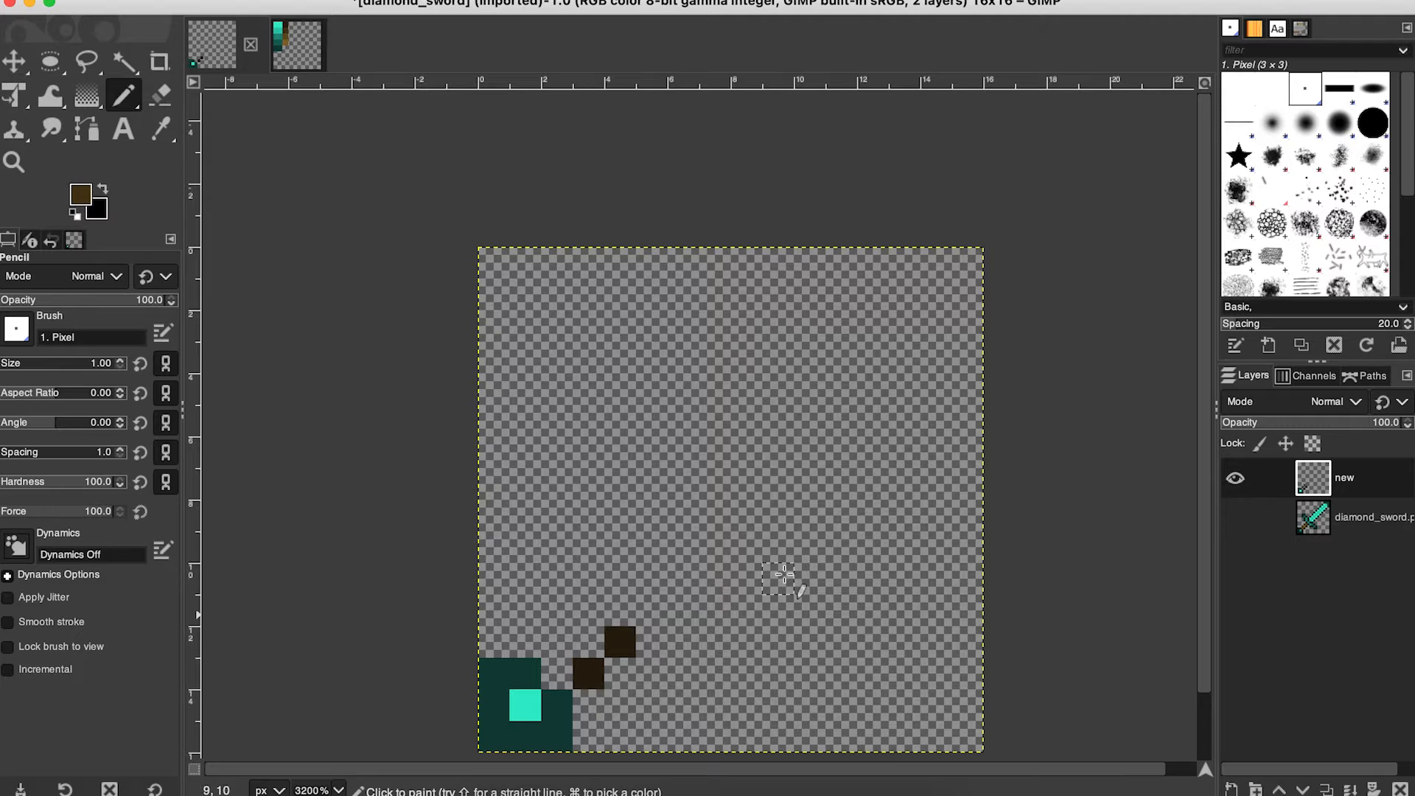
Sample the medium brown from the original handle, hide that layer and pencil the handle's lower-left and upper-right corner pixels on the new layer.
{"action": "left_click", "coordinate": [1275, 516]}
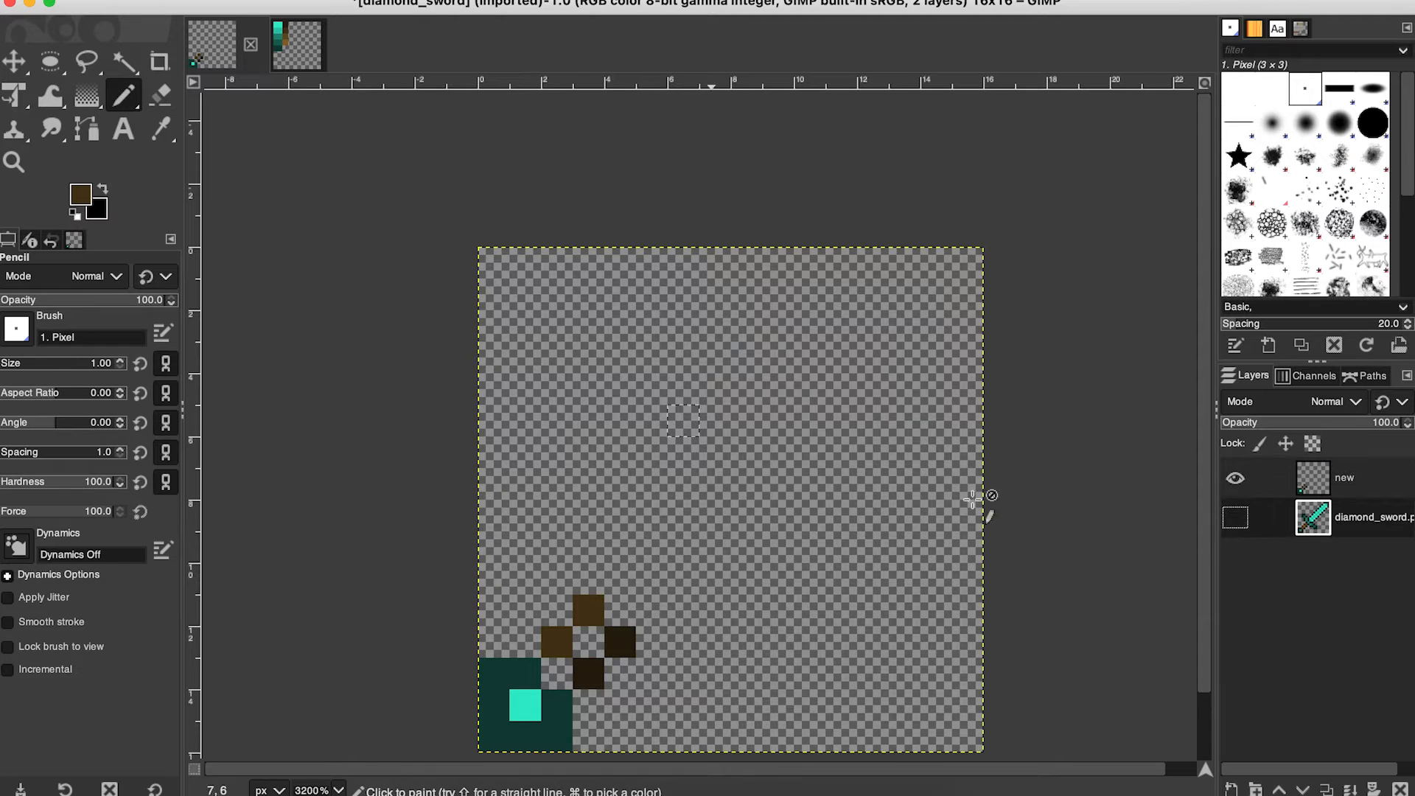
{"action": "left_click", "coordinate": [1236, 518]}
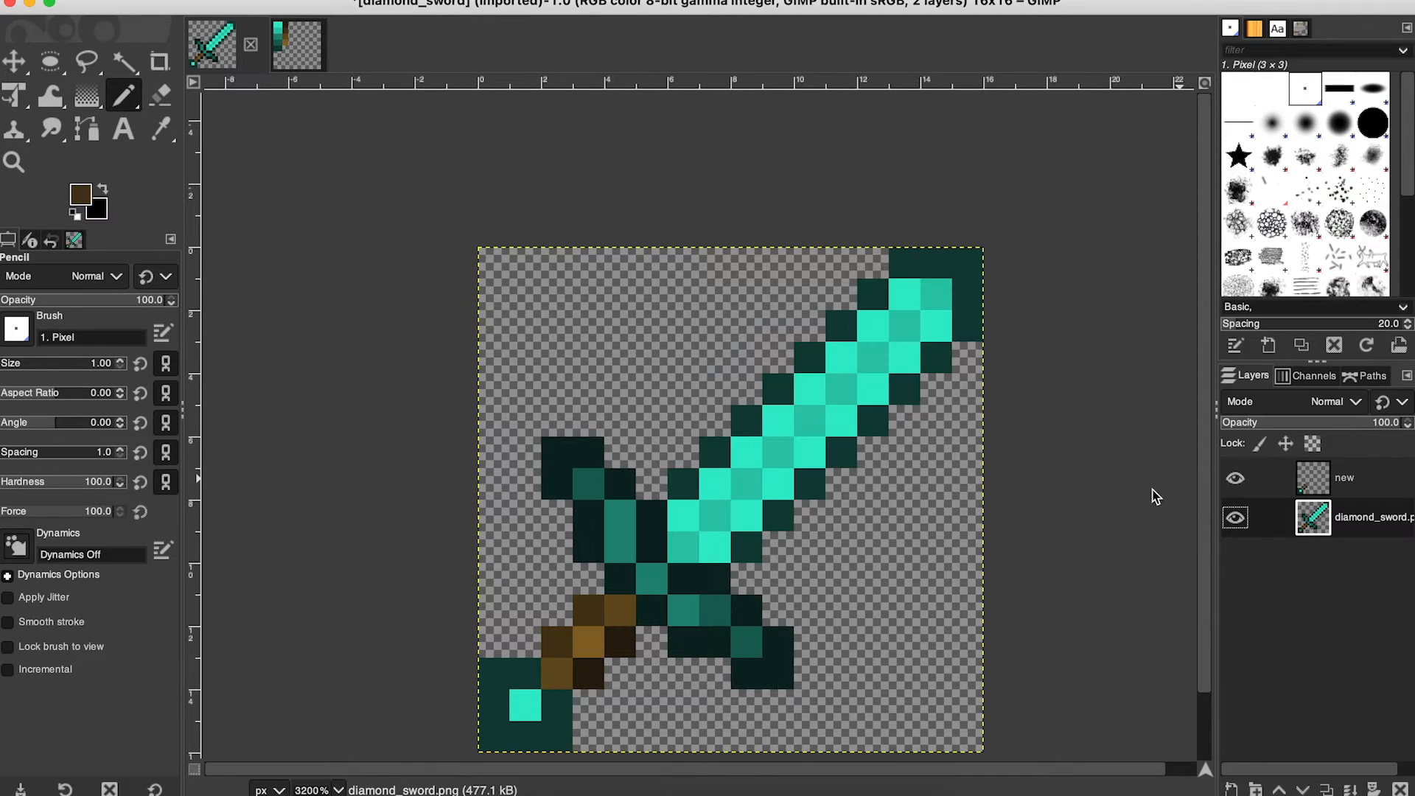
{"action": "left_click", "coordinate": [161, 126]}
{"action": "left_click", "coordinate": [553, 677]}
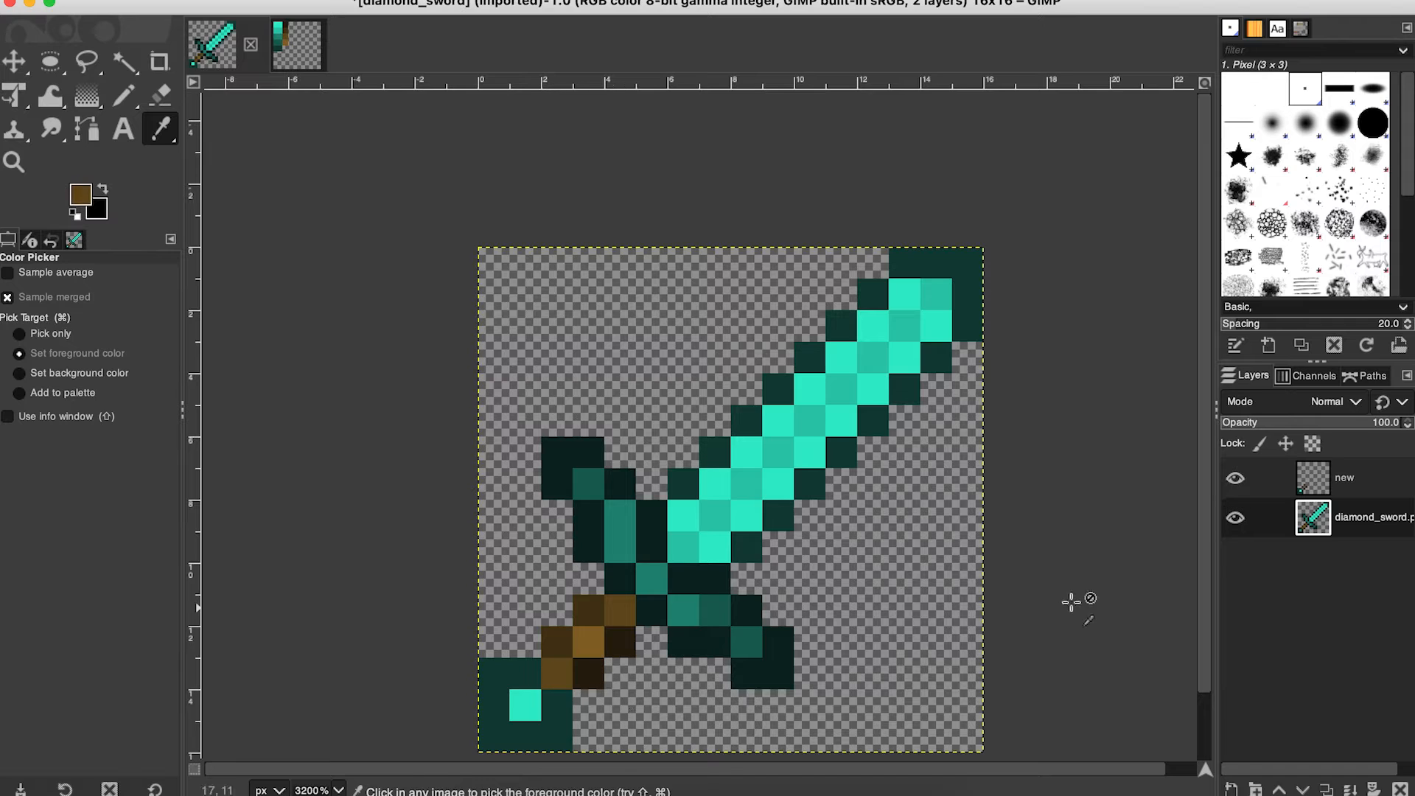
{"action": "left_click", "coordinate": [1278, 490]}
{"action": "left_click", "coordinate": [1236, 518]}
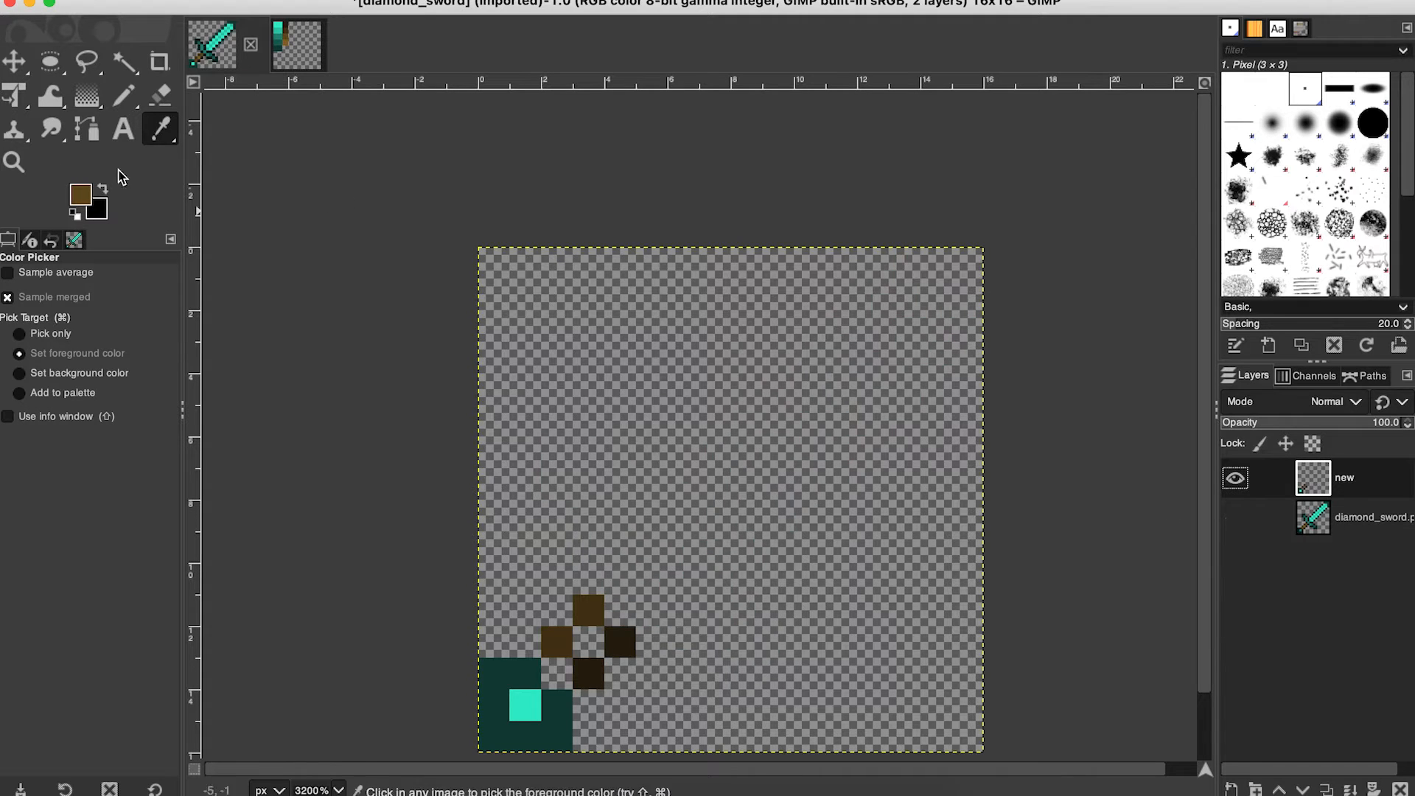
{"action": "left_click", "coordinate": [123, 94]}
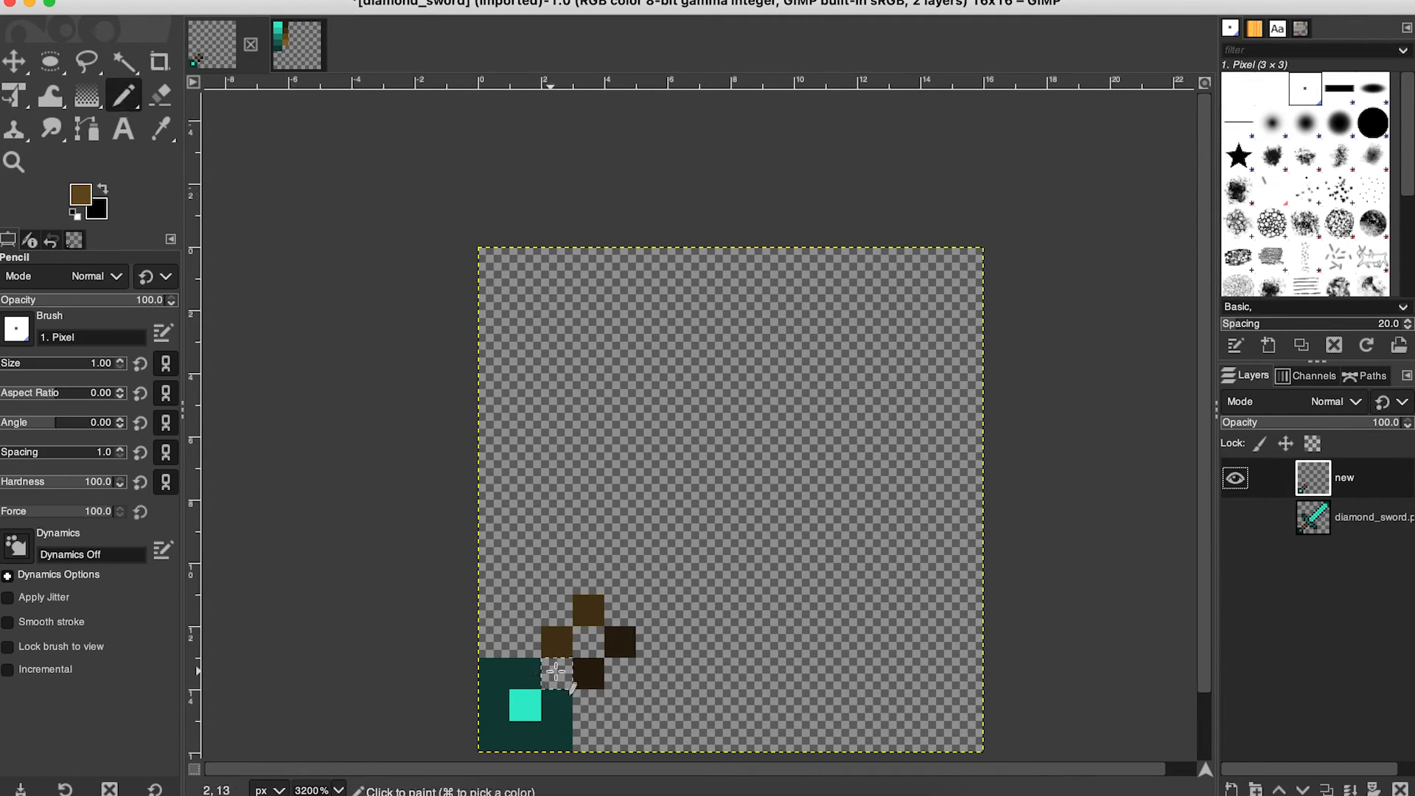
{"action": "left_click", "coordinate": [556, 672]}
{"action": "left_click", "coordinate": [620, 610]}
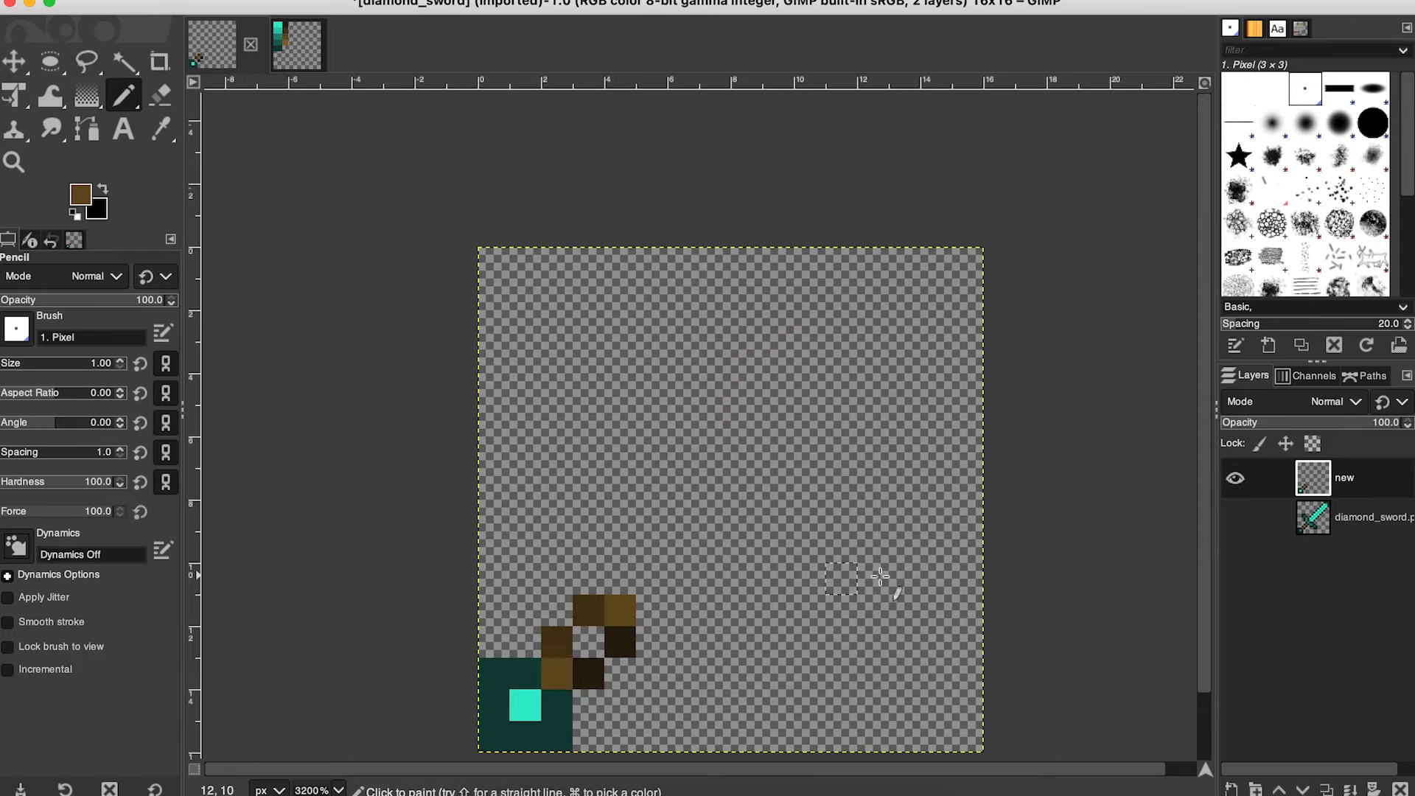
Sample the lightest brown from the original handle and pencil the empty center pixel of the handle on the new layer.
{"action": "left_click", "coordinate": [1236, 518]}
{"action": "left_click", "coordinate": [161, 128]}
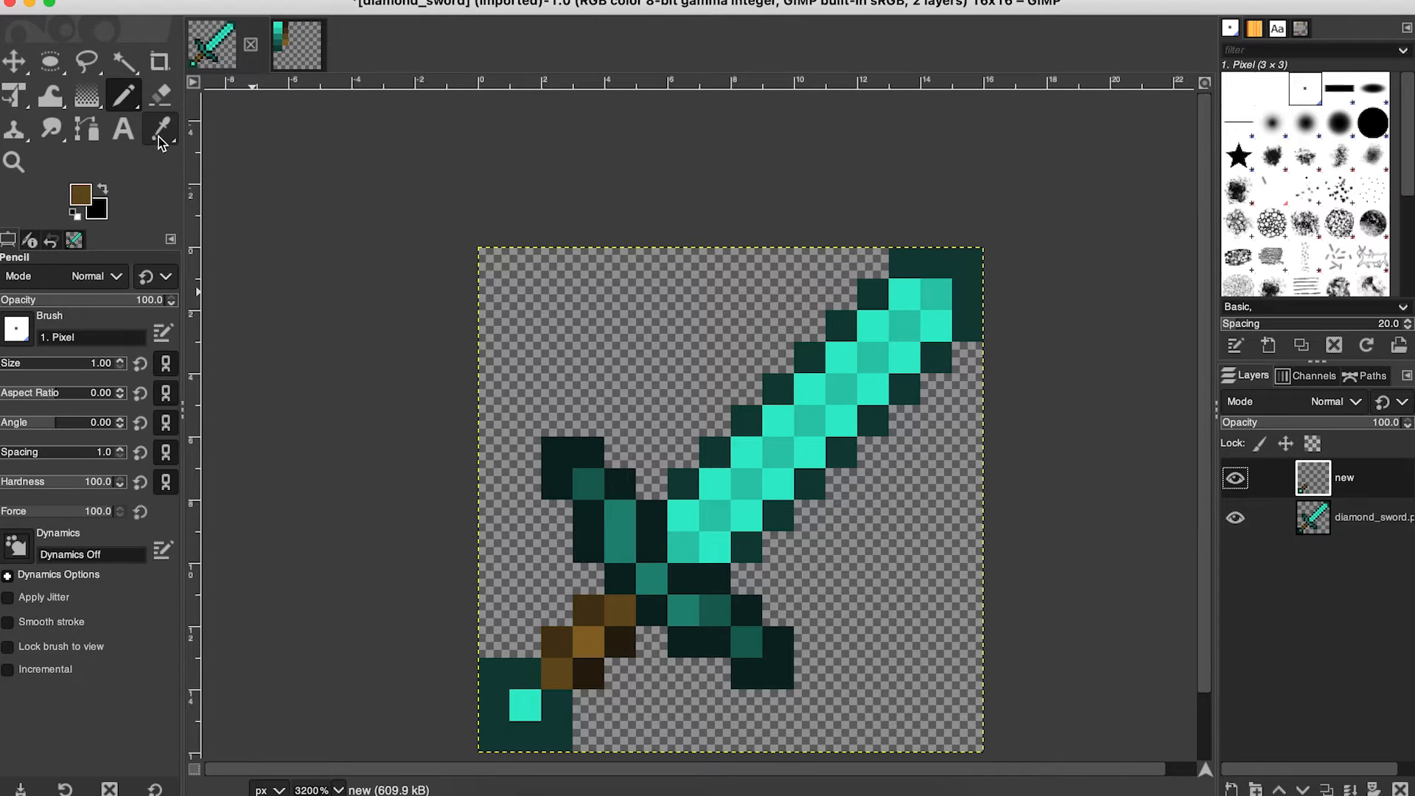
{"action": "left_click", "coordinate": [594, 653]}
{"action": "left_click", "coordinate": [123, 94]}
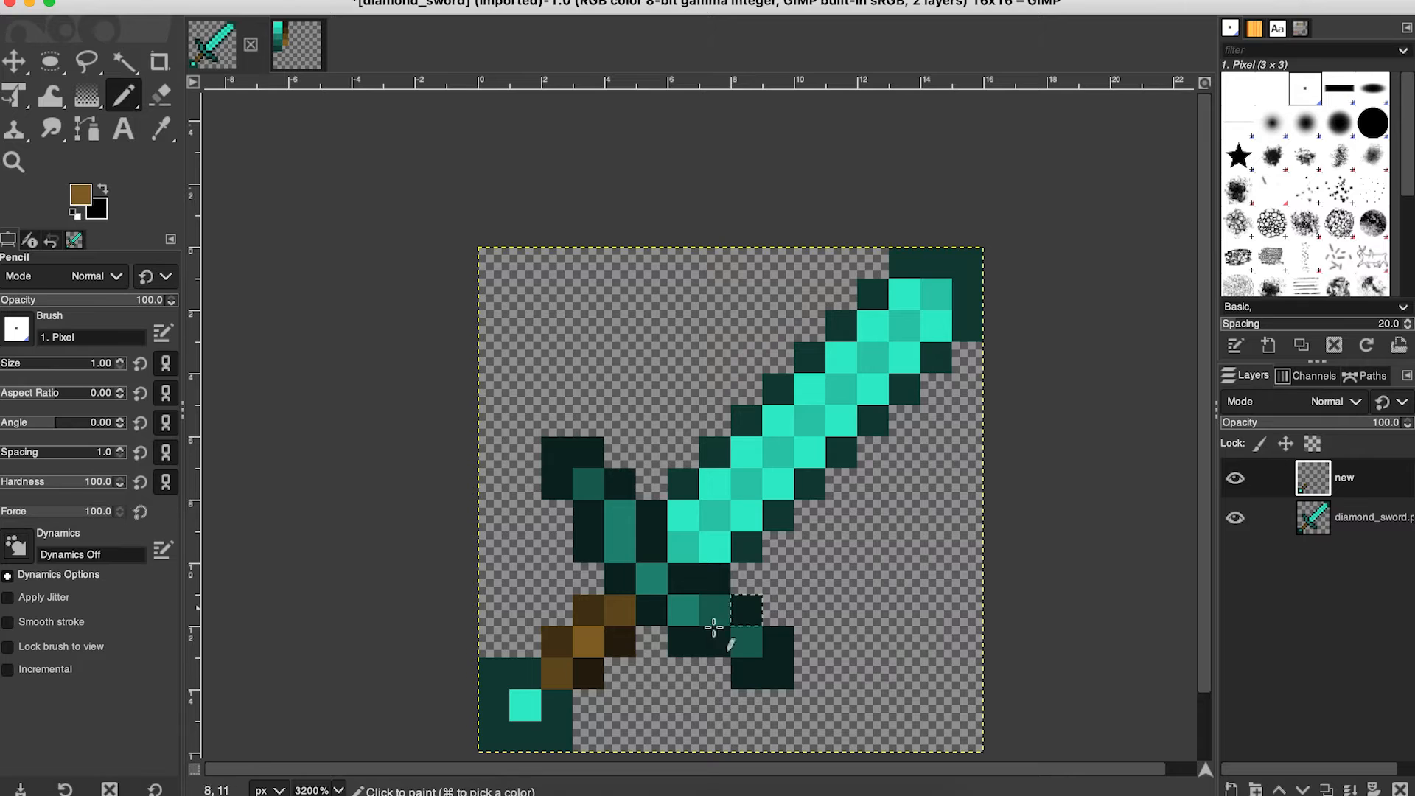
{"action": "left_click", "coordinate": [1236, 519]}
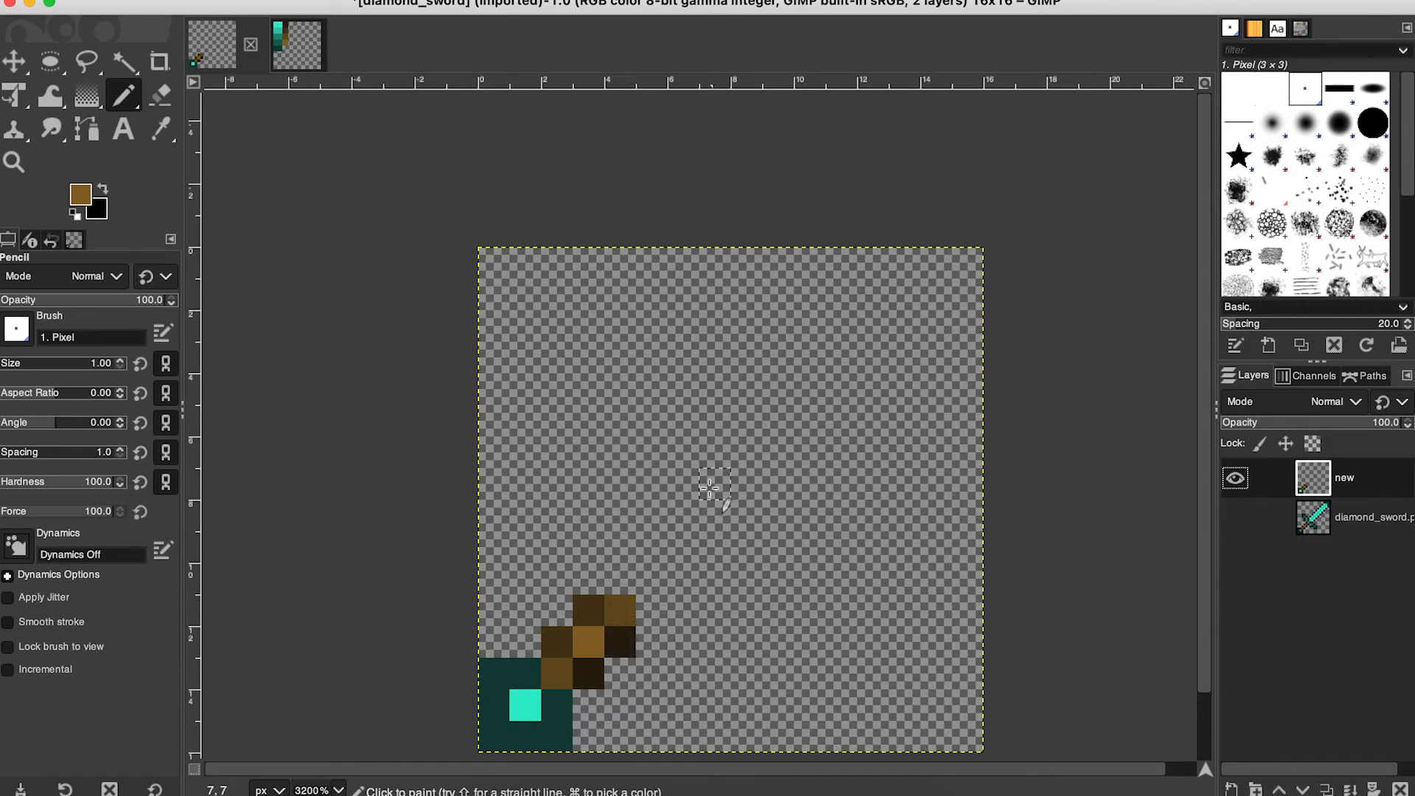
Show the original sword layer and hide the new layer to examine the shape of the original guard.
{"action": "left_click", "coordinate": [1312, 507]}
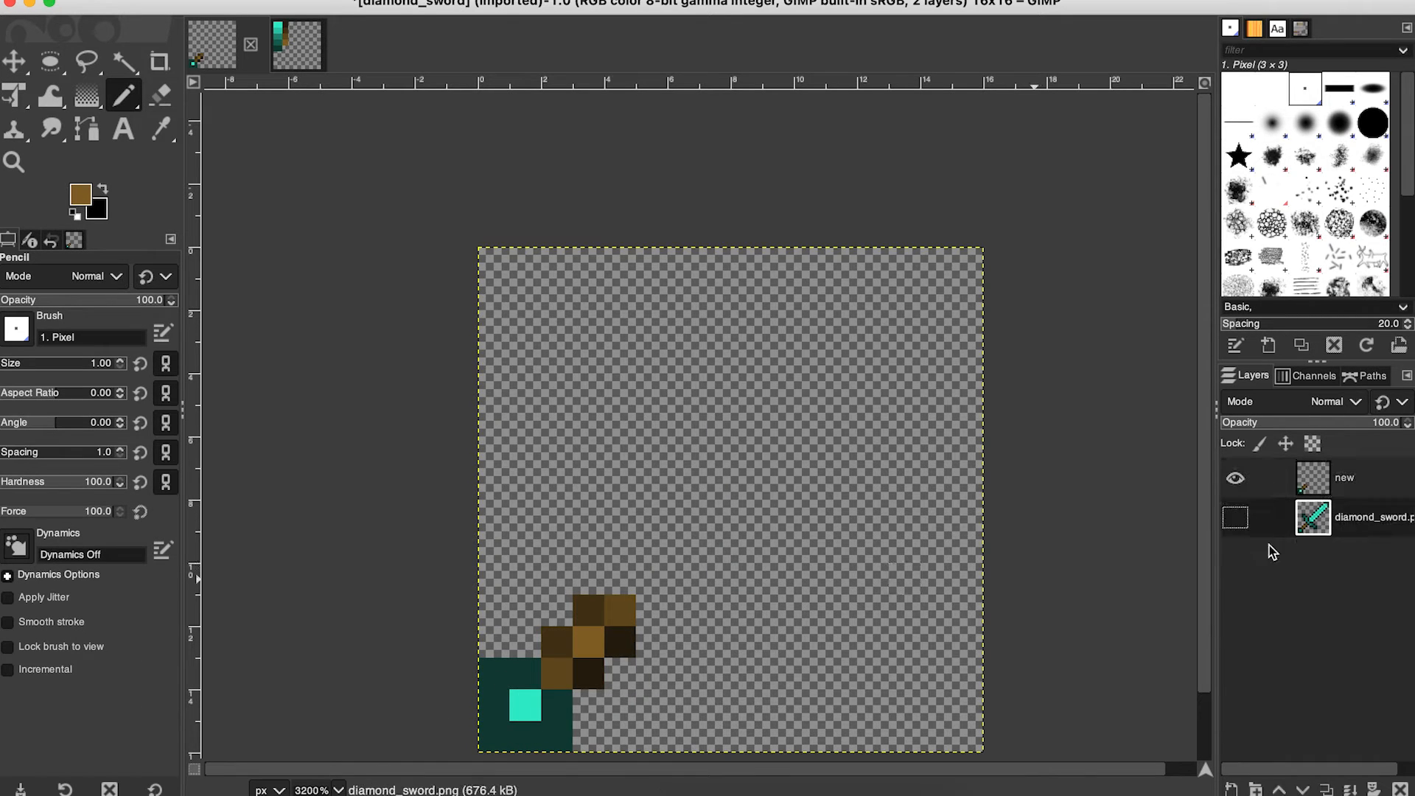
{"action": "left_click", "coordinate": [1235, 520]}
{"action": "left_click", "coordinate": [1235, 478]}
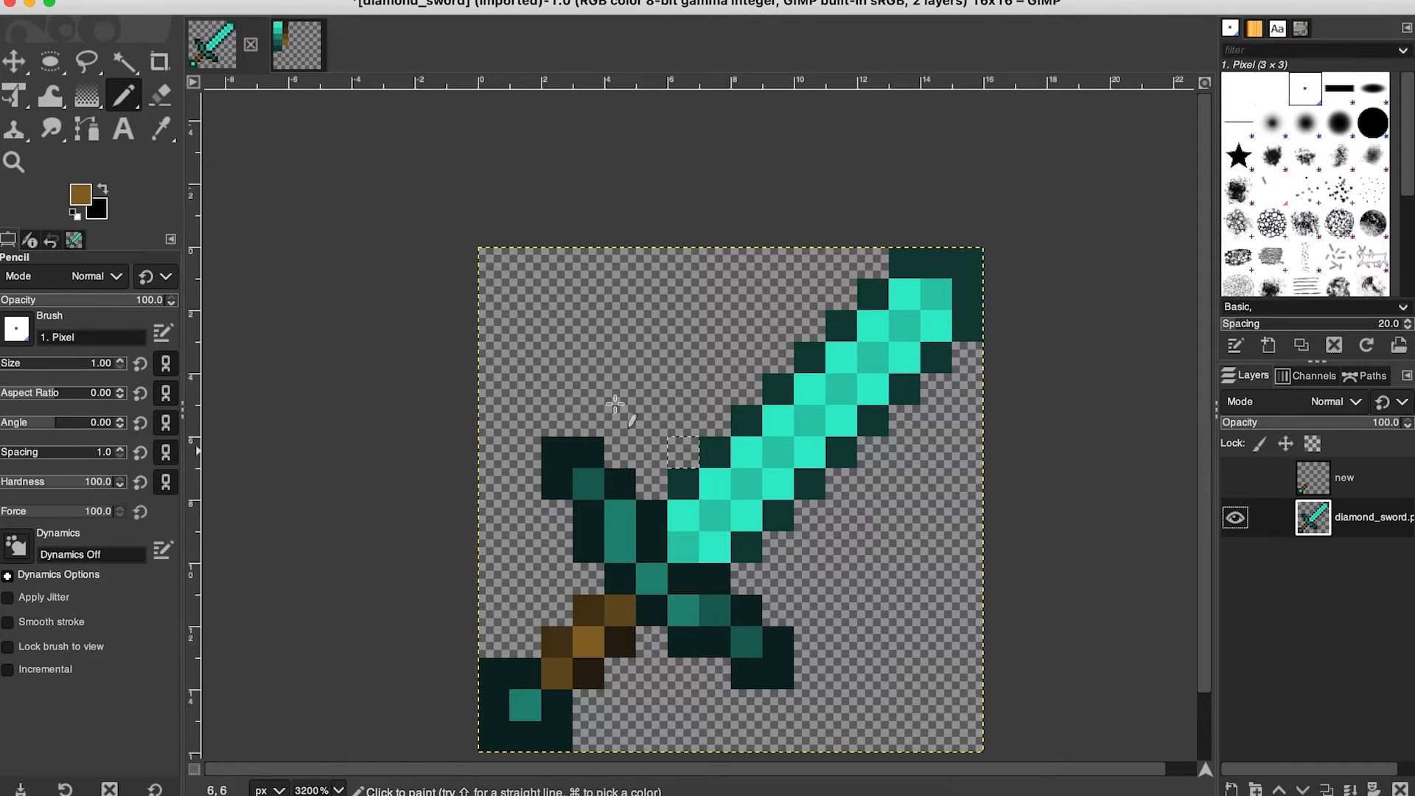
Sample the darkest teal from the palette image, show only the new layer and pencil four guard pixels along the handle's upper end.
{"action": "left_click", "coordinate": [313, 60]}
{"action": "left_click", "coordinate": [160, 129]}
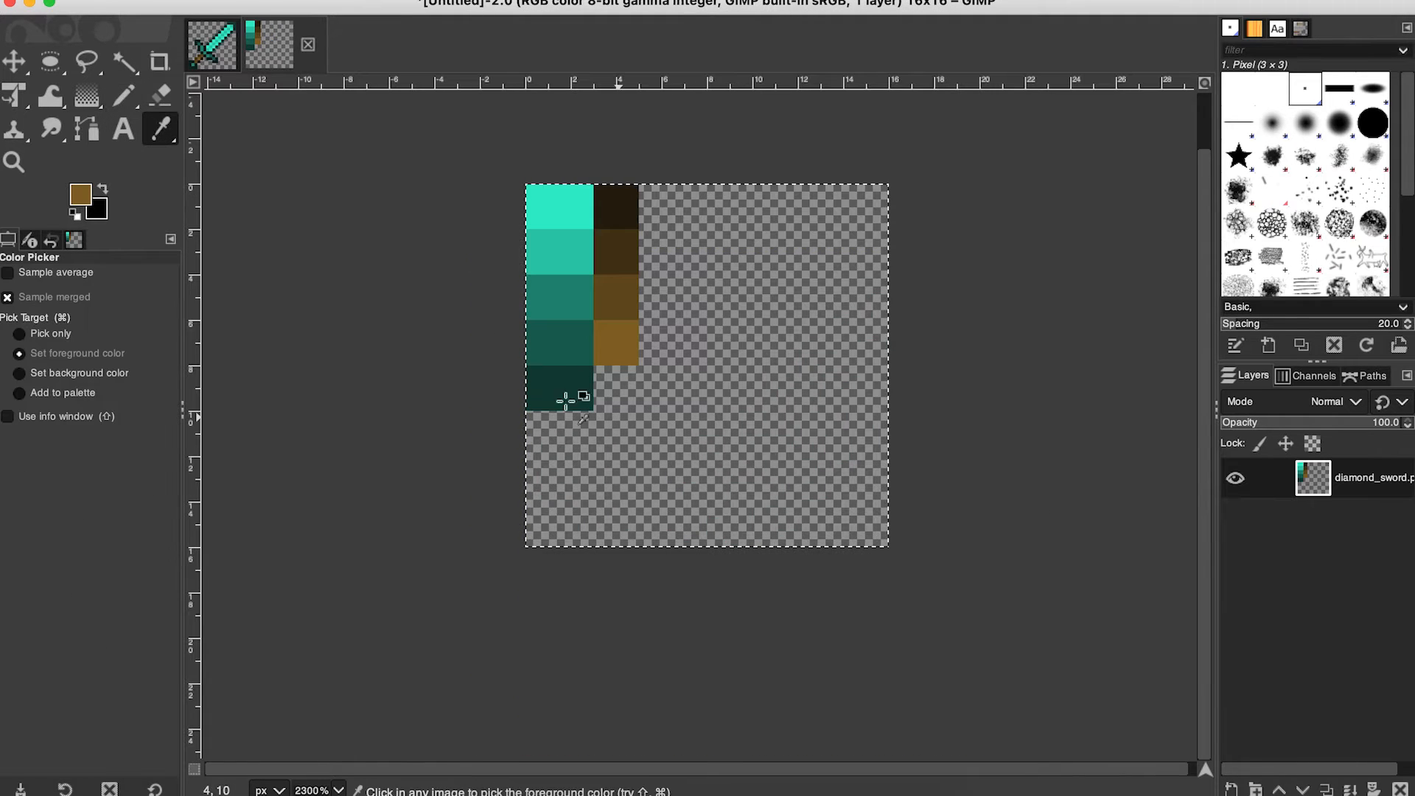
{"action": "left_click", "coordinate": [554, 397]}
{"action": "left_click", "coordinate": [212, 45]}
{"action": "left_click", "coordinate": [123, 95]}
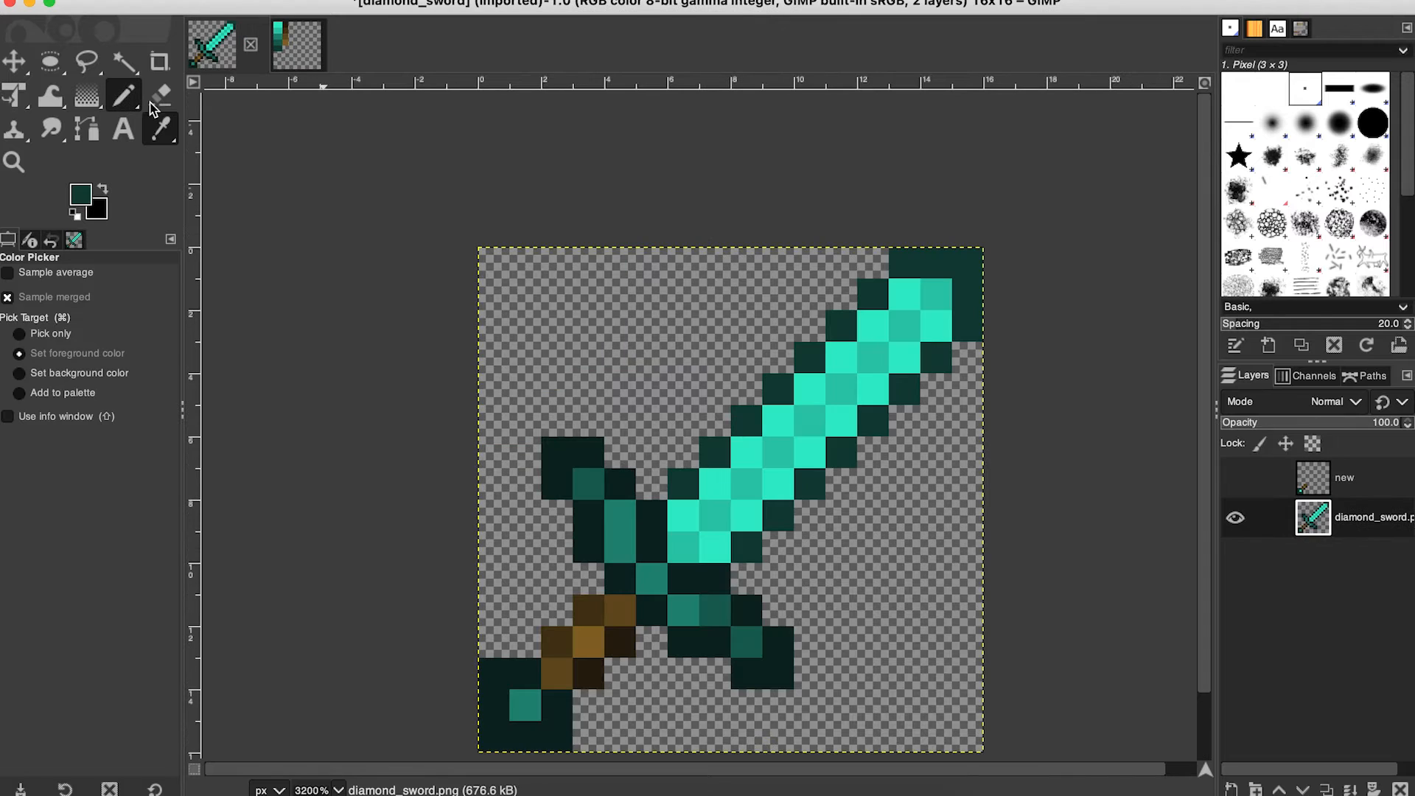
{"action": "left_click", "coordinate": [1235, 477]}
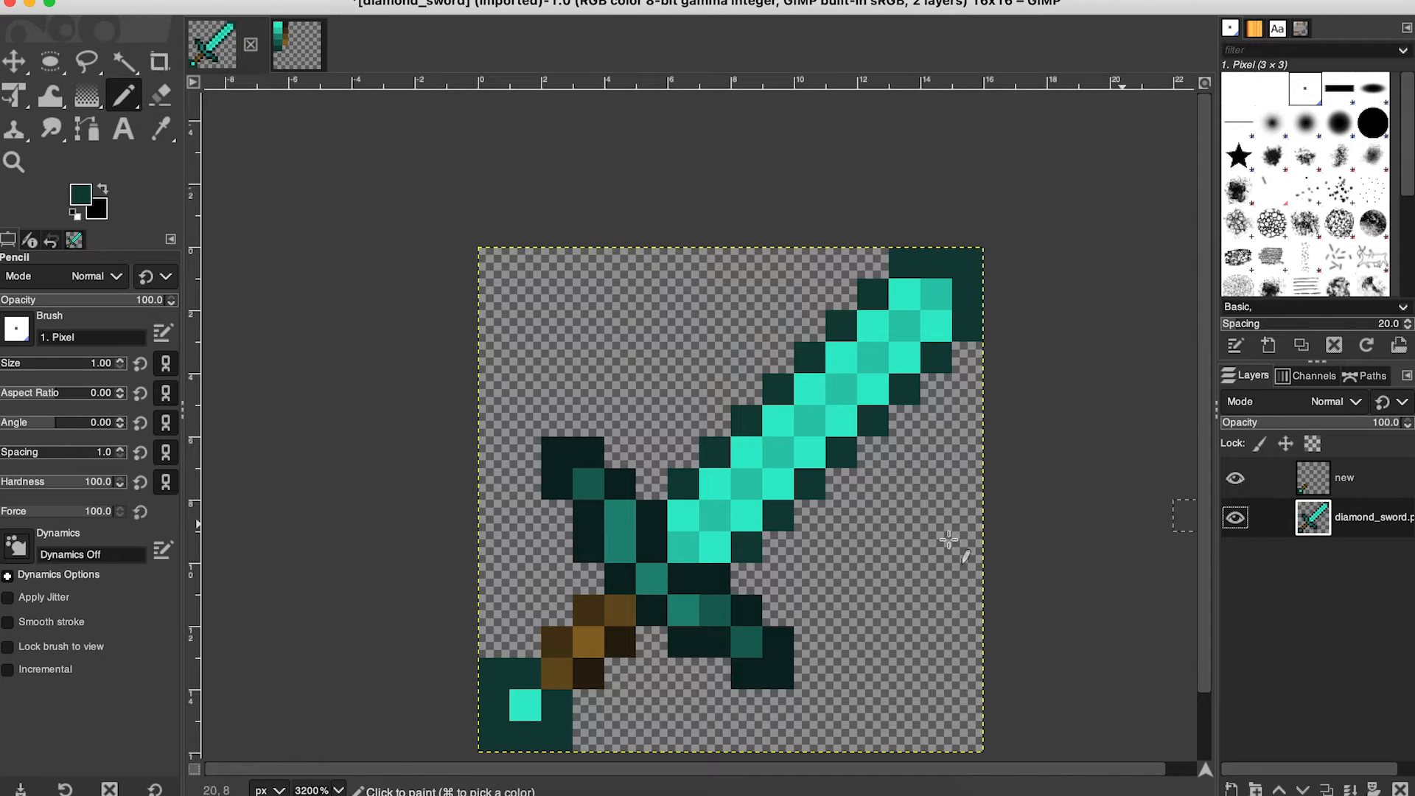
{"action": "left_click", "coordinate": [1235, 517]}
{"action": "left_click", "coordinate": [650, 608]}
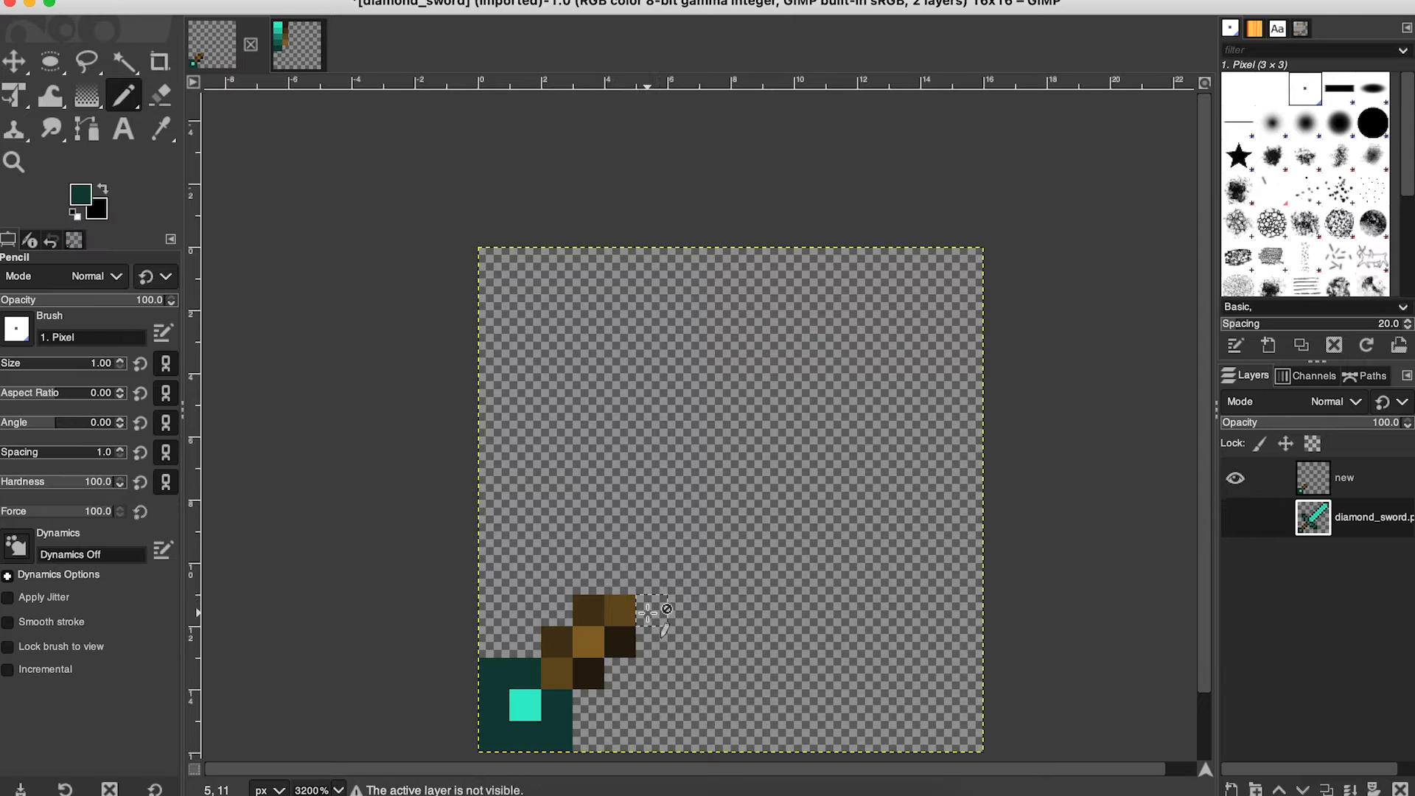
{"action": "left_click", "coordinate": [1330, 488]}
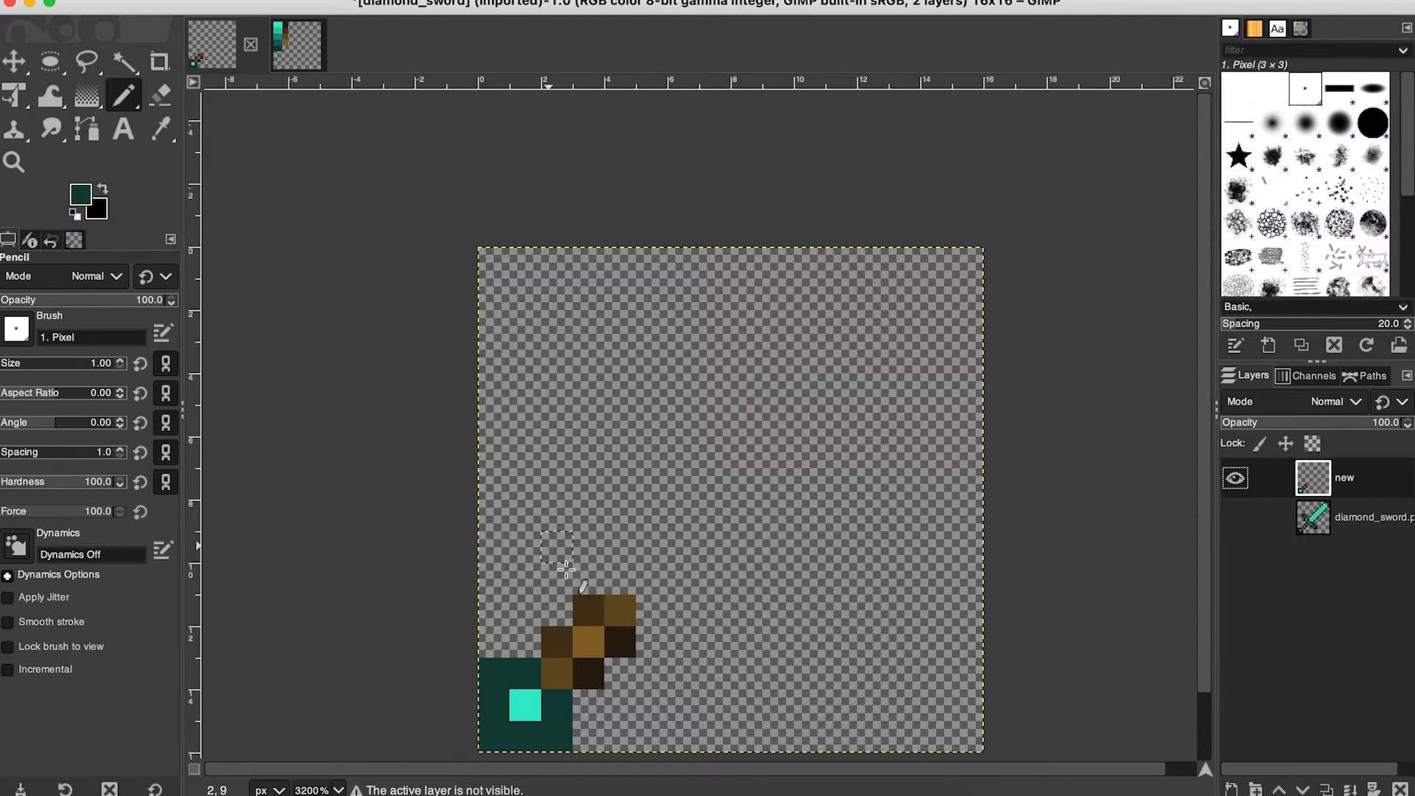
{"action": "left_click", "coordinate": [631, 578]}
{"action": "left_click", "coordinate": [652, 611]}
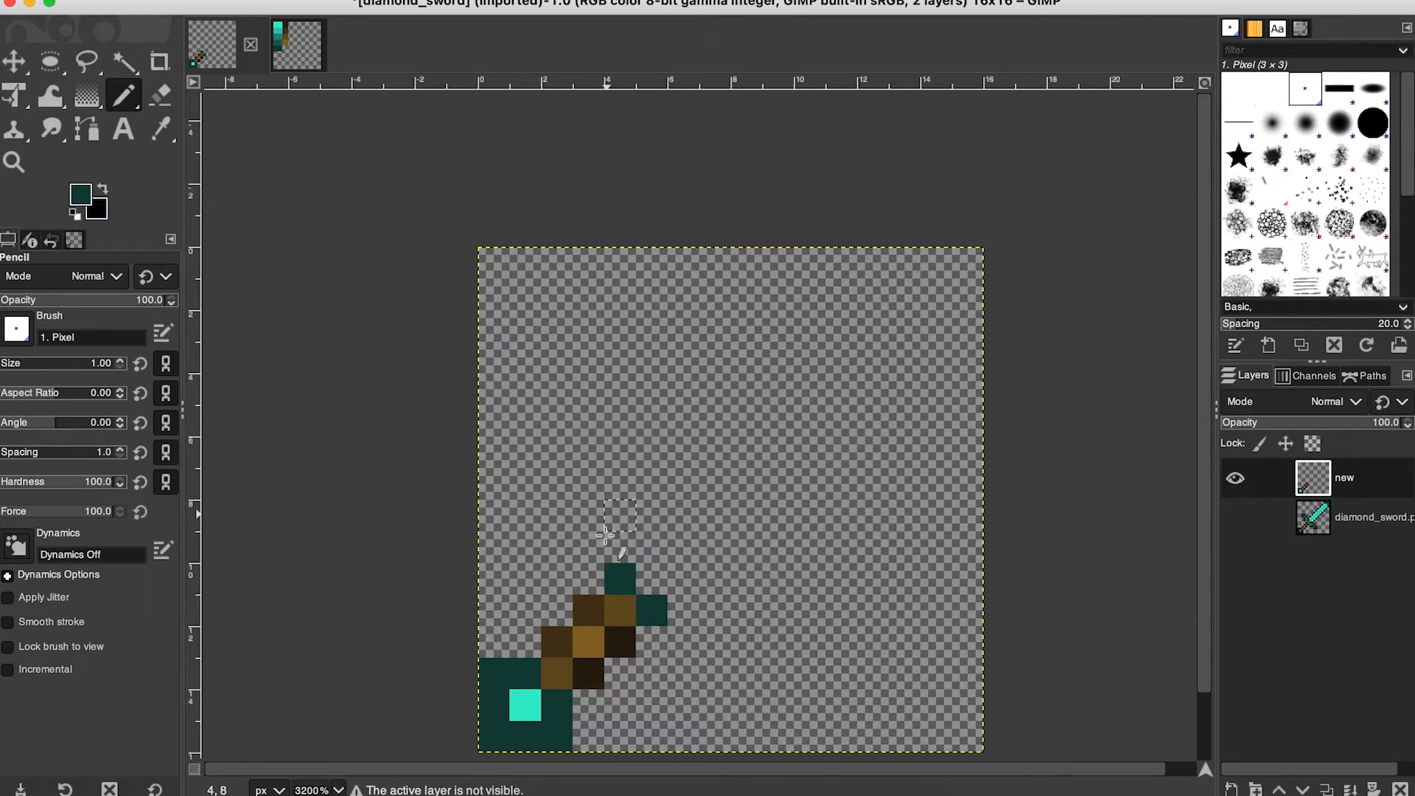
{"action": "left_click", "coordinate": [593, 549]}
{"action": "left_click", "coordinate": [558, 547]}
{"action": "left_click", "coordinate": [558, 514]}
{"action": "left_click", "coordinate": [580, 487]}
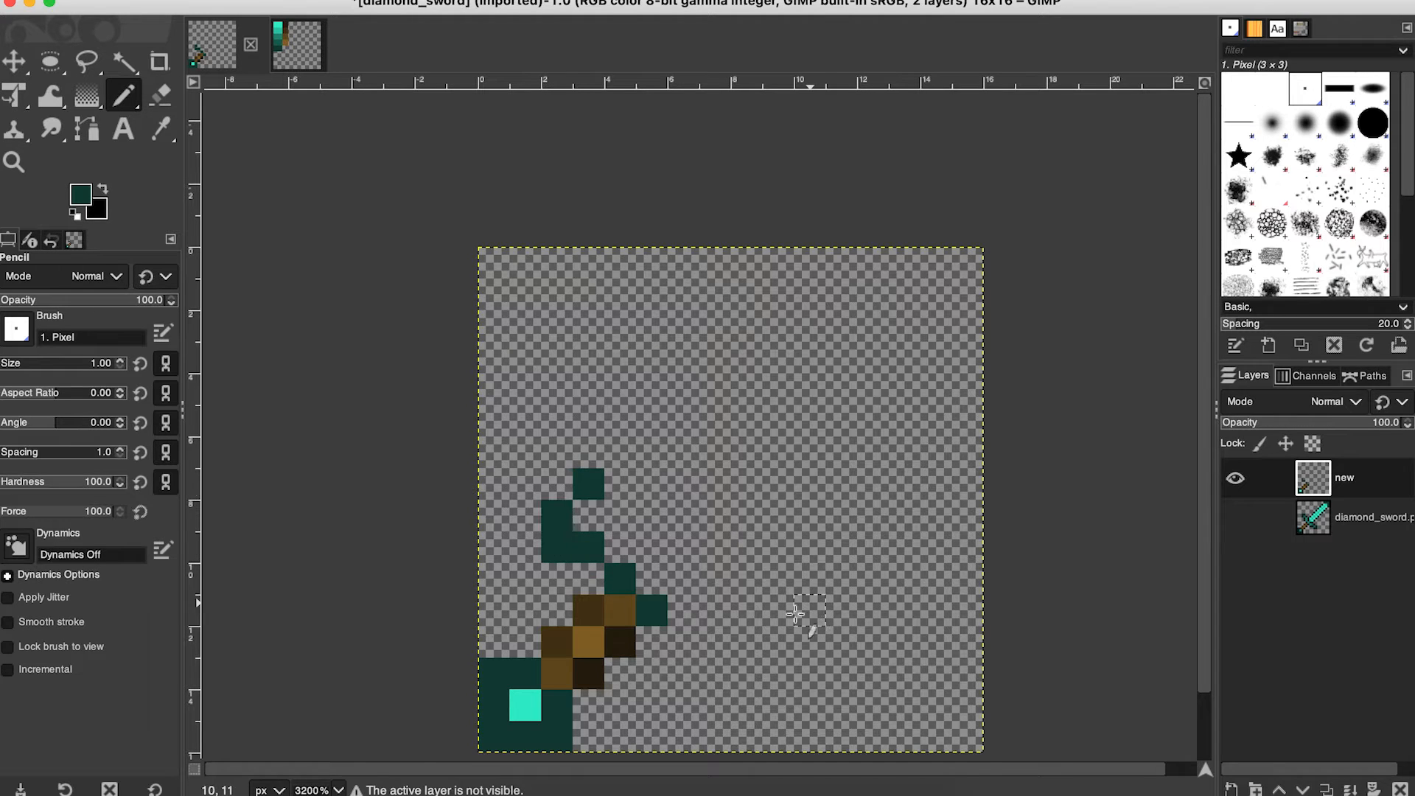
{"action": "key", "text": "ctrl+z"}
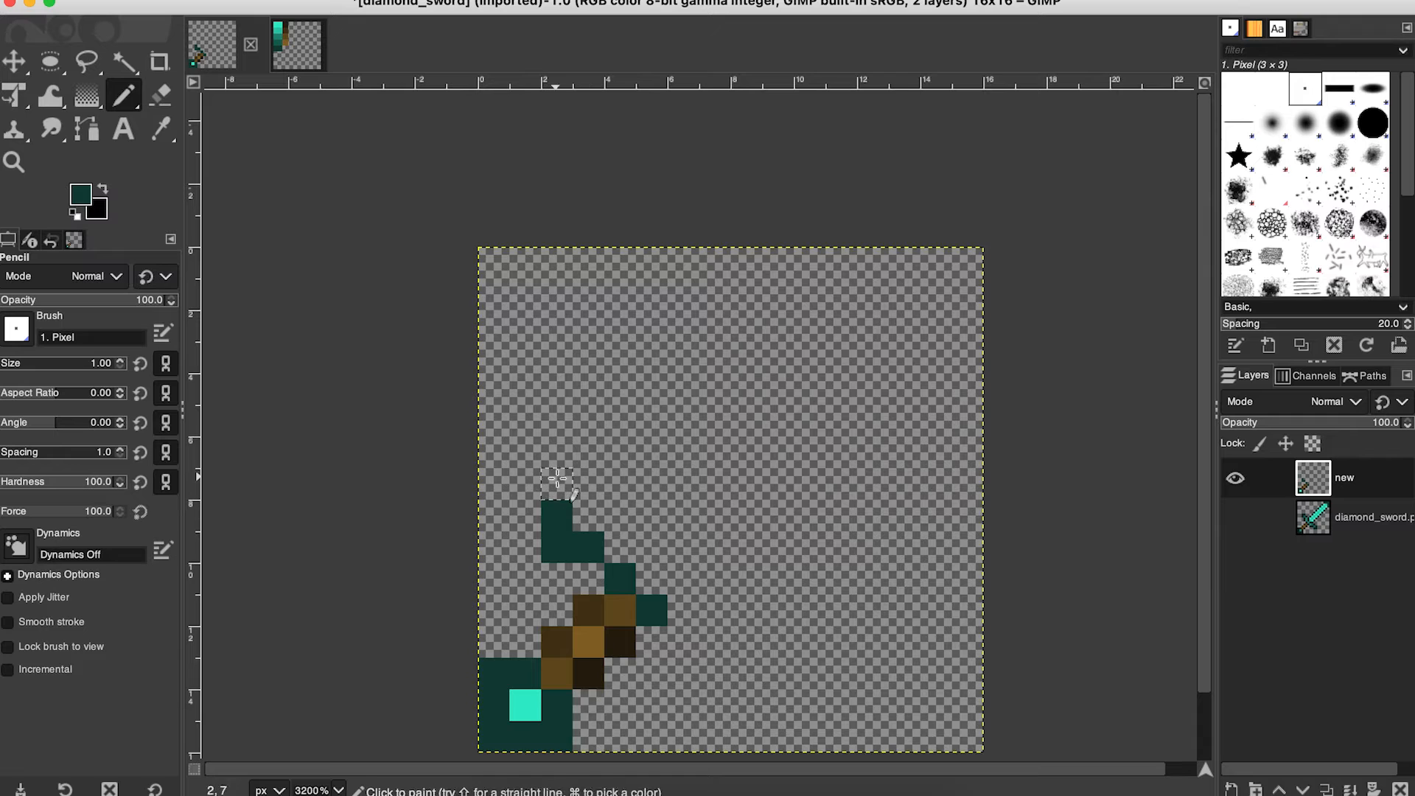
{"action": "left_click", "coordinate": [557, 484]}
{"action": "left_click", "coordinate": [588, 485]}
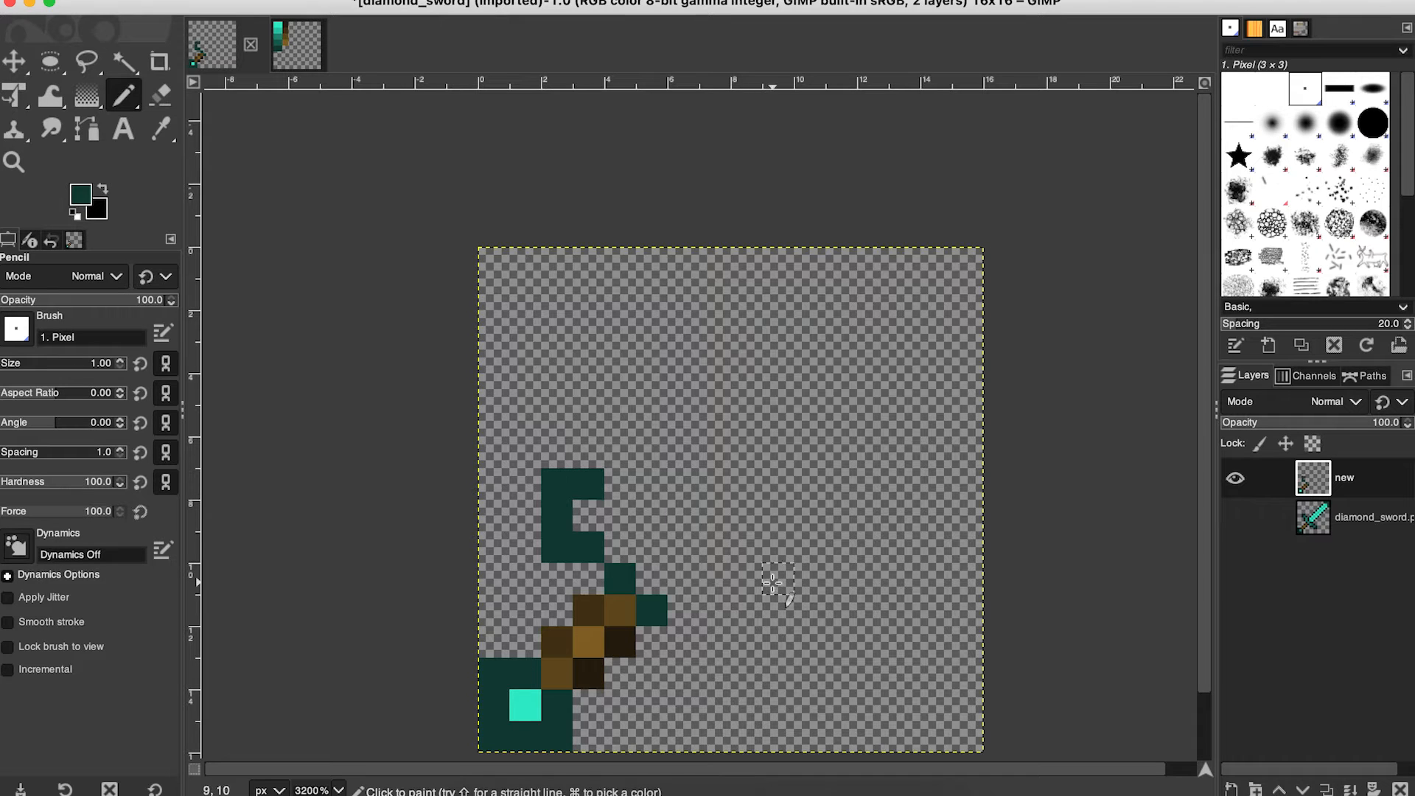
{"action": "key", "text": "ctrl+z"}
{"action": "key", "text": "ctrl+z"}
{"action": "key", "text": "ctrl+z"}
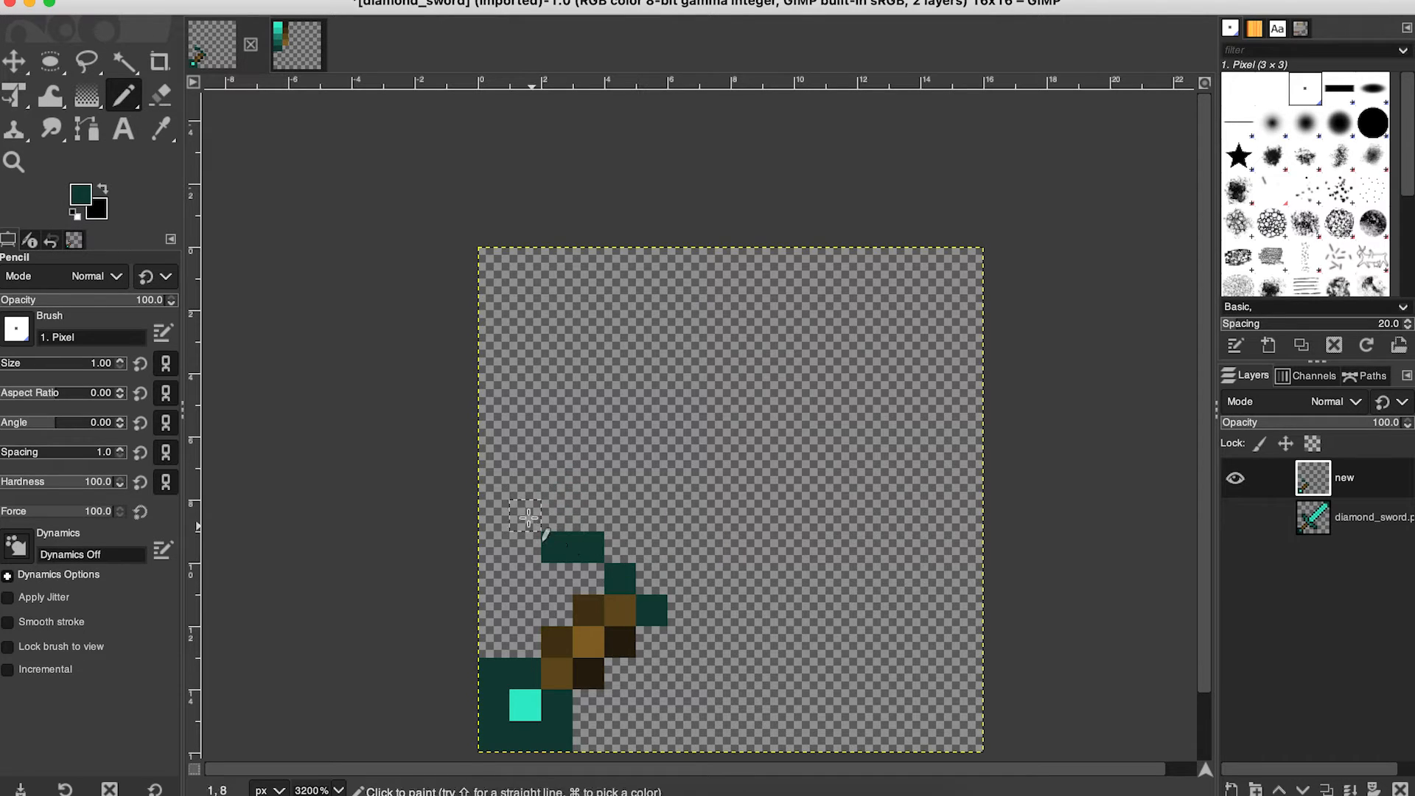
Pencil a three-pixel dark teal corner for the guard's upper-left tip, one column outside the existing guard edge.
{"action": "left_click", "coordinate": [526, 516]}
{"action": "left_click", "coordinate": [526, 485]}
{"action": "left_click", "coordinate": [557, 485]}
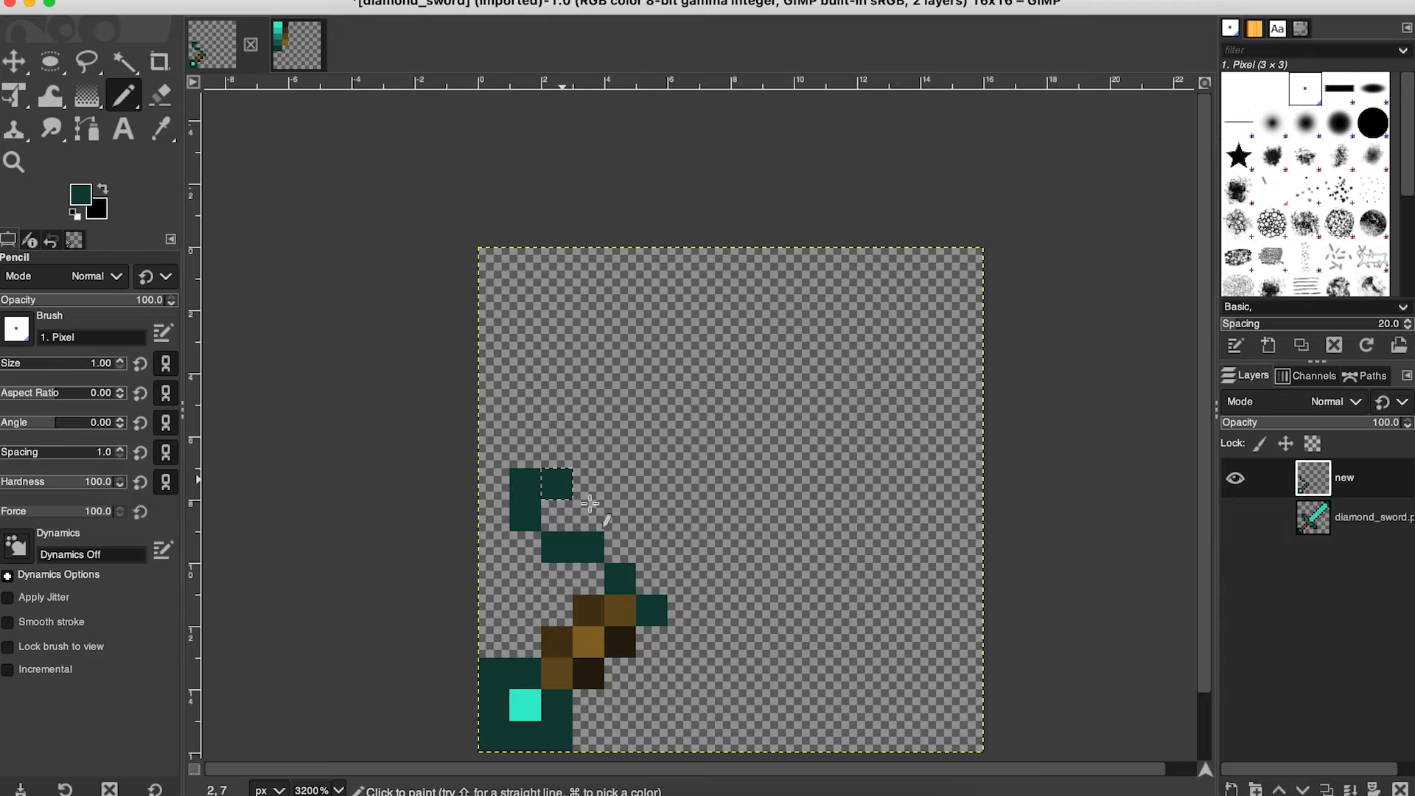
Pencil the guard's lower-right arm in dark teal with two stacked pixels and a three-pixel corner as its tip.
{"action": "left_click", "coordinate": [686, 647]}
{"action": "left_click", "coordinate": [686, 672]}
{"action": "left_click", "coordinate": [709, 700]}
{"action": "left_click", "coordinate": [744, 706]}
{"action": "left_click", "coordinate": [742, 673]}
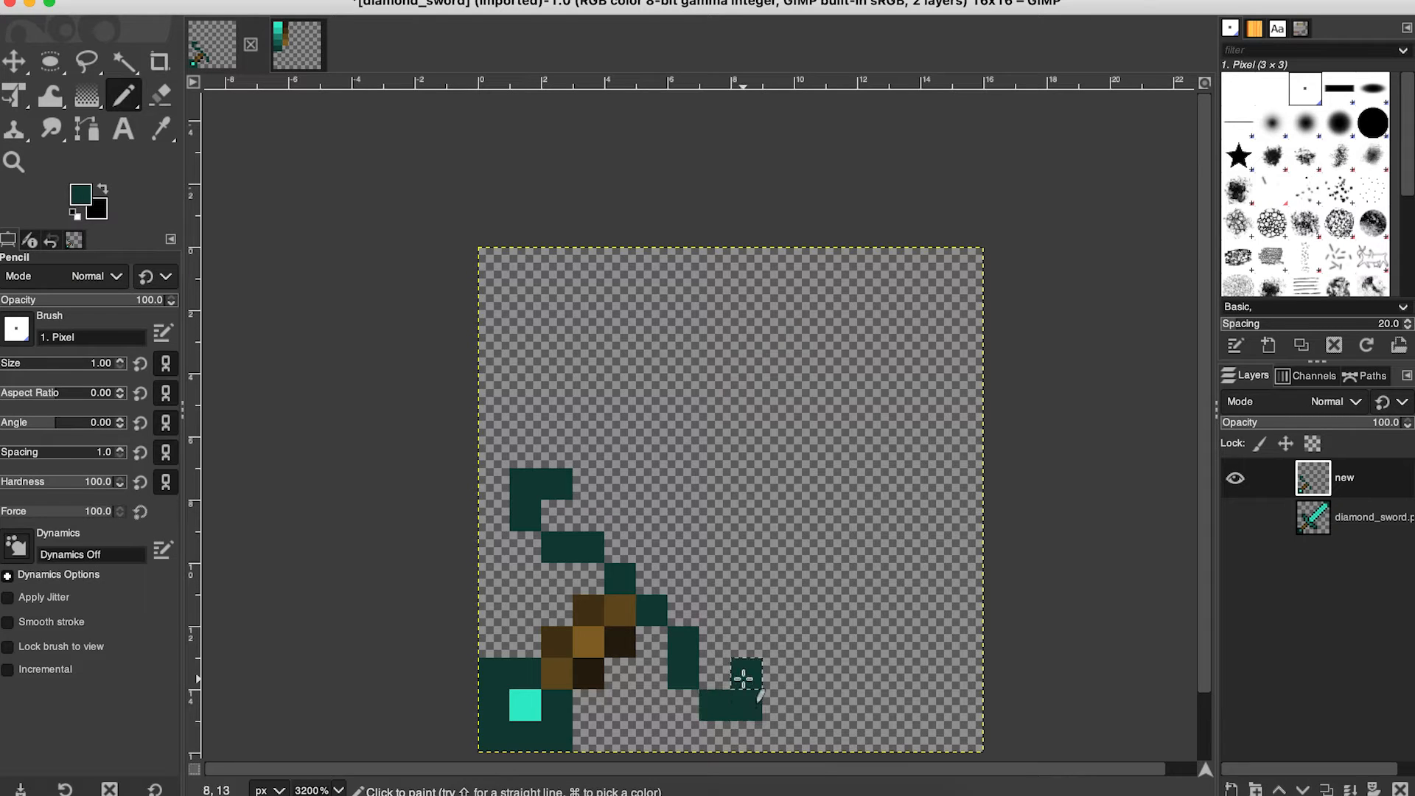
Pencil the guard's blade-side outline in dark teal, running six pixels diagonally from the upper-left tip to the lower-right tip.
{"action": "left_click", "coordinate": [598, 486]}
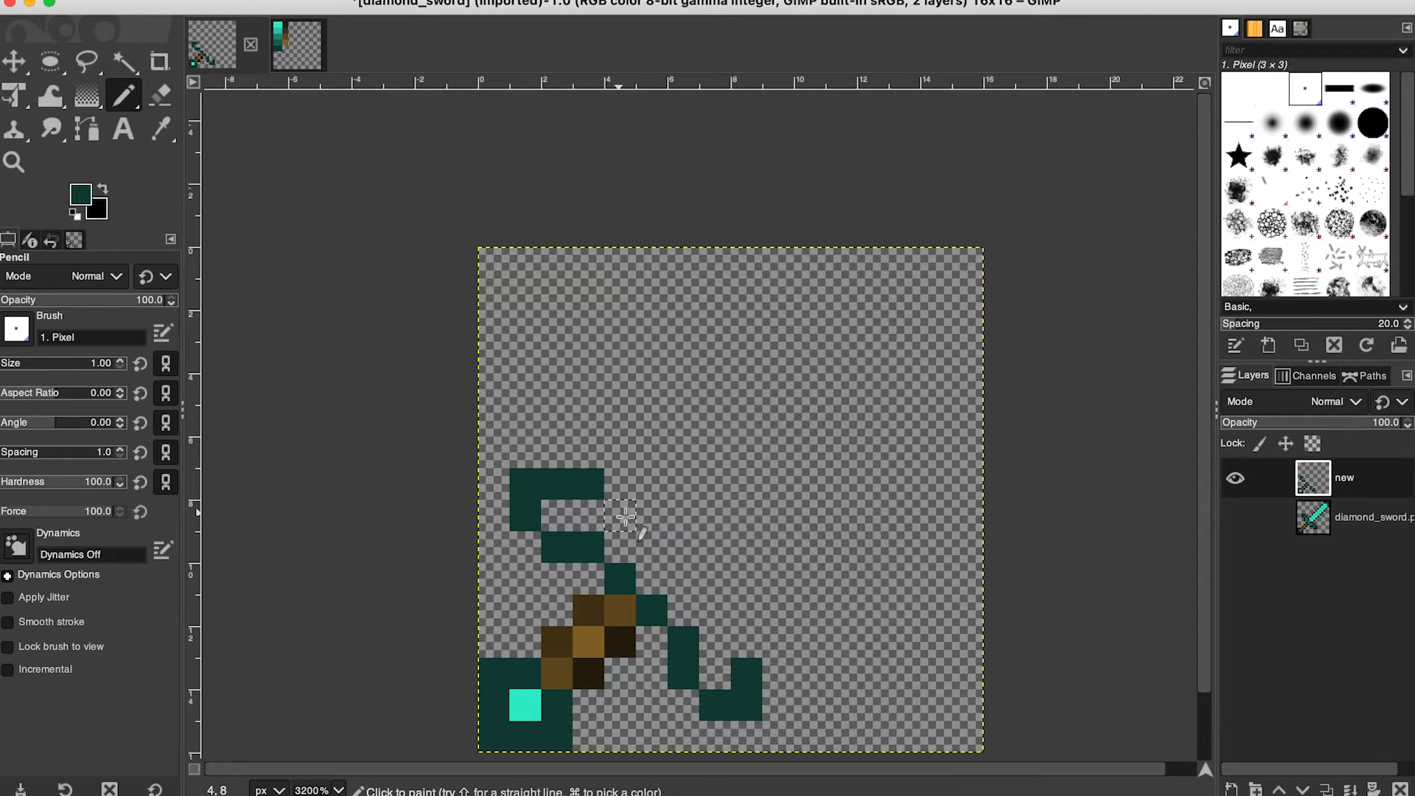
{"action": "left_click", "coordinate": [627, 517]}
{"action": "left_click", "coordinate": [658, 550]}
{"action": "left_click", "coordinate": [693, 590]}
{"action": "left_click", "coordinate": [715, 609]}
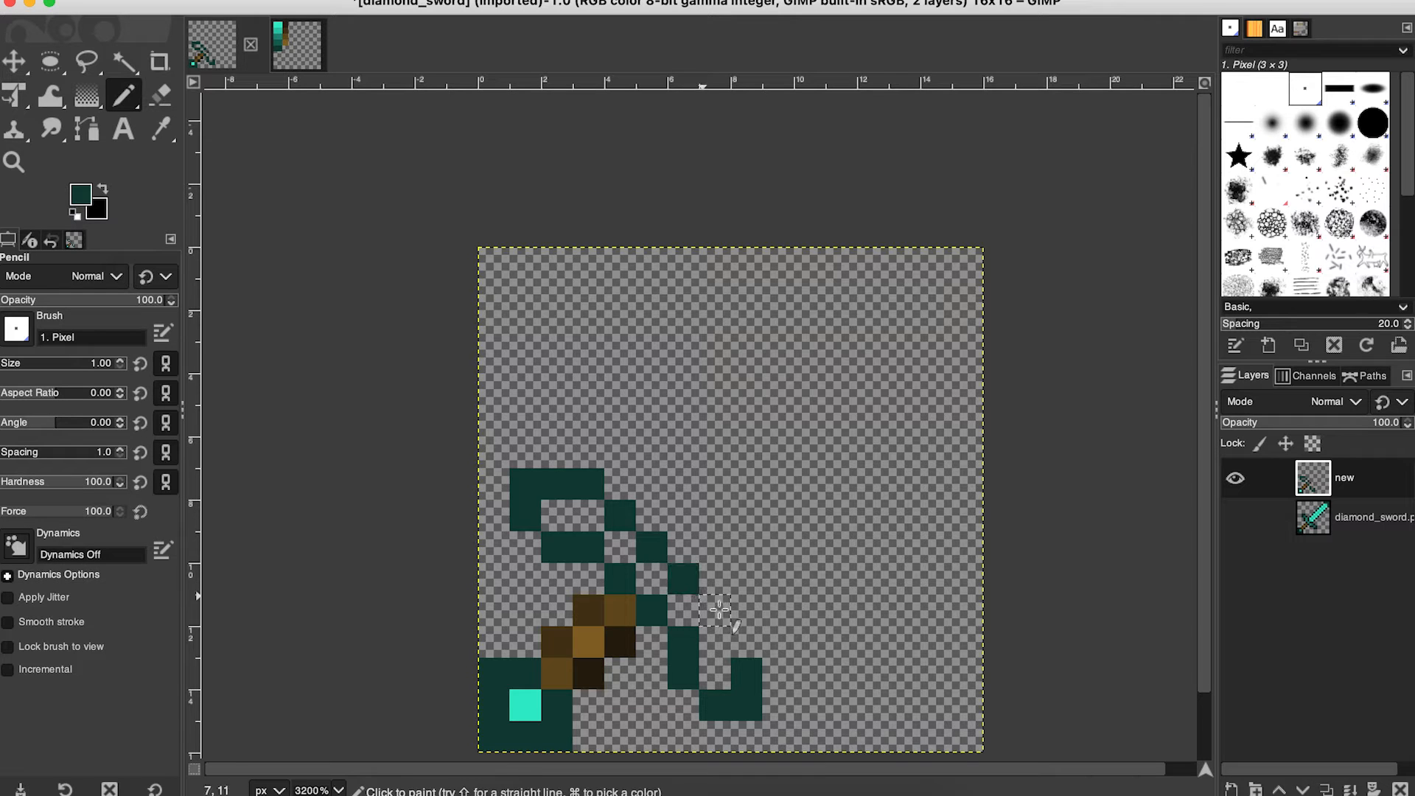
{"action": "left_click", "coordinate": [746, 641]}
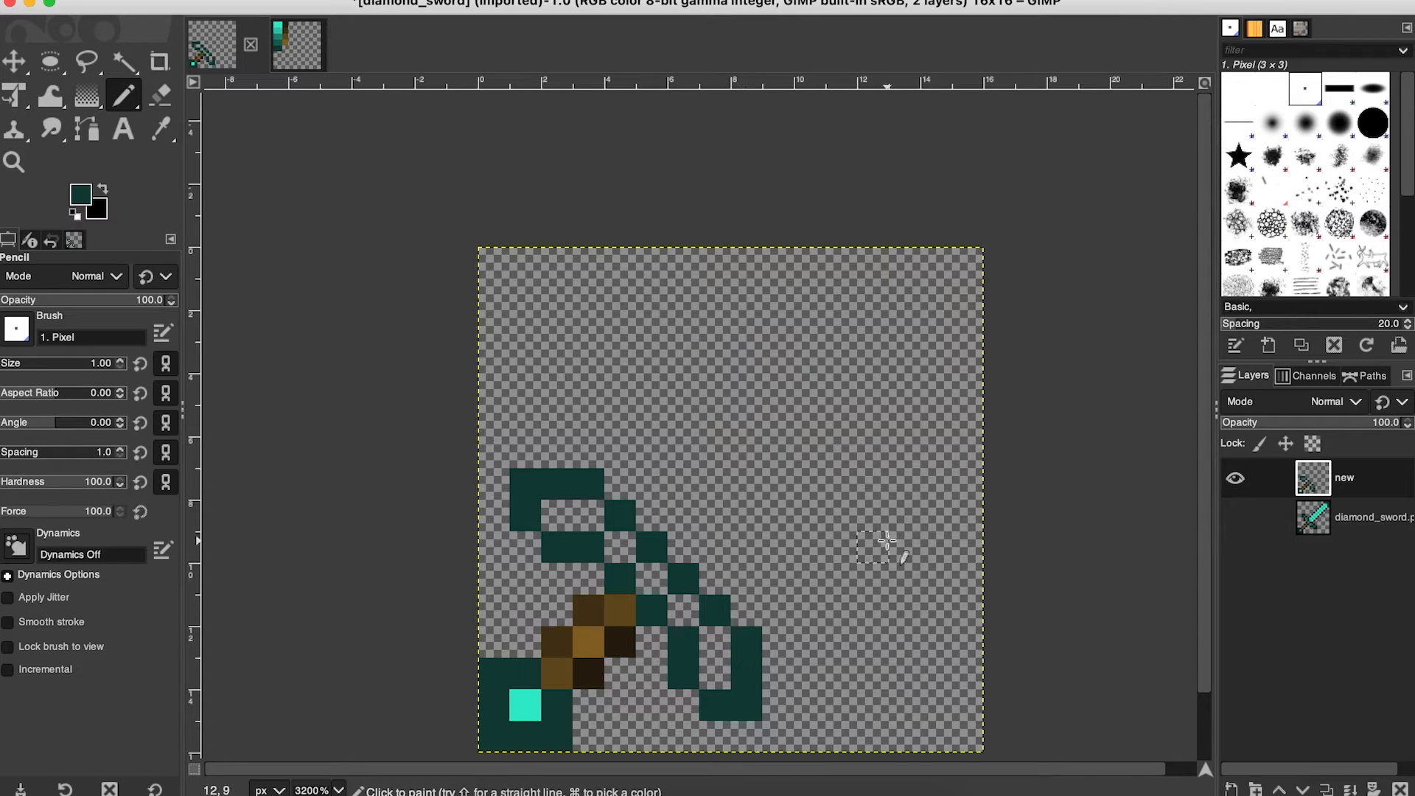
{"action": "key", "text": "super+z"}
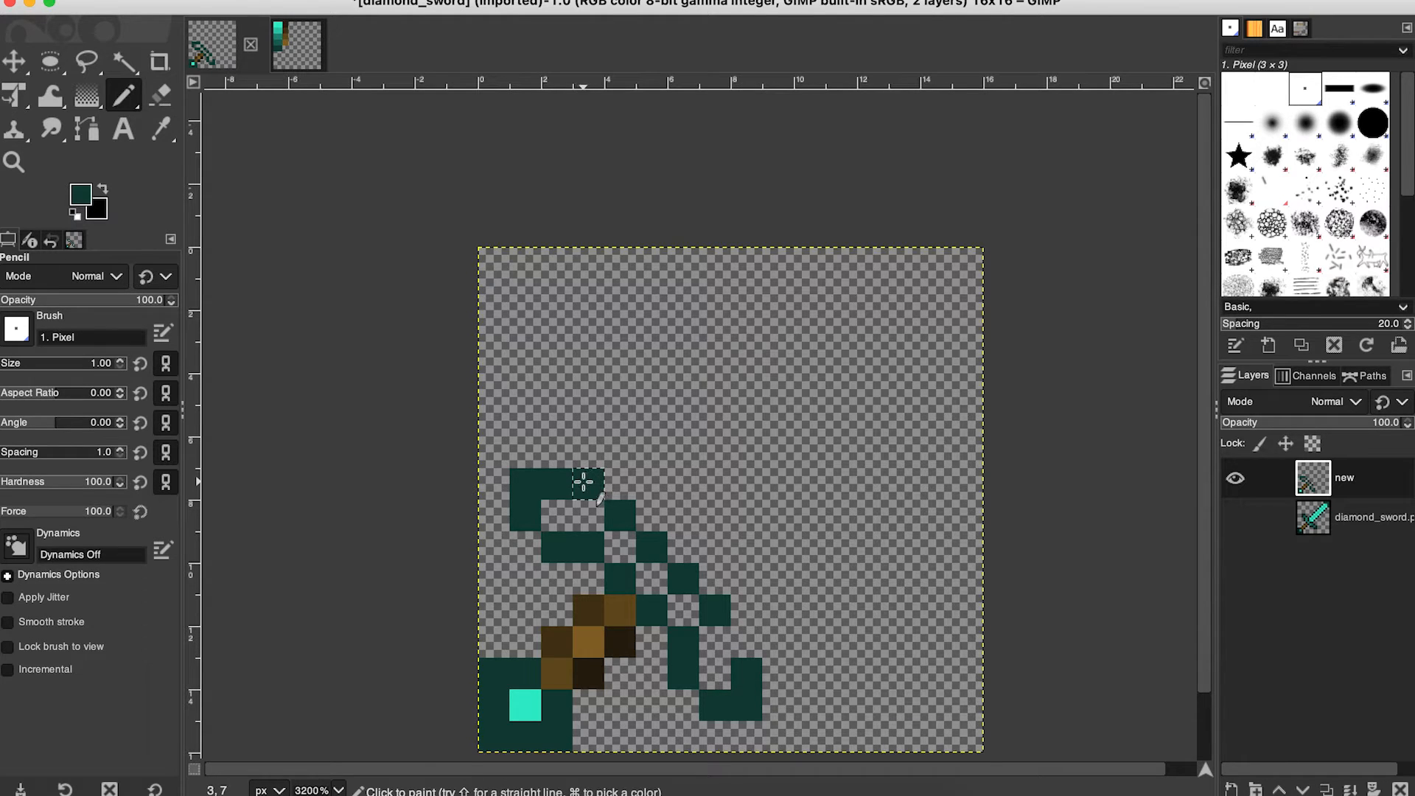
{"action": "left_click", "coordinate": [746, 642]}
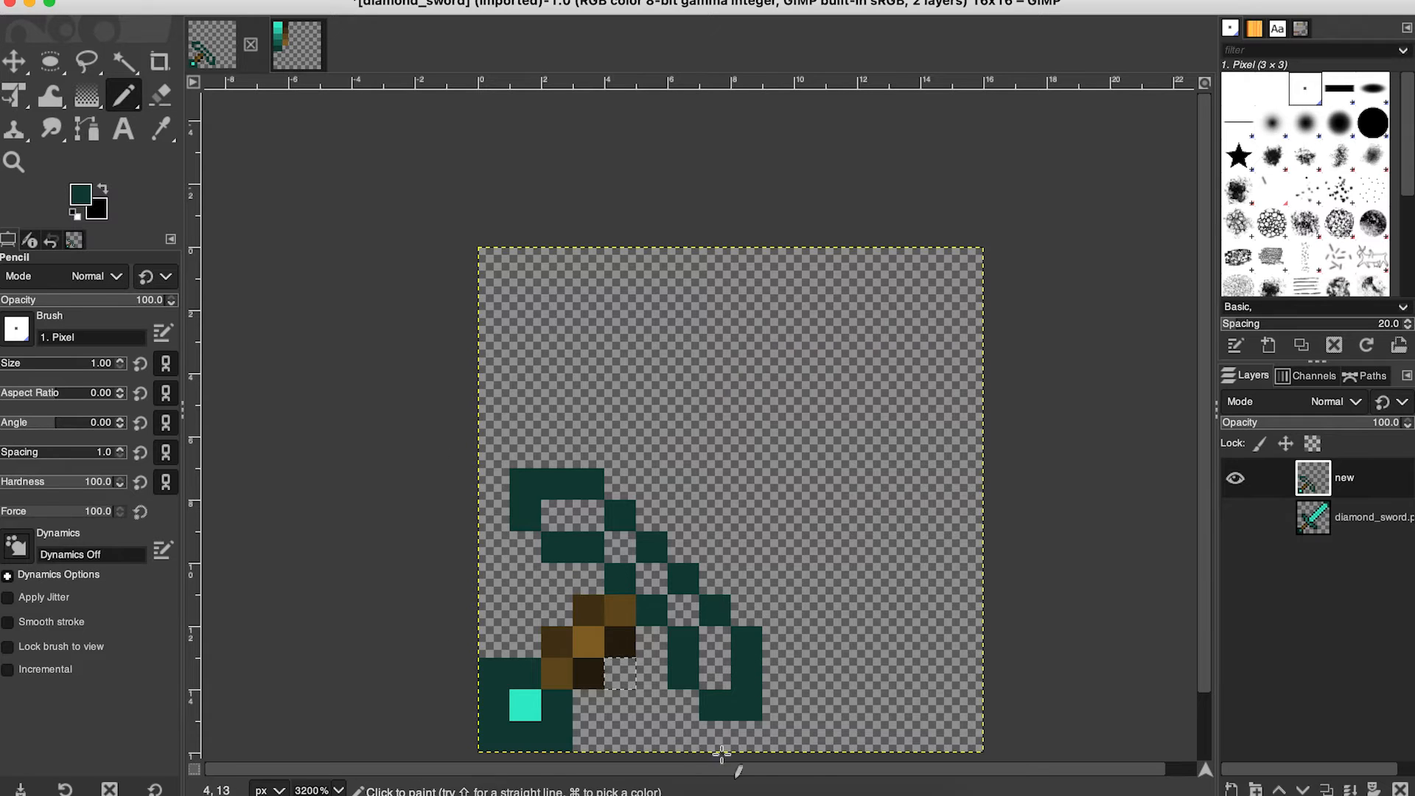
Compare the redrawn guard outline with the original sword by toggling the visibility of the two layers.
{"action": "left_click", "coordinate": [1319, 523]}
{"action": "left_click", "coordinate": [1235, 518]}
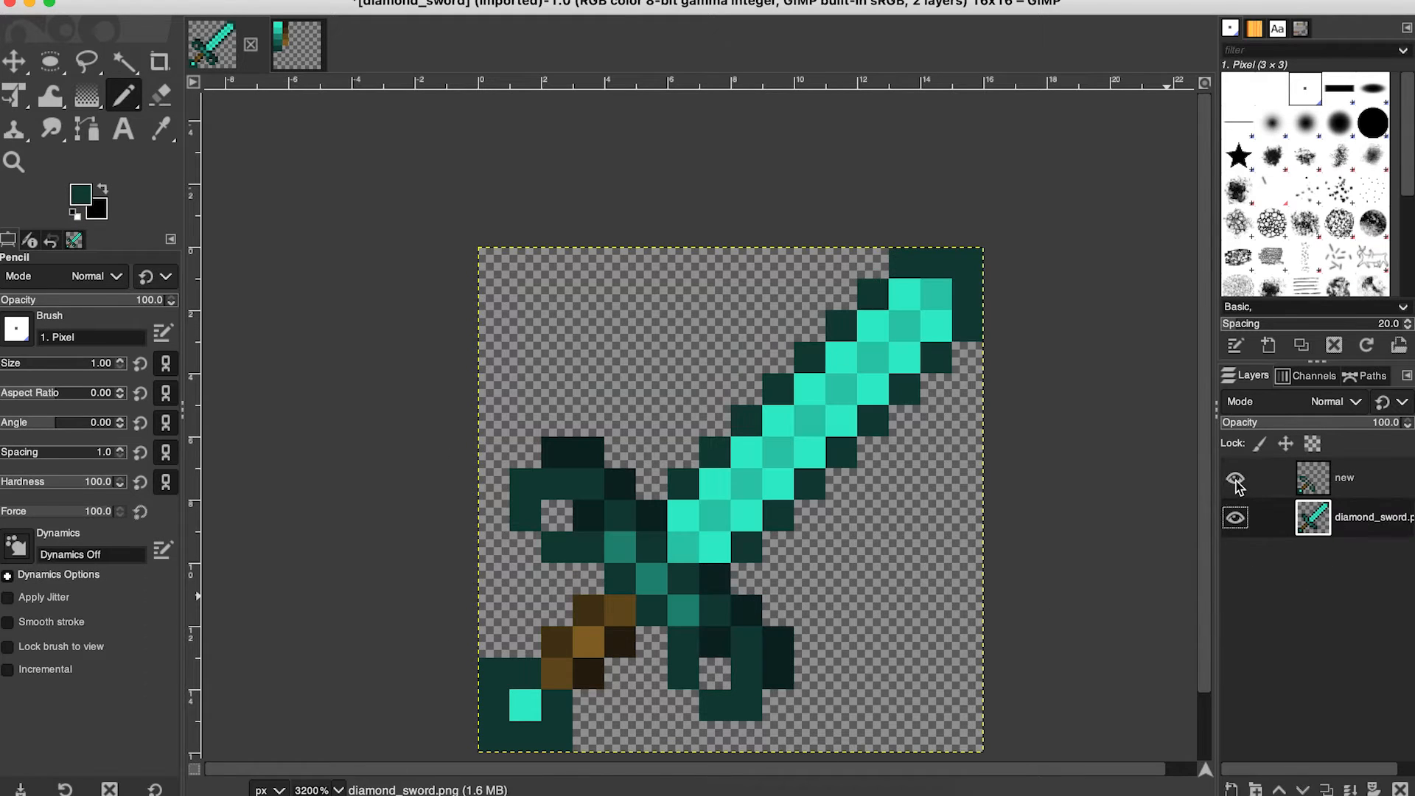
{"action": "left_click", "coordinate": [1235, 478]}
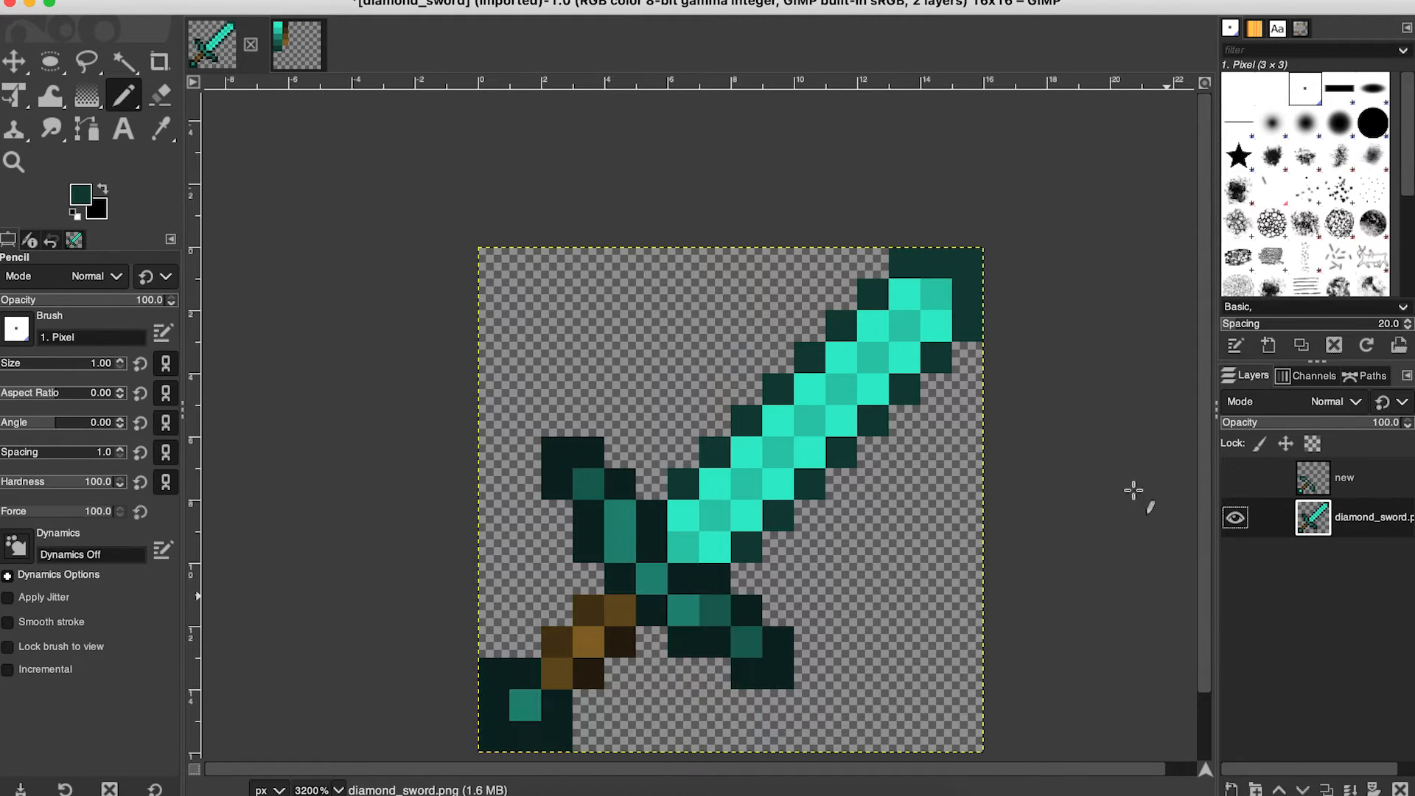
{"action": "left_click", "coordinate": [1236, 478]}
{"action": "left_click", "coordinate": [1236, 518]}
Sample the medium teal from the third teal swatch in the palette image and return to the sword image with the Pencil.
{"action": "left_click", "coordinate": [286, 37]}
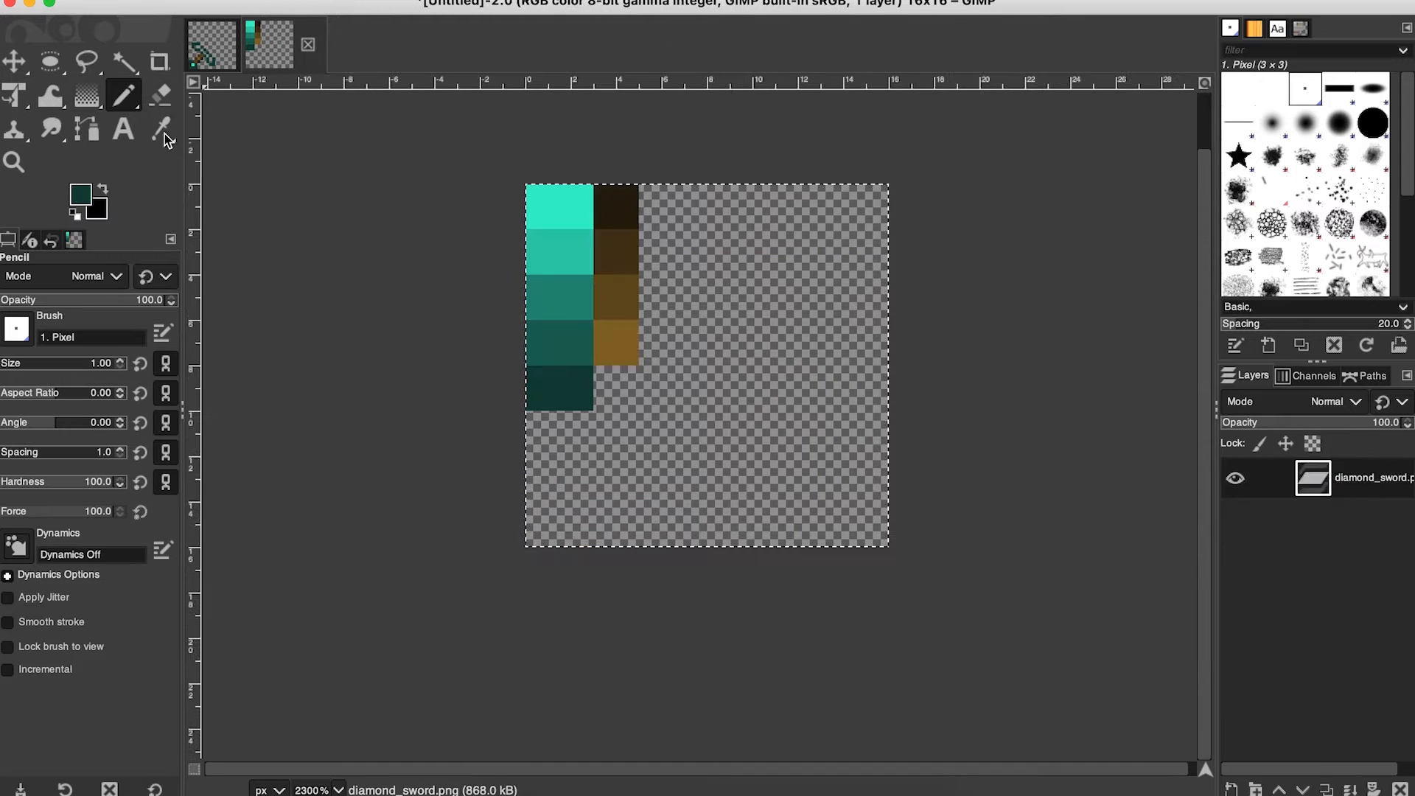
{"action": "key", "text": "o"}
{"action": "left_click", "coordinate": [544, 298]}
{"action": "left_click", "coordinate": [212, 44]}
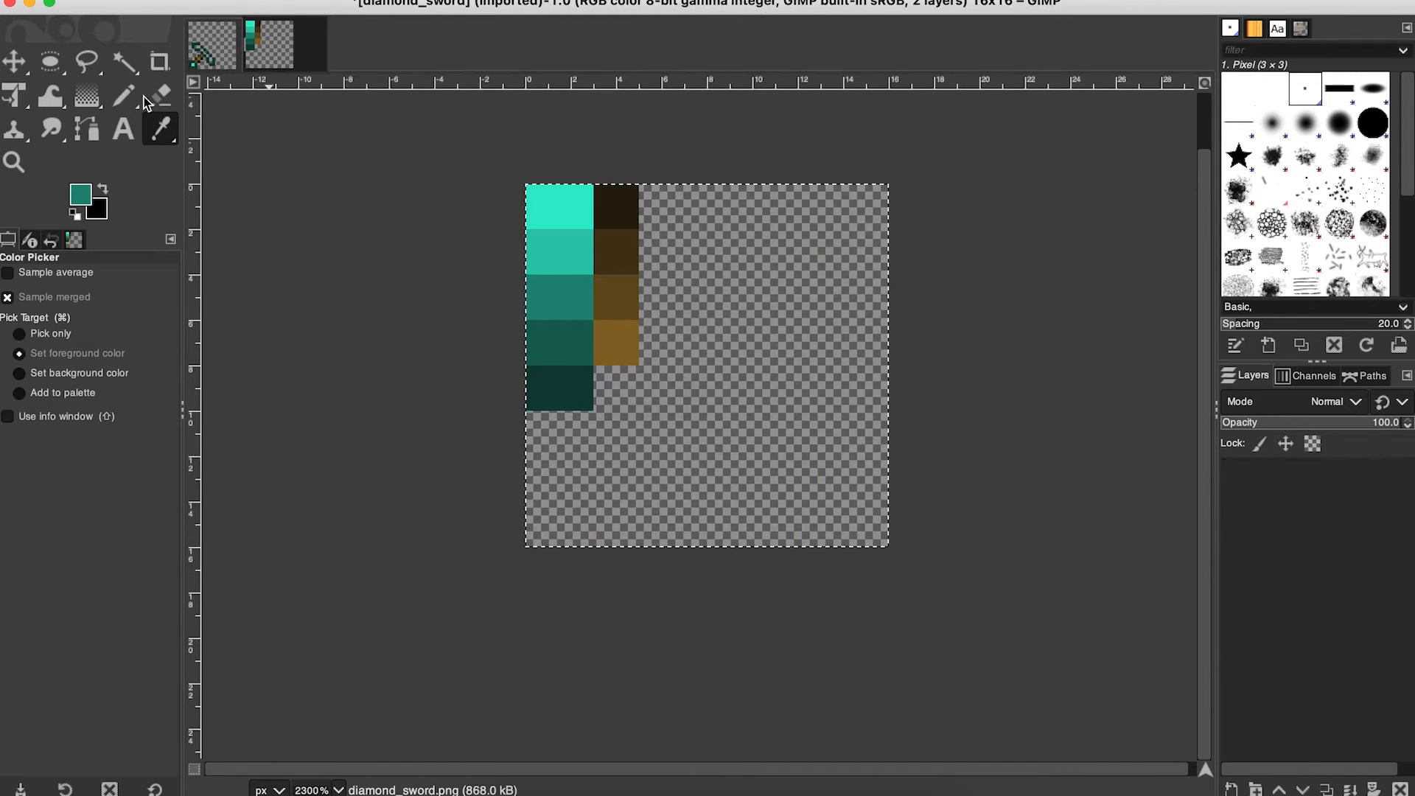
{"action": "key", "text": "n"}
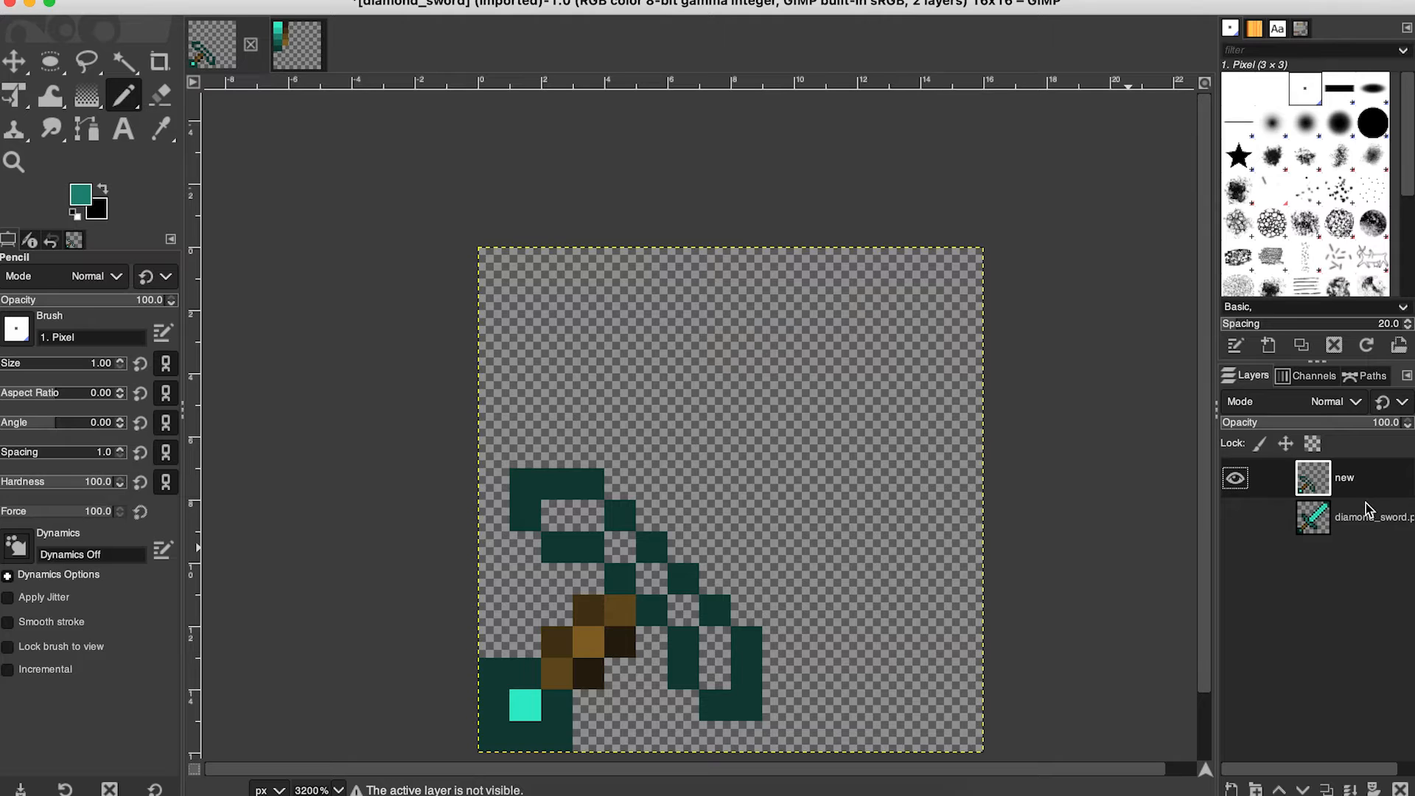
Compare the redrawn guard outline with the original sword by toggling the original layer's visibility.
{"action": "left_click", "coordinate": [1374, 518]}
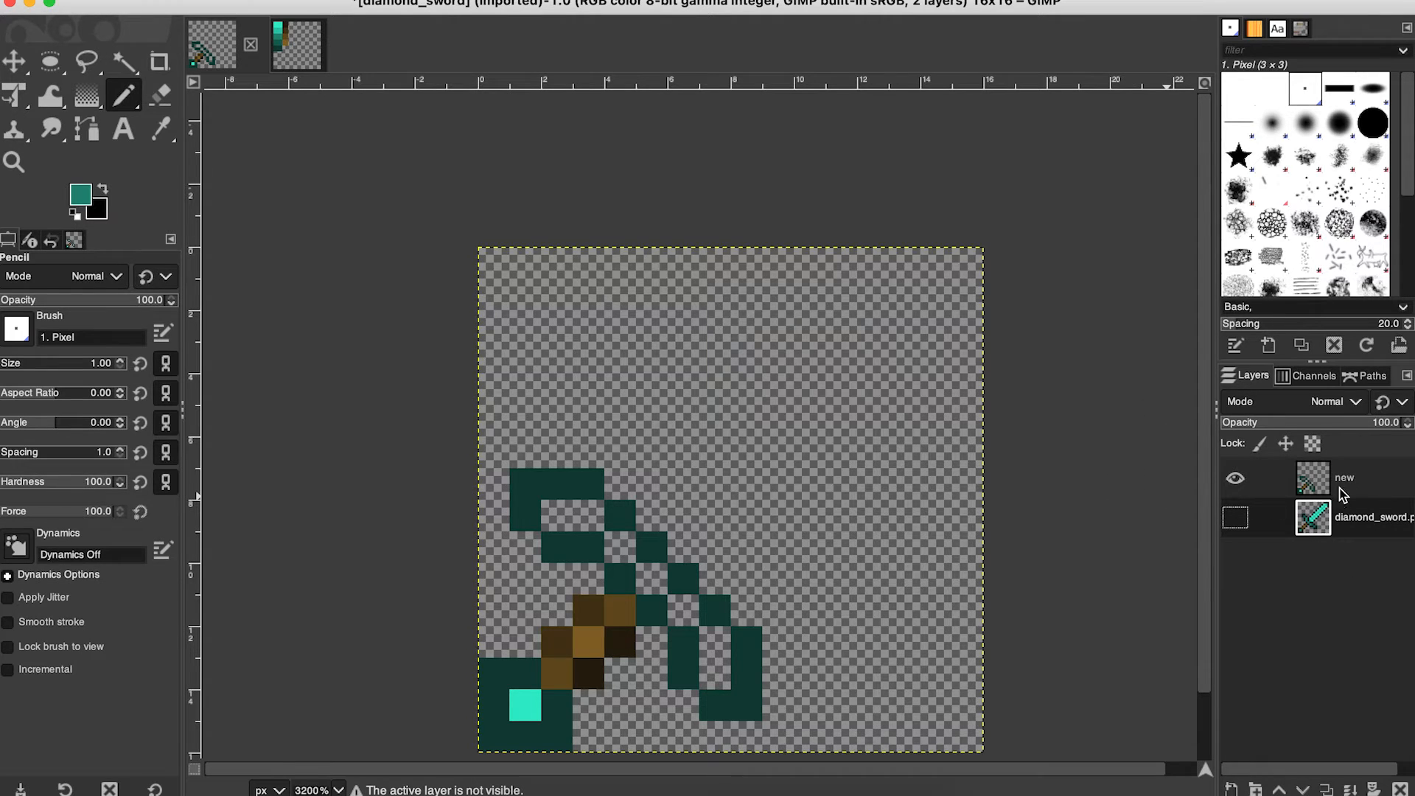
{"action": "left_click", "coordinate": [1235, 517]}
{"action": "left_click", "coordinate": [1236, 518]}
{"action": "left_click", "coordinate": [1236, 517]}
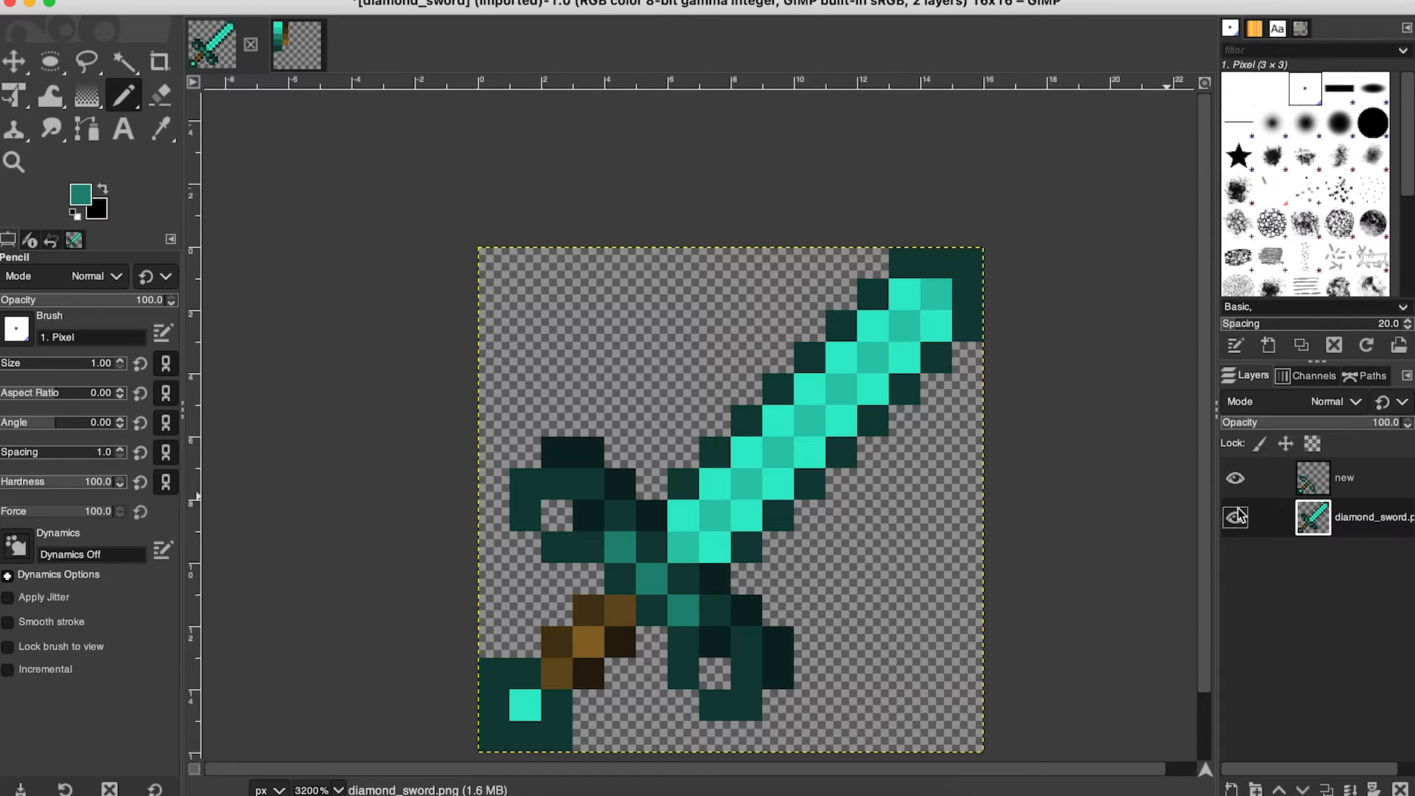
{"action": "left_click", "coordinate": [1236, 517]}
Fill the two-pixel gaps inside both guard tips with medium teal on the new layer.
{"action": "left_click", "coordinate": [1282, 471]}
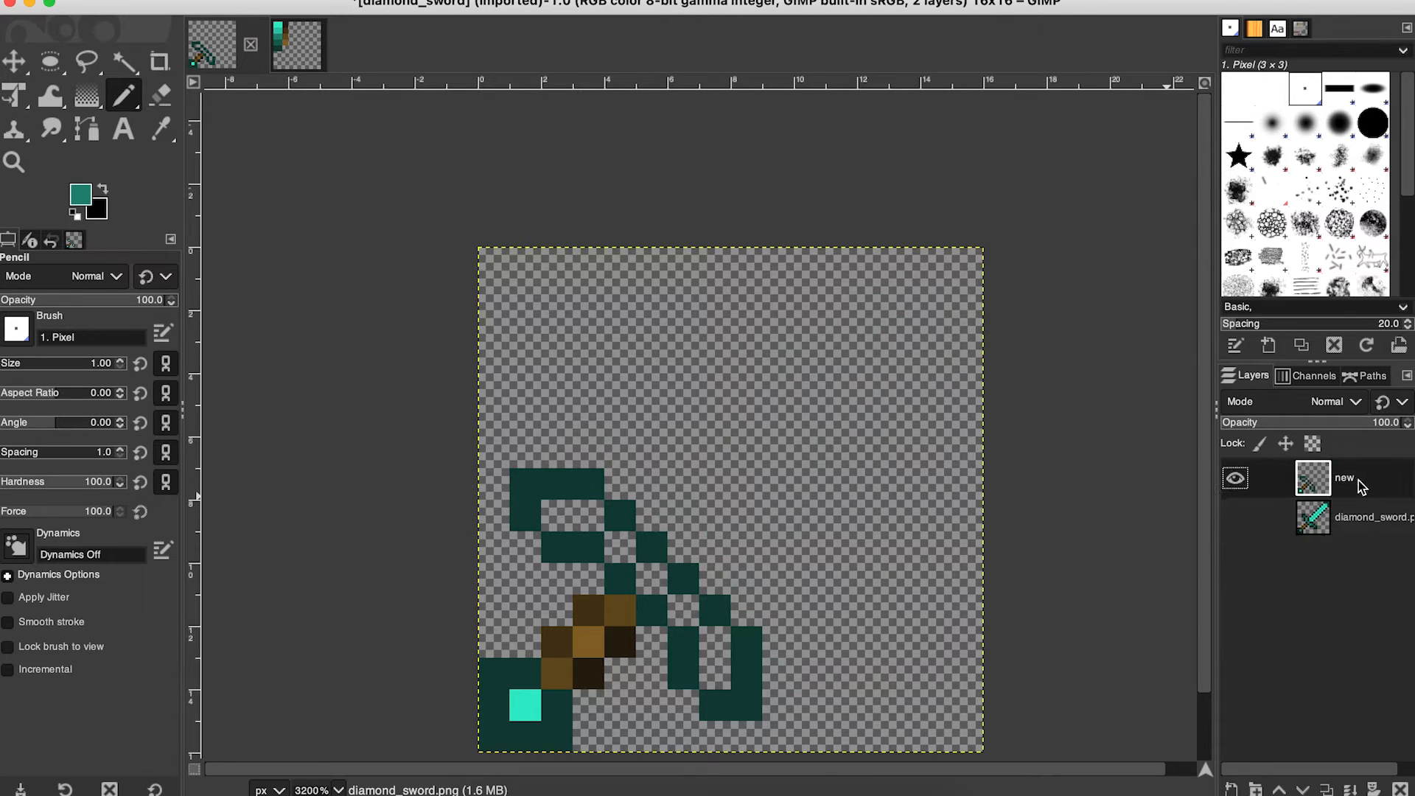
{"action": "left_click", "coordinate": [582, 511]}
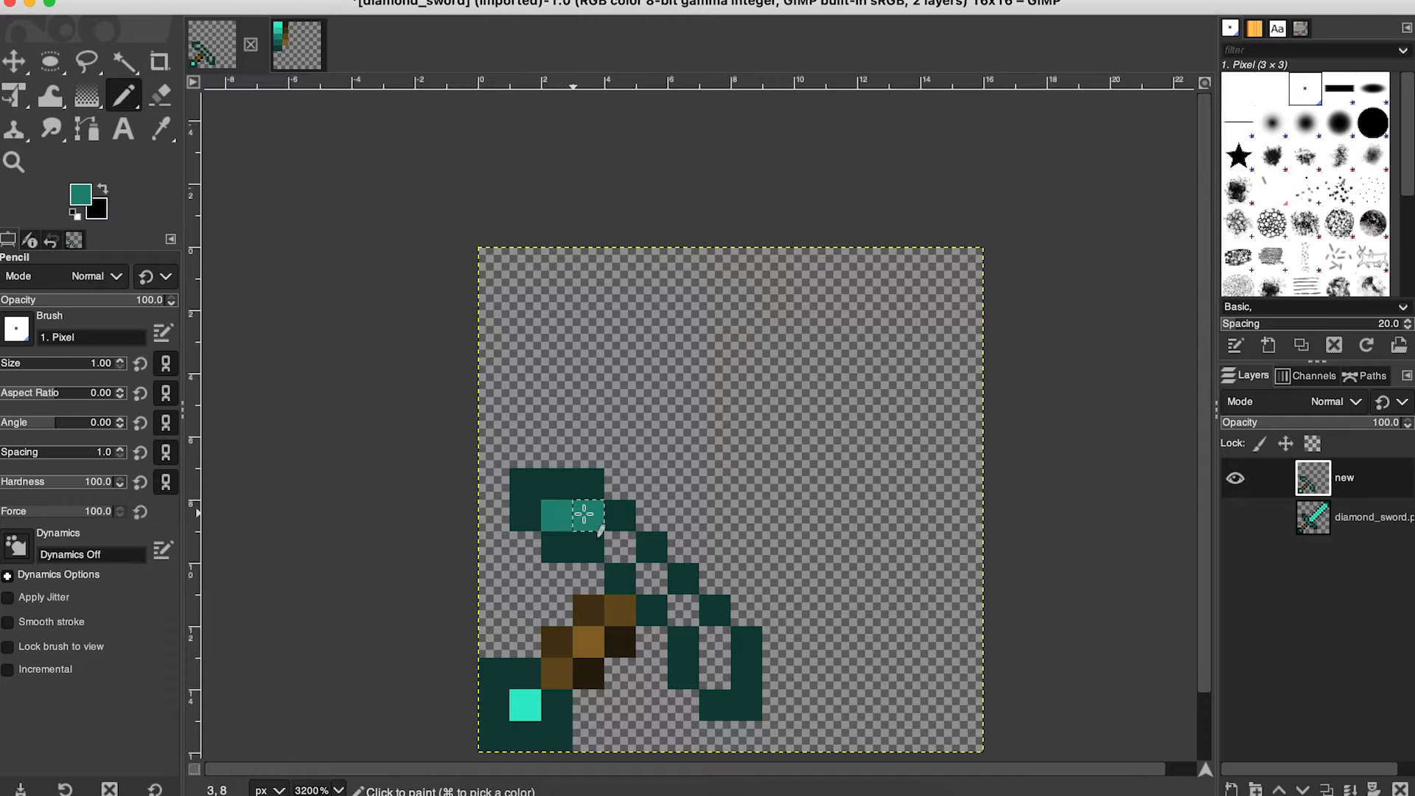
{"action": "left_click_drag", "start_coordinate": [714, 641], "coordinate": [714, 658]}
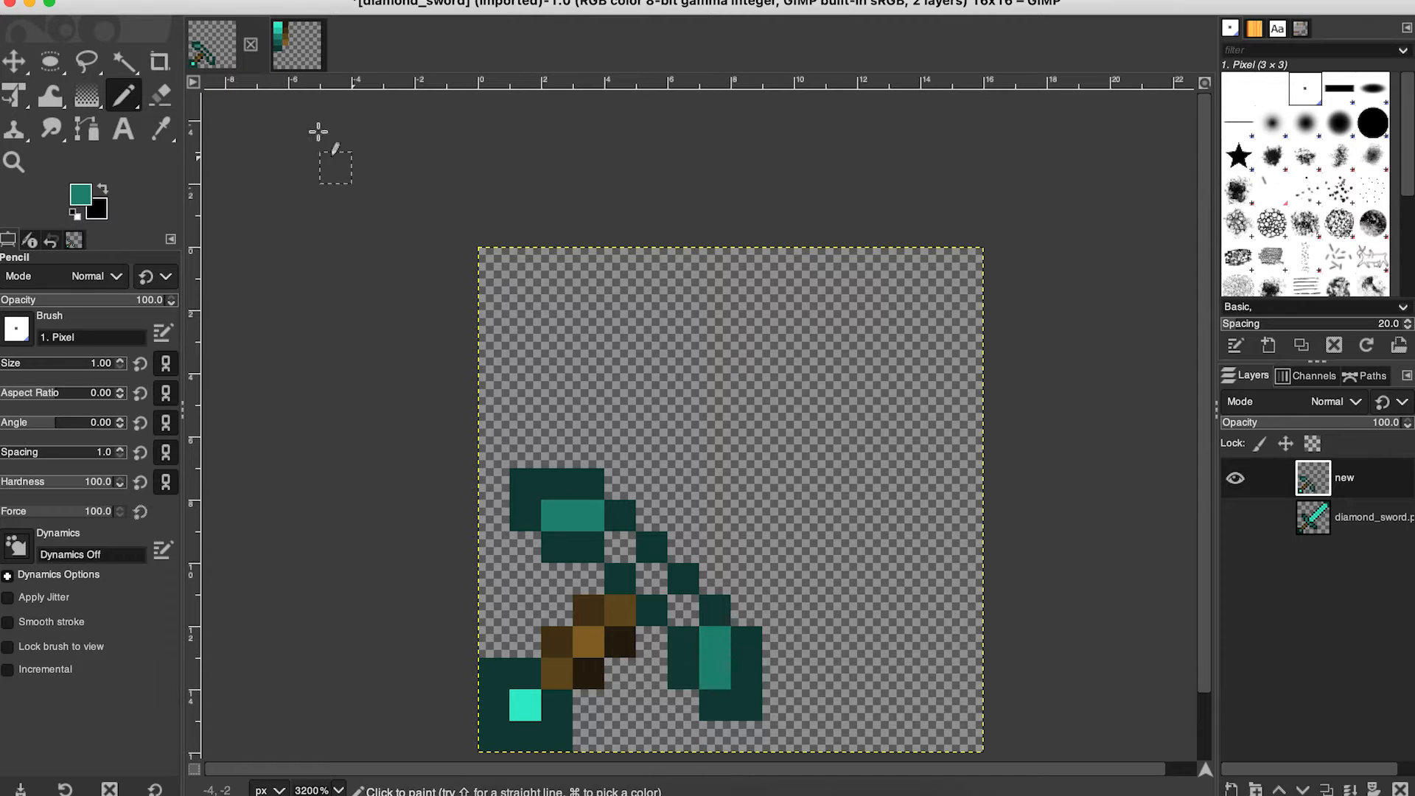
Sample the second-lightest teal from the palette image and pencil the three diagonal pixels along the guard's centre.
{"action": "left_click", "coordinate": [298, 50]}
{"action": "left_click", "coordinate": [159, 134]}
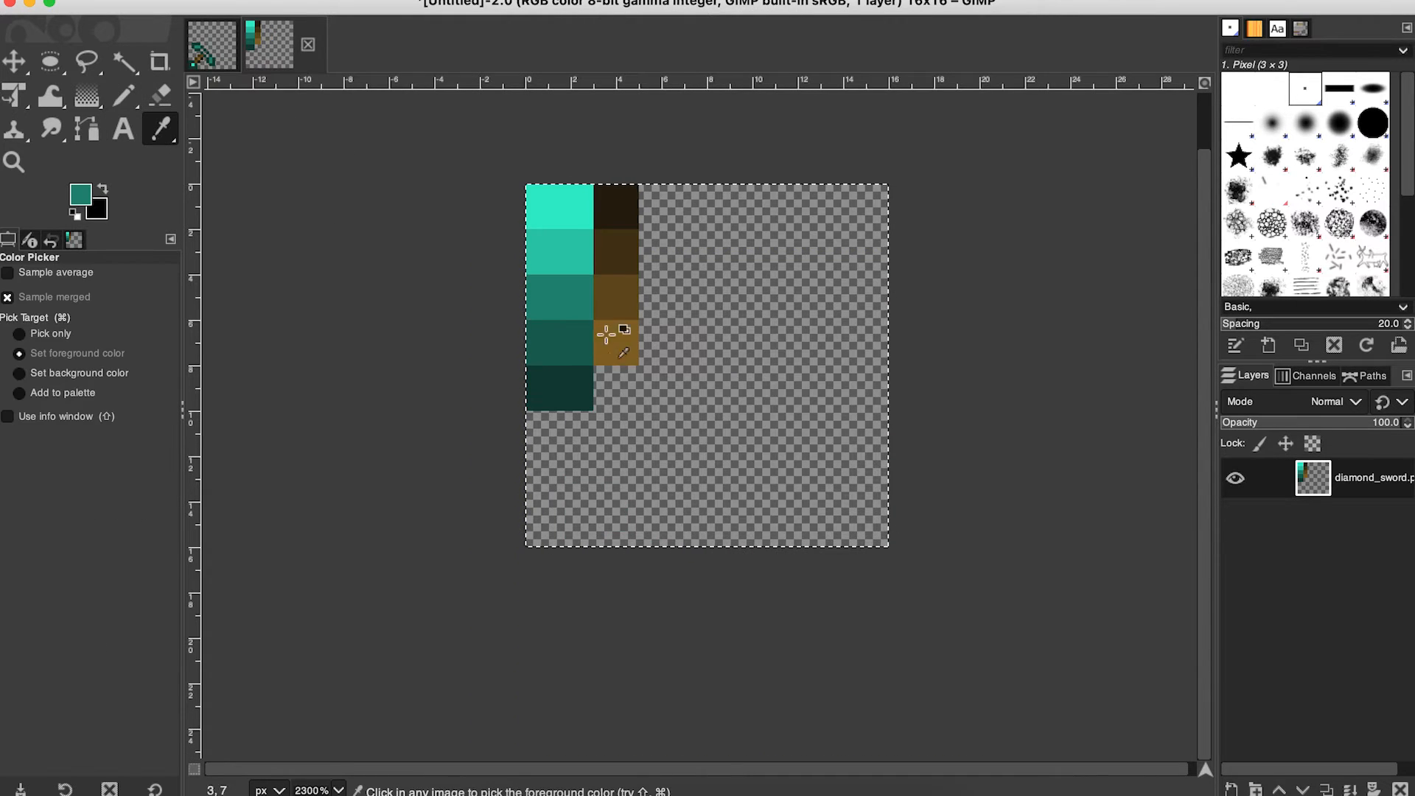
{"action": "left_click", "coordinate": [550, 257]}
{"action": "left_click", "coordinate": [212, 44]}
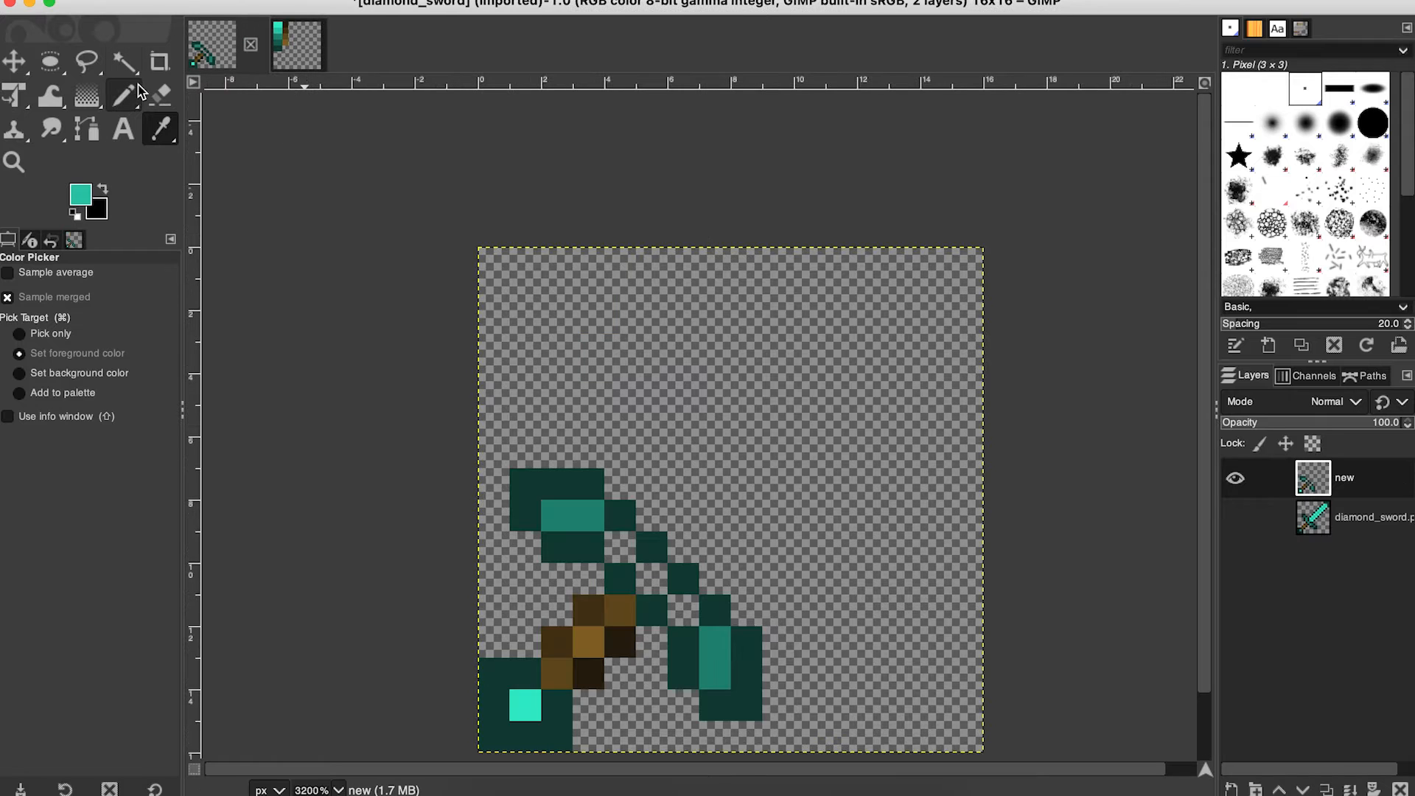
{"action": "key", "text": "n"}
{"action": "left_click", "coordinate": [634, 559]}
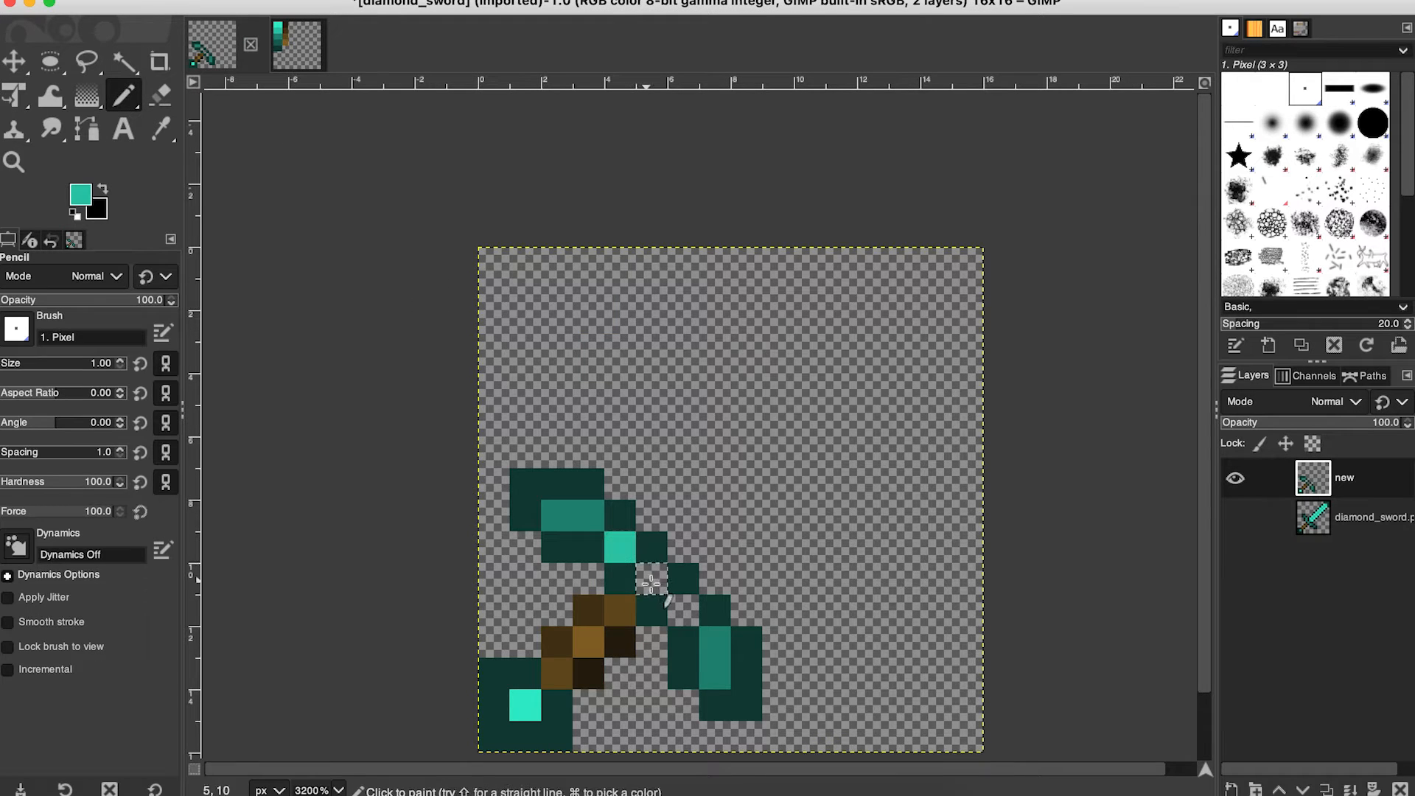
{"action": "left_click", "coordinate": [660, 586]}
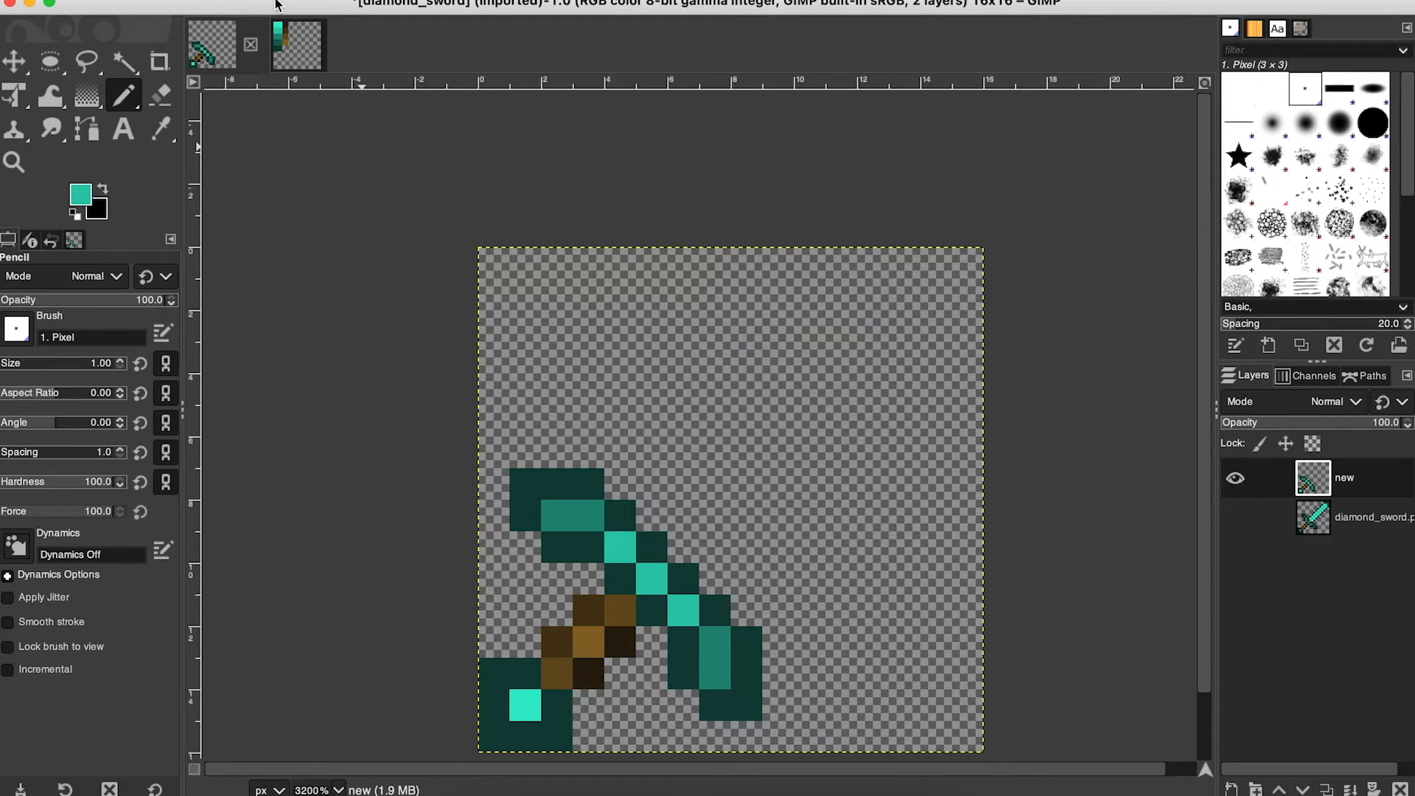
Sample the darkest teal from the palette image and thicken the guard's blade-side outline with two diagonal pixels.
{"action": "left_click", "coordinate": [284, 34]}
{"action": "left_click", "coordinate": [161, 131]}
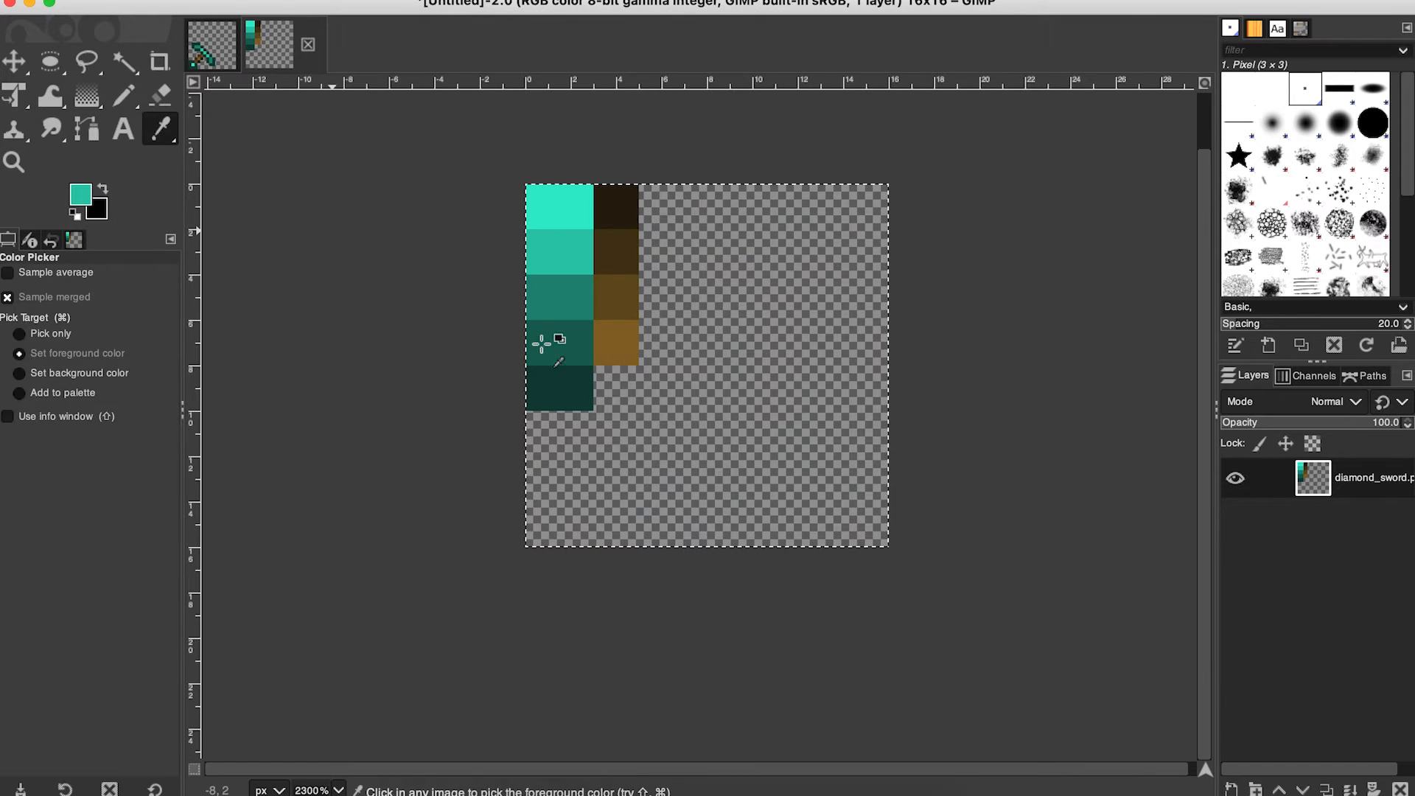
{"action": "left_click", "coordinate": [556, 389]}
{"action": "left_click", "coordinate": [212, 44]}
{"action": "left_click", "coordinate": [122, 97]}
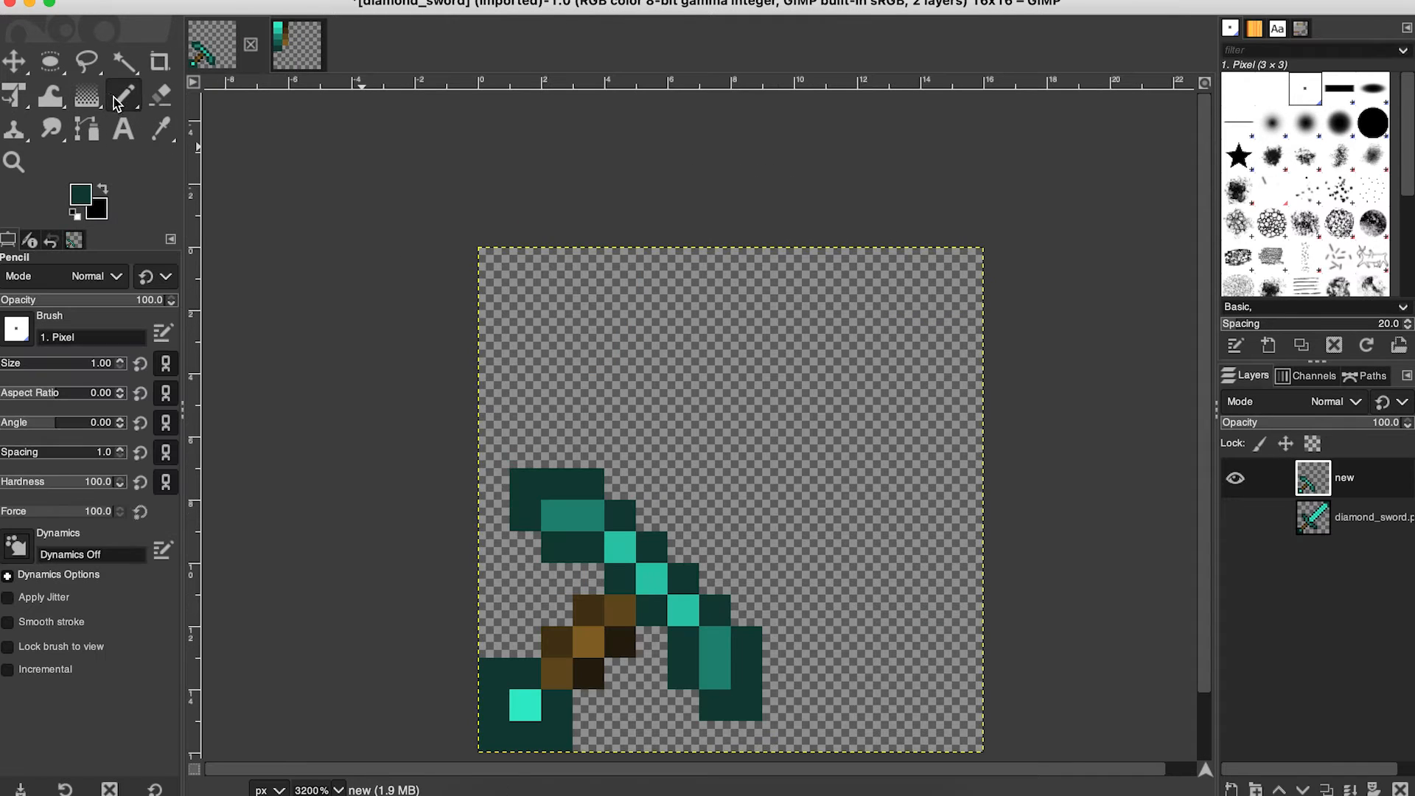
{"action": "left_click", "coordinate": [680, 549]}
{"action": "left_click", "coordinate": [652, 515]}
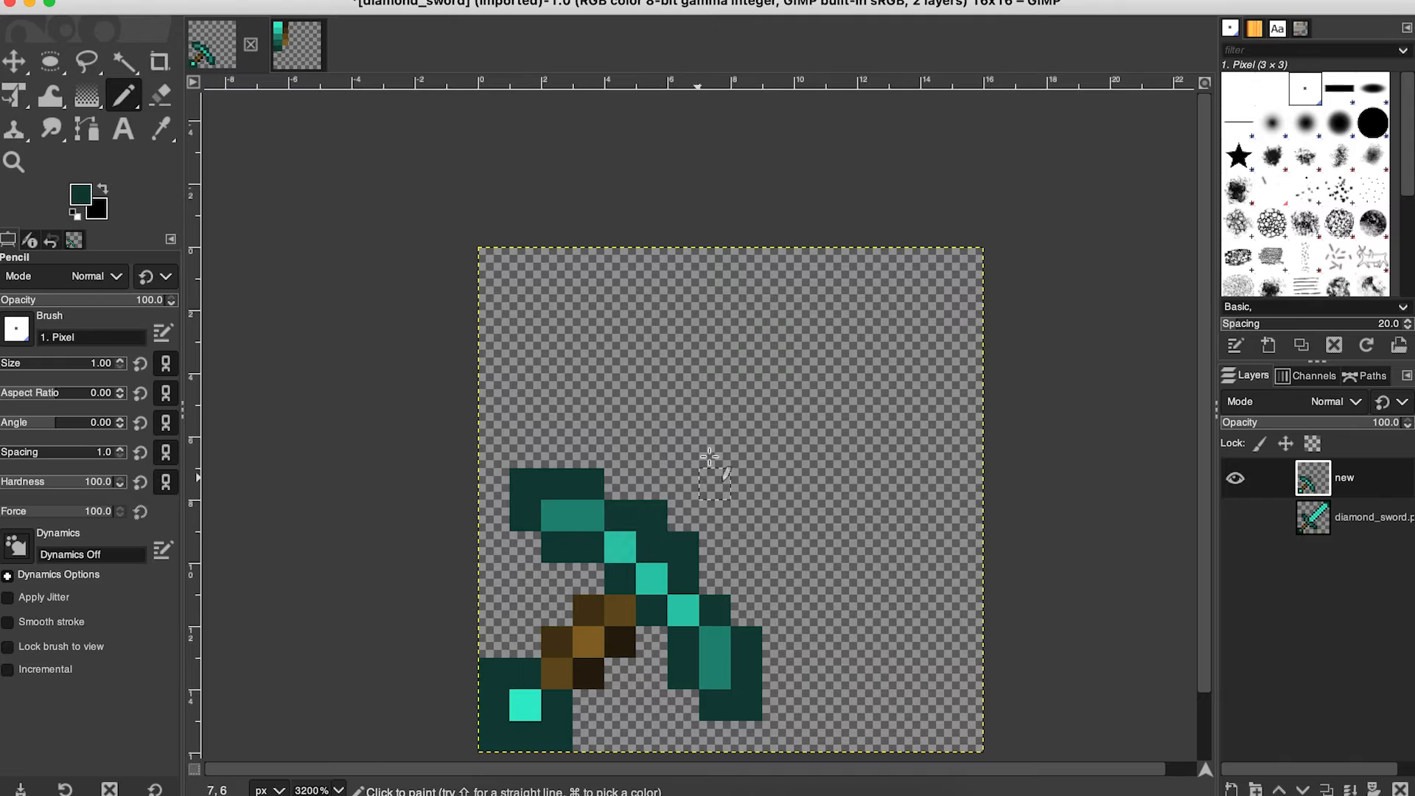
Pencil the start of the blade's edges in dark teal, four diagonal pixels above and three below, plus one more guard pixel.
{"action": "left_click", "coordinate": [683, 484]}
{"action": "left_click", "coordinate": [722, 445]}
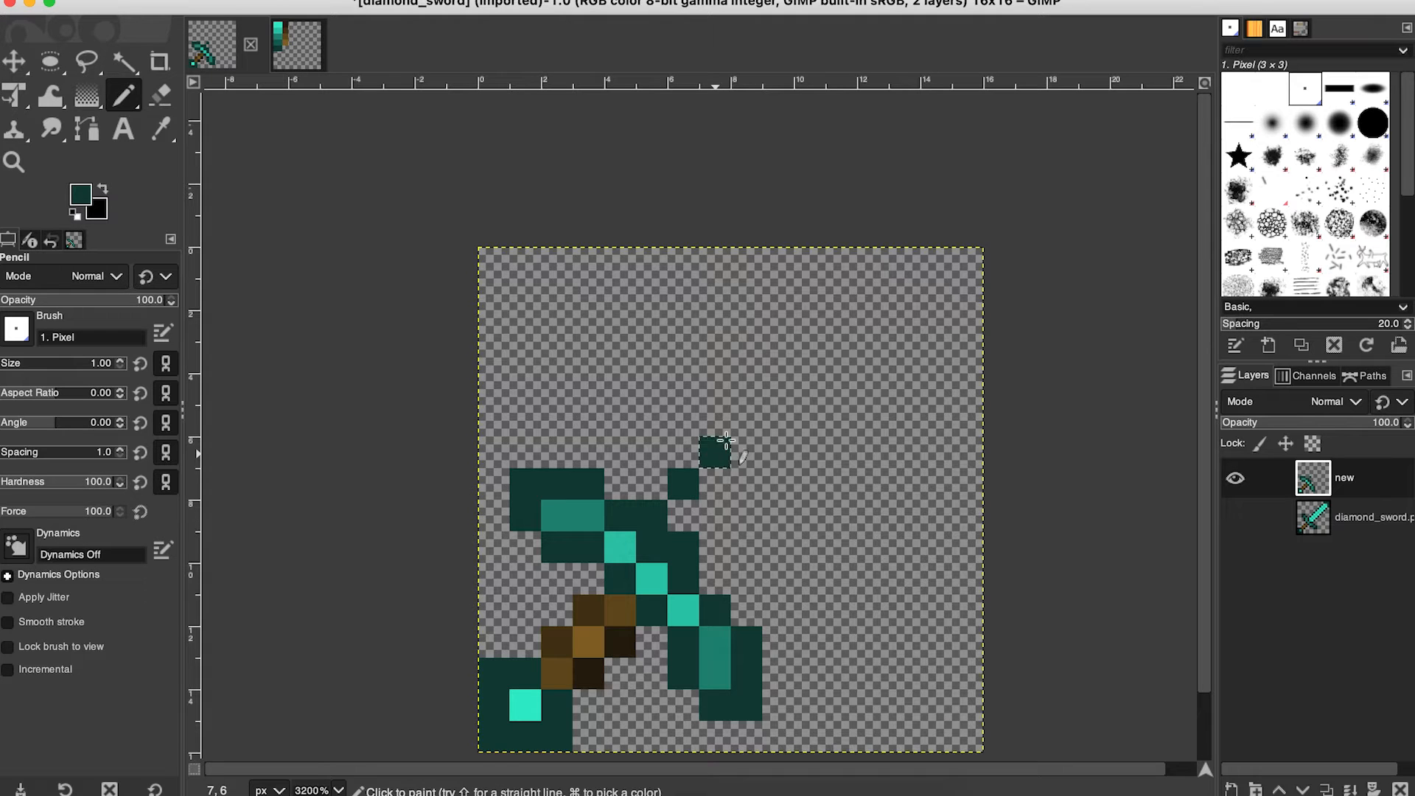
{"action": "left_click", "coordinate": [774, 395], "text": "shift"}
{"action": "left_click", "coordinate": [728, 575]}
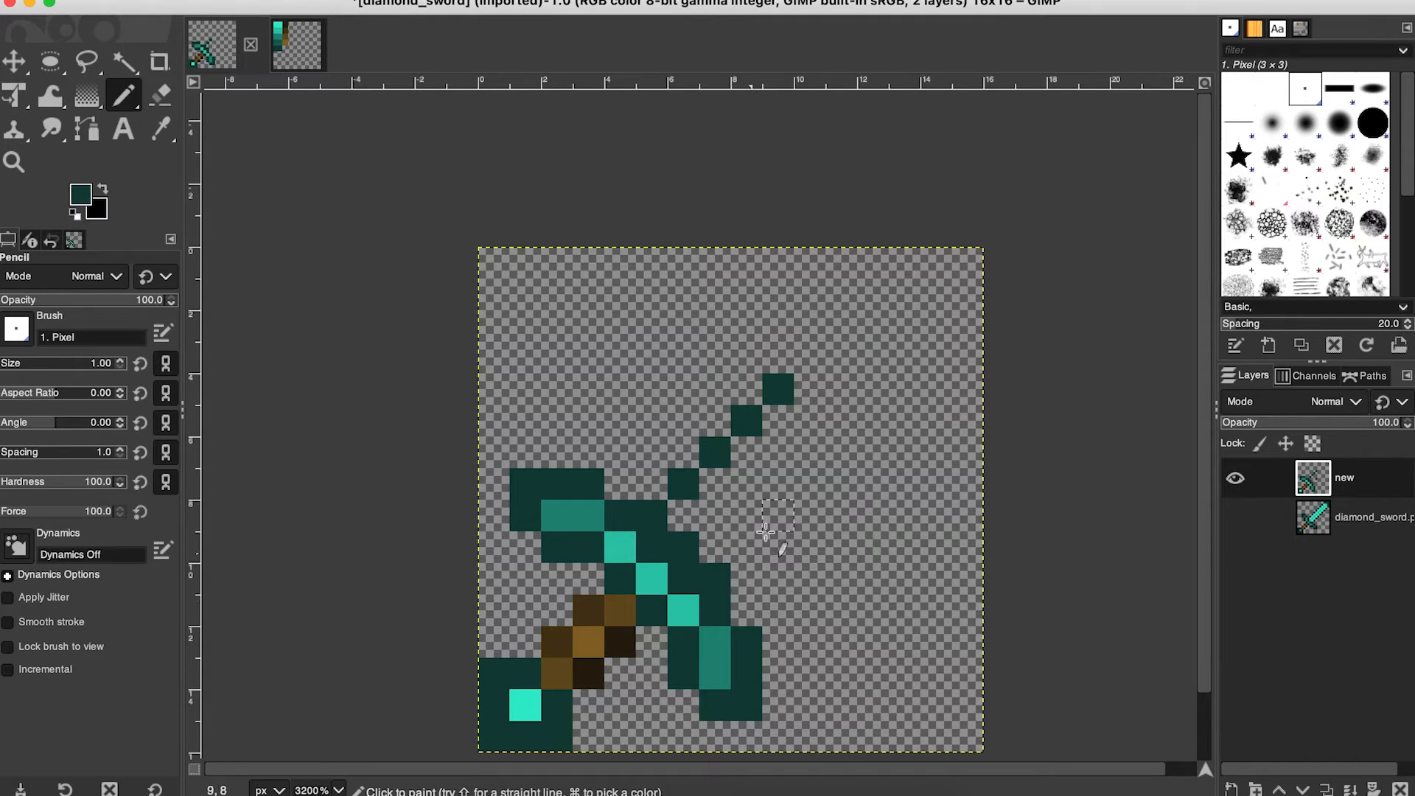
{"action": "left_click", "coordinate": [776, 514], "text": "shift"}
{"action": "left_click", "coordinate": [810, 483]}
Erase the extra guard pixel at the blade's base and redraw the guard pixel directly beneath it in dark teal.
{"action": "left_click", "coordinate": [160, 94]}
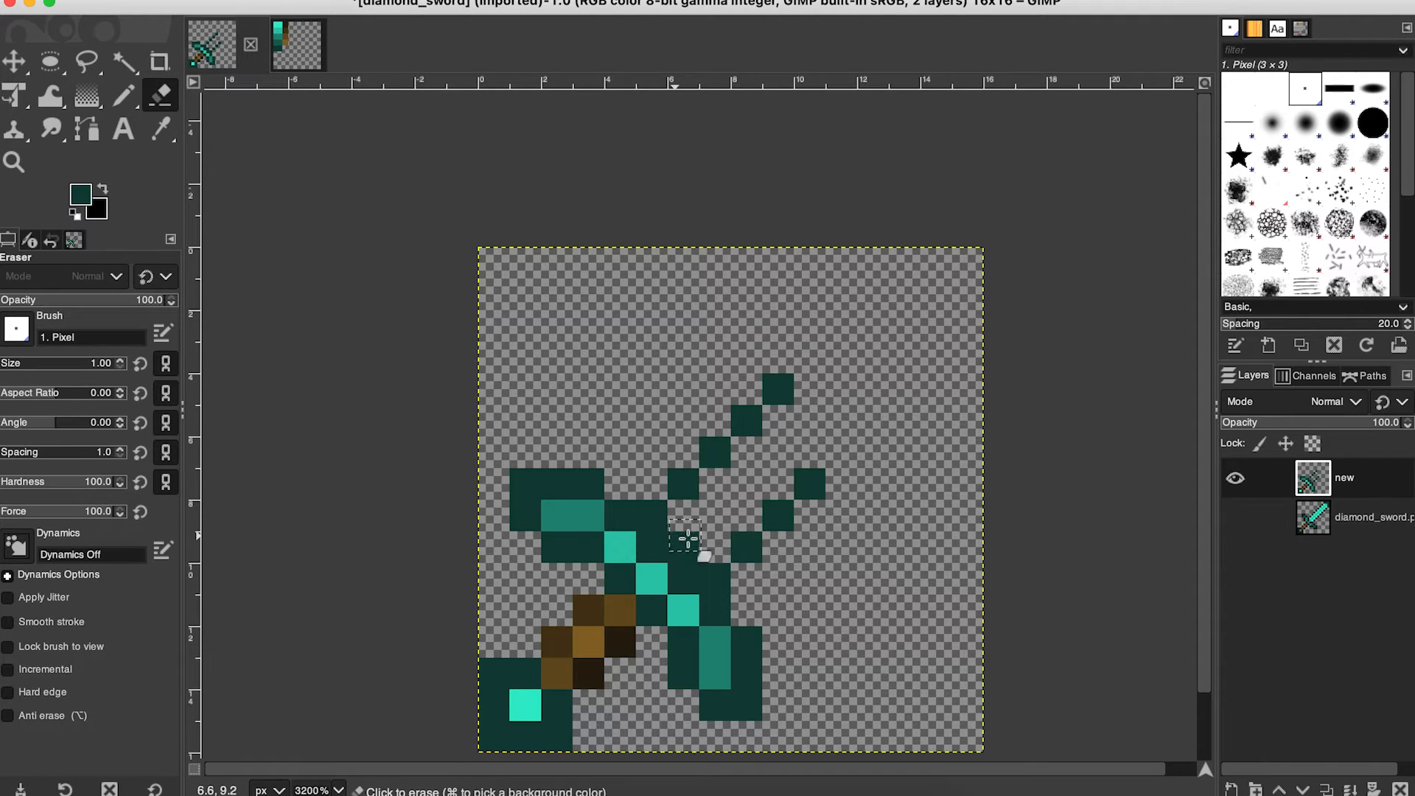
{"action": "left_click", "coordinate": [683, 579]}
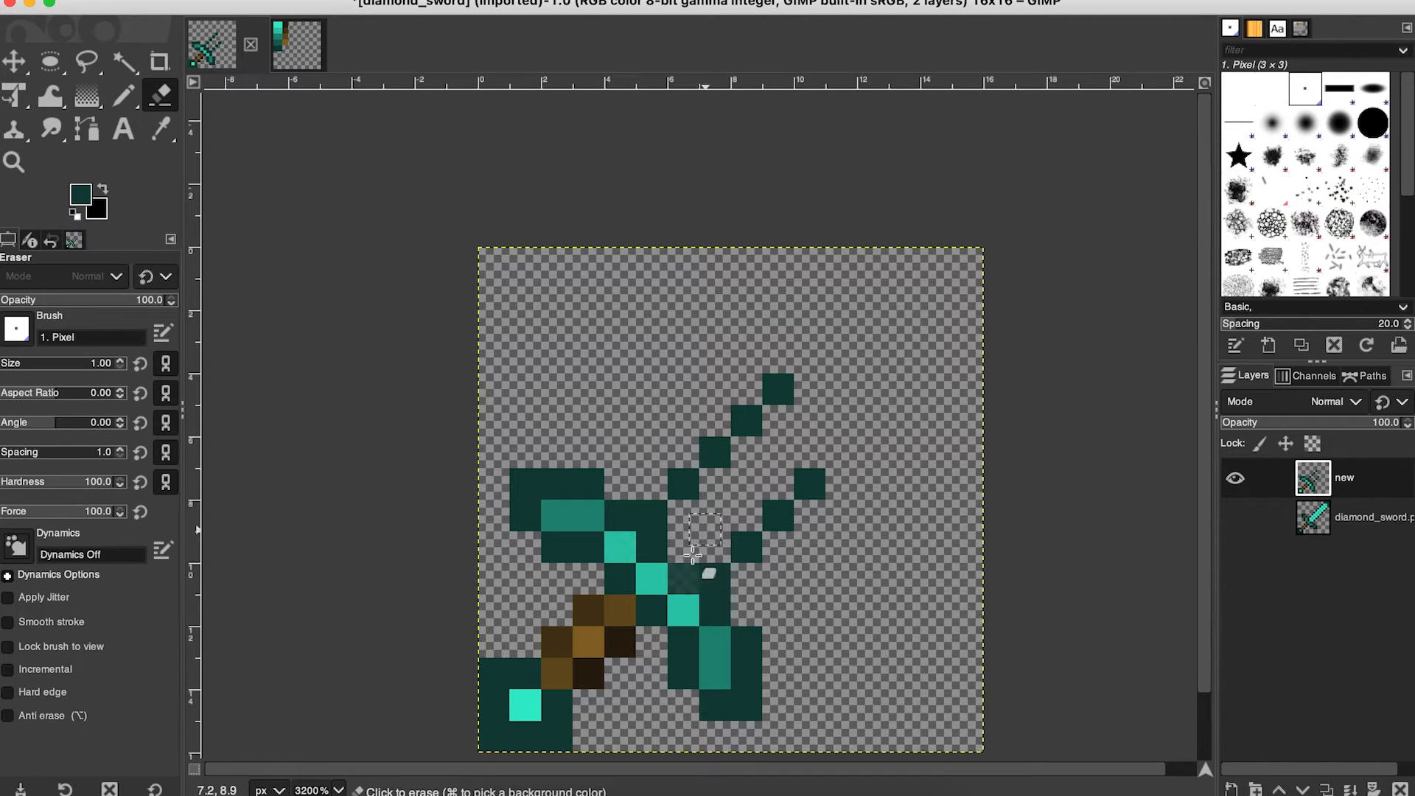
{"action": "left_click", "coordinate": [134, 107]}
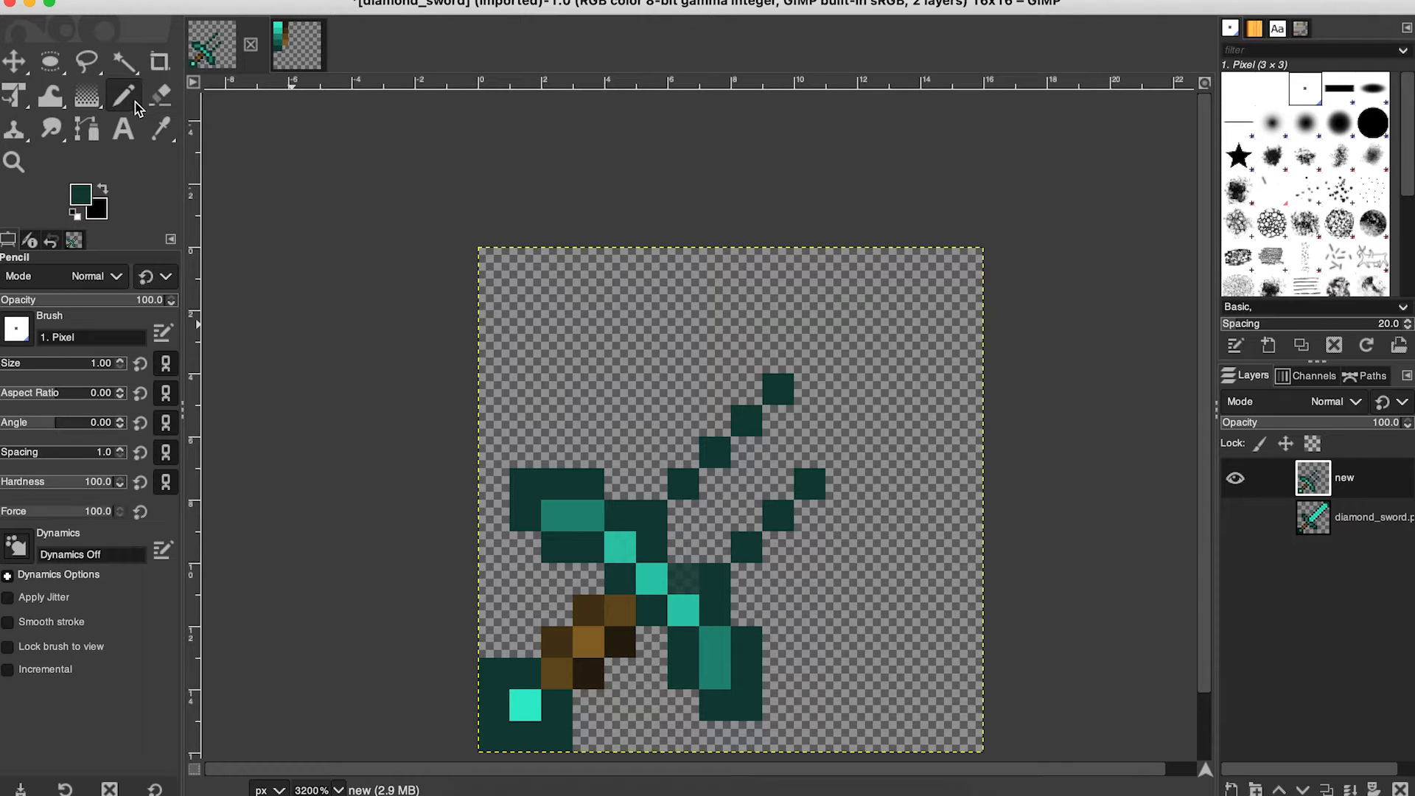
{"action": "left_click", "coordinate": [683, 578]}
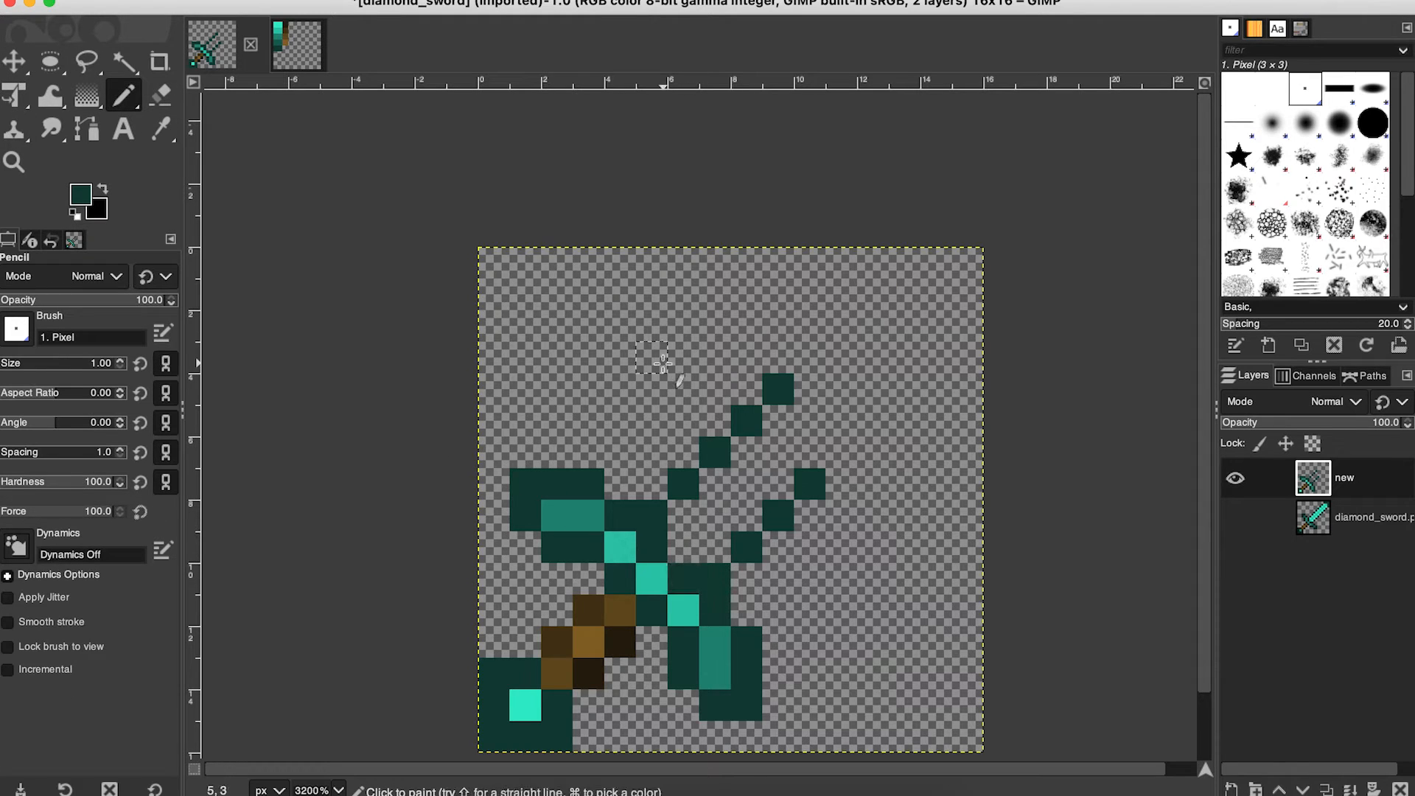
Extend both blade edges diagonally in dark teal and close the tip with a four-pixel horizontal row and one pixel below its outer end.
{"action": "left_click", "coordinate": [817, 353]}
{"action": "left_click", "coordinate": [834, 333]}
{"action": "left_click", "coordinate": [936, 325], "text": "shift"}
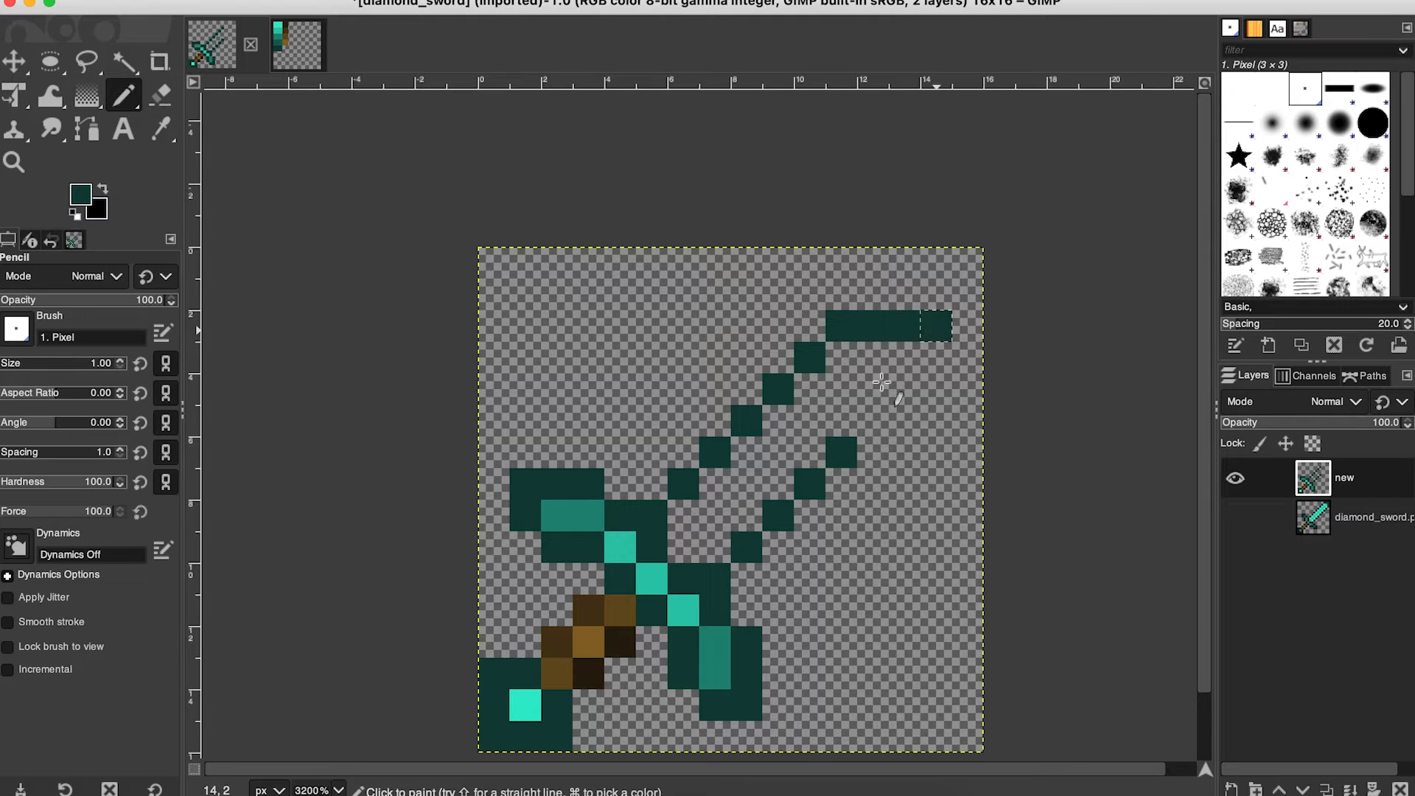
{"action": "left_click", "coordinate": [899, 400], "text": "shift"}
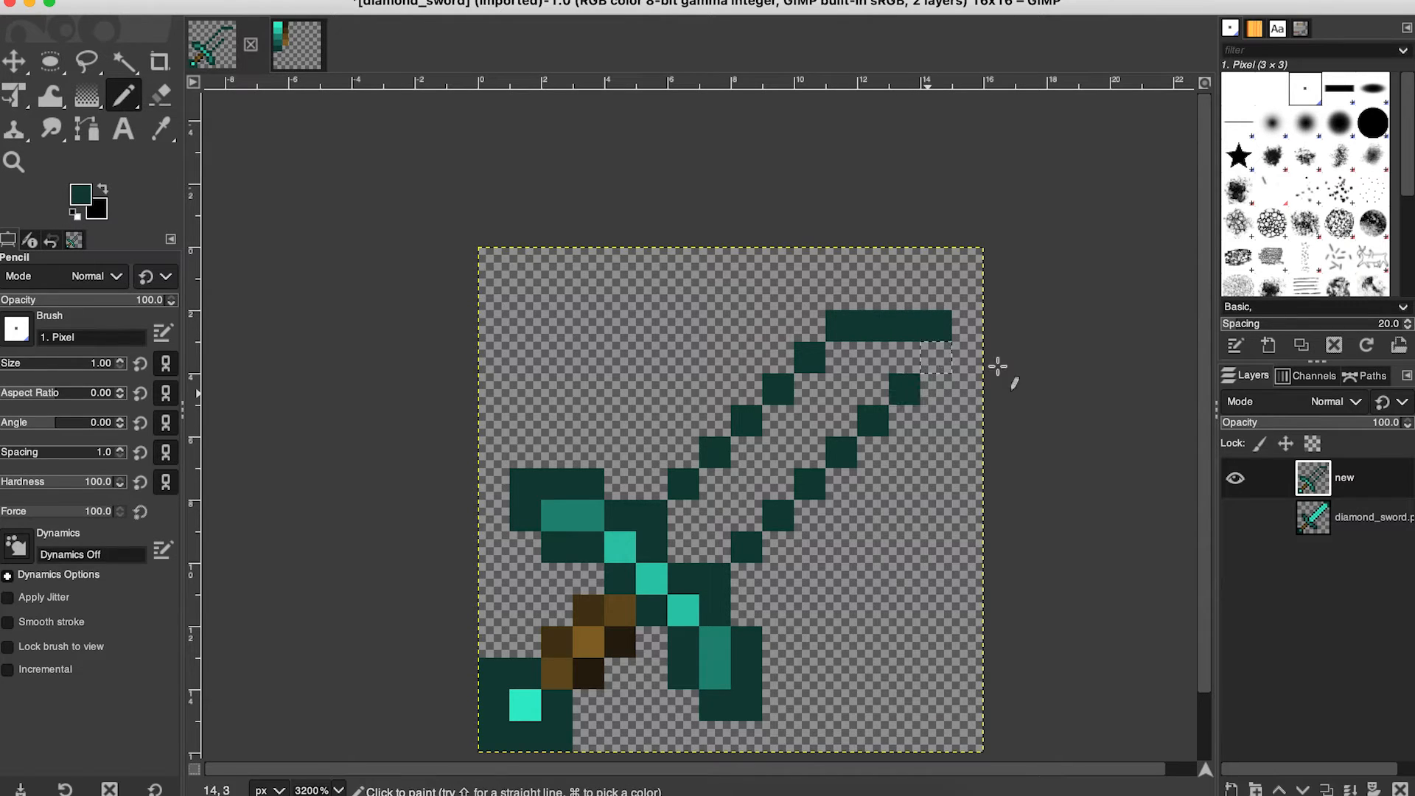
{"action": "left_click", "coordinate": [936, 356]}
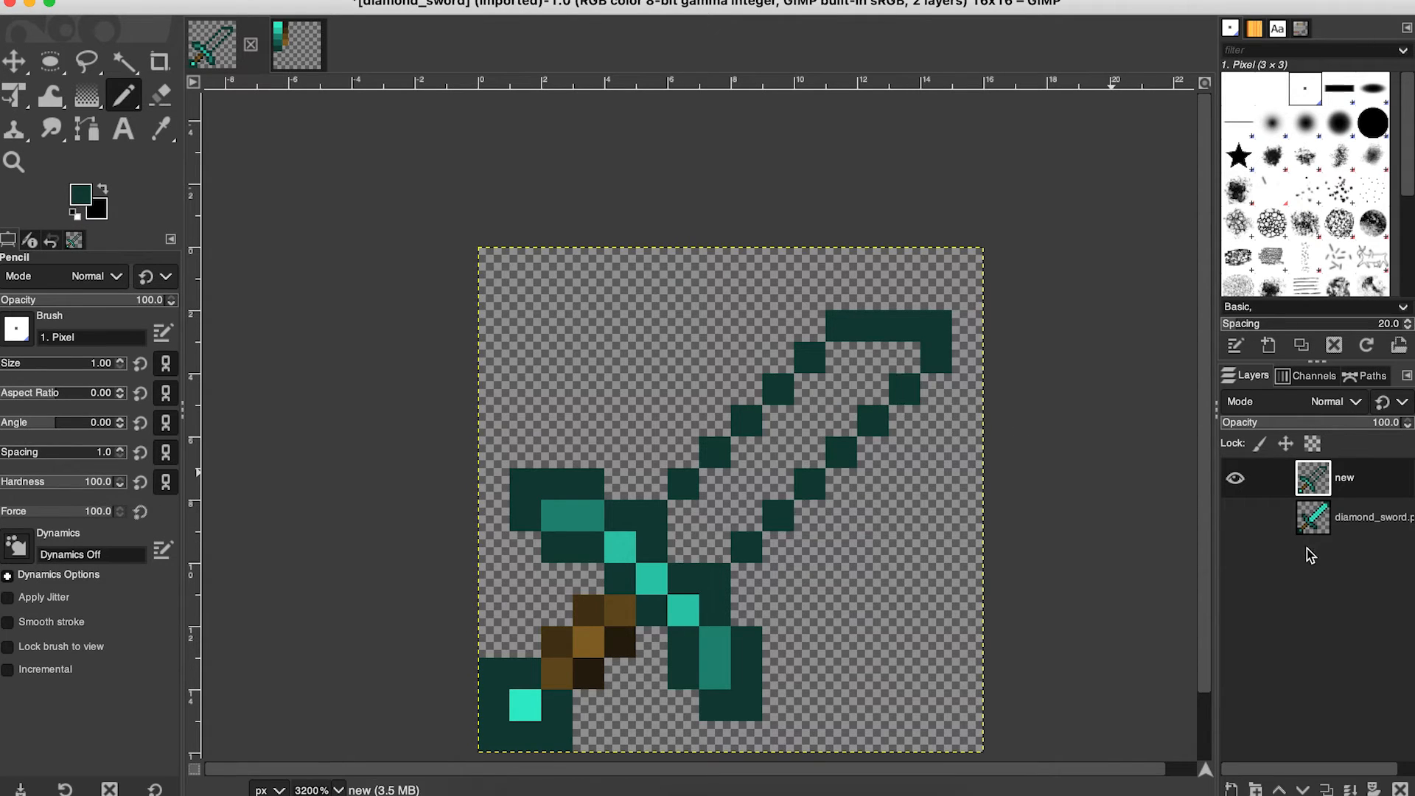
Compare the finished blade outline with the original sword by toggling the visibility of the two layers.
{"action": "left_click", "coordinate": [1237, 518]}
{"action": "left_click", "coordinate": [1237, 479]}
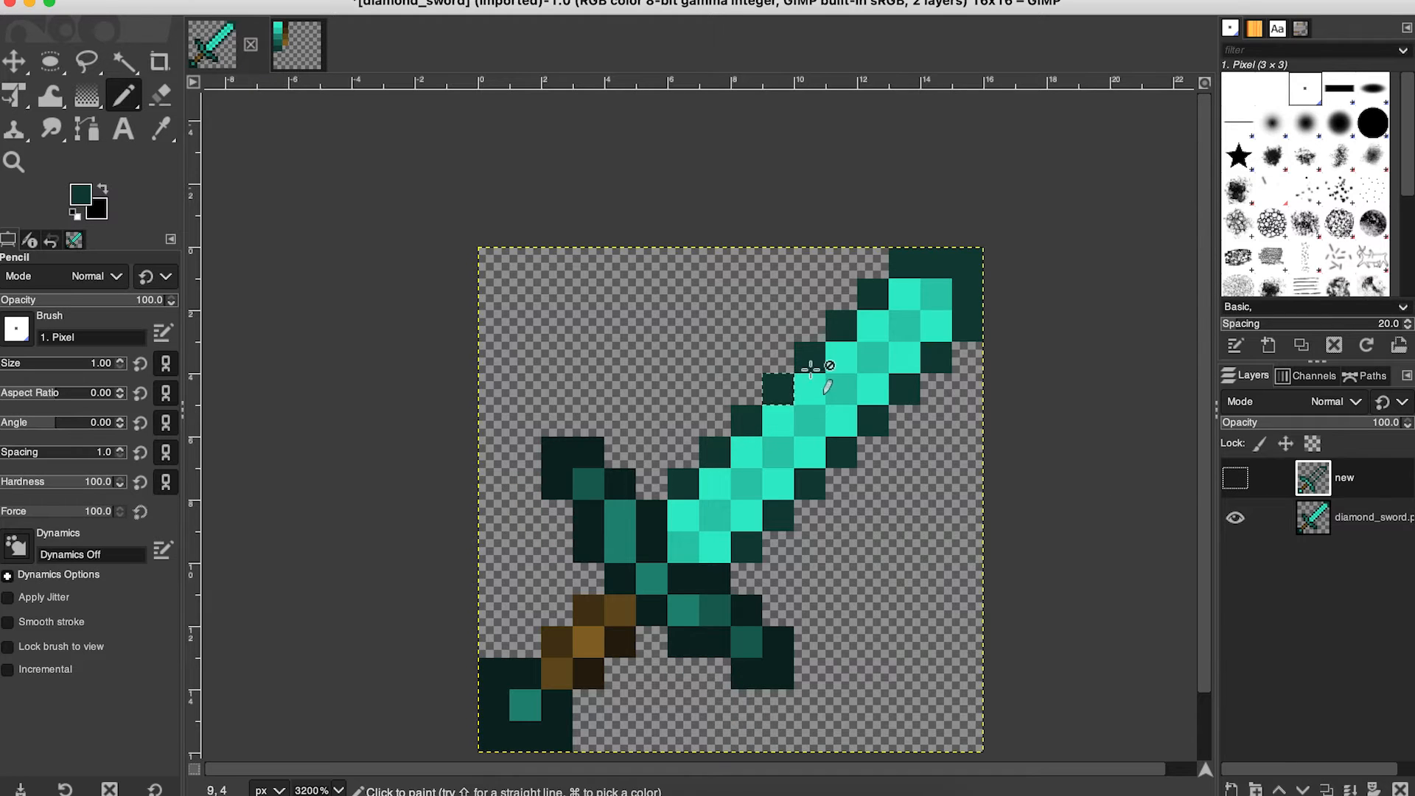
{"action": "left_click", "coordinate": [1236, 479]}
{"action": "left_click", "coordinate": [1235, 477]}
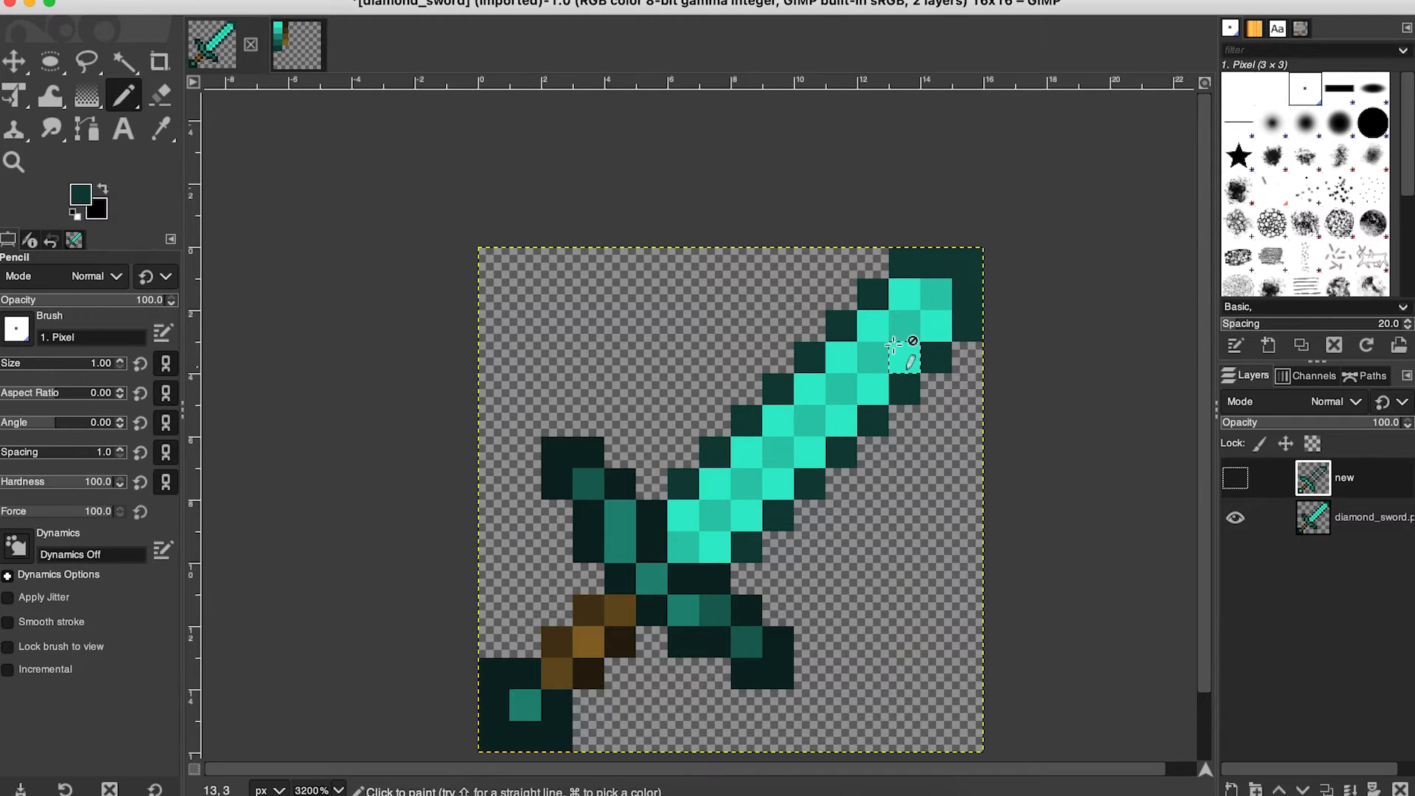
{"action": "left_click", "coordinate": [1236, 479]}
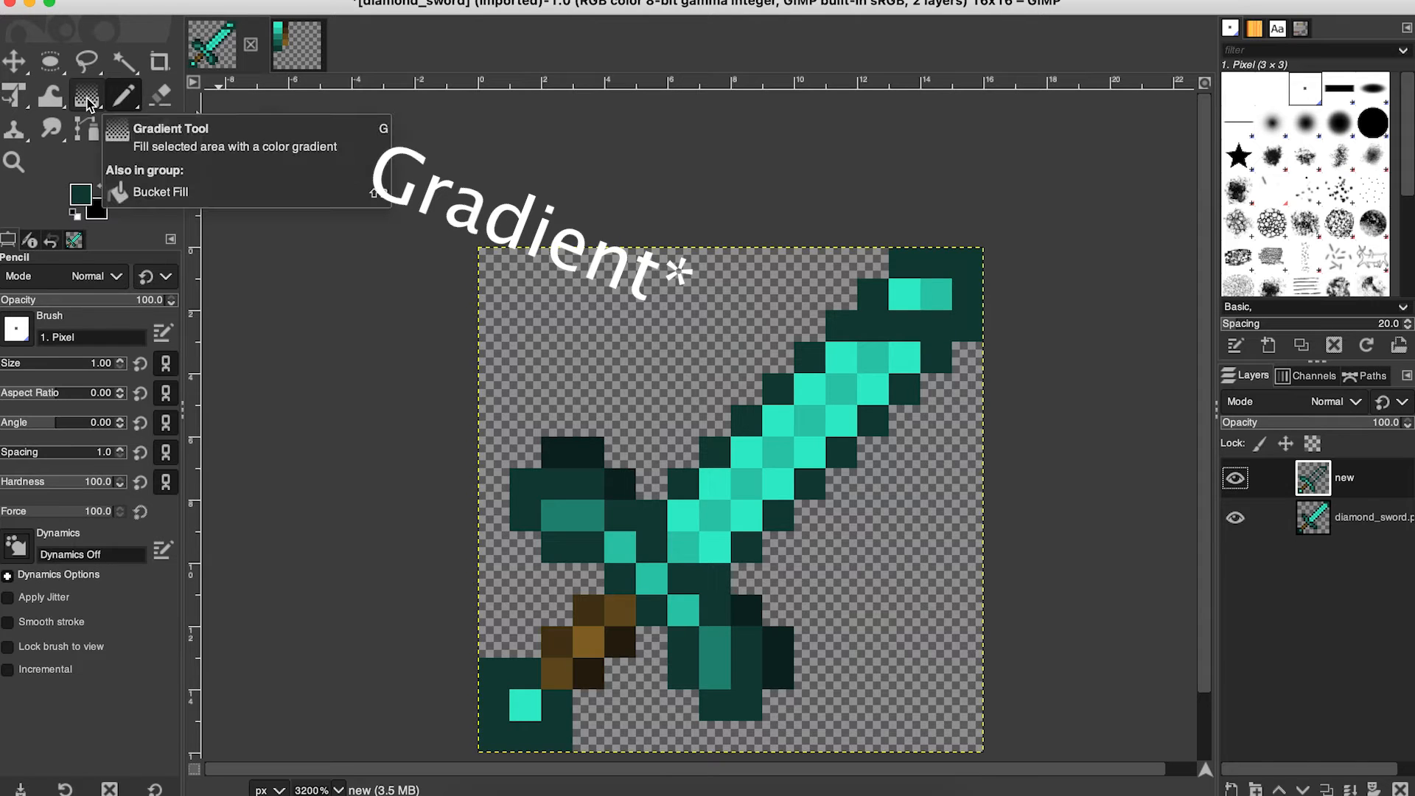
{"action": "key", "text": "shift+b"}
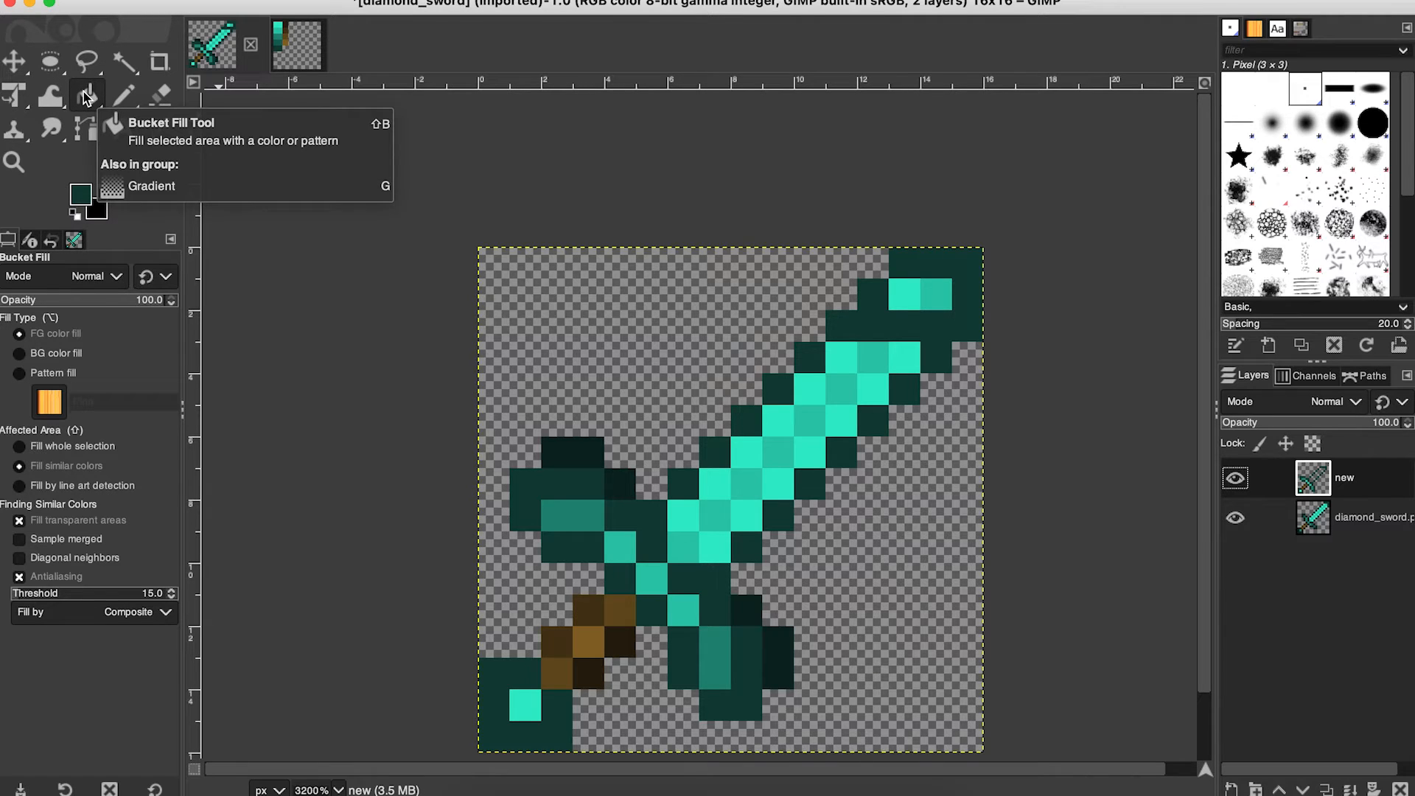
{"action": "key", "text": "g"}
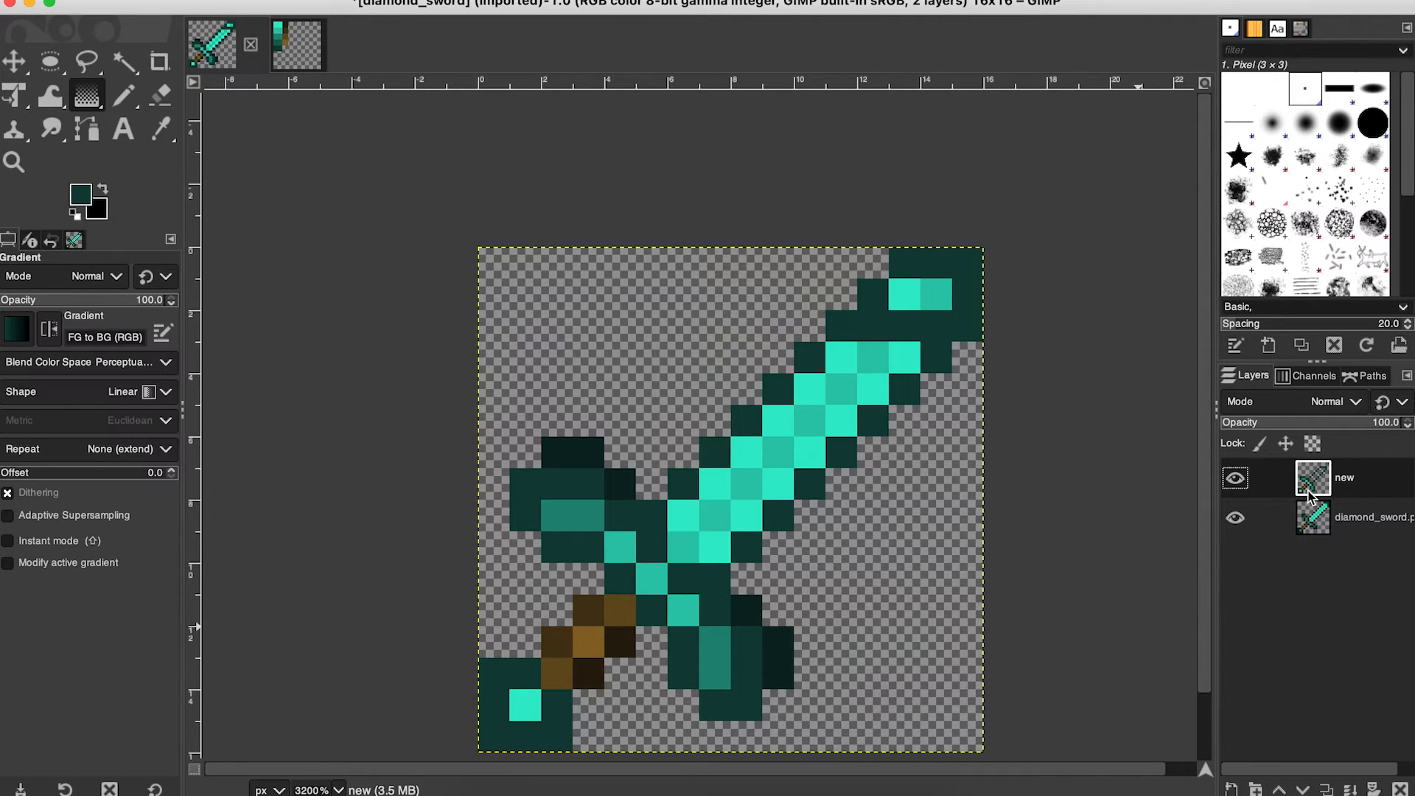
Hide the original sword layer and sample the brightest turquoise swatch from the palette image.
{"action": "left_click", "coordinate": [1241, 519]}
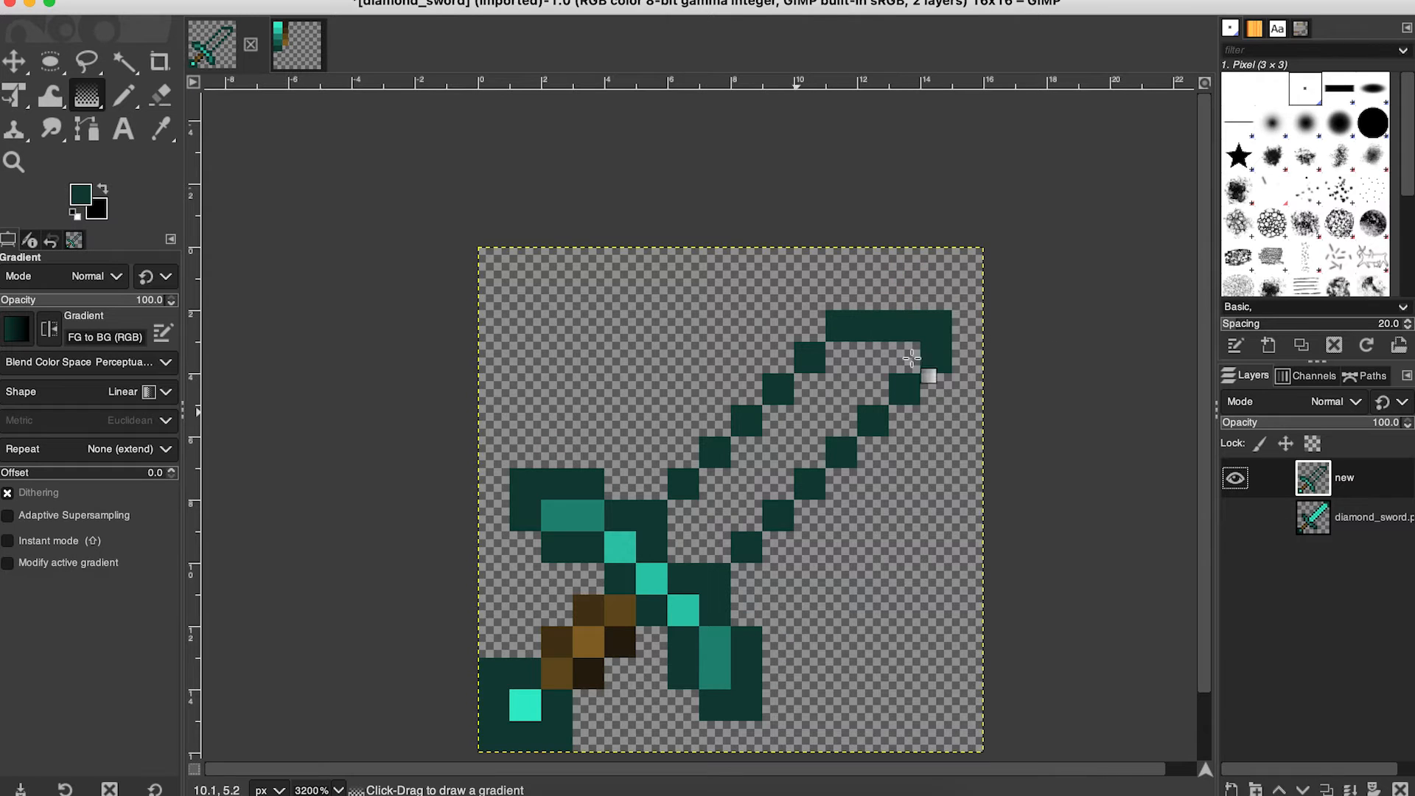
{"action": "left_click", "coordinate": [135, 97]}
{"action": "left_click", "coordinate": [1331, 525]}
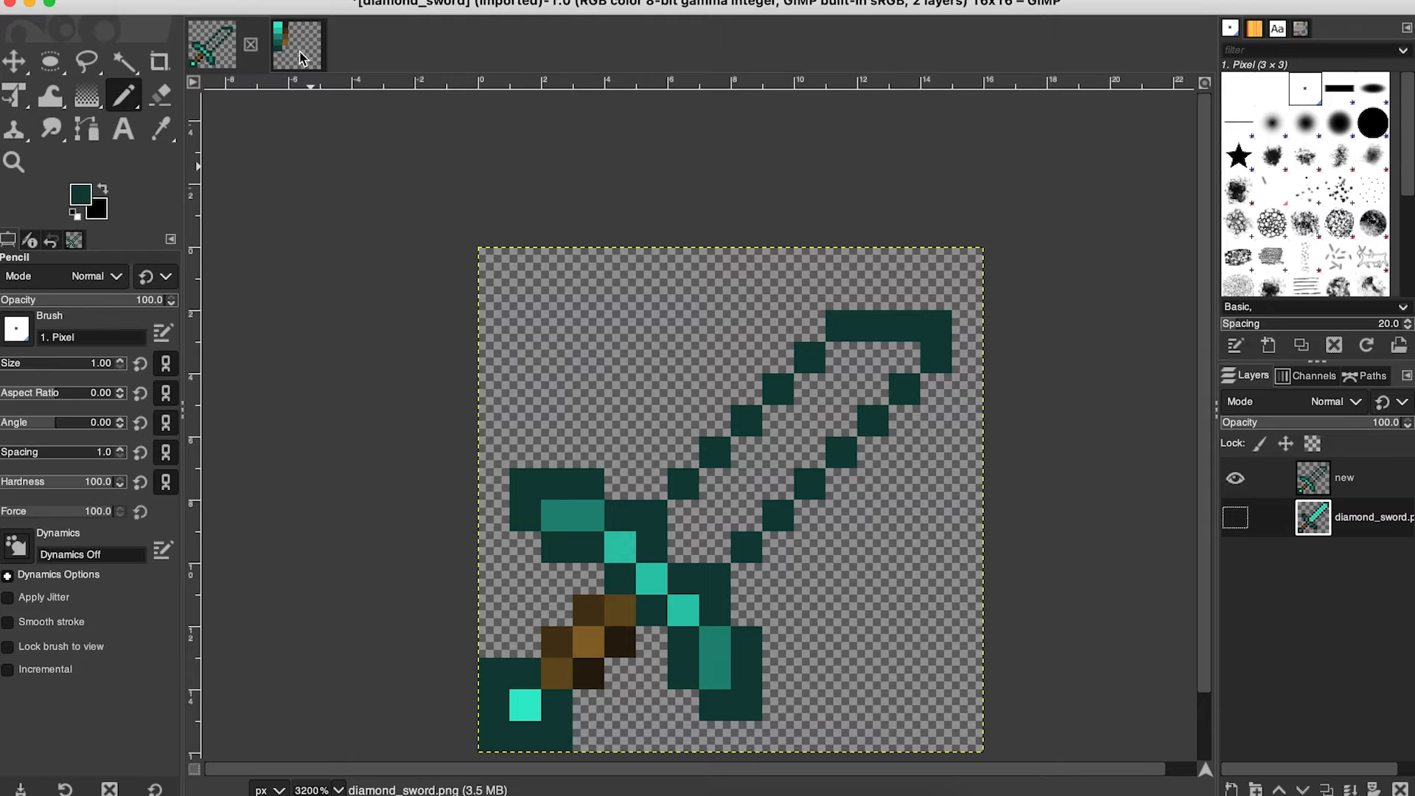
{"action": "left_click", "coordinate": [300, 57]}
{"action": "key", "text": "o"}
{"action": "left_click", "coordinate": [549, 208]}
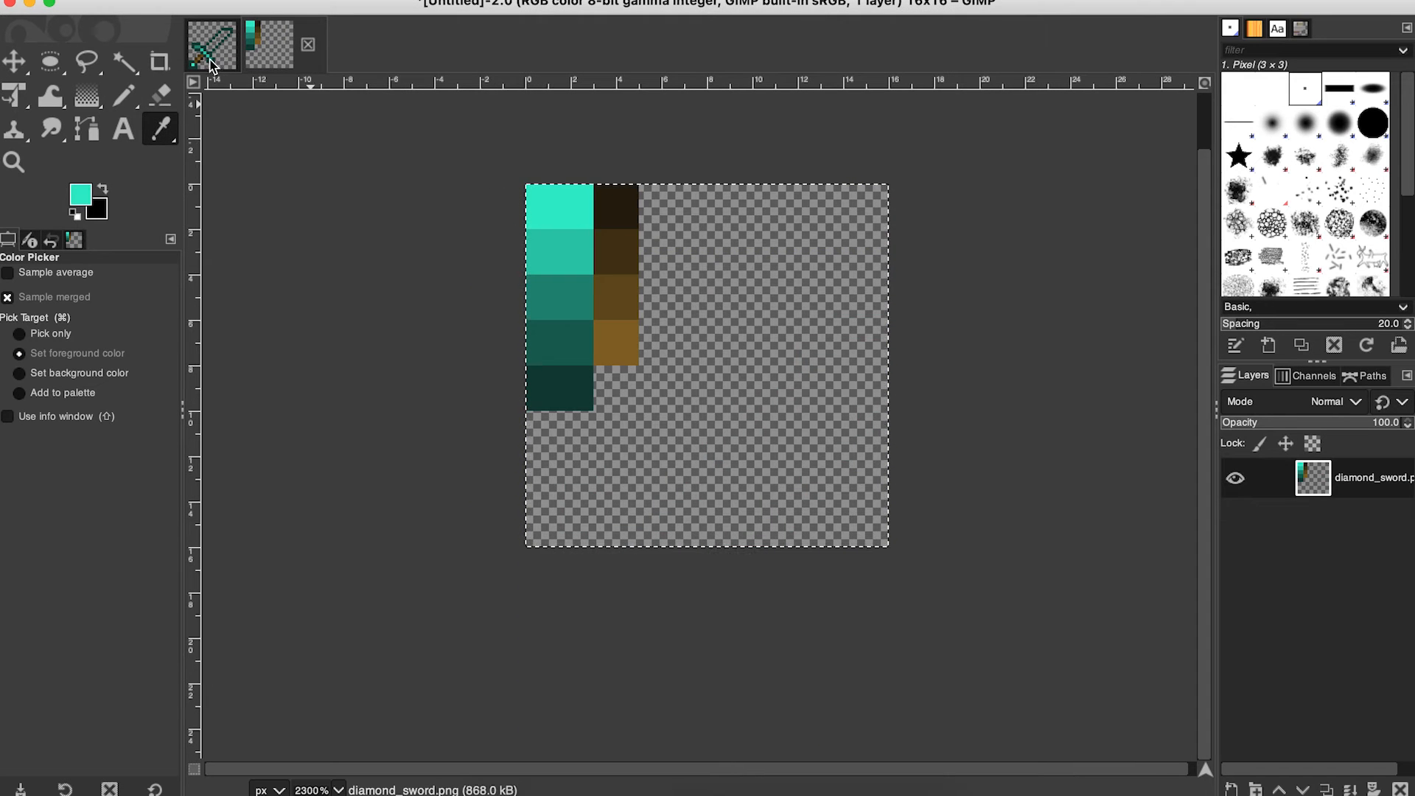
Fill the whole interior of the sword's blade with bright turquoise pixels on the layer "new".
{"action": "left_click", "coordinate": [212, 46]}
{"action": "key", "text": "n"}
{"action": "left_click", "coordinate": [1365, 484]}
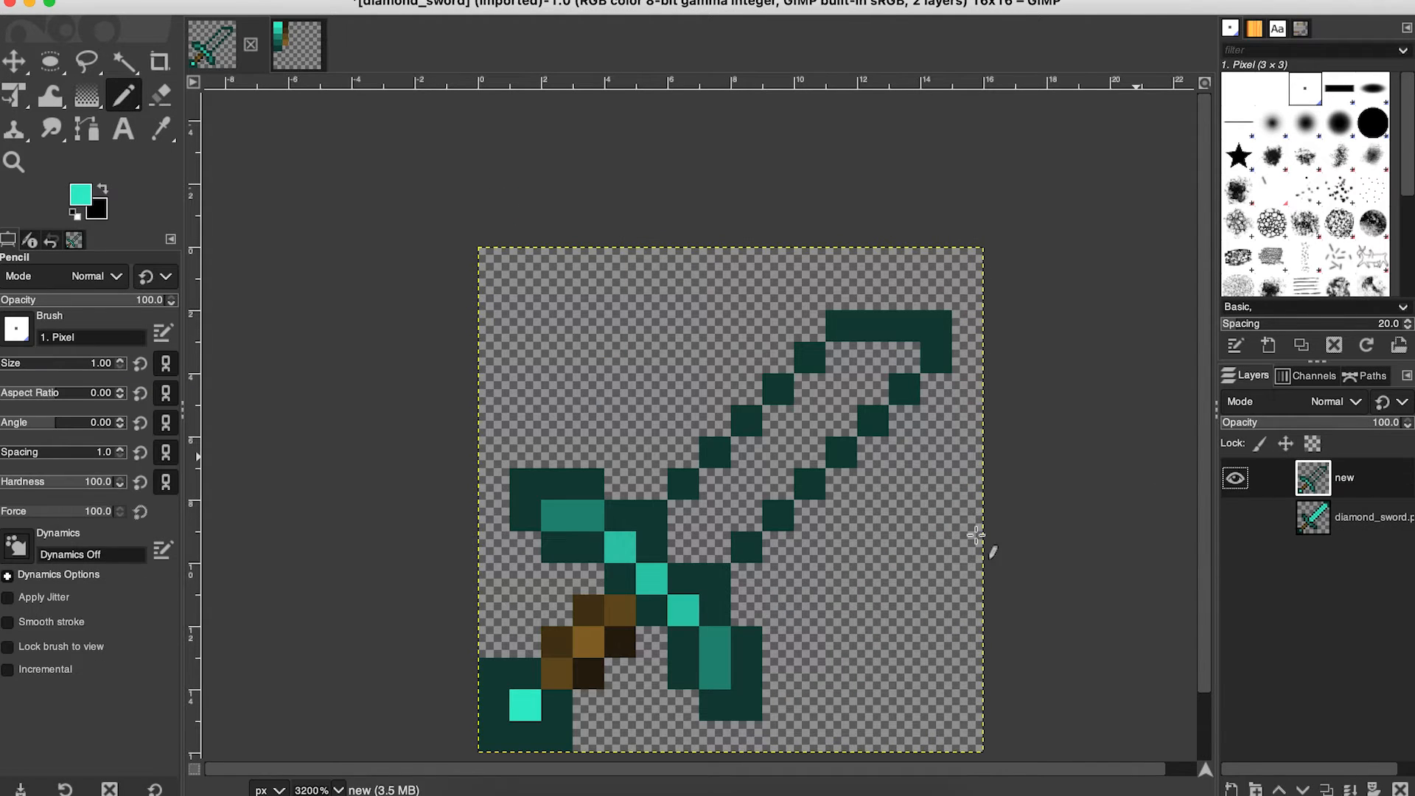
{"action": "mouse_move", "coordinate": [685, 543]}
{"action": "left_mouse_down"}
{"action": "mouse_move", "coordinate": [693, 510]}
{"action": "mouse_move", "coordinate": [712, 531]}
{"action": "mouse_move", "coordinate": [715, 484]}
{"action": "mouse_move", "coordinate": [738, 484]}
{"action": "mouse_move", "coordinate": [751, 510]}
{"action": "mouse_move", "coordinate": [739, 460]}
{"action": "mouse_move", "coordinate": [760, 451]}
{"action": "mouse_move", "coordinate": [768, 462]}
{"action": "mouse_move", "coordinate": [767, 425]}
{"action": "mouse_move", "coordinate": [782, 419]}
{"action": "mouse_move", "coordinate": [796, 442]}
{"action": "mouse_move", "coordinate": [817, 394]}
{"action": "mouse_move", "coordinate": [841, 415]}
{"action": "left_mouse_up"}
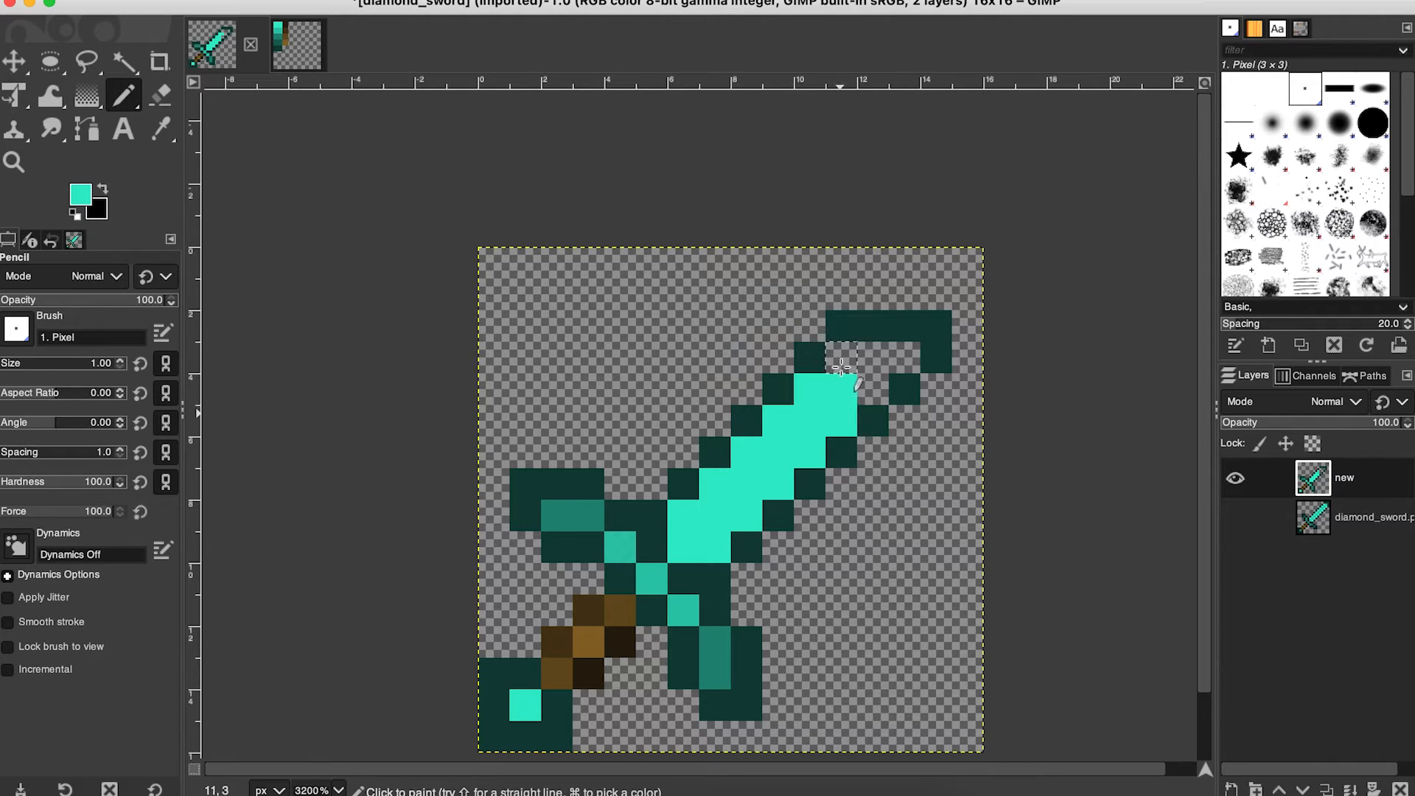
{"action": "mouse_move", "coordinate": [841, 366]}
{"action": "left_mouse_down"}
{"action": "mouse_move", "coordinate": [900, 369]}
{"action": "mouse_move", "coordinate": [870, 377]}
{"action": "left_mouse_up"}
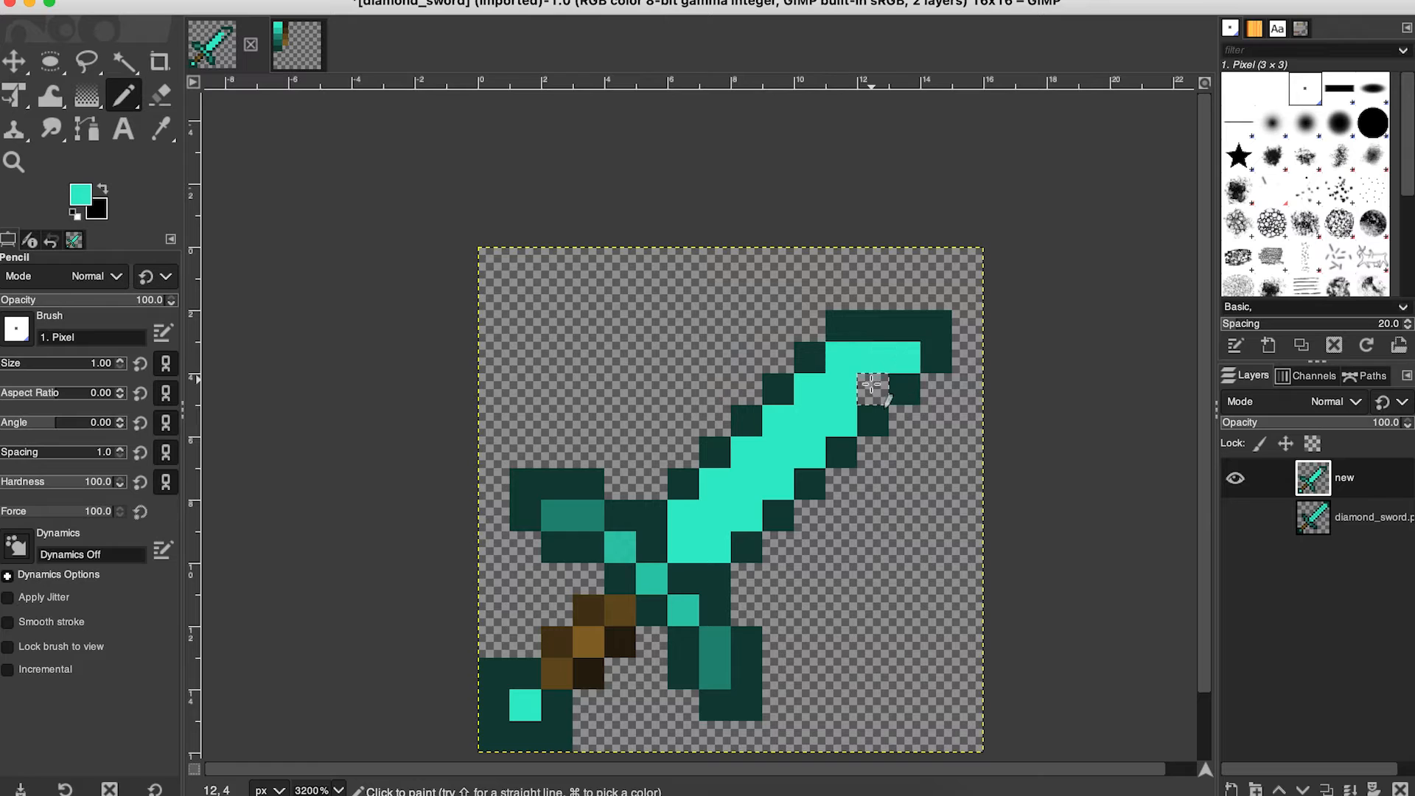
Show only the original sword, sample the medium turquoise from its blade, and show only the layer "new" again.
{"action": "left_click", "coordinate": [1227, 519]}
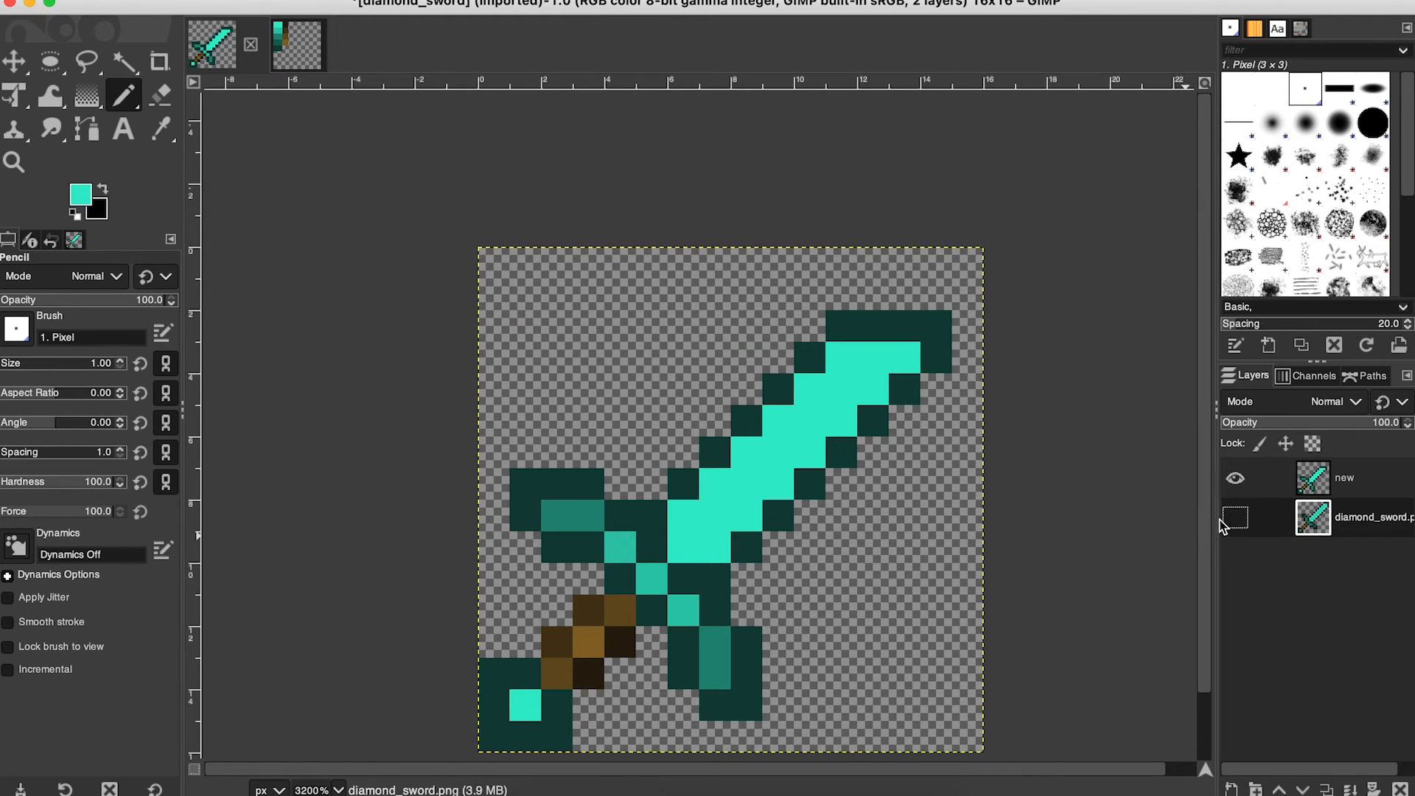
{"action": "left_click", "coordinate": [1240, 481]}
{"action": "key", "text": "o"}
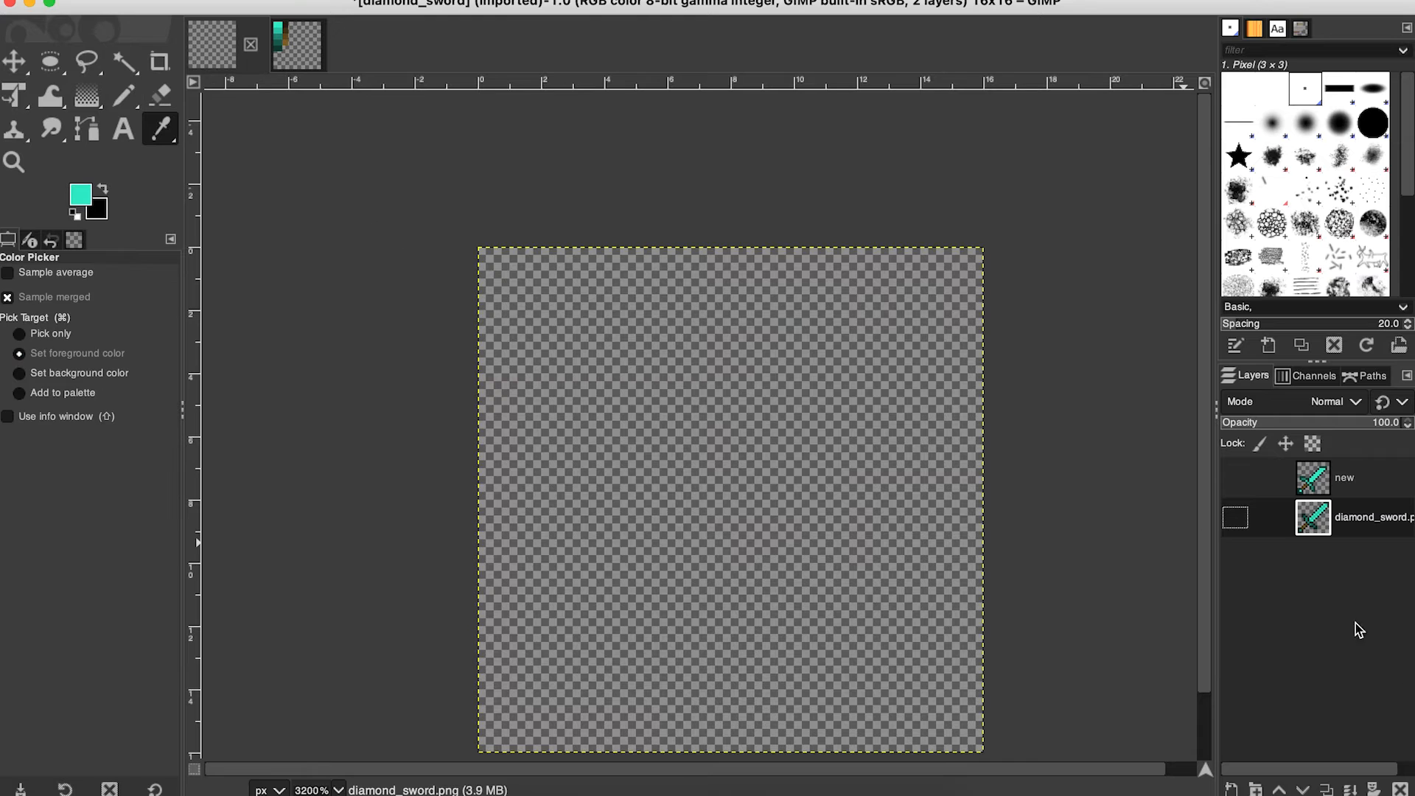
{"action": "left_click", "coordinate": [1236, 516]}
{"action": "left_click", "coordinate": [815, 417]}
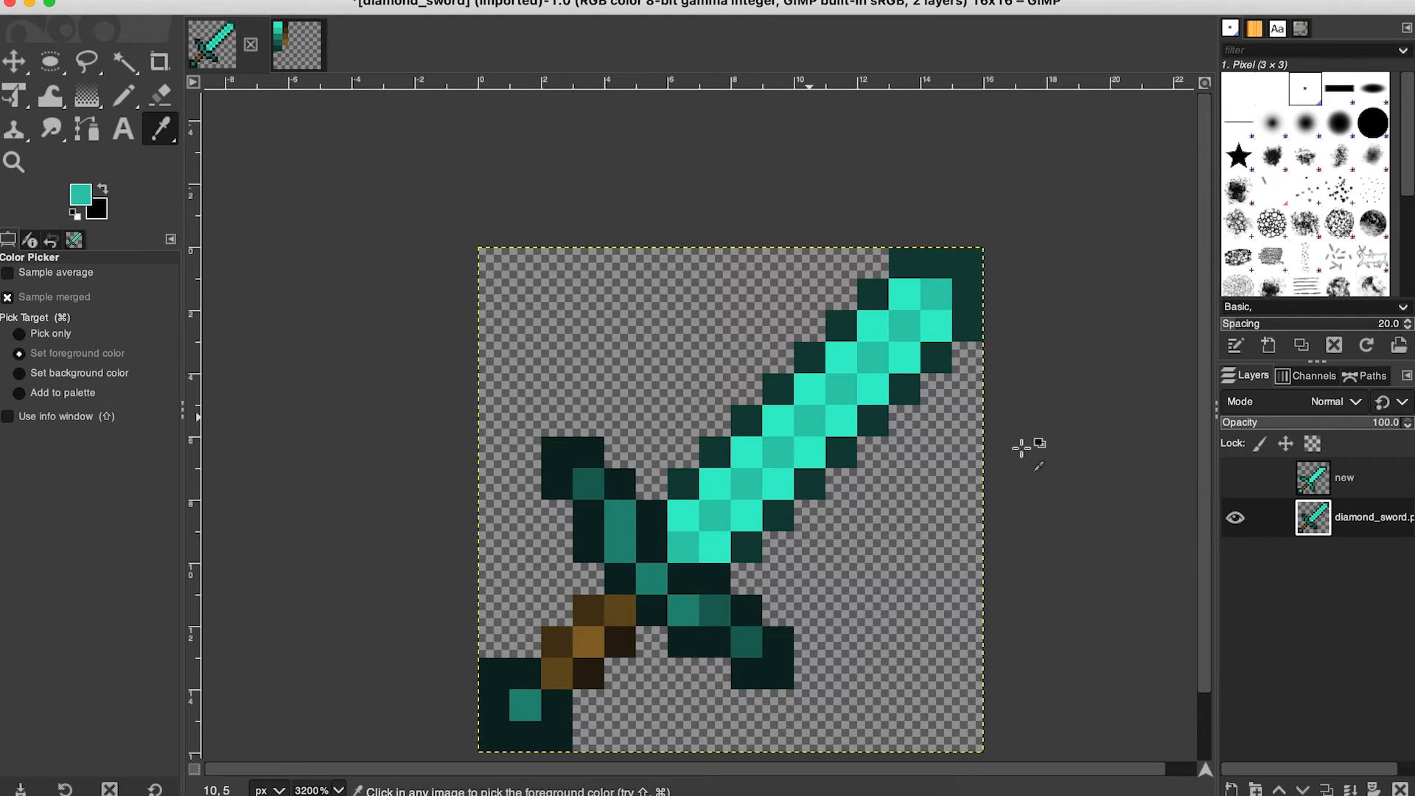
{"action": "left_click", "coordinate": [1236, 478], "text": "shift"}
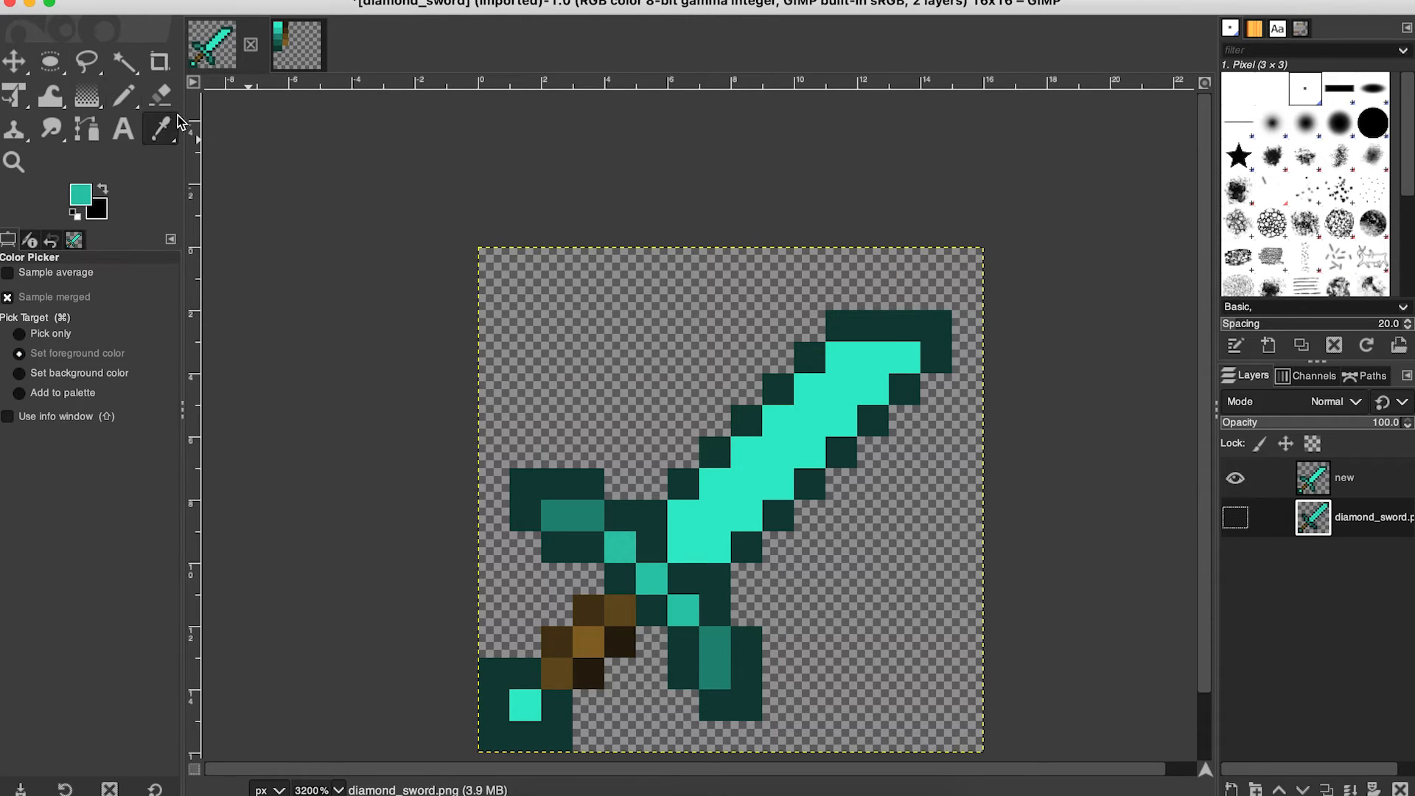
Pencil a diagonal line of seven medium-turquoise pixels along the middle of the blade on the layer "new".
{"action": "left_click", "coordinate": [124, 96]}
{"action": "left_click", "coordinate": [707, 530]}
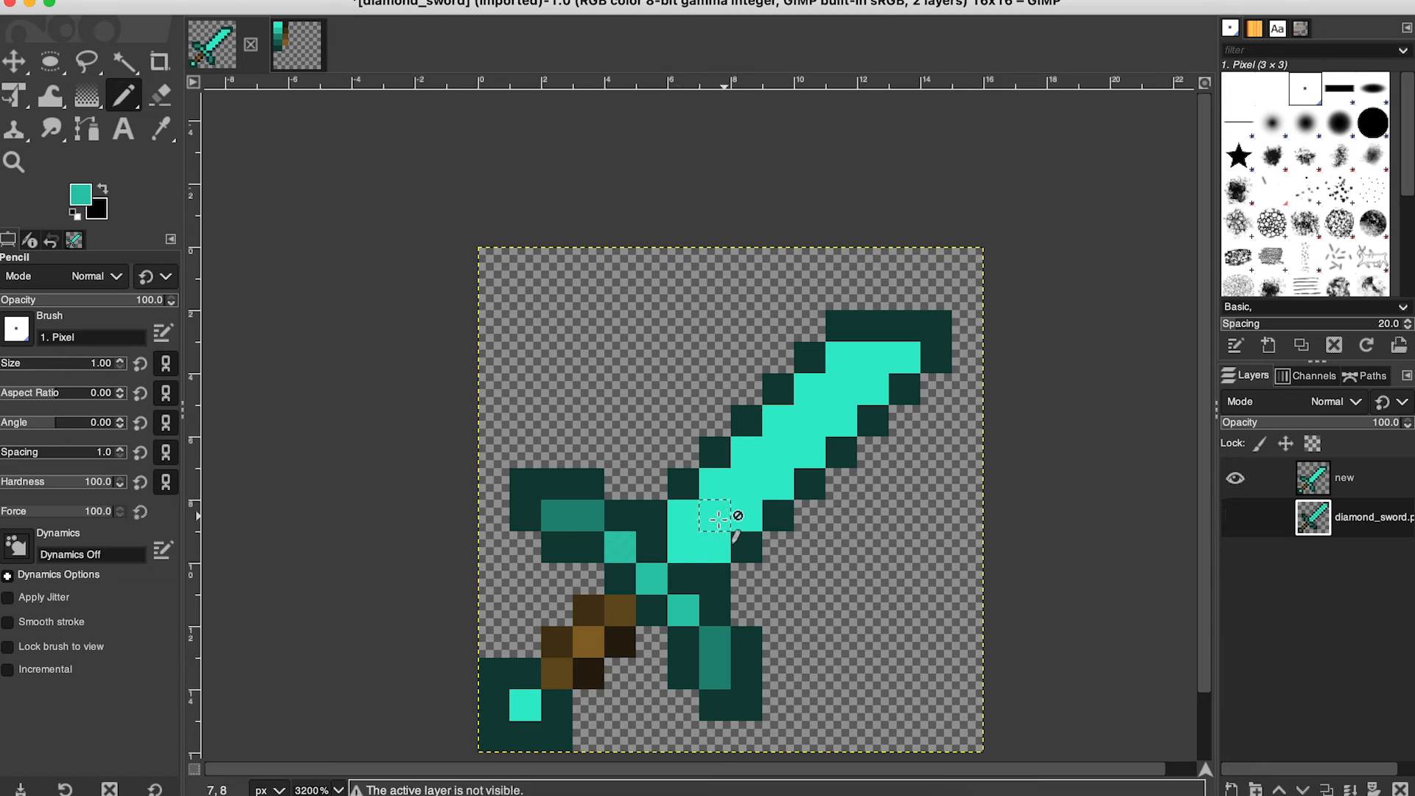
{"action": "left_click", "coordinate": [1268, 479]}
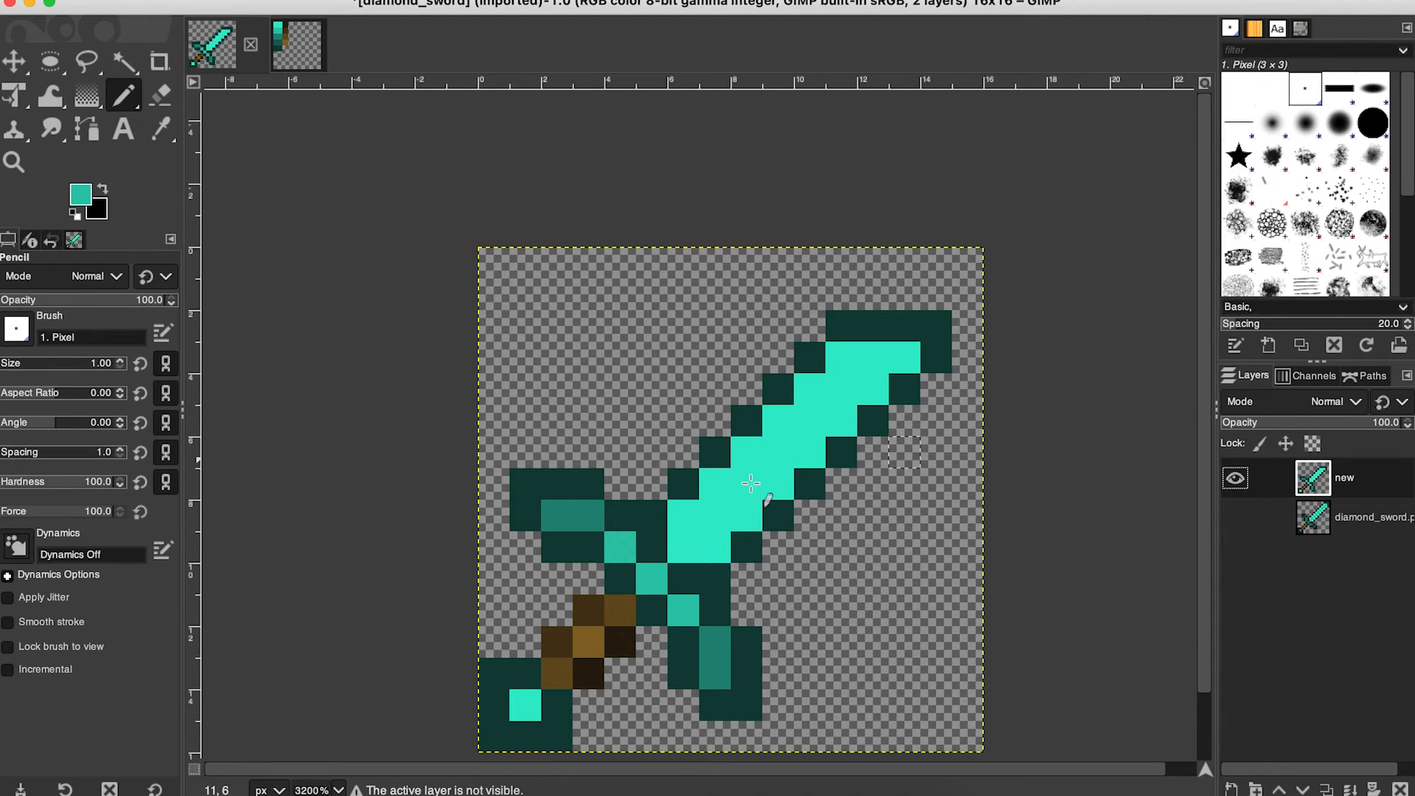
{"action": "left_click", "coordinate": [686, 547]}
{"action": "left_click", "coordinate": [715, 519]}
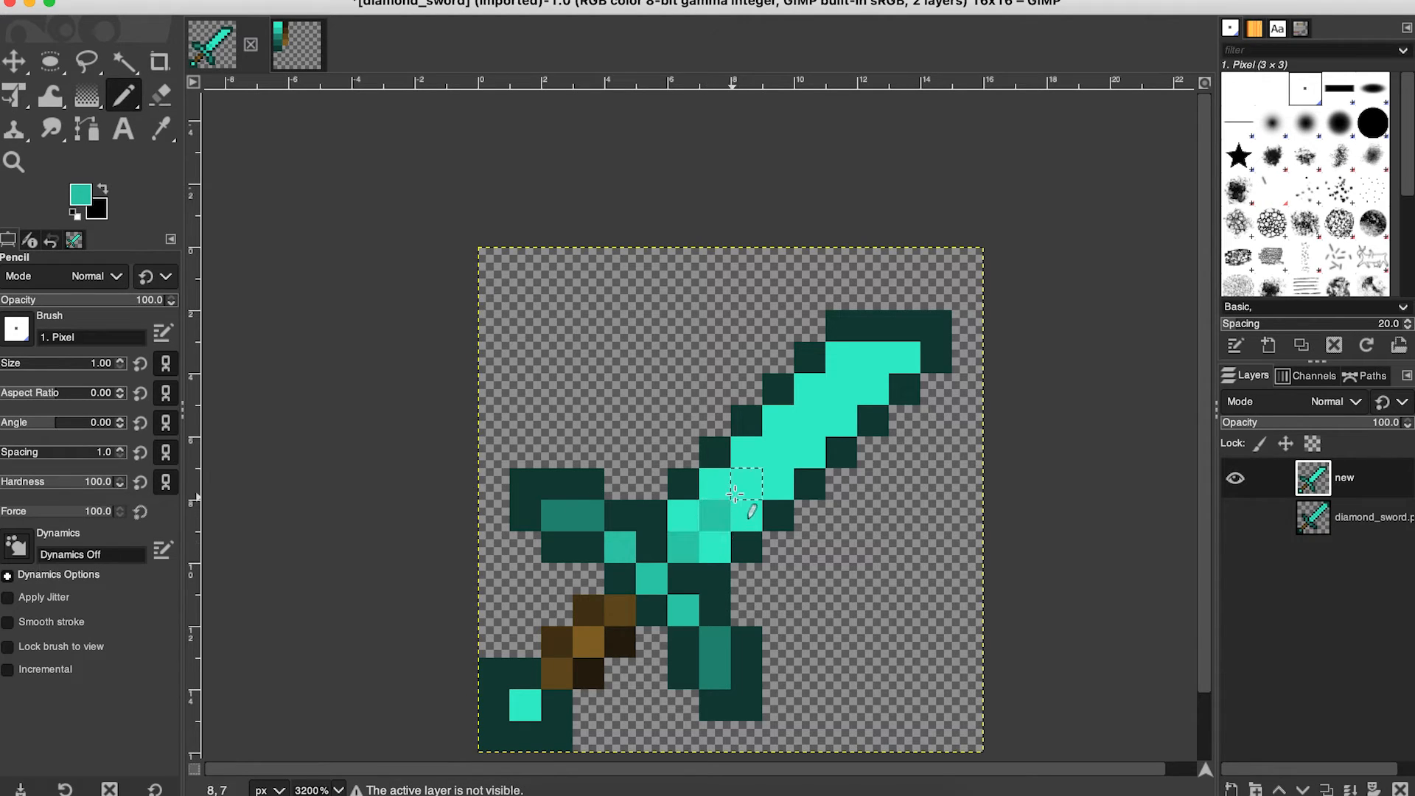
{"action": "left_click", "coordinate": [744, 487]}
{"action": "left_click", "coordinate": [779, 449]}
{"action": "left_click", "coordinate": [809, 420]}
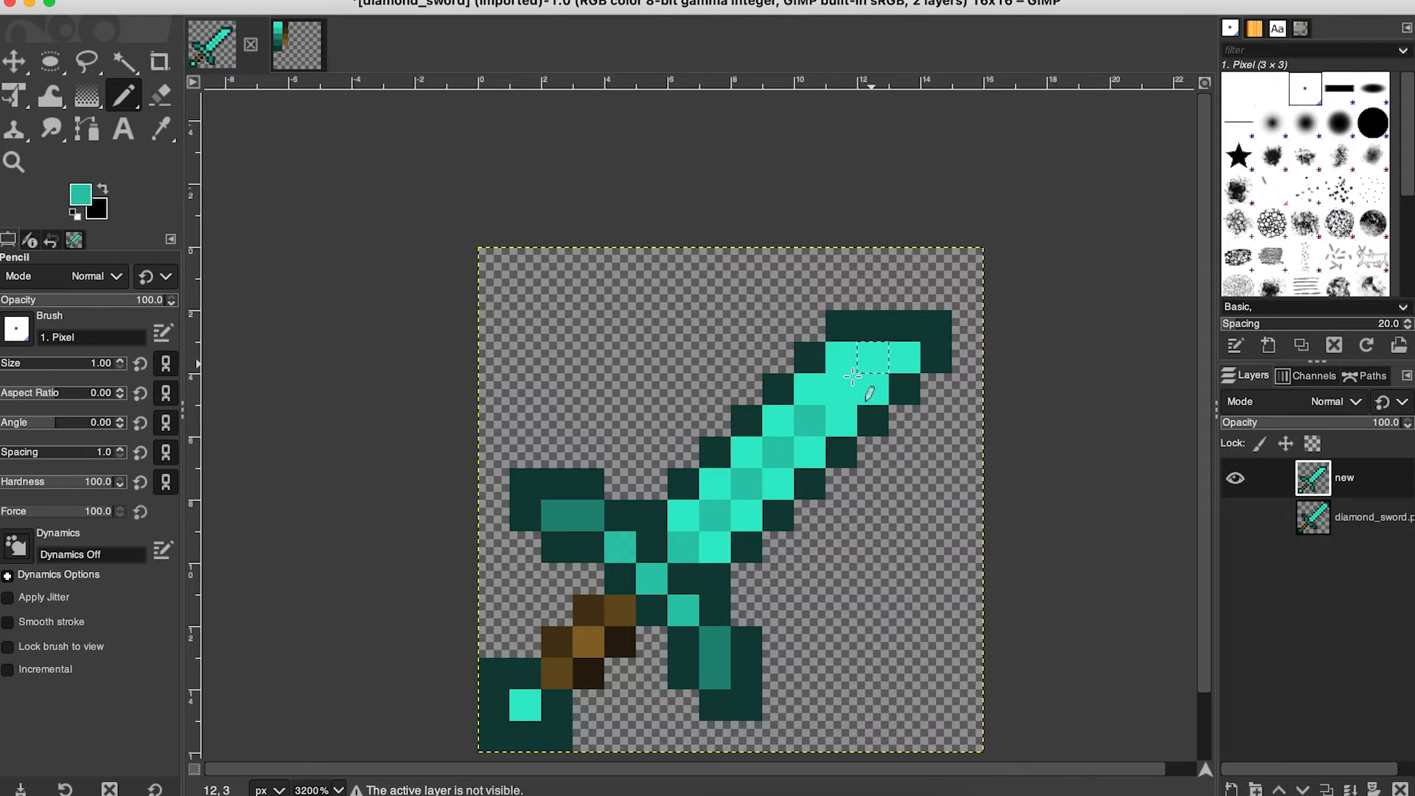
{"action": "left_click", "coordinate": [840, 390]}
{"action": "left_click", "coordinate": [879, 362]}
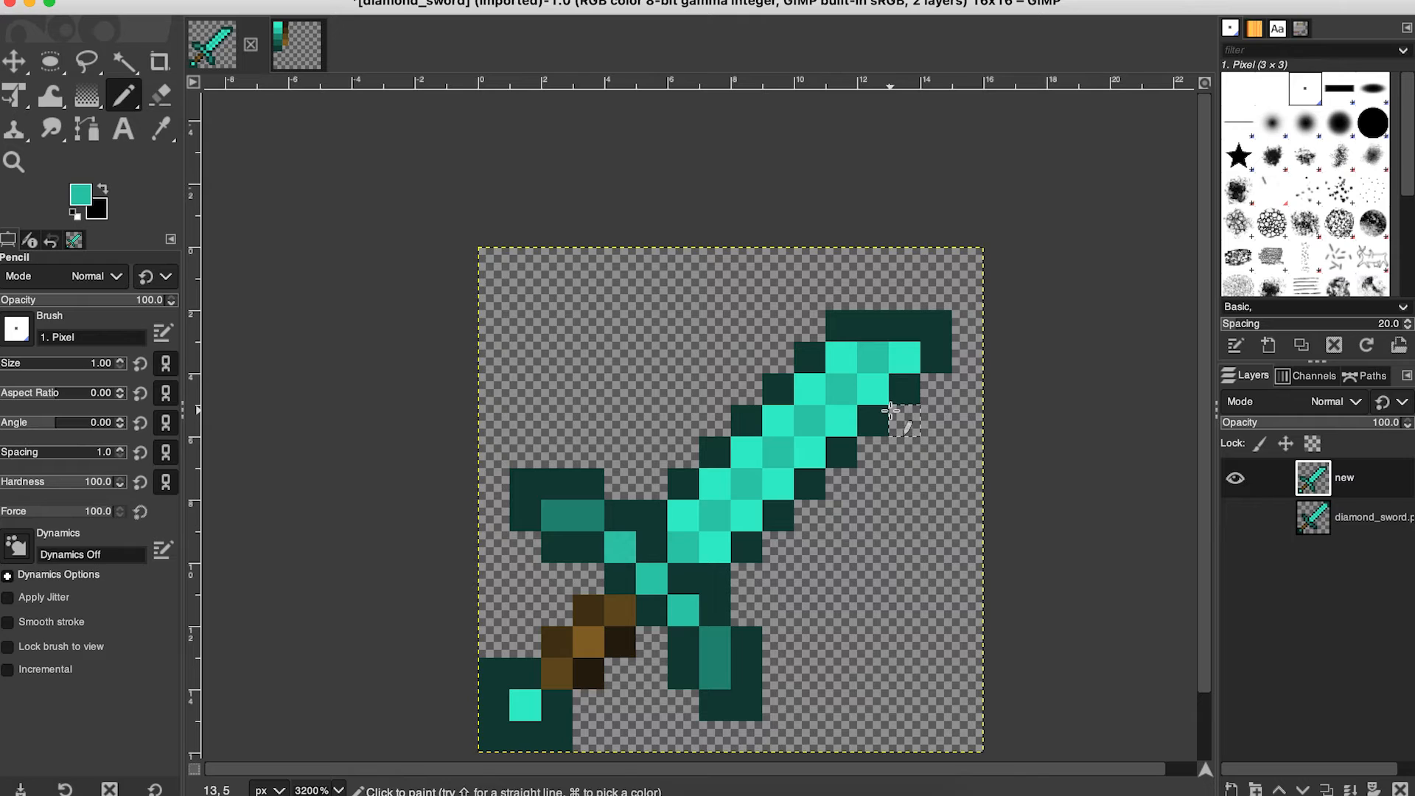
Undo the diagonal line of medium-turquoise pixels in the blade.
{"action": "key", "text": "super+z"}
{"action": "key", "text": "super+z"}
{"action": "key", "text": "super+z"}
{"action": "key", "text": "super+z"}
{"action": "key", "text": "super+z"}
Pencil one medium-turquoise pixel near the blade's tip and cover it with bright turquoise sampled from the blade.
{"action": "left_click", "coordinate": [872, 389]}
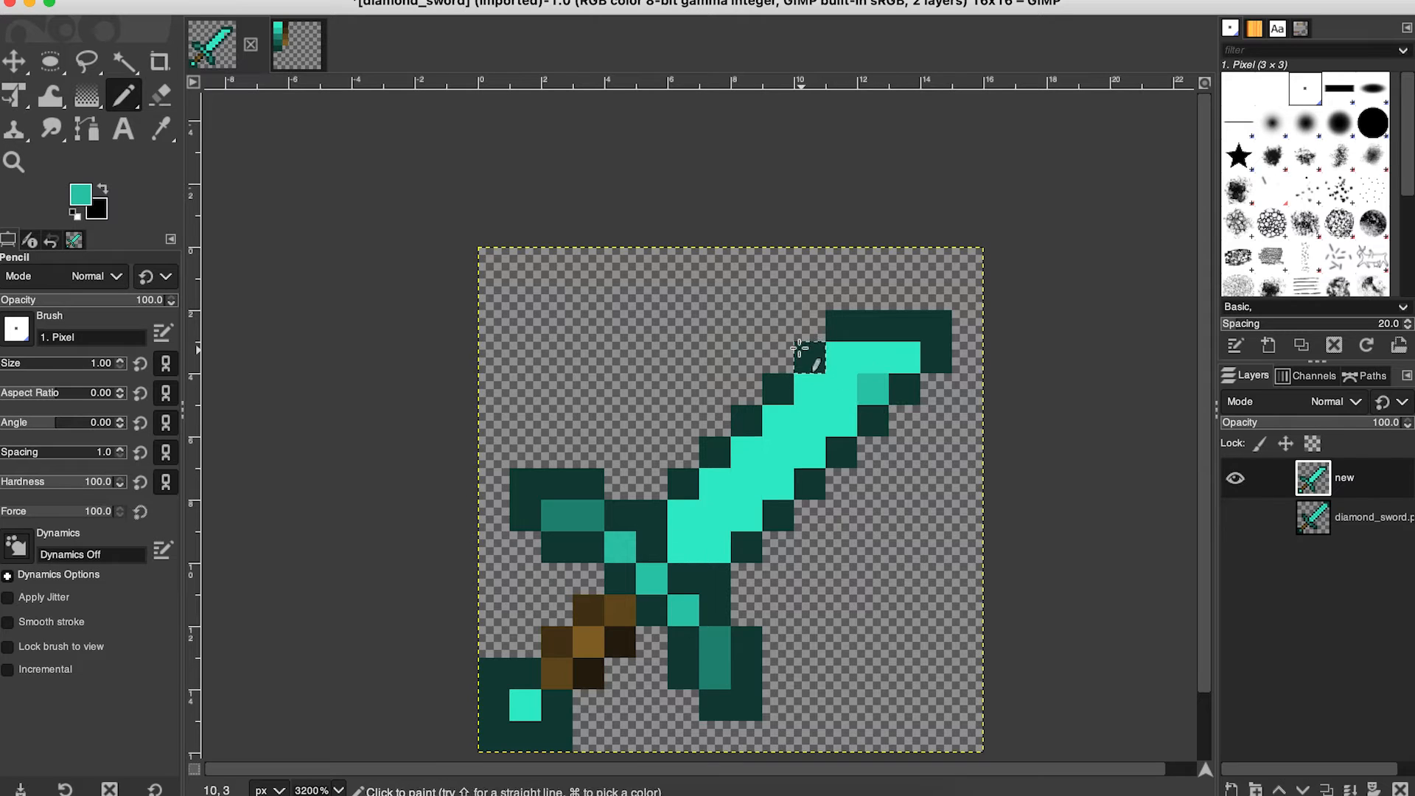
{"action": "key", "text": "o"}
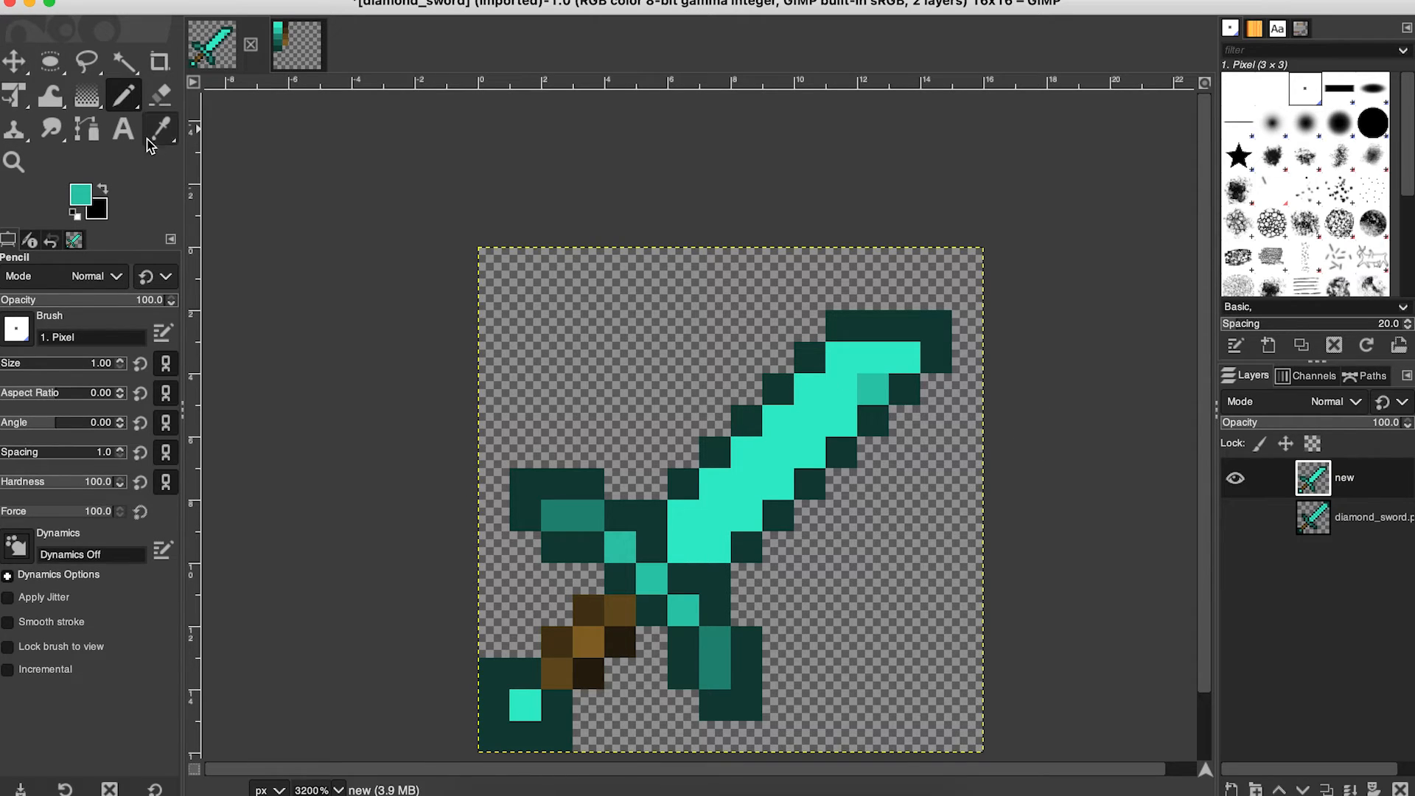
{"action": "left_click", "coordinate": [730, 475]}
{"action": "key", "text": "n"}
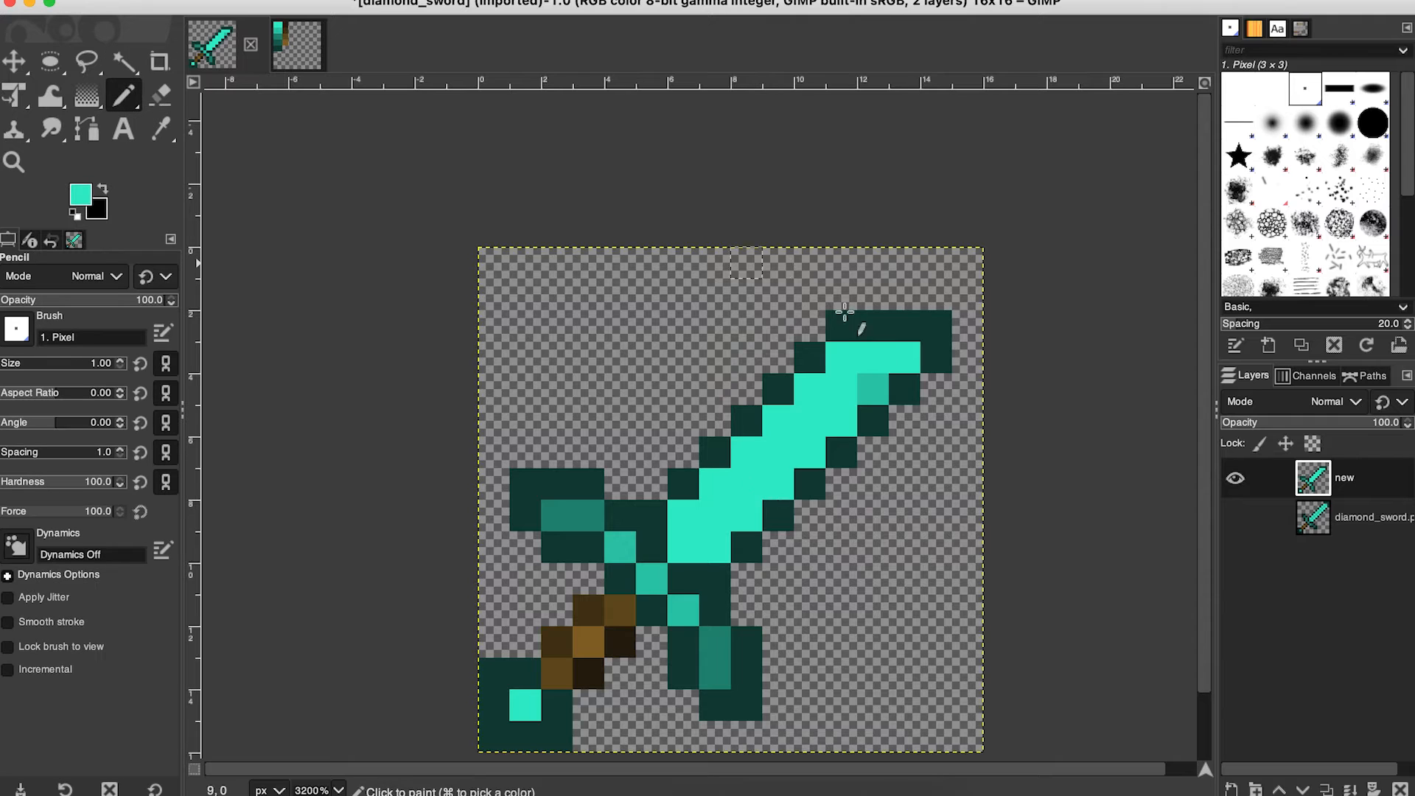
{"action": "left_click", "coordinate": [873, 389]}
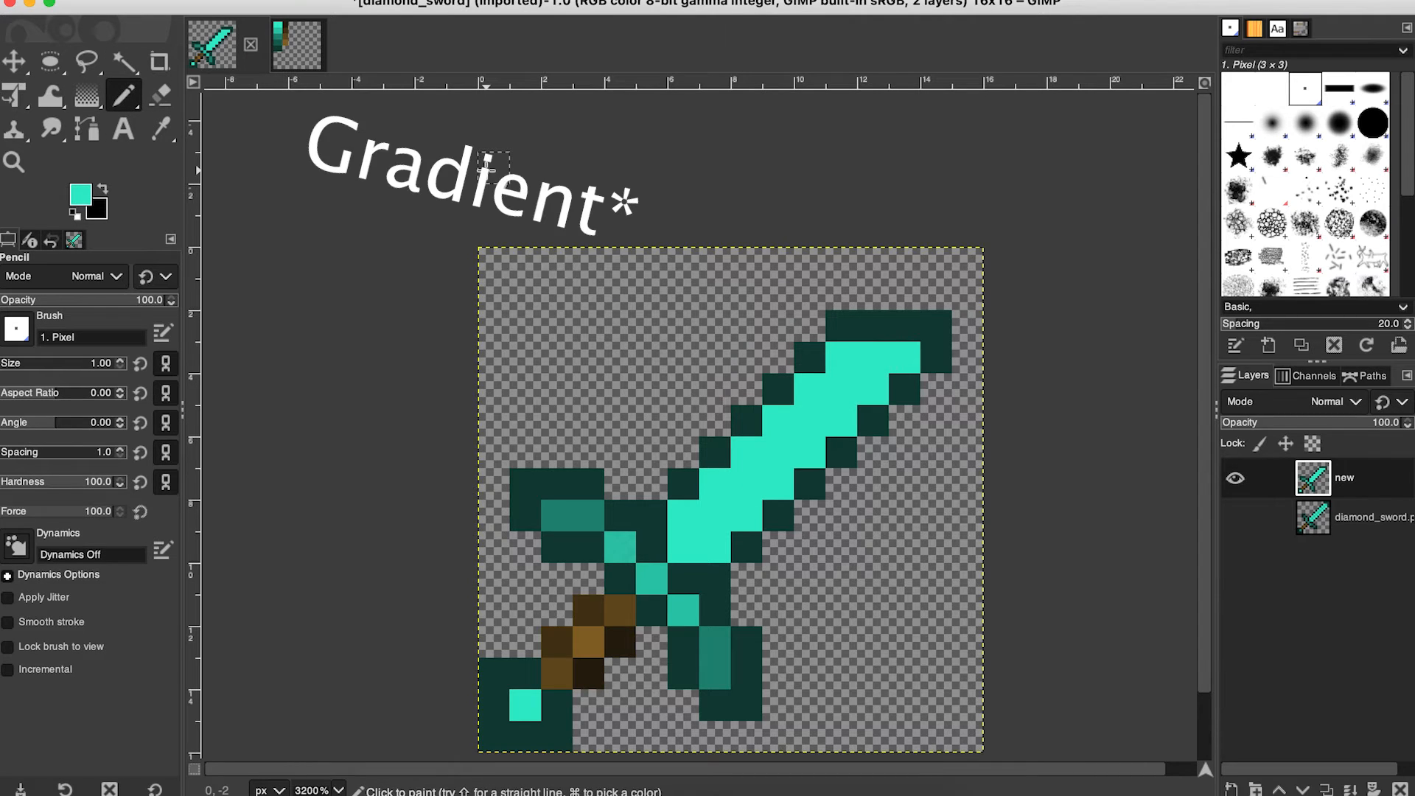
Set the gradient colors to bright turquoise as foreground and the third teal swatch of the palette image as background.
{"action": "left_click", "coordinate": [309, 47]}
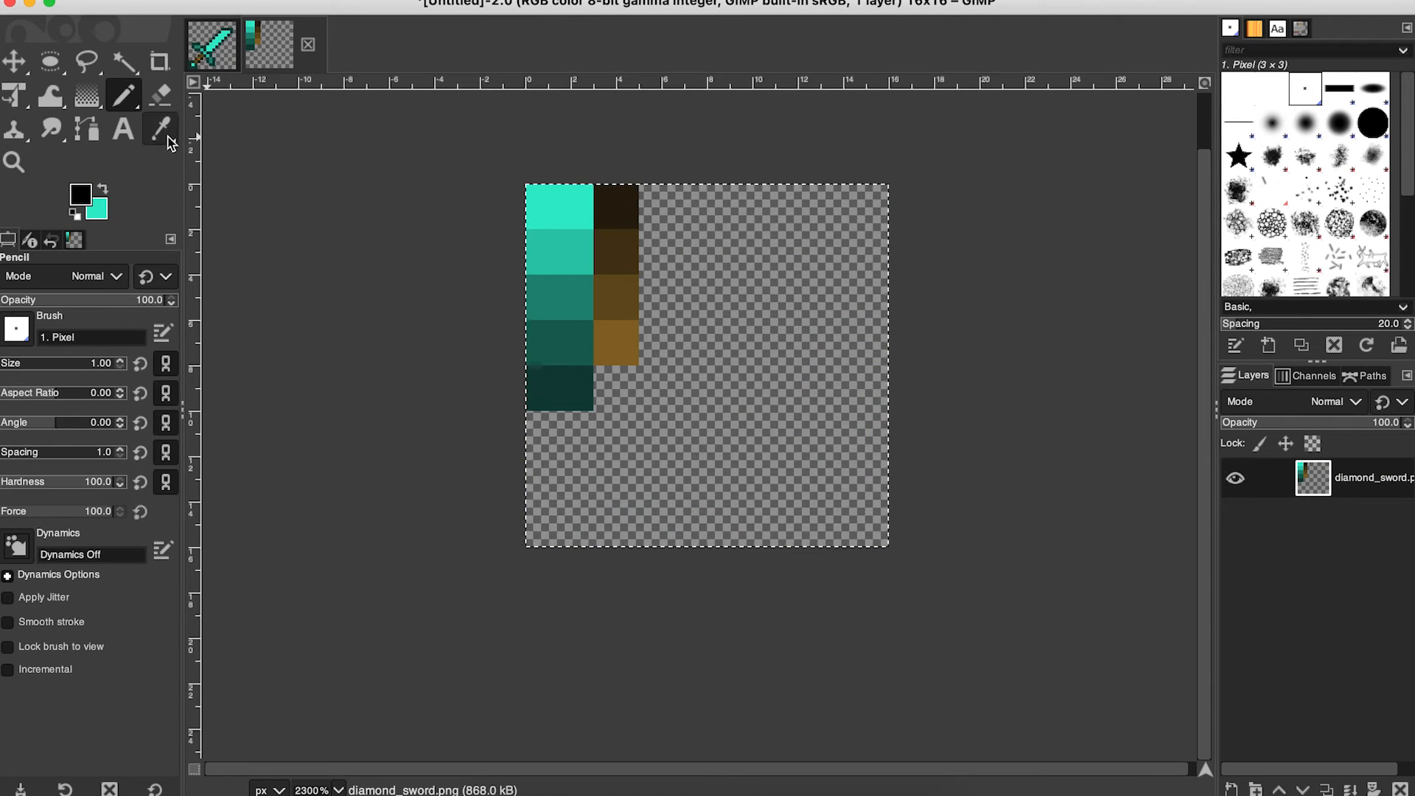
{"action": "left_click", "coordinate": [161, 130]}
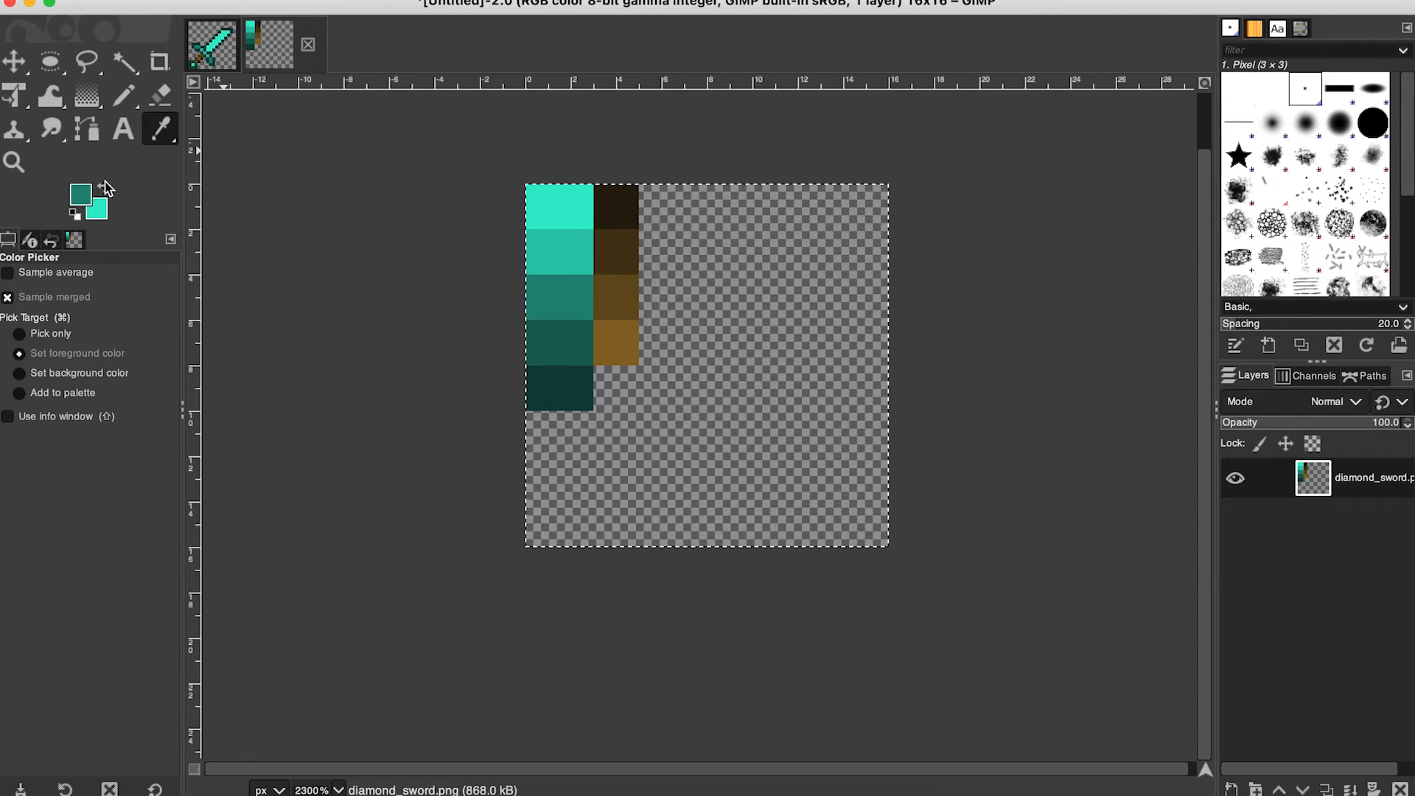
{"action": "left_click", "coordinate": [101, 190]}
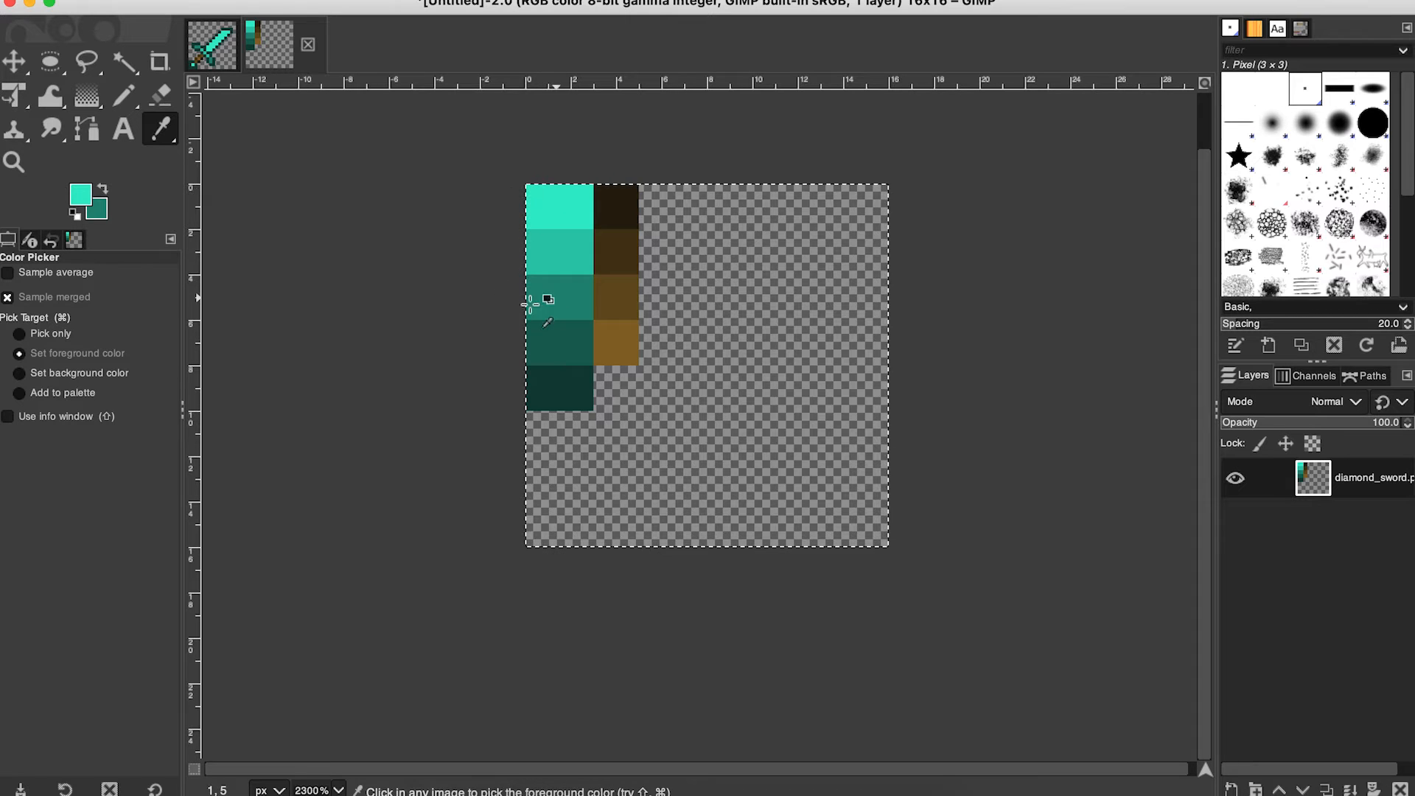
Select the blade's bright turquoise interior in the sword image with Fuzzy Select and activate the Gradient tool.
{"action": "left_click", "coordinate": [199, 46]}
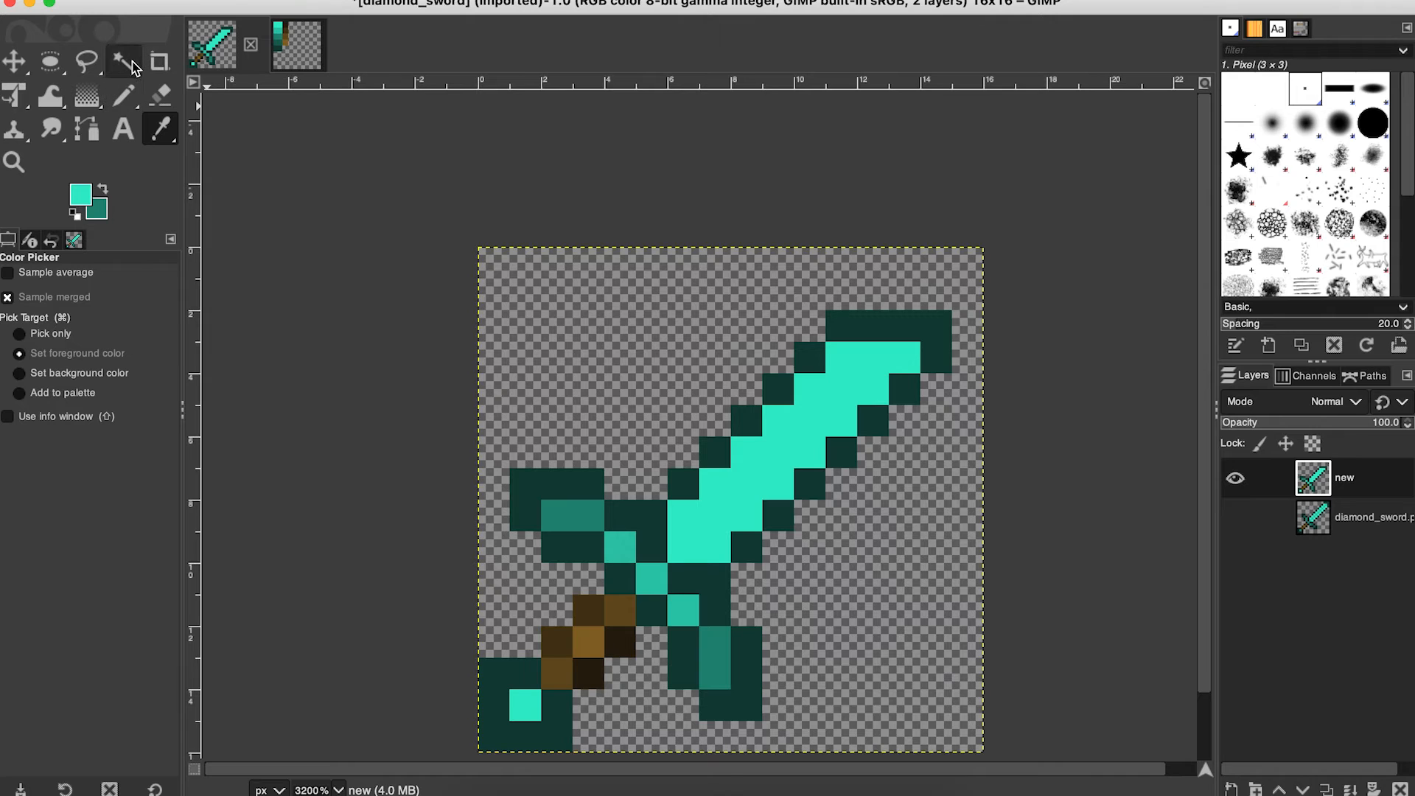
{"action": "left_click", "coordinate": [127, 66]}
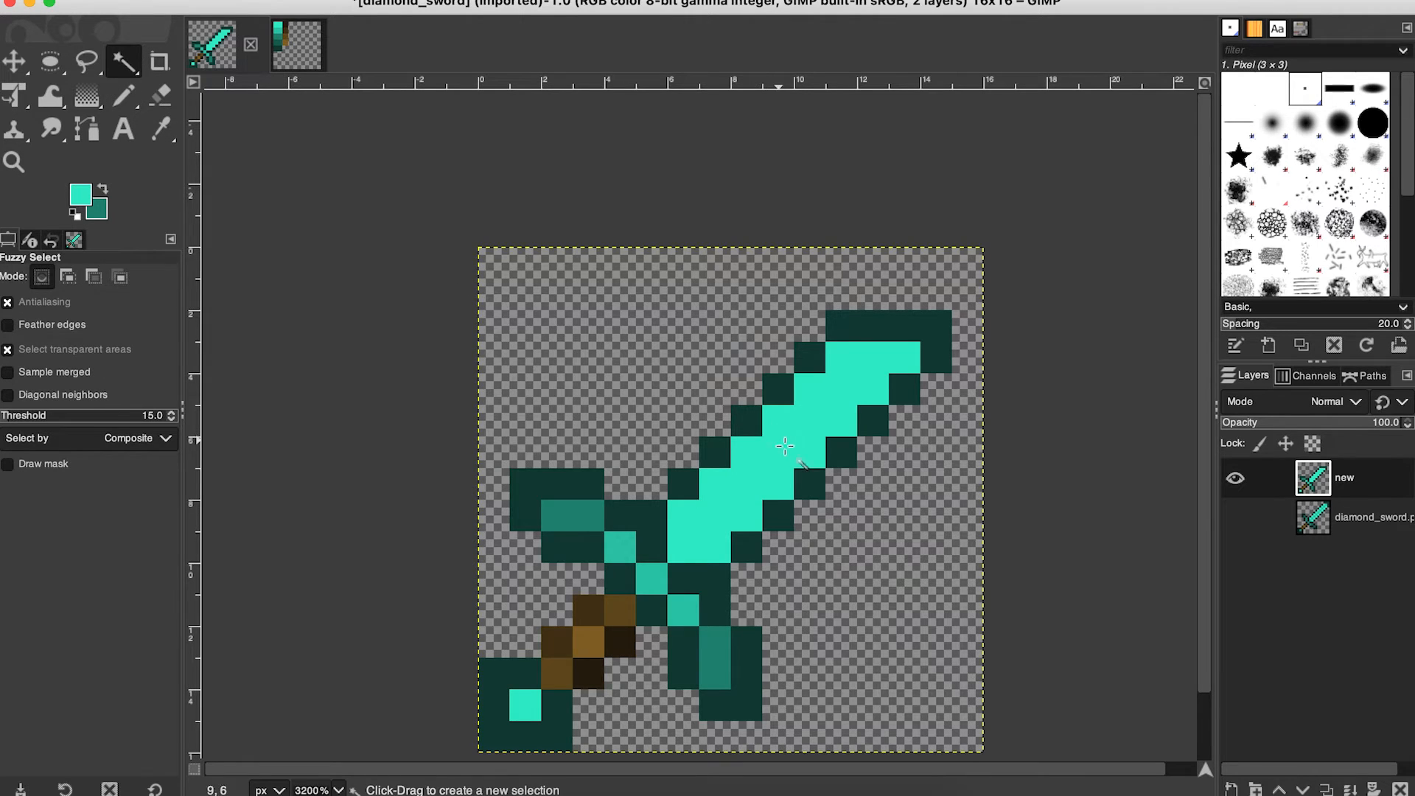
{"action": "left_click", "coordinate": [765, 431]}
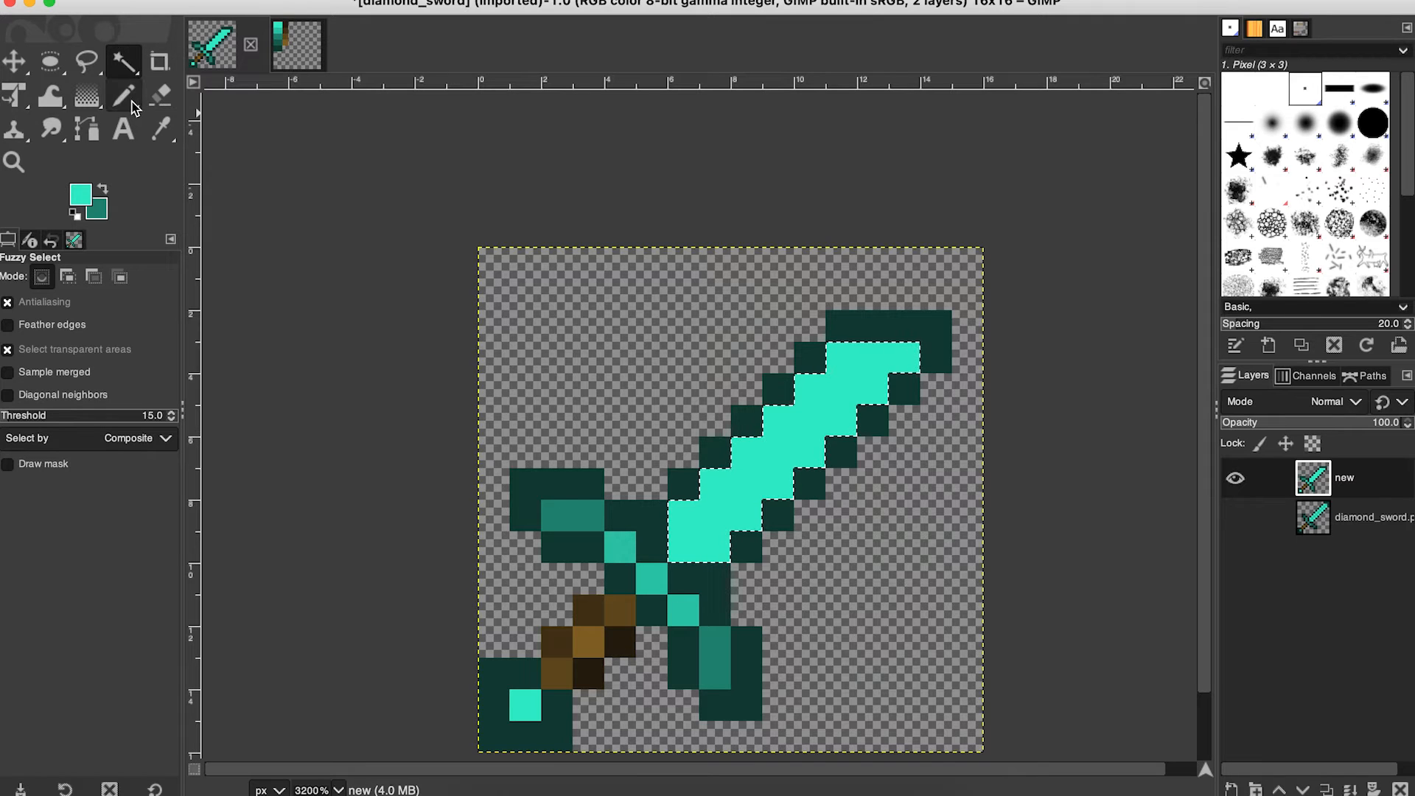
{"action": "left_click", "coordinate": [87, 96]}
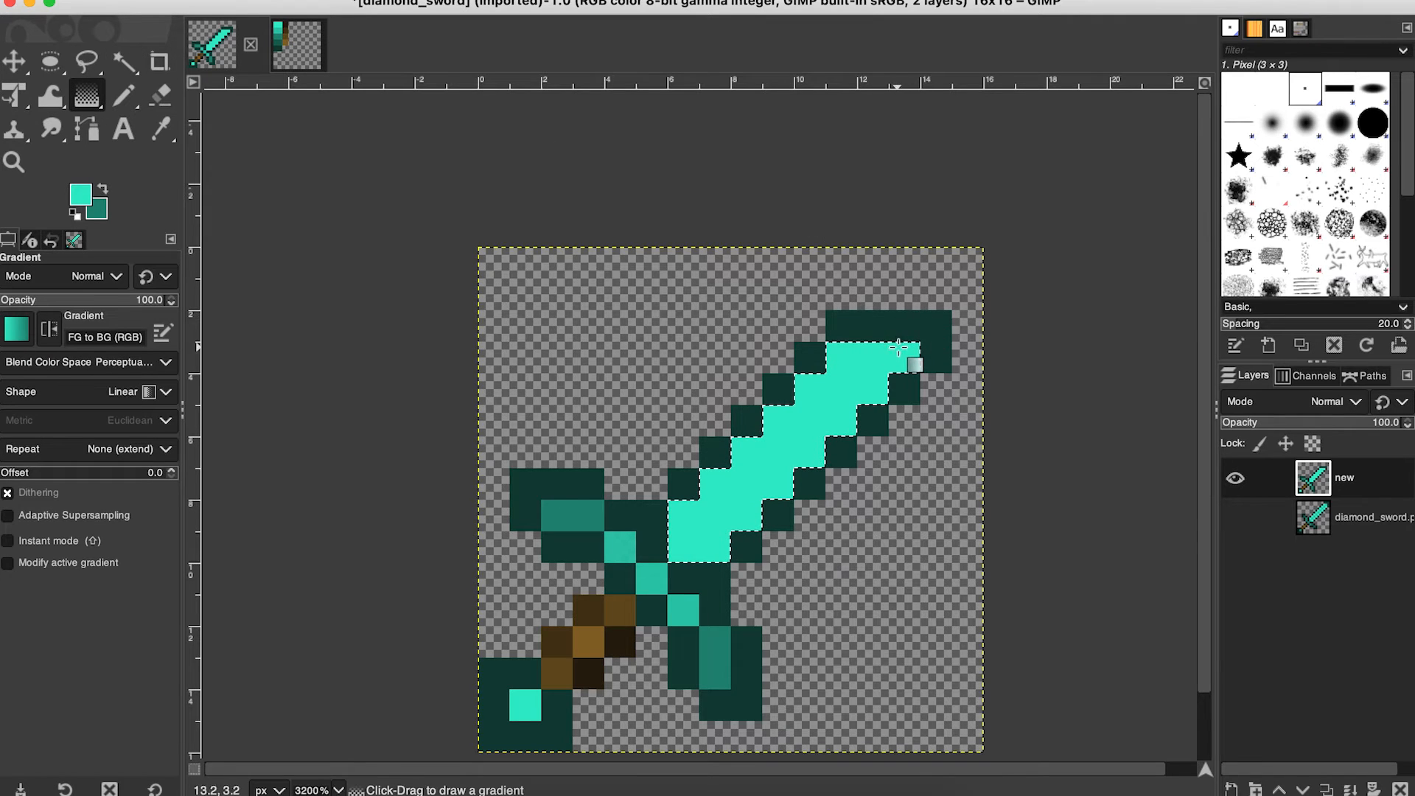
Draw a linear gradient from the blade's tip to its base, try moving its start point near the base, and undo that move.
{"action": "left_click_drag", "start_coordinate": [891, 343], "coordinate": [679, 551]}
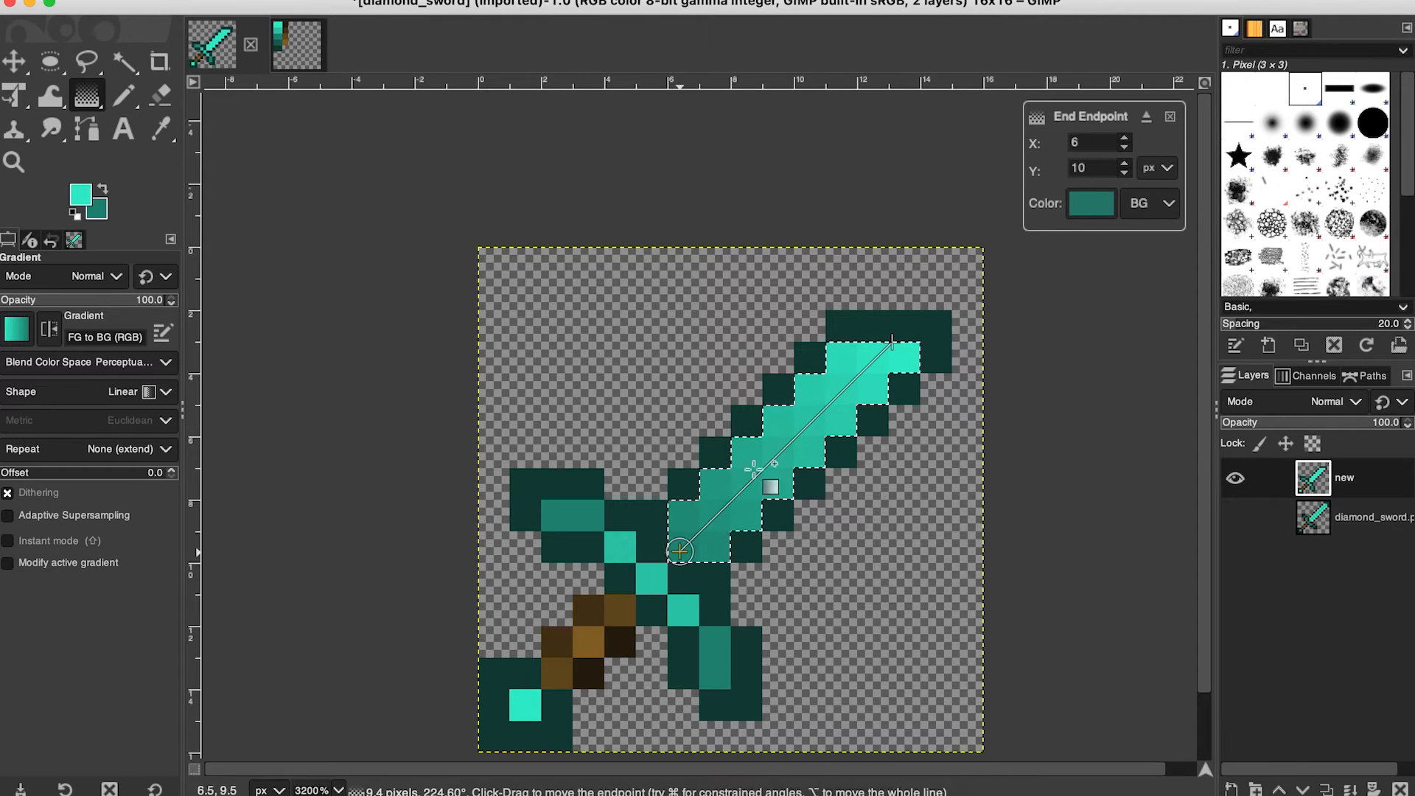
{"action": "left_click_drag", "start_coordinate": [891, 342], "coordinate": [741, 463]}
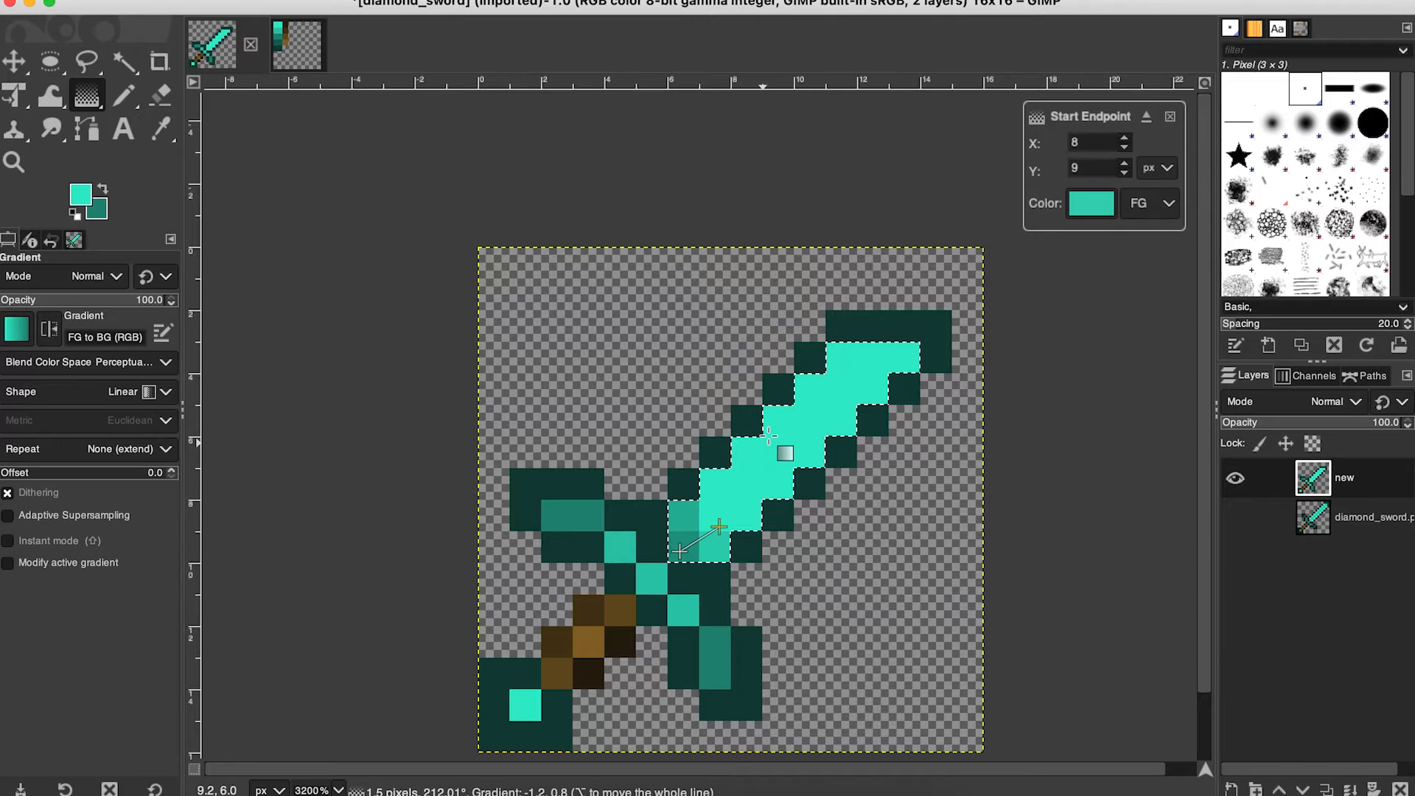
{"action": "left_click", "coordinate": [771, 448]}
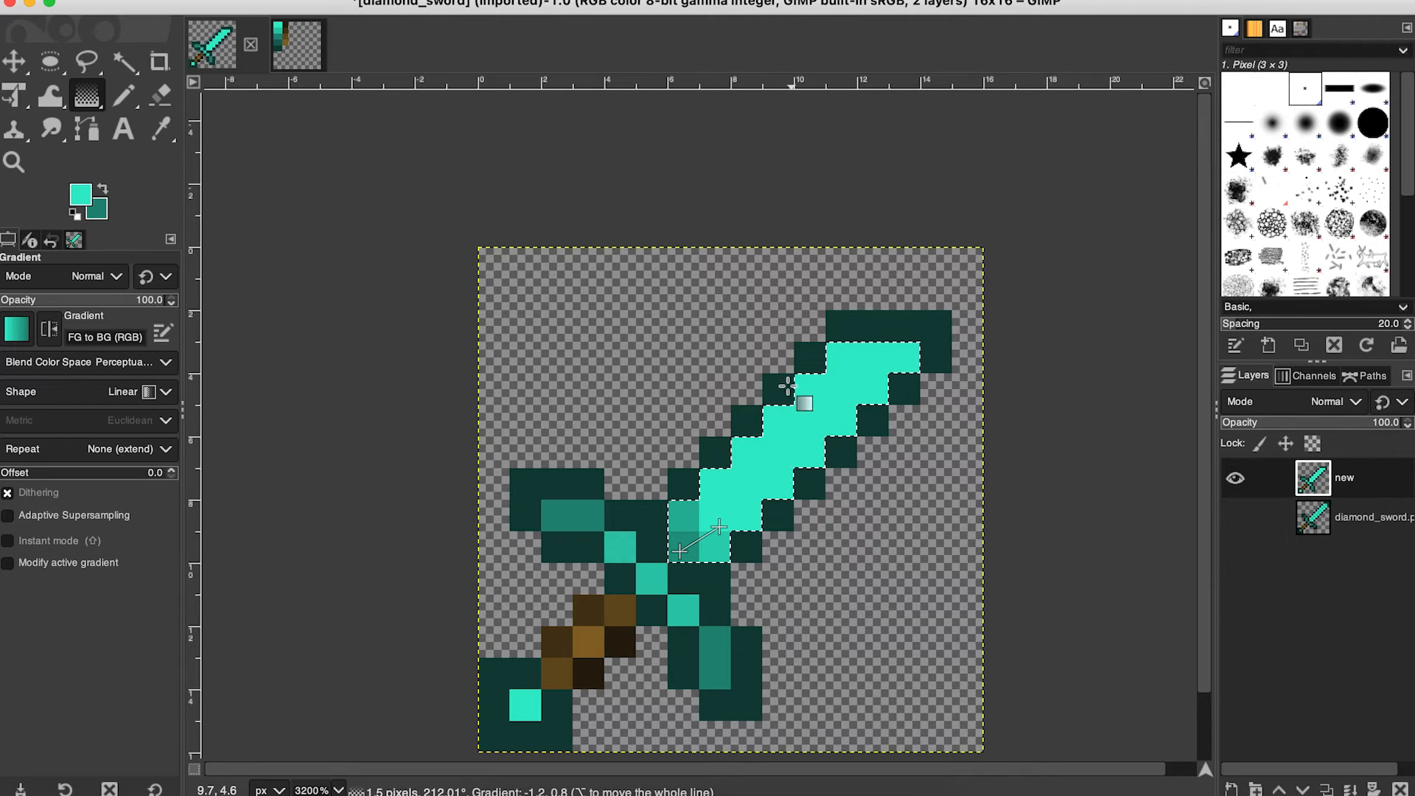
{"action": "key", "text": "super+z"}
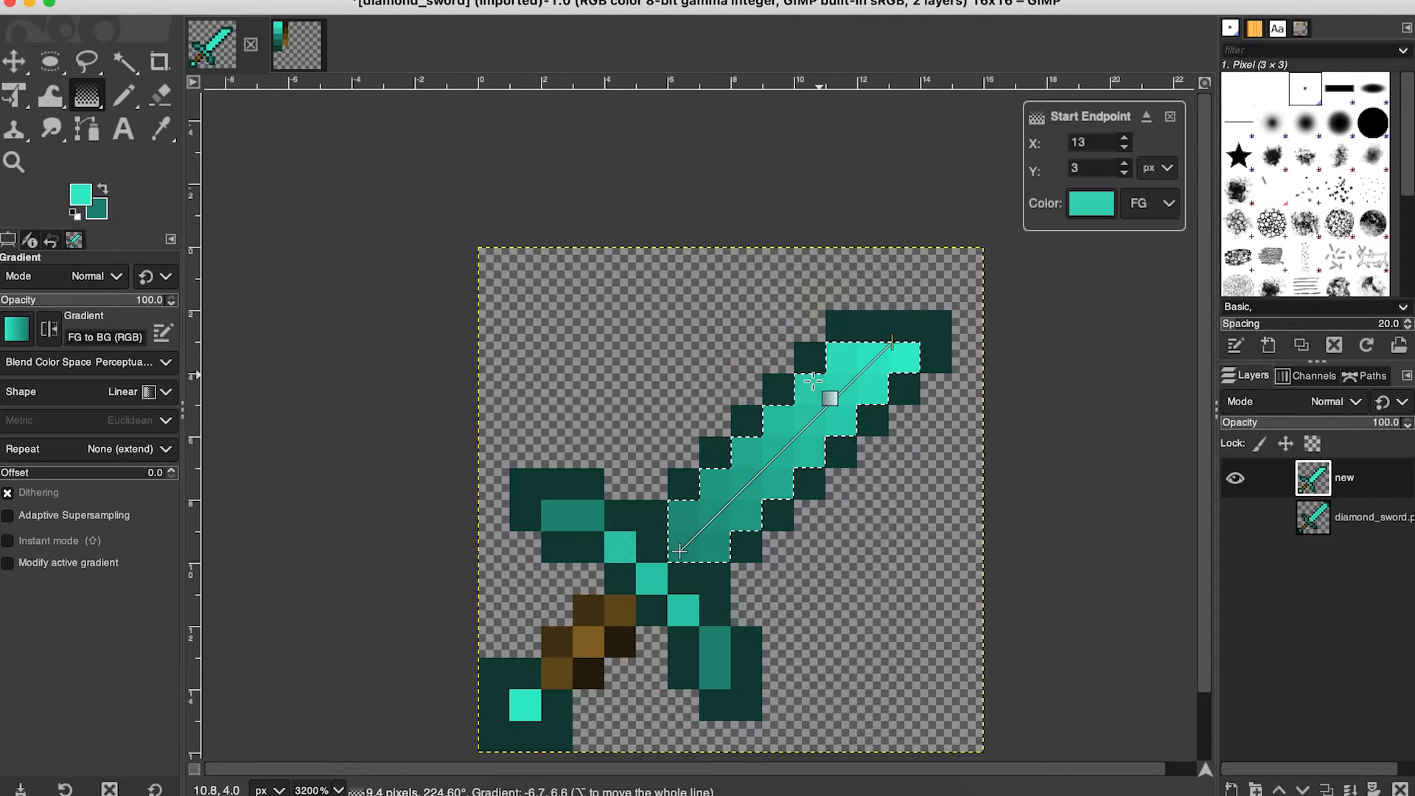
Try short gradients inside the selected blade, running across its width instead of along its length.
{"action": "left_click", "coordinate": [750, 436]}
{"action": "left_click_drag", "start_coordinate": [765, 442], "coordinate": [718, 507]}
{"action": "key", "text": "super+z"}
{"action": "key", "text": "super+z"}
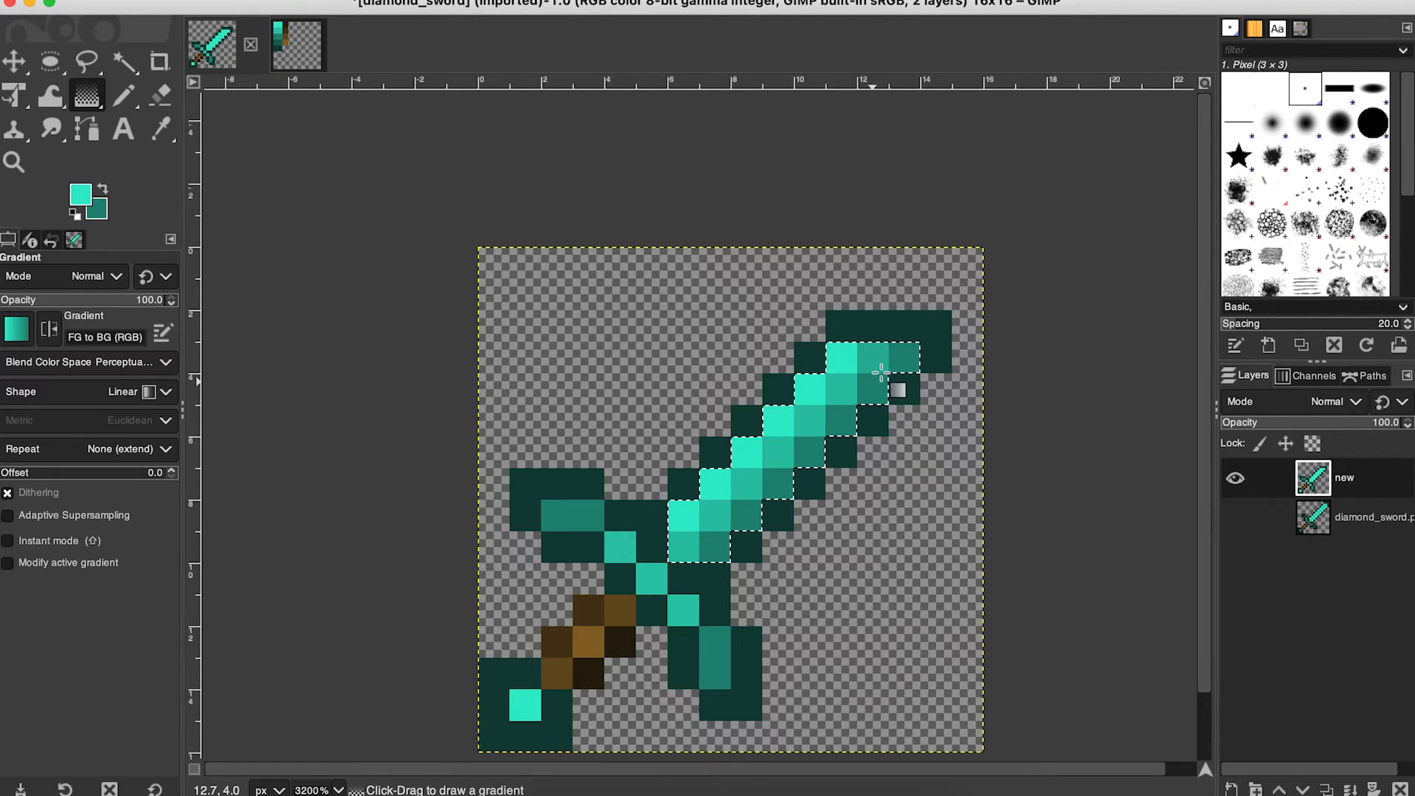
Apply a linear gradient to the selected blade from bright turquoise at the tip to darker teal at the base.
{"action": "left_click_drag", "start_coordinate": [898, 351], "coordinate": [675, 557]}
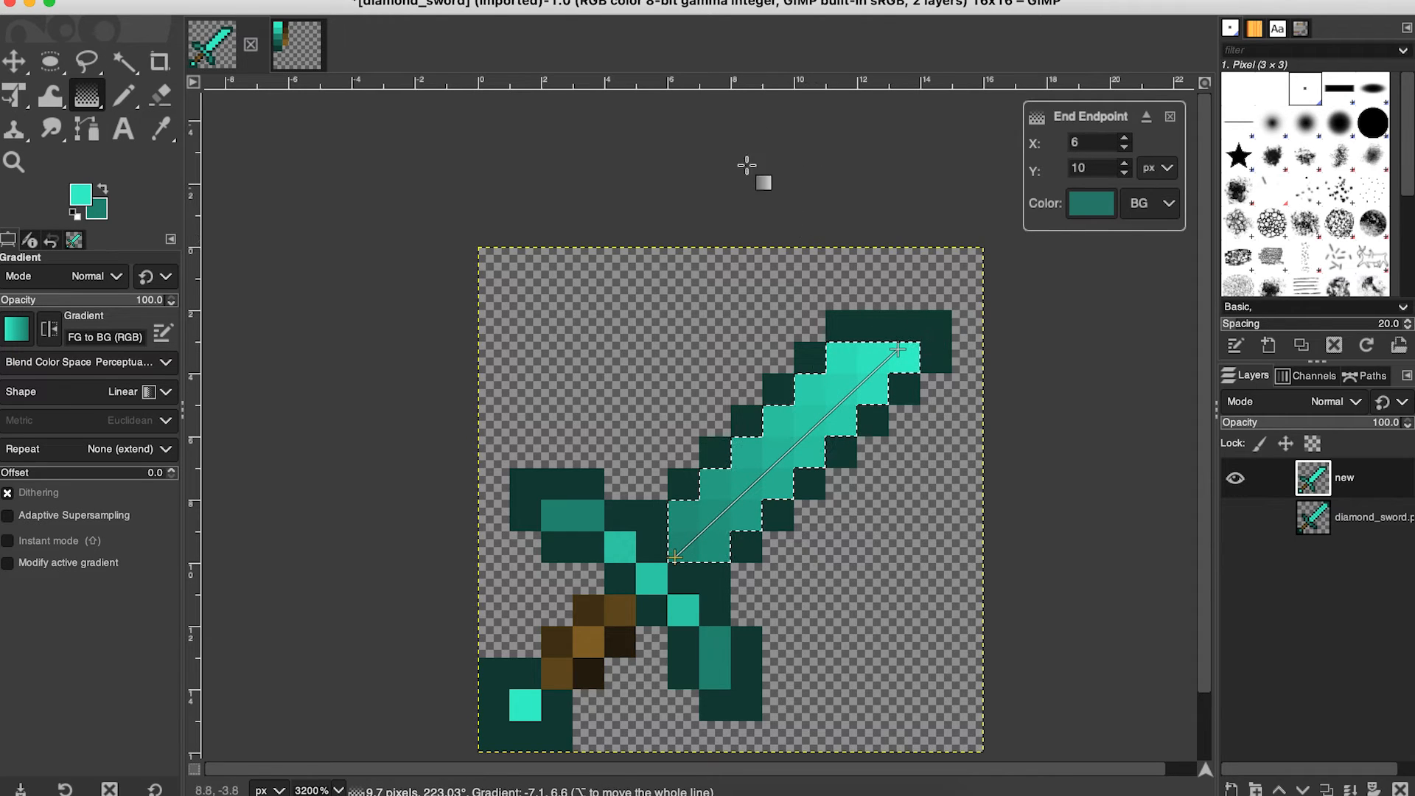
{"action": "left_click", "coordinate": [123, 96]}
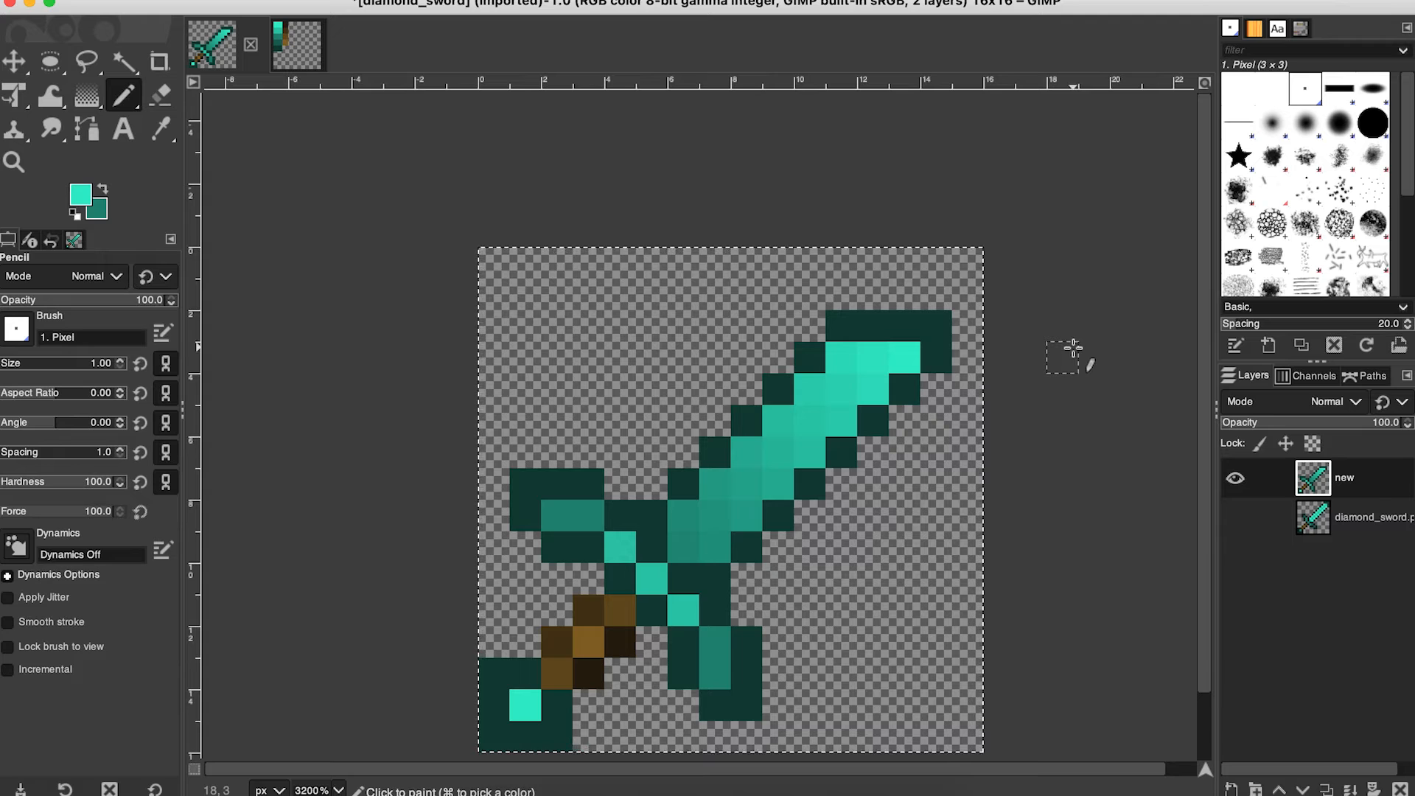
Compare the gradient-shaded sword with the original by toggling the visibility of the two layers.
{"action": "left_click", "coordinate": [1235, 478]}
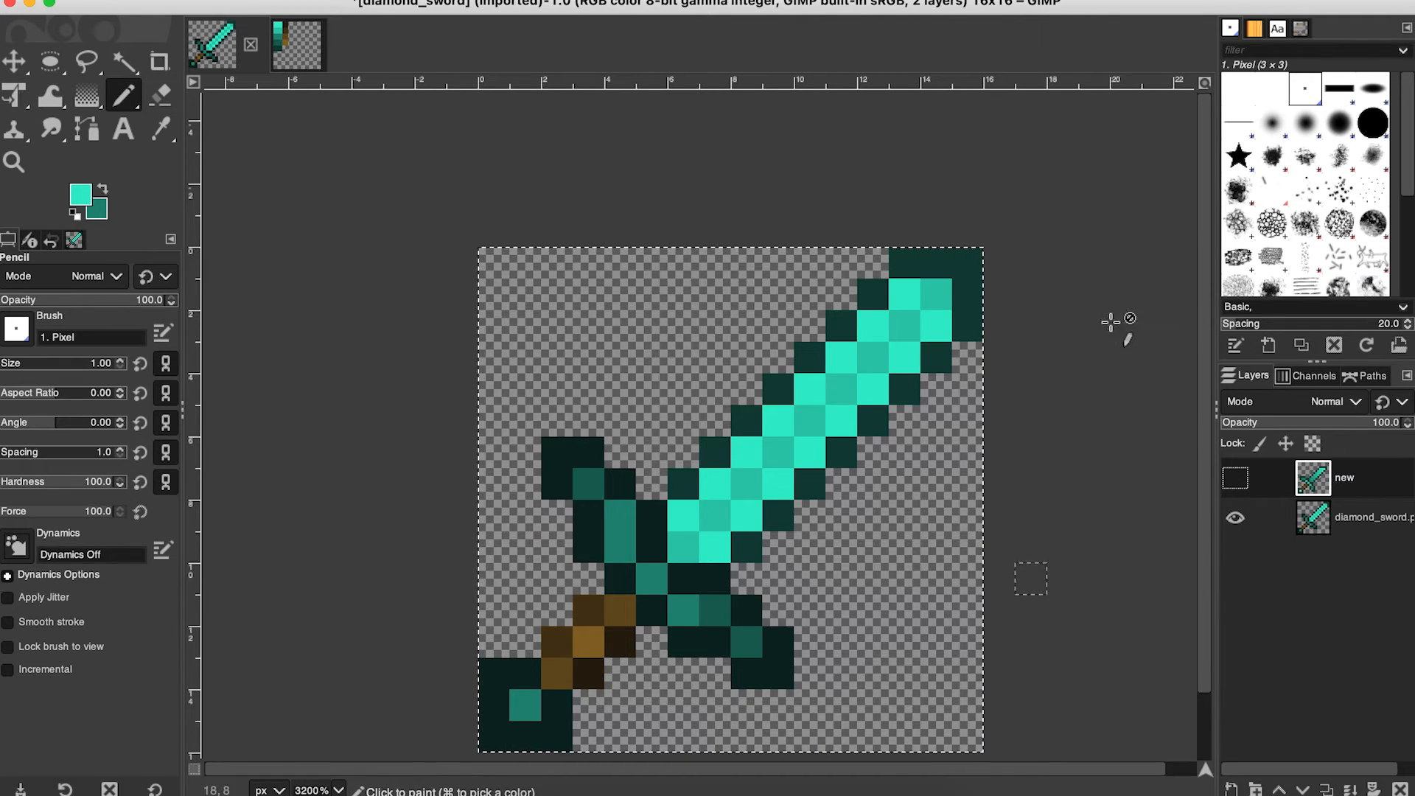
{"action": "left_click", "coordinate": [1235, 478]}
{"action": "left_click", "coordinate": [1236, 521]}
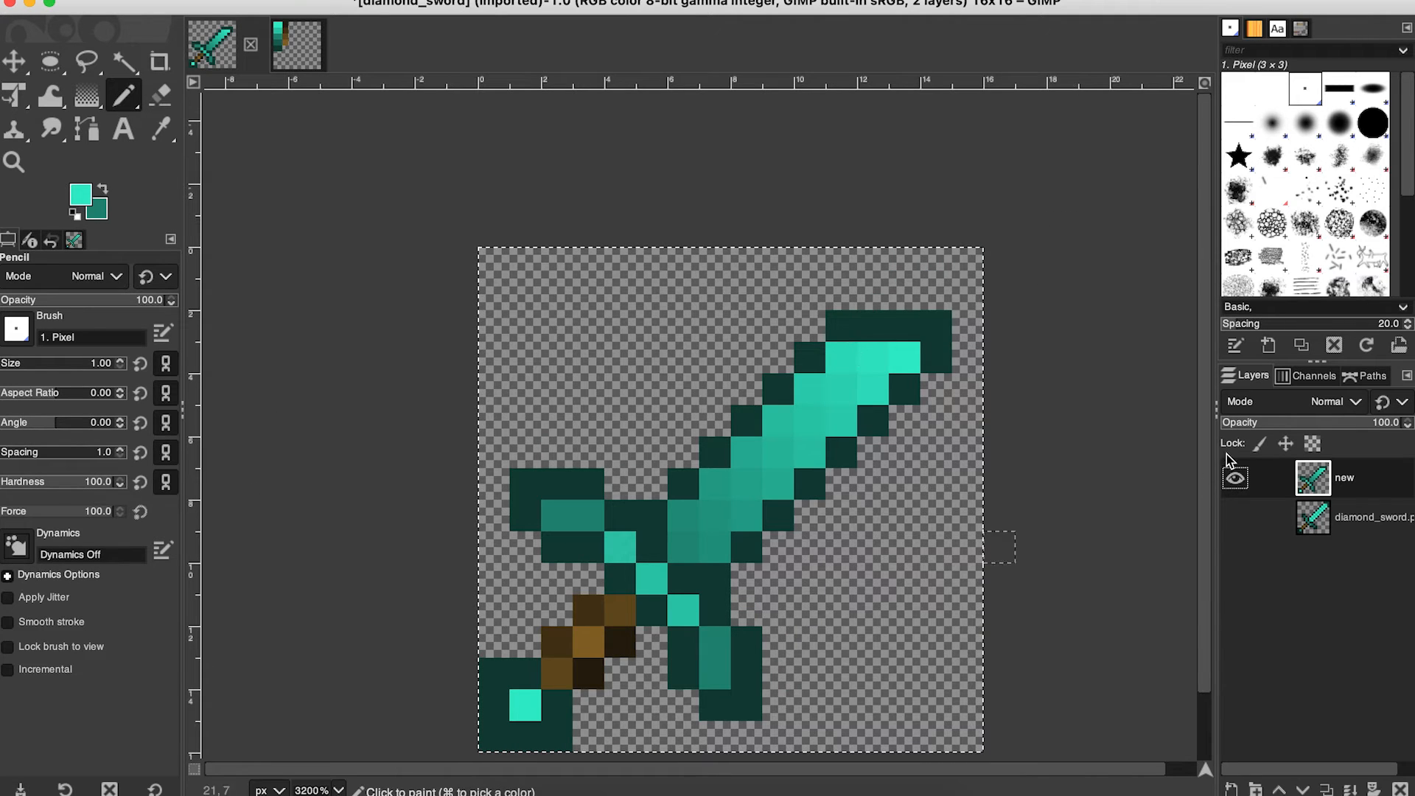
View the original sword layer on its own once more, and bring back only the new layer.
{"action": "left_click", "coordinate": [1235, 518]}
{"action": "left_click", "coordinate": [1235, 477]}
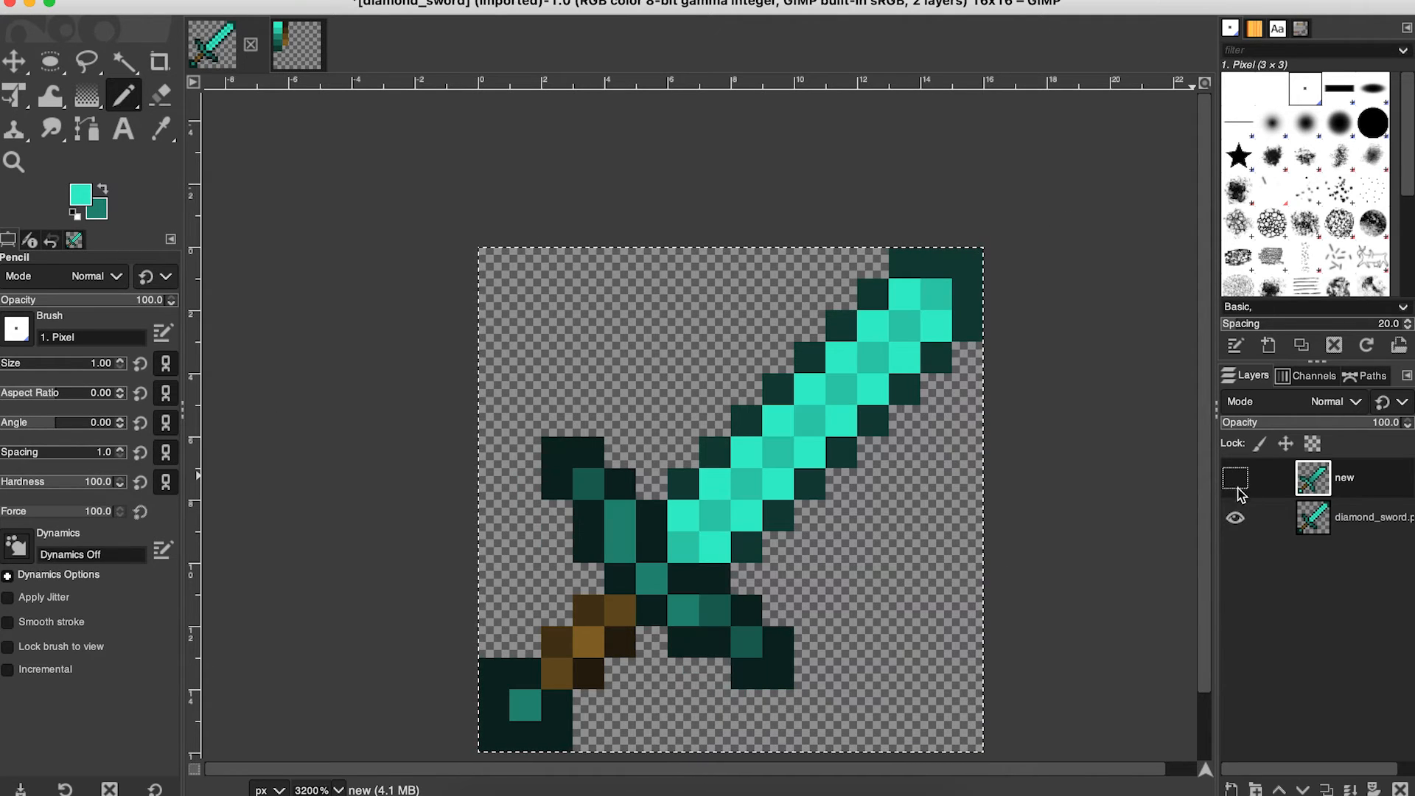
{"action": "left_click", "coordinate": [1236, 479]}
{"action": "left_click", "coordinate": [1237, 520]}
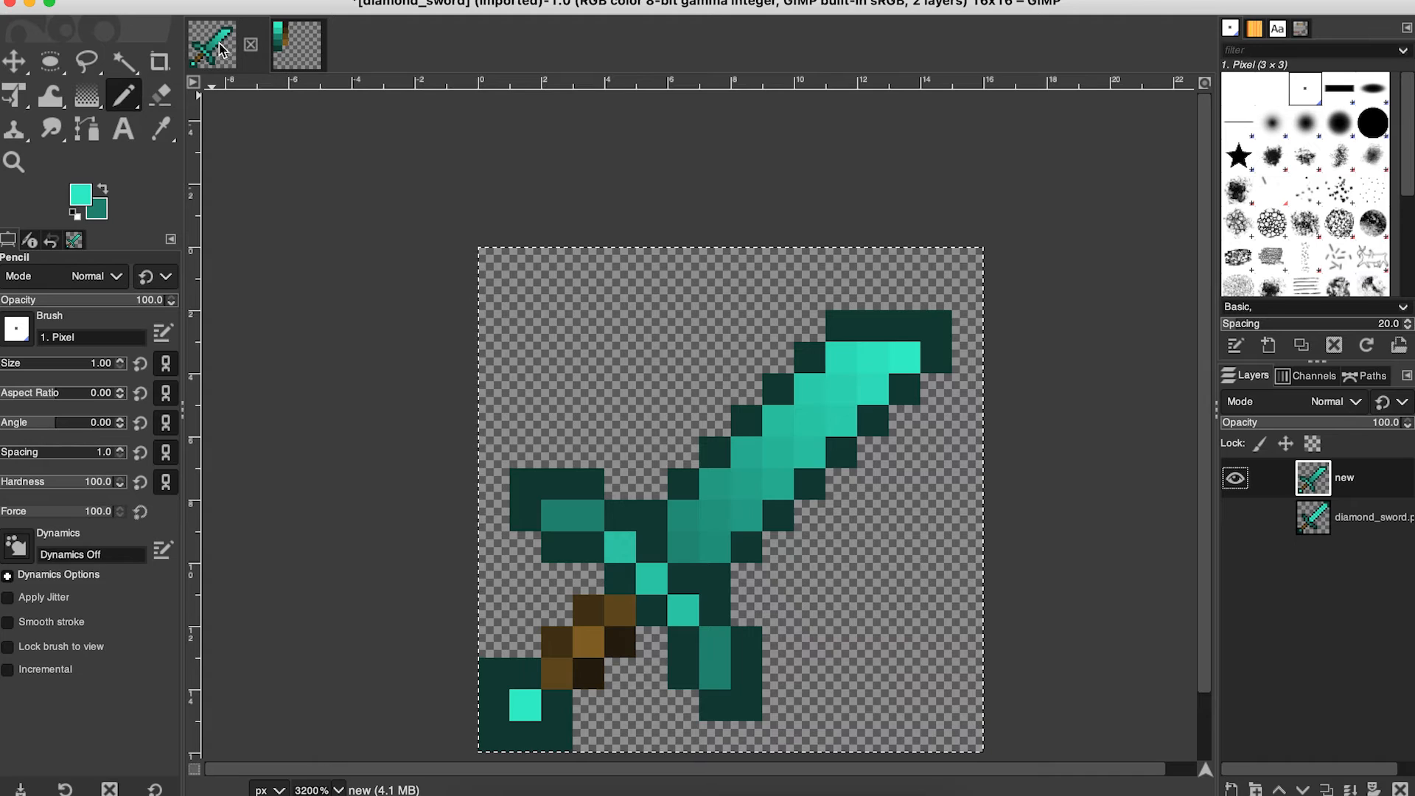
Export the redrawn sword over the existing diamond_sword.png in the textures/items folder, keeping the default PNG options.
{"action": "key", "text": "shift+super+e"}
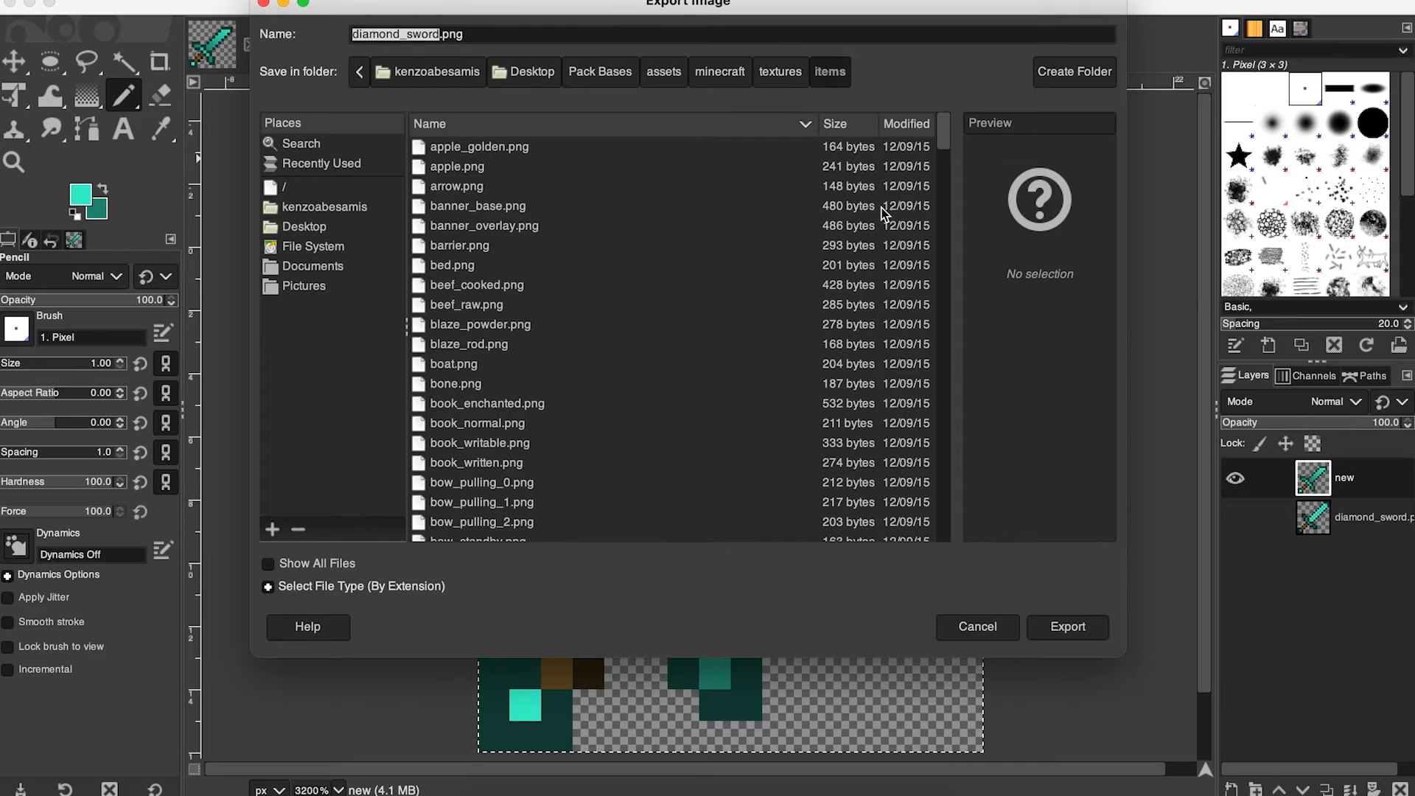
{"action": "left_click", "coordinate": [1076, 627]}
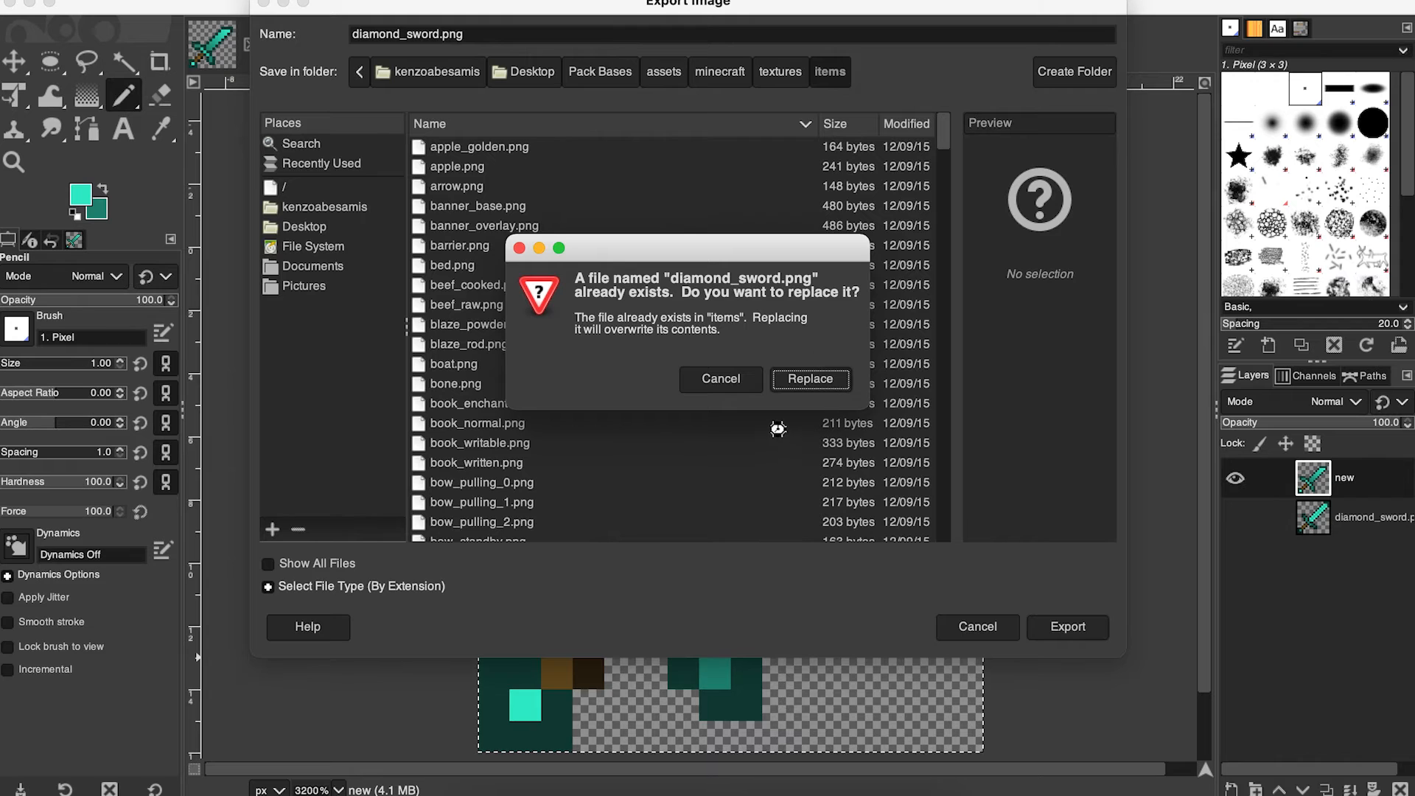
{"action": "left_click", "coordinate": [807, 380]}
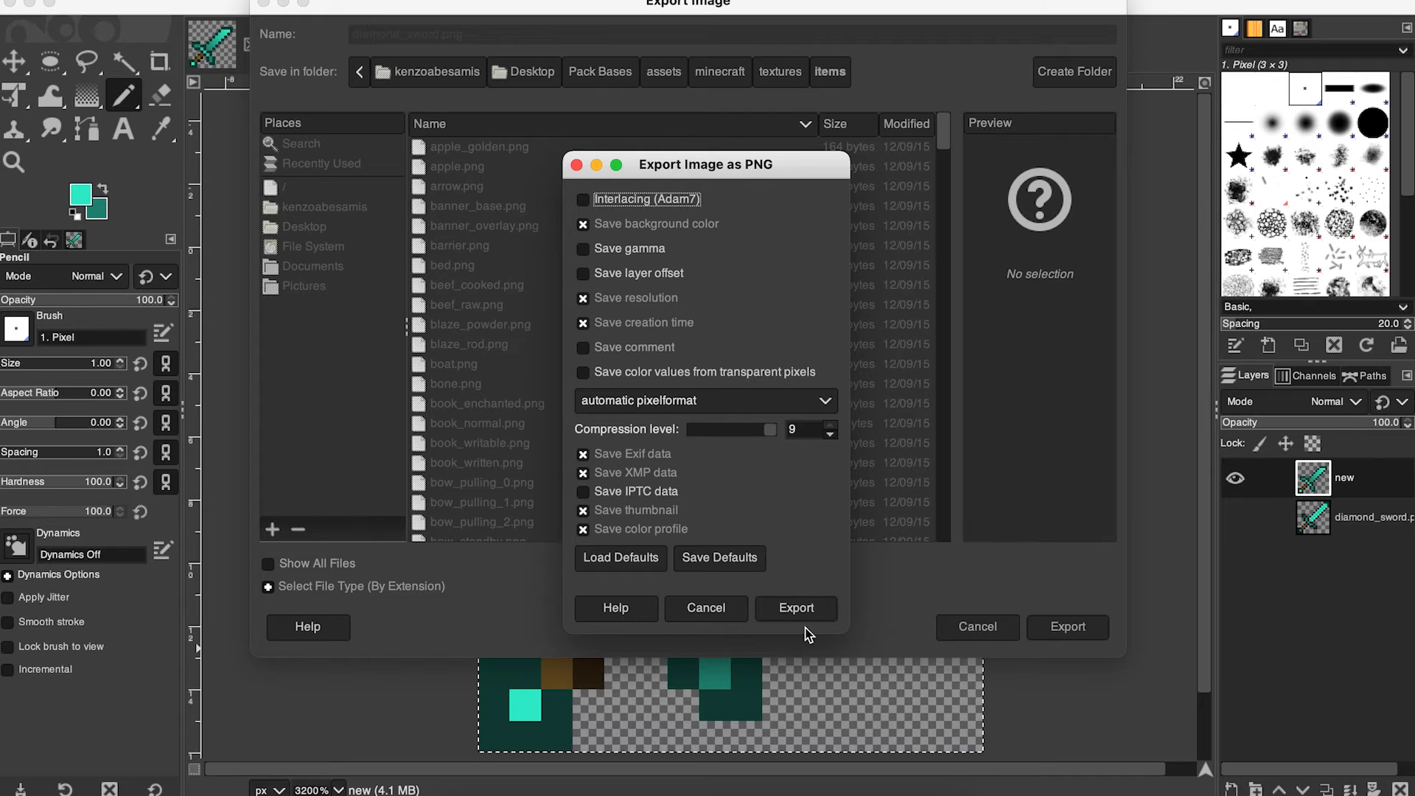
{"action": "left_click", "coordinate": [799, 611]}
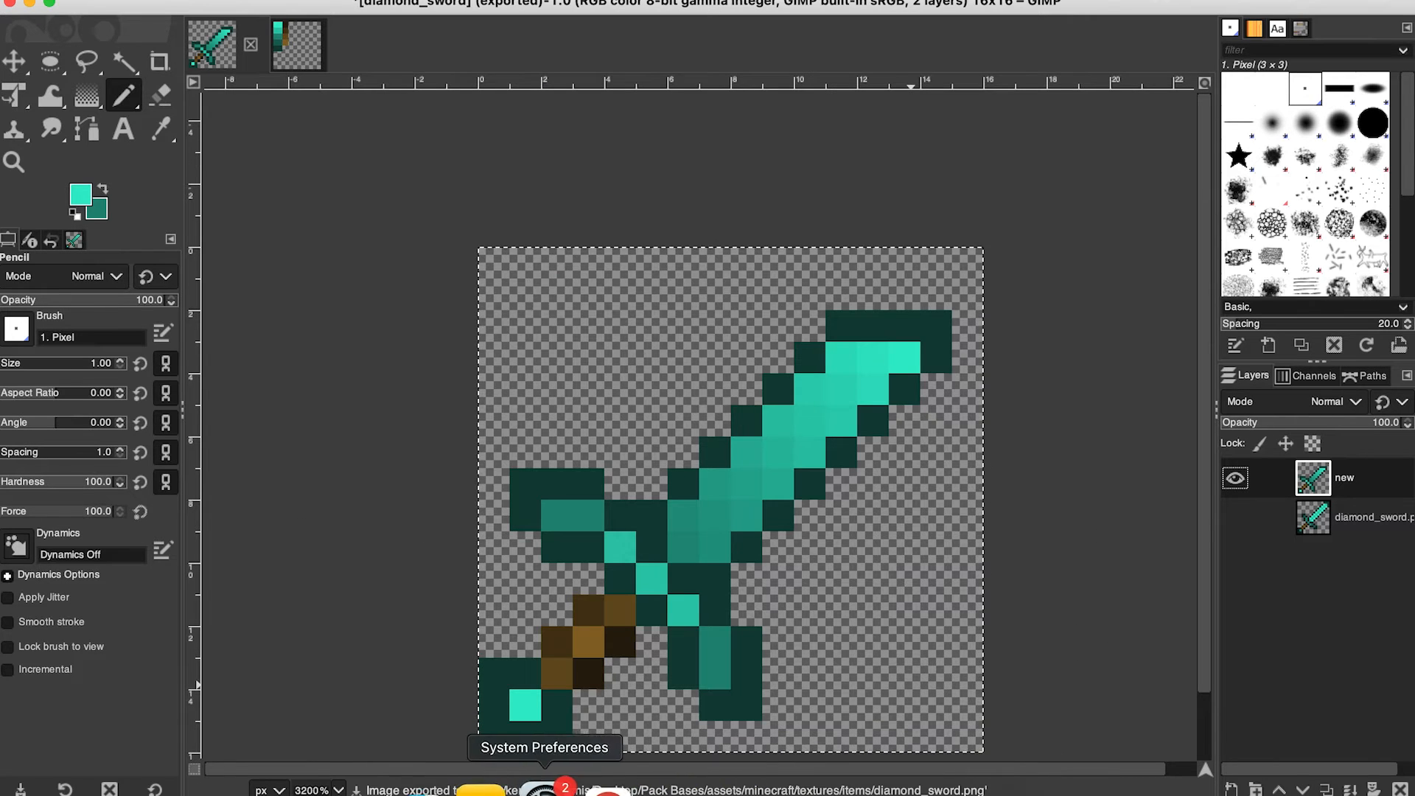
Export the color palette image as Untitled.png into the Pack Bases folder with the default PNG options.
{"action": "left_click", "coordinate": [462, 781]}
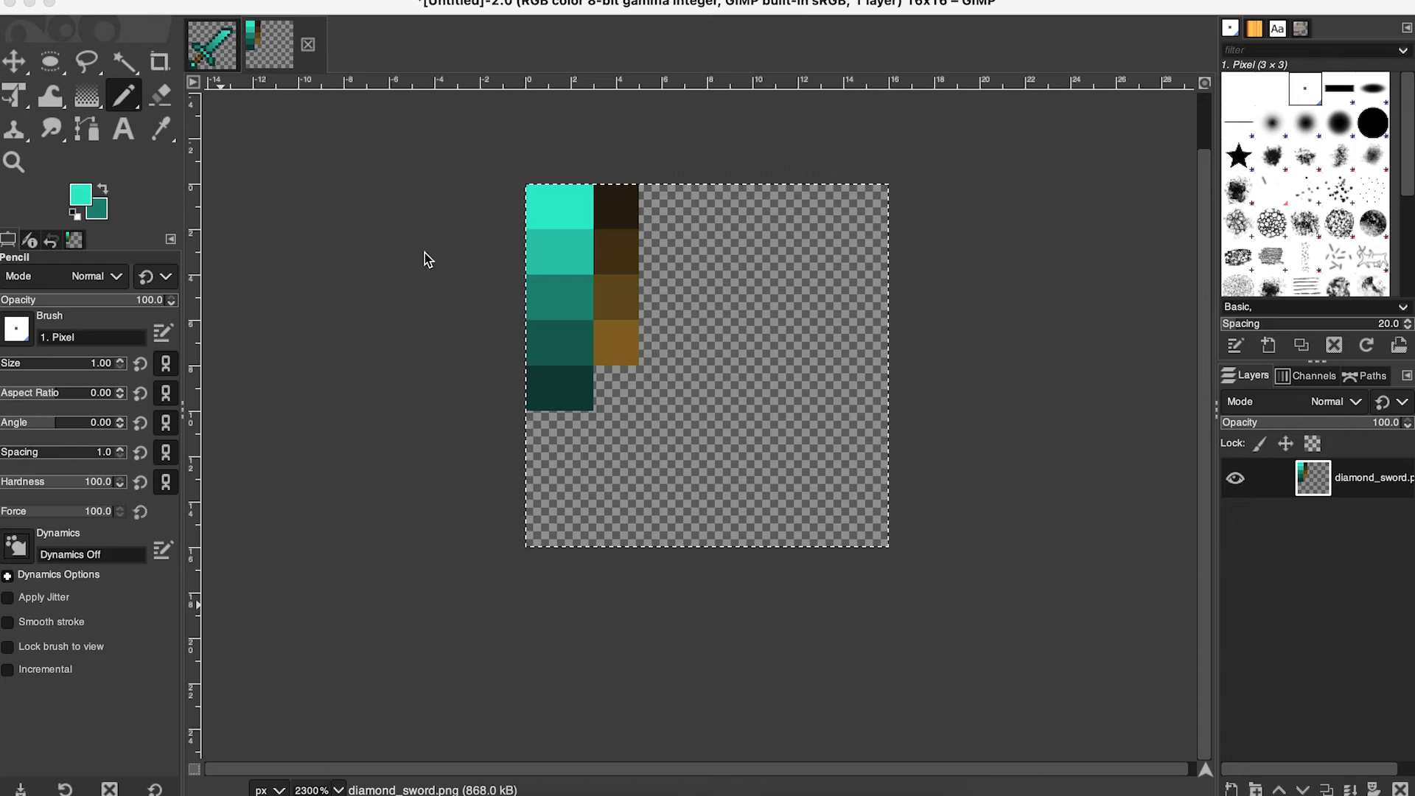
{"action": "left_click", "coordinate": [384, 211]}
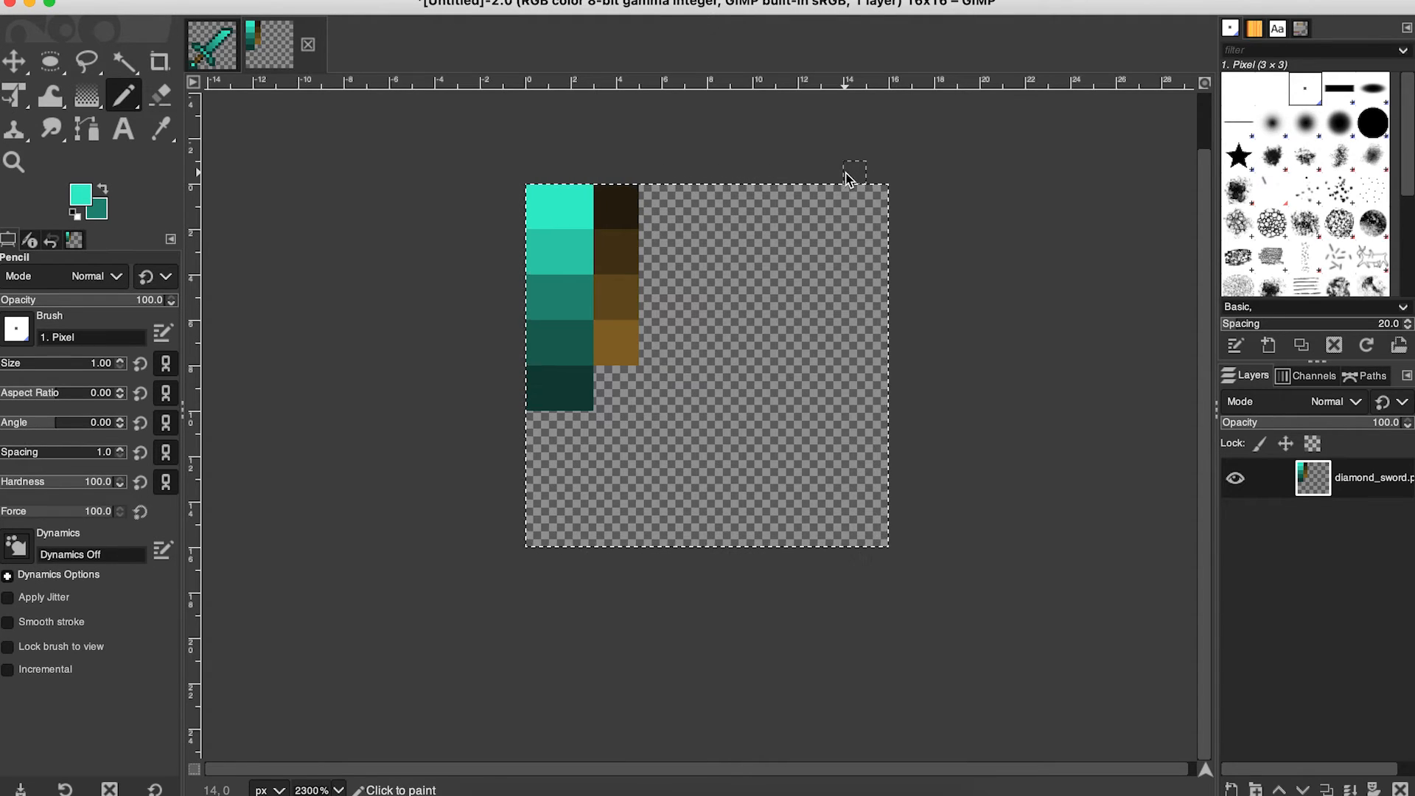
{"action": "key", "text": "super+shift+e"}
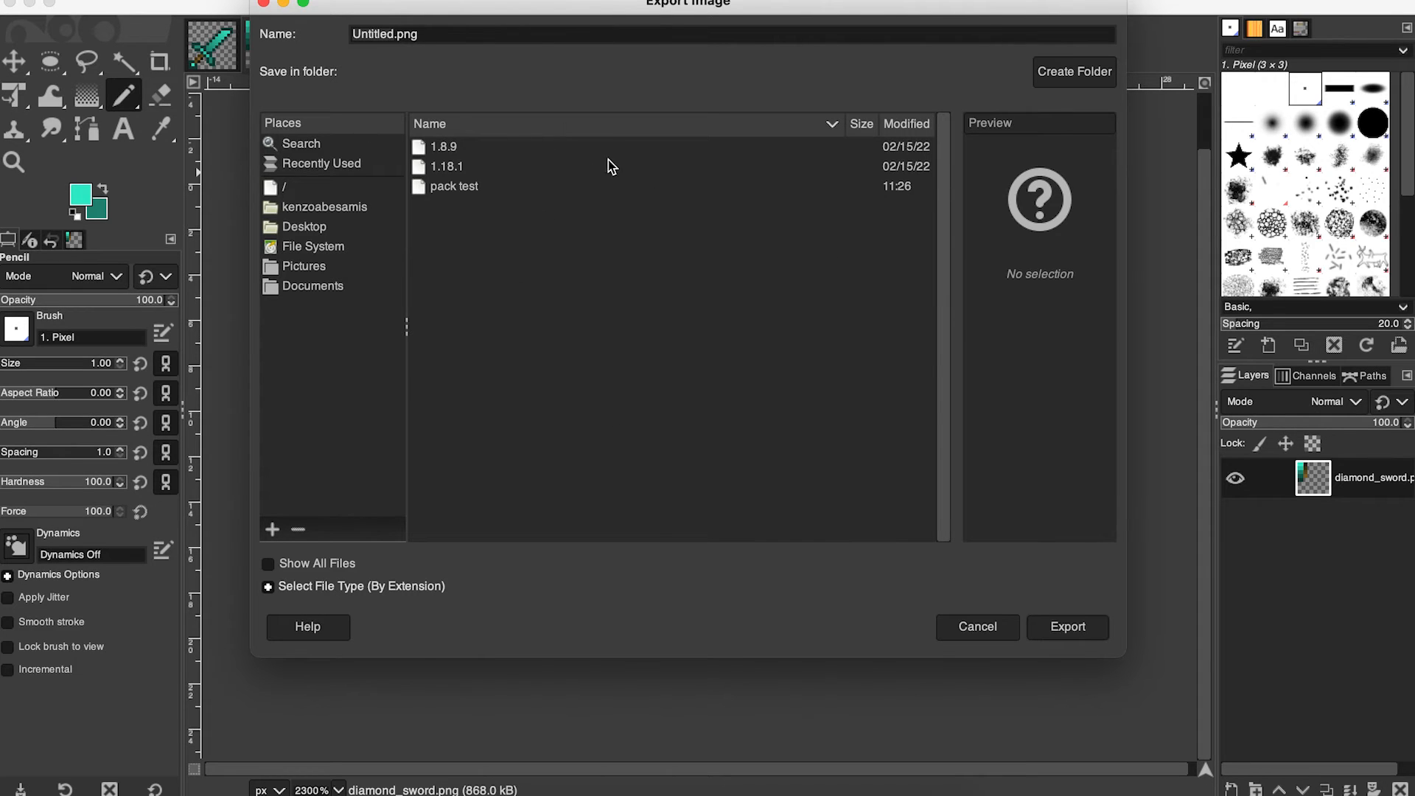
{"action": "left_click", "coordinate": [1064, 626]}
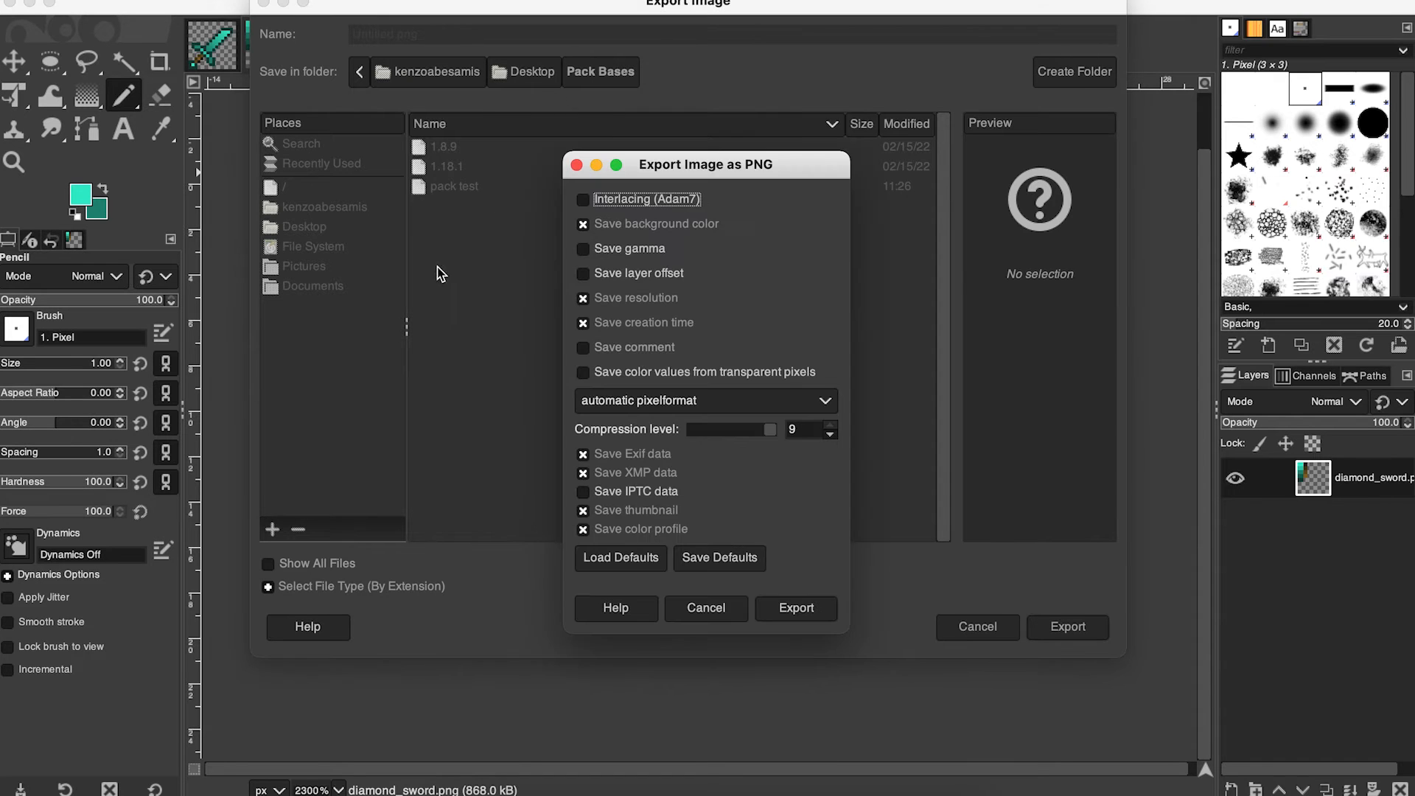
{"action": "left_click", "coordinate": [783, 611]}
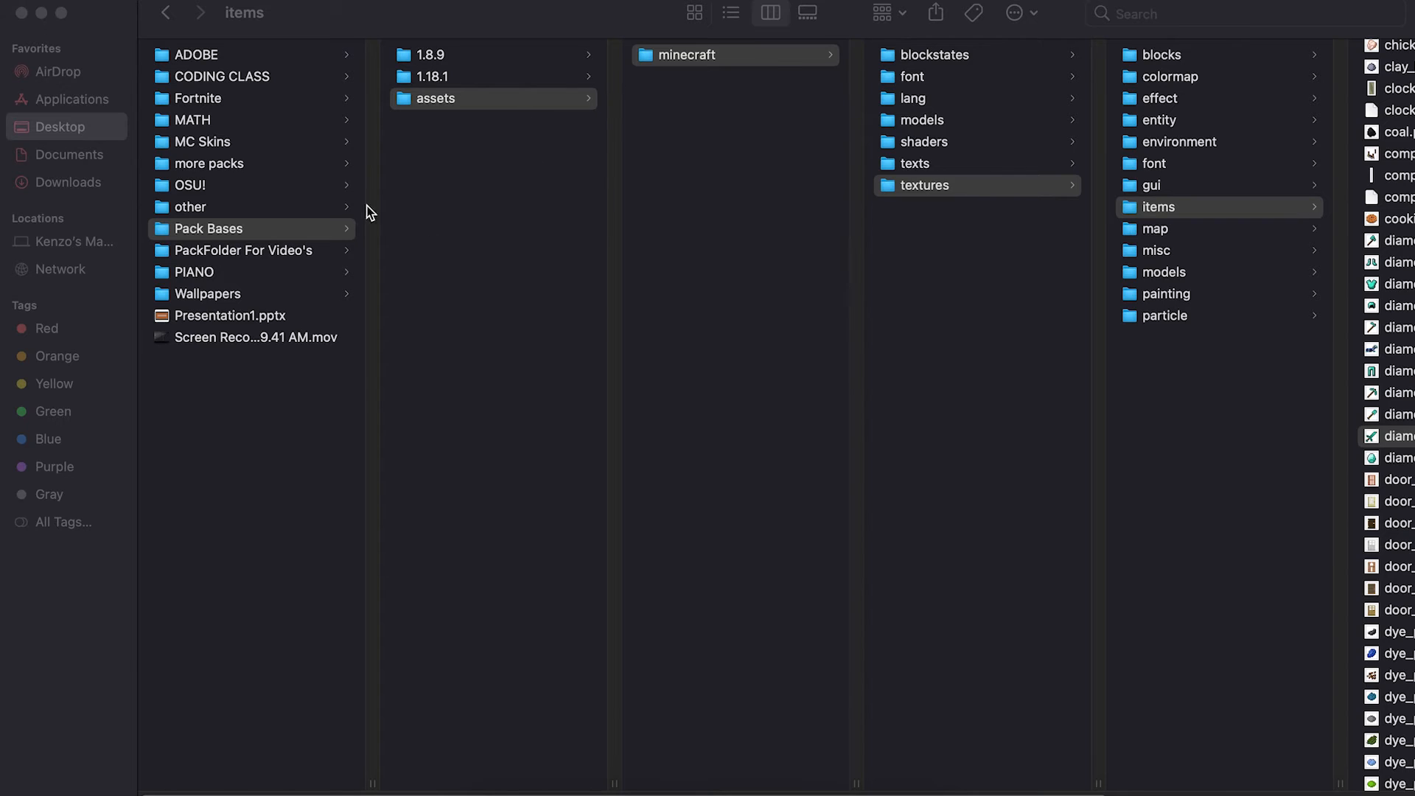
In Finder, create a new folder inside Pack Bases and name it "pack test".
{"action": "right_click", "coordinate": [484, 245]}
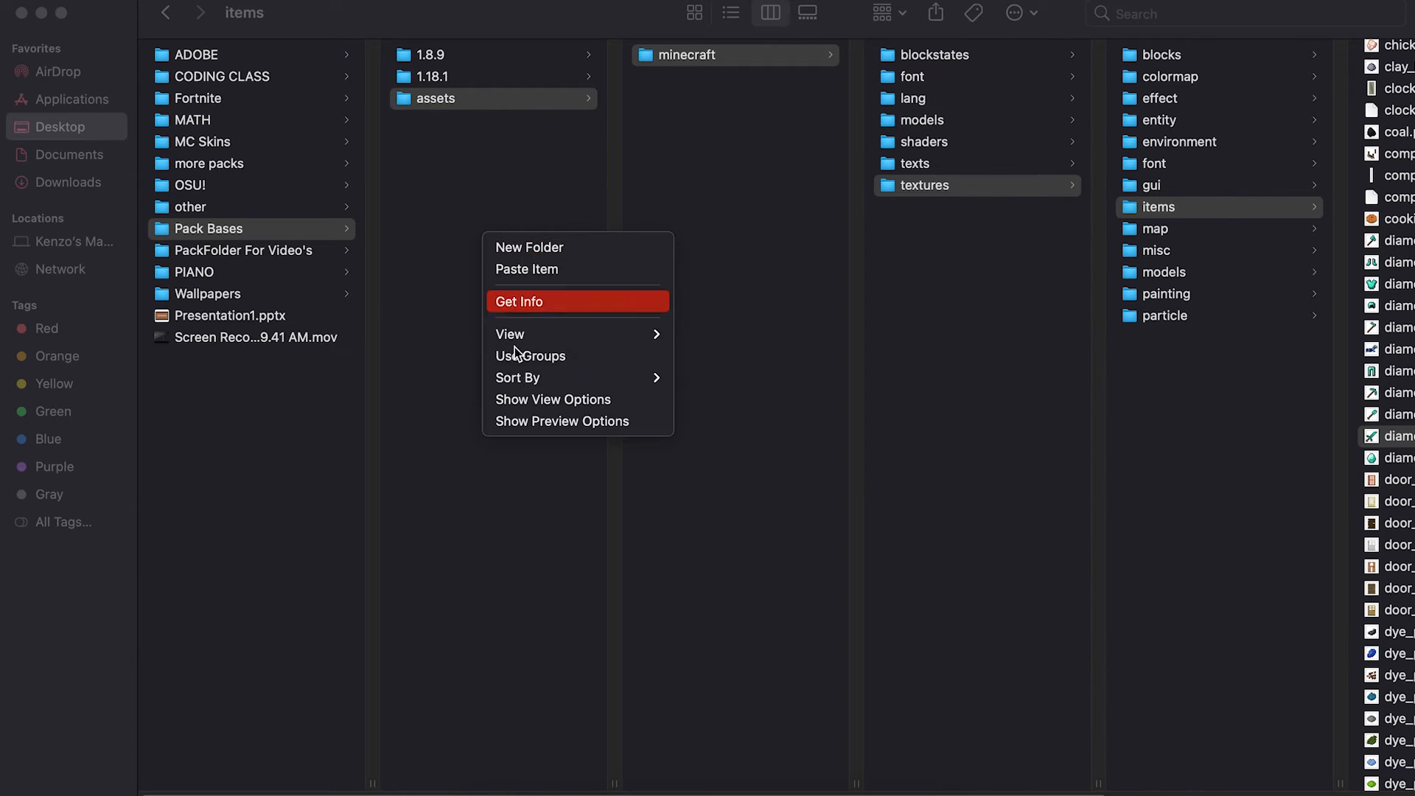
{"action": "left_click", "coordinate": [537, 246]}
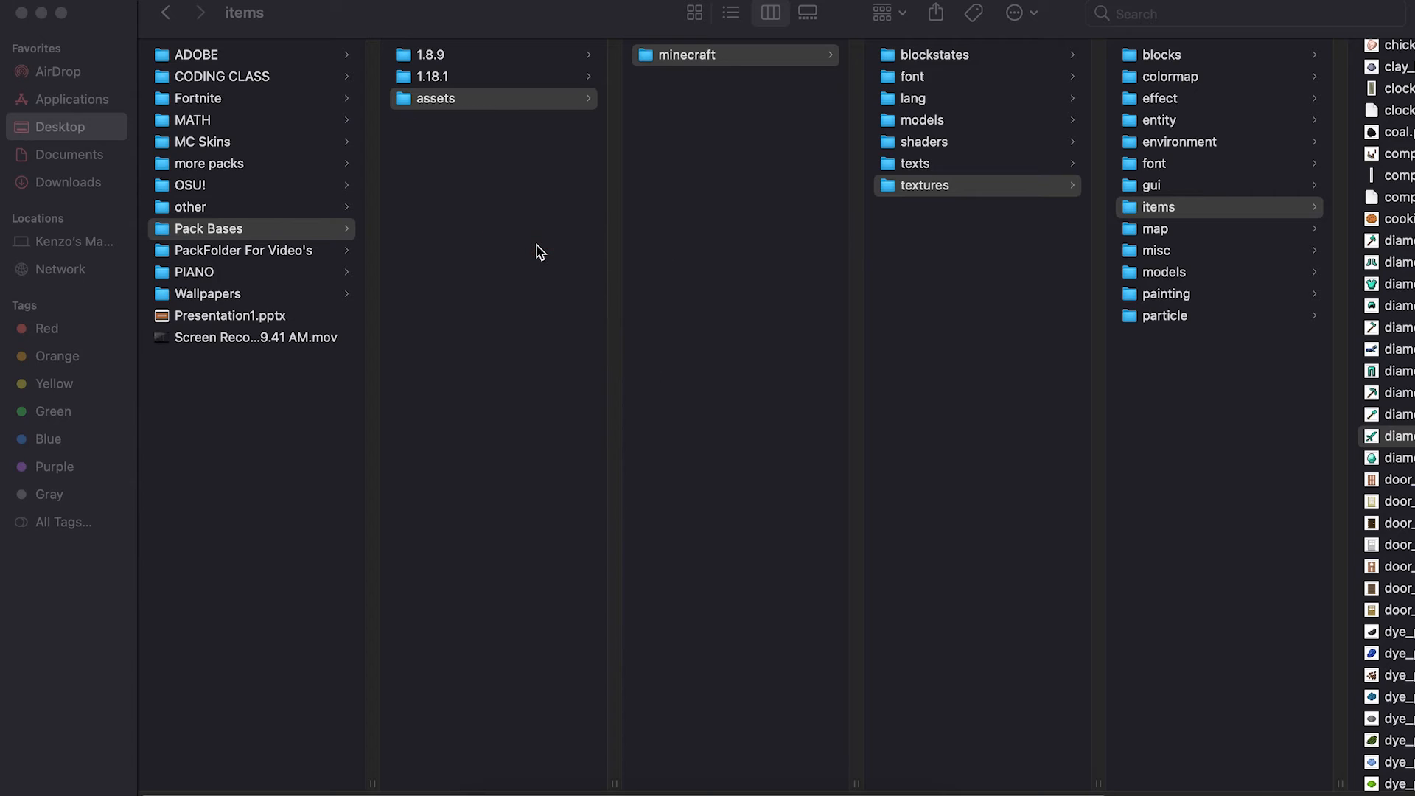
{"action": "left_click", "coordinate": [455, 100]}
{"action": "right_click", "coordinate": [497, 125]}
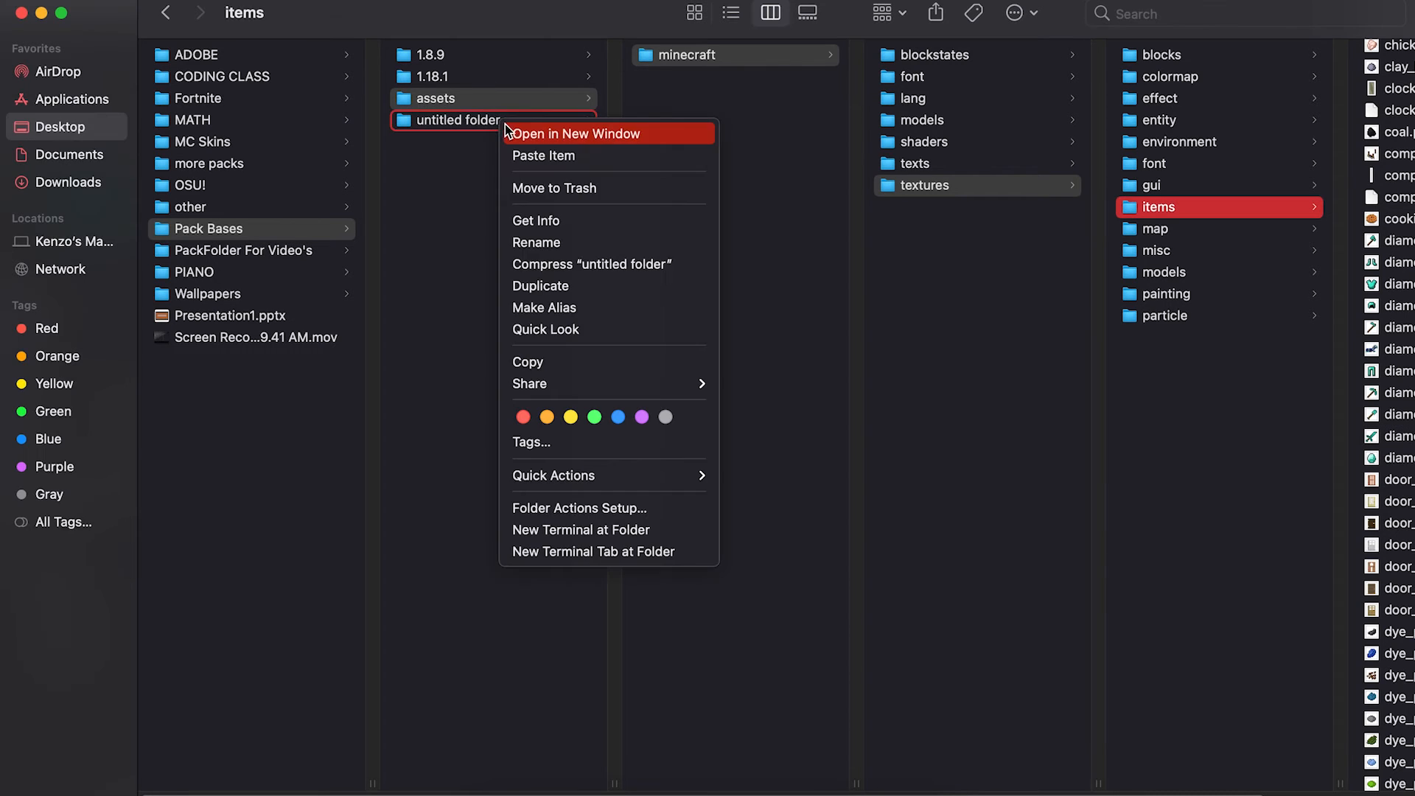
{"action": "left_click", "coordinate": [563, 245]}
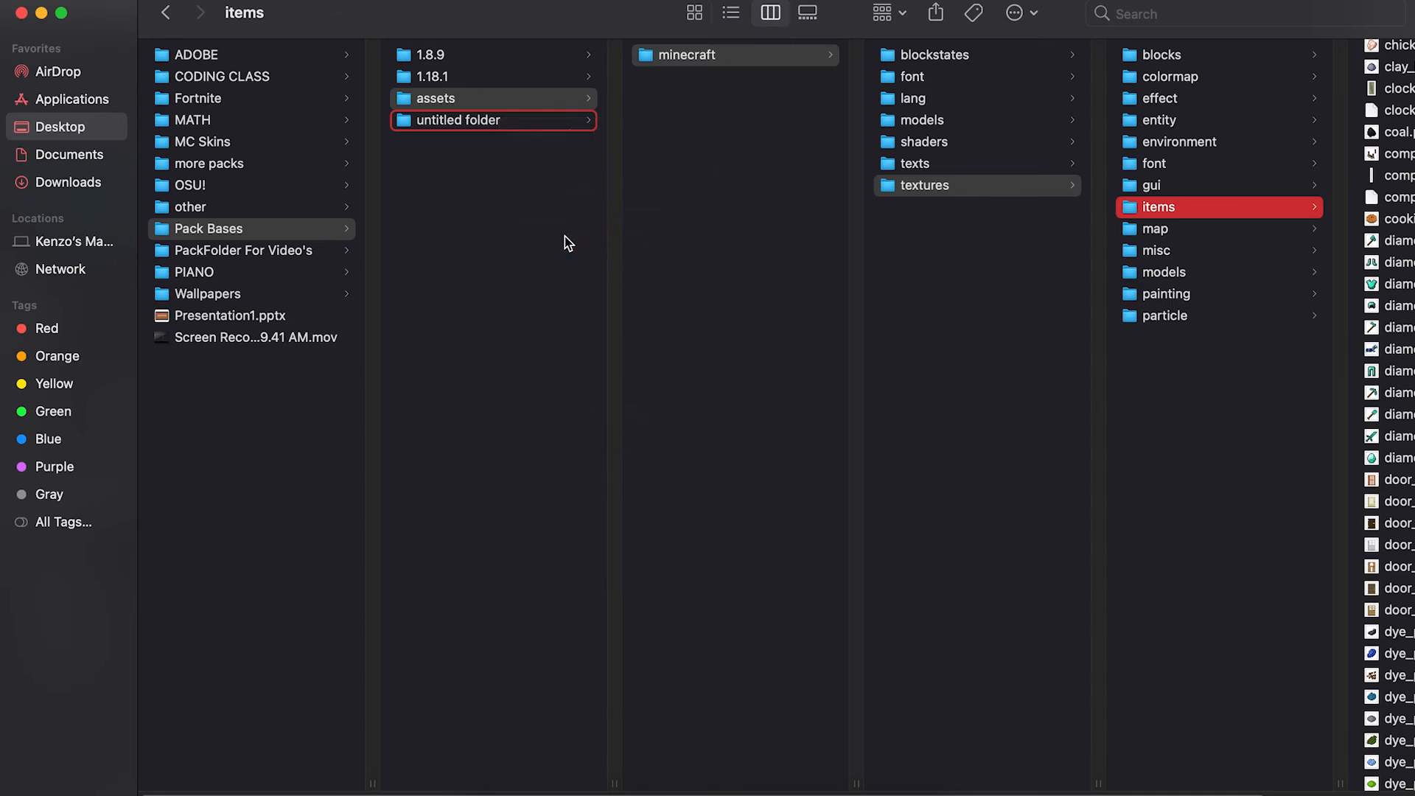
{"action": "key", "text": "BackSpace"}
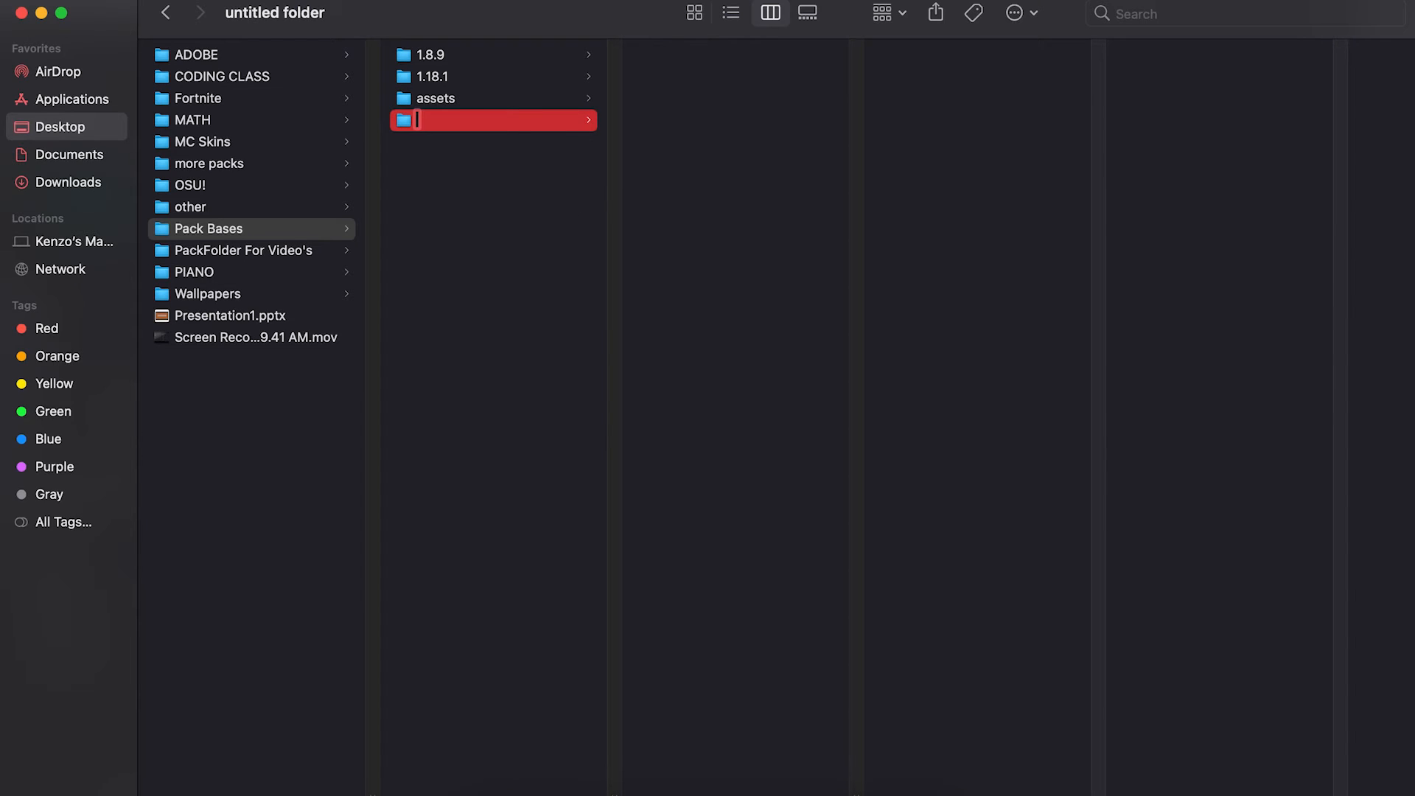
{"action": "type", "text": "pack test"}
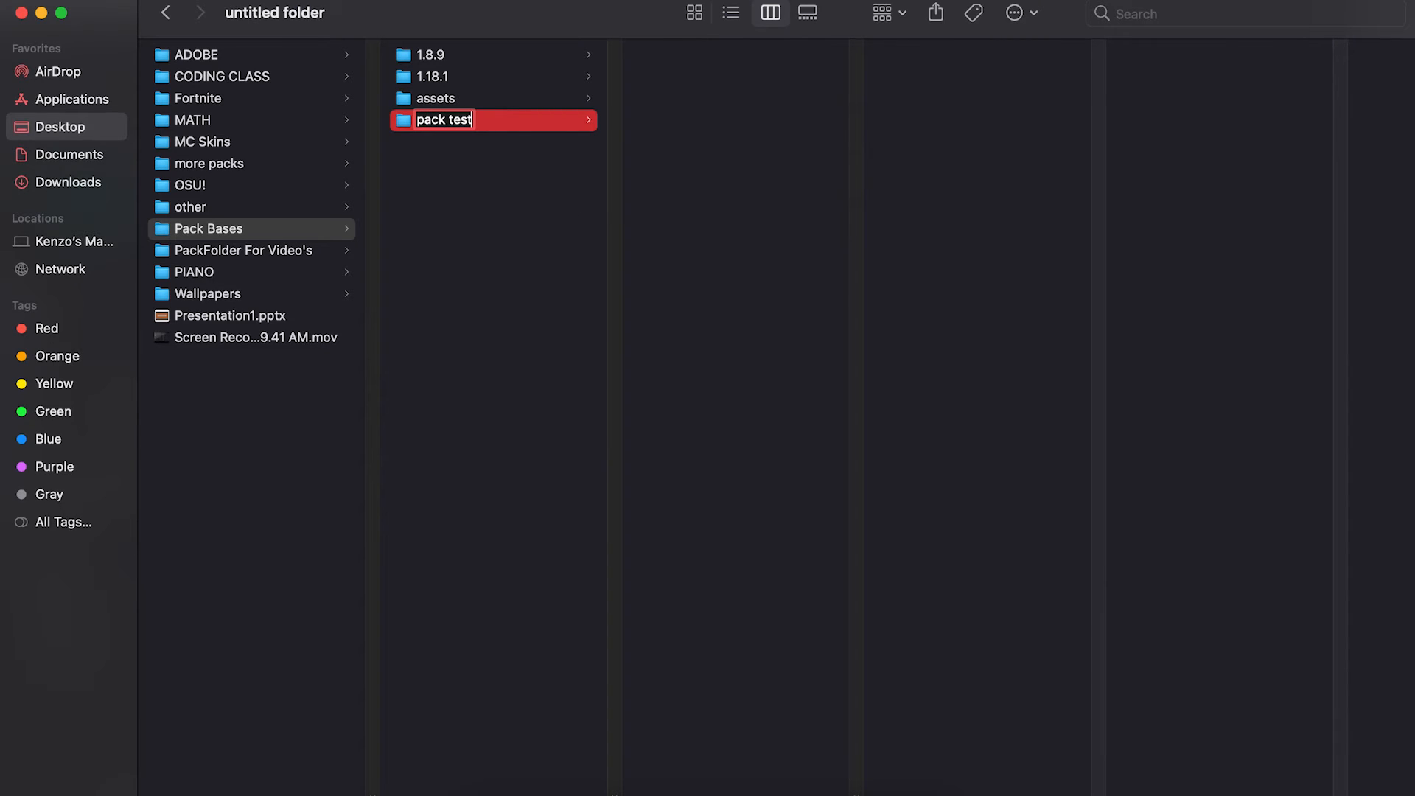
{"action": "left_click", "coordinate": [529, 157]}
{"action": "left_click", "coordinate": [516, 130]}
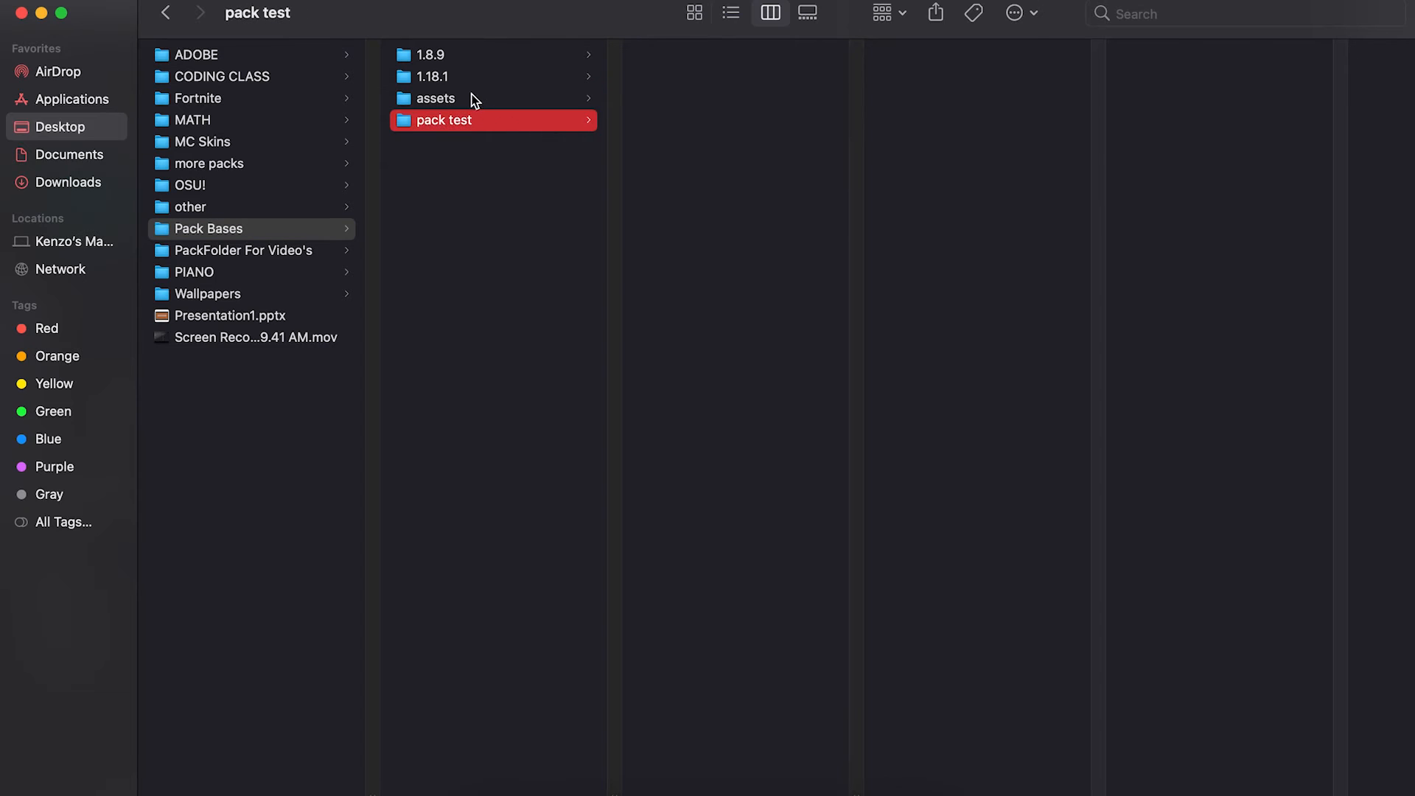
{"action": "left_click", "coordinate": [472, 99], "text": "shift"}
{"action": "left_click", "coordinate": [525, 144]}
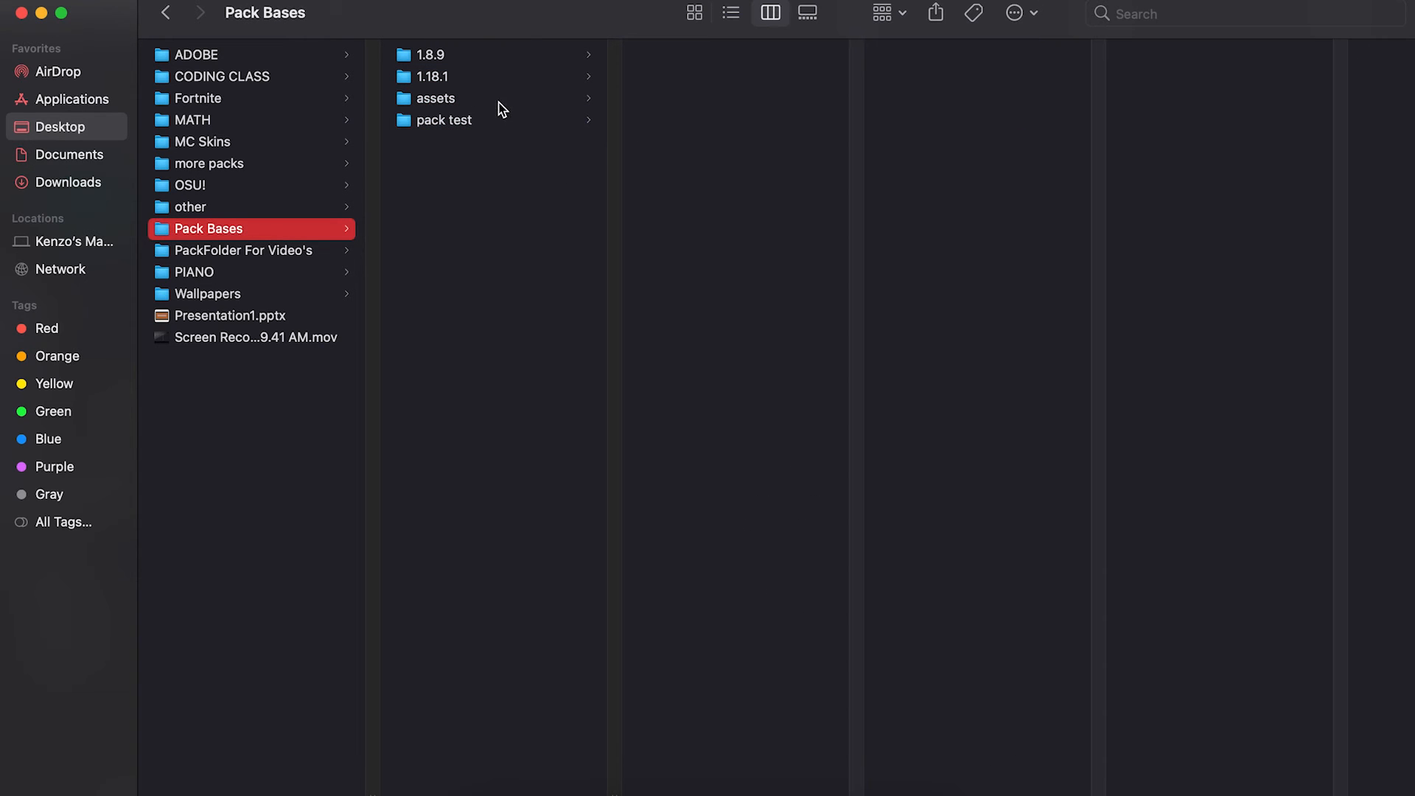
{"action": "left_click", "coordinate": [497, 115]}
{"action": "left_click", "coordinate": [513, 96]}
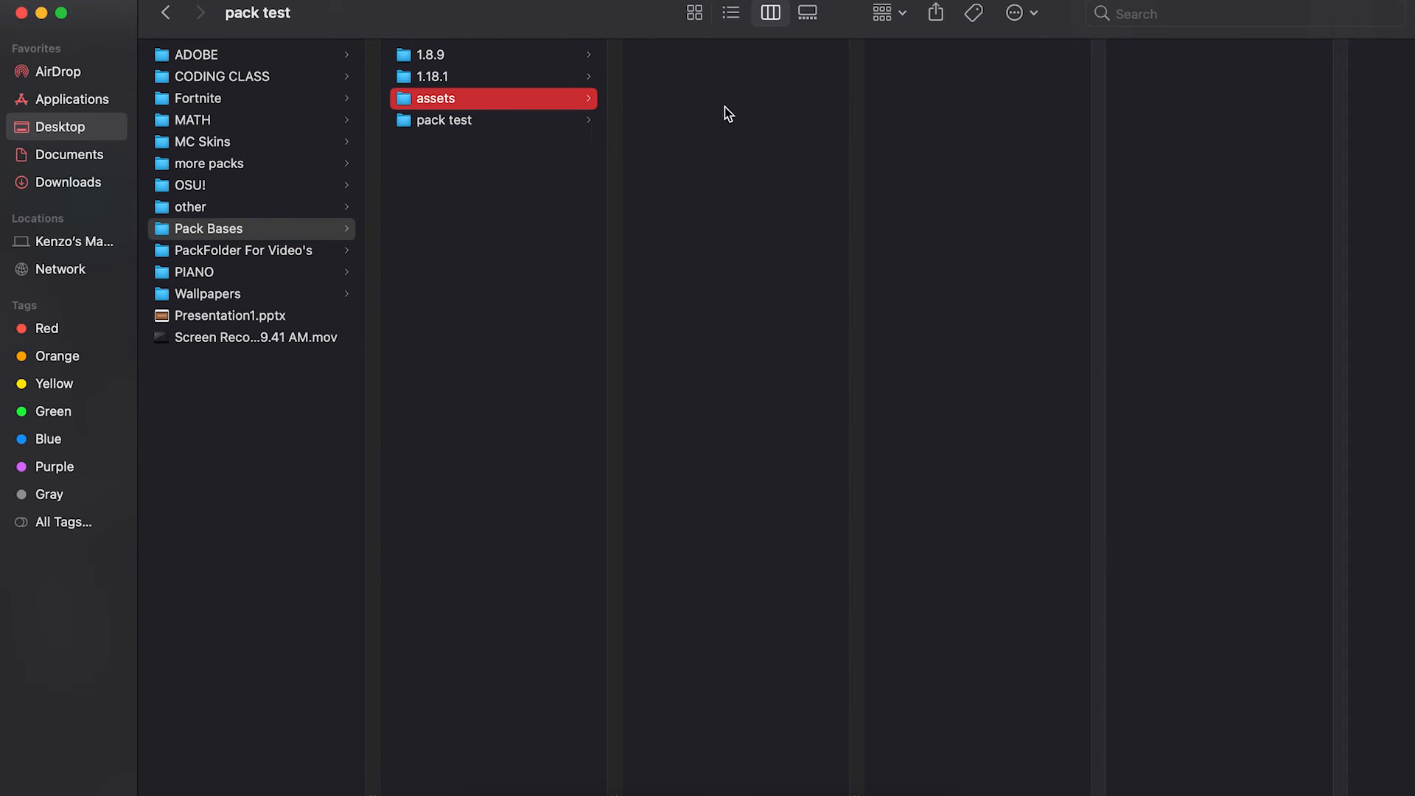
{"action": "left_click", "coordinate": [489, 103]}
{"action": "left_click", "coordinate": [497, 118]}
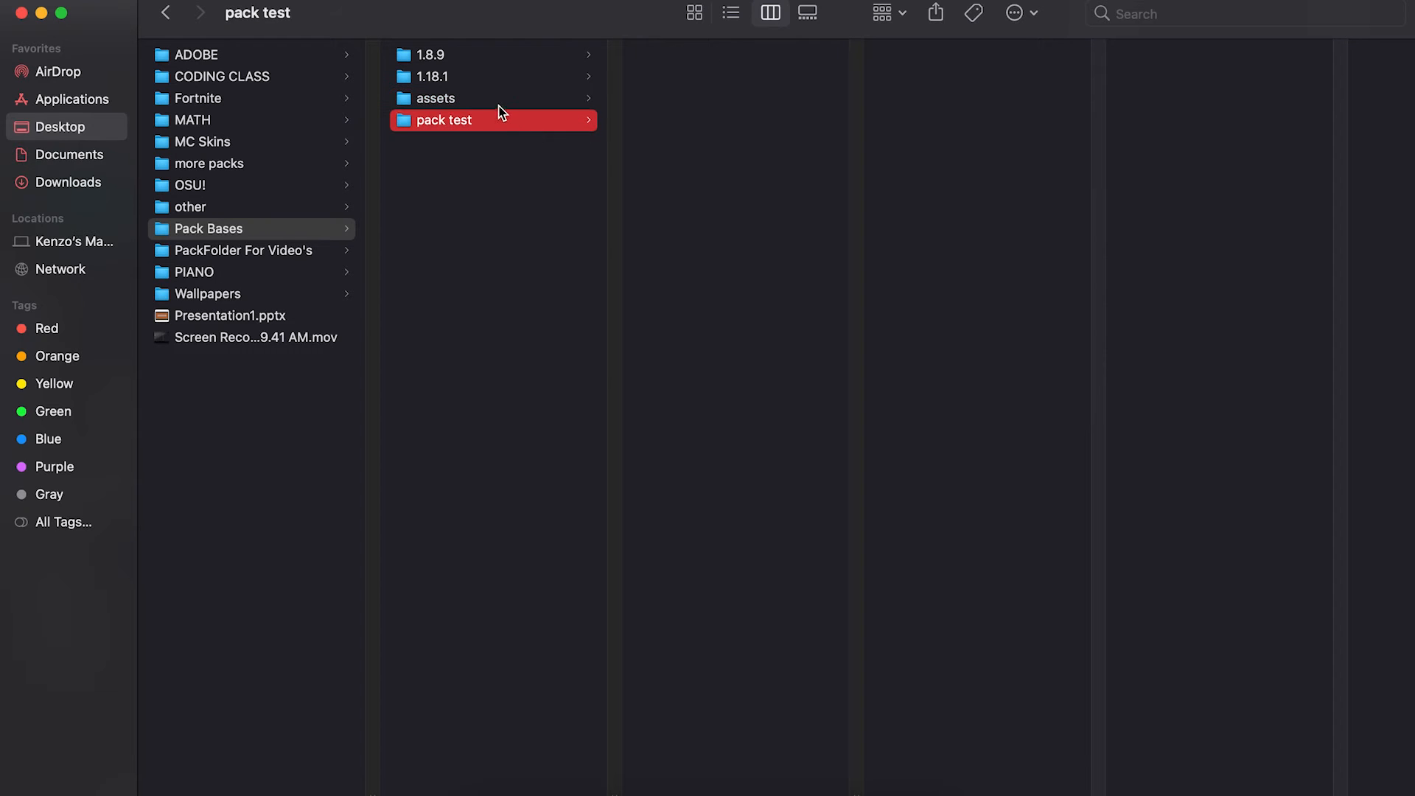
{"action": "right_click", "coordinate": [492, 105]}
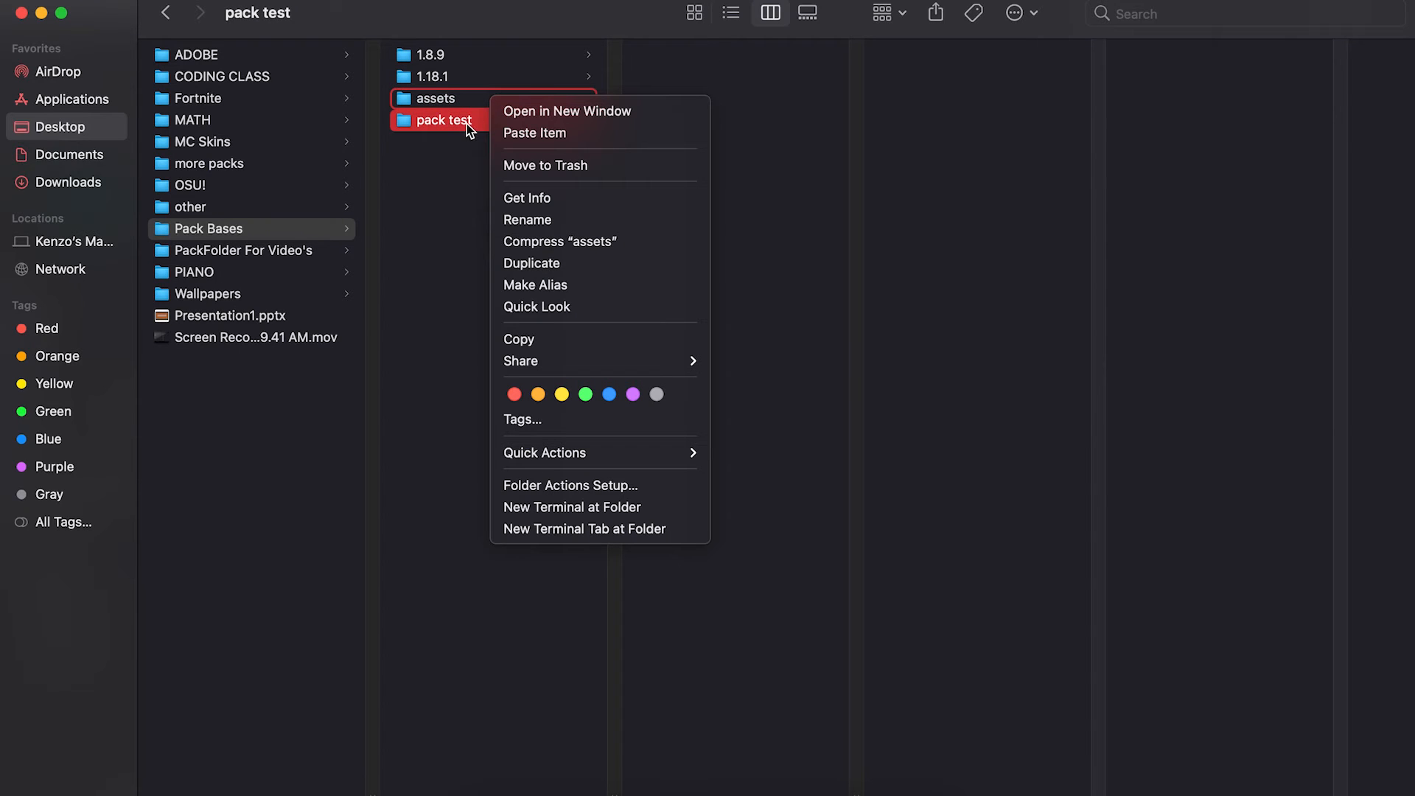
{"action": "left_click", "coordinate": [466, 122]}
{"action": "left_click", "coordinate": [476, 98]}
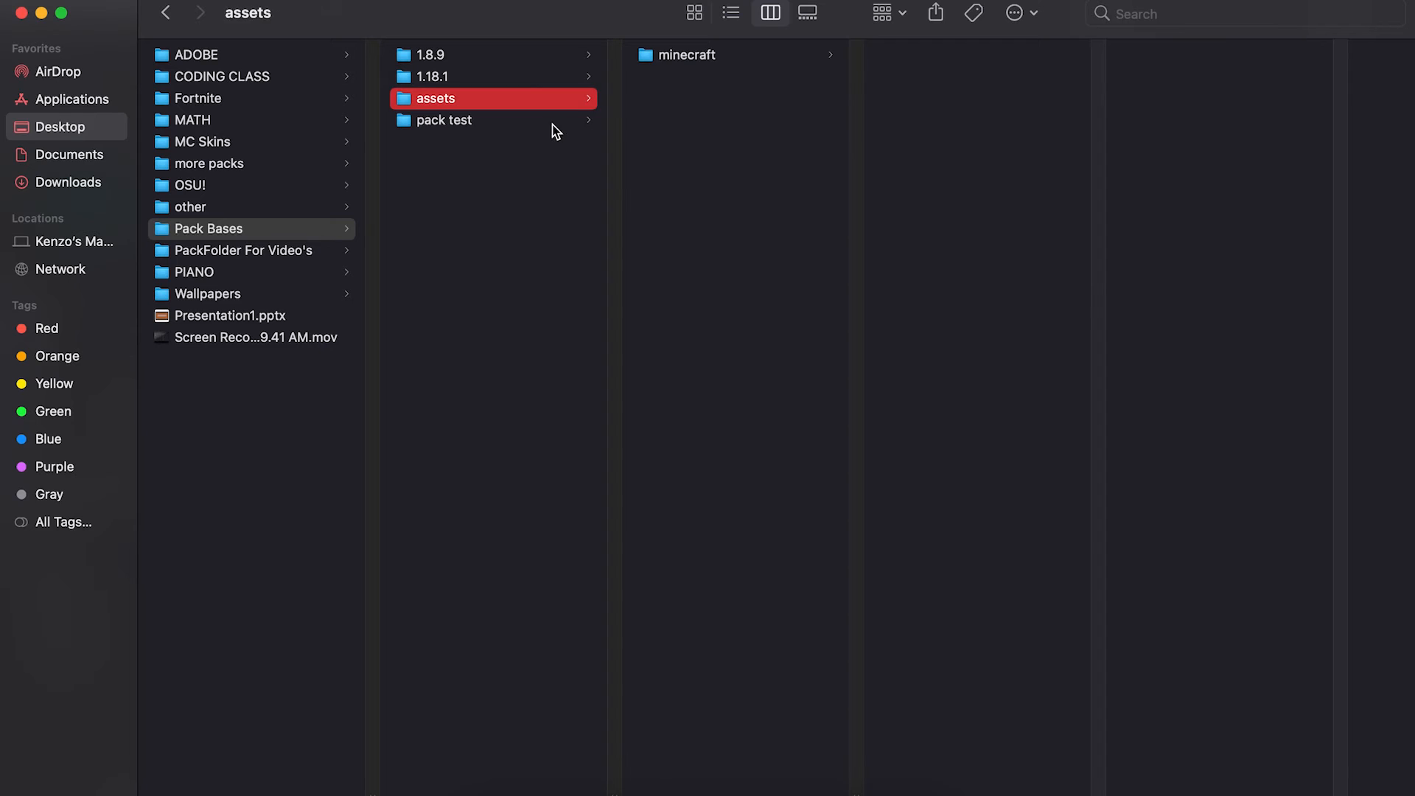
{"action": "left_click", "coordinate": [488, 118]}
{"action": "right_click", "coordinate": [493, 103]}
{"action": "left_click", "coordinate": [474, 127]}
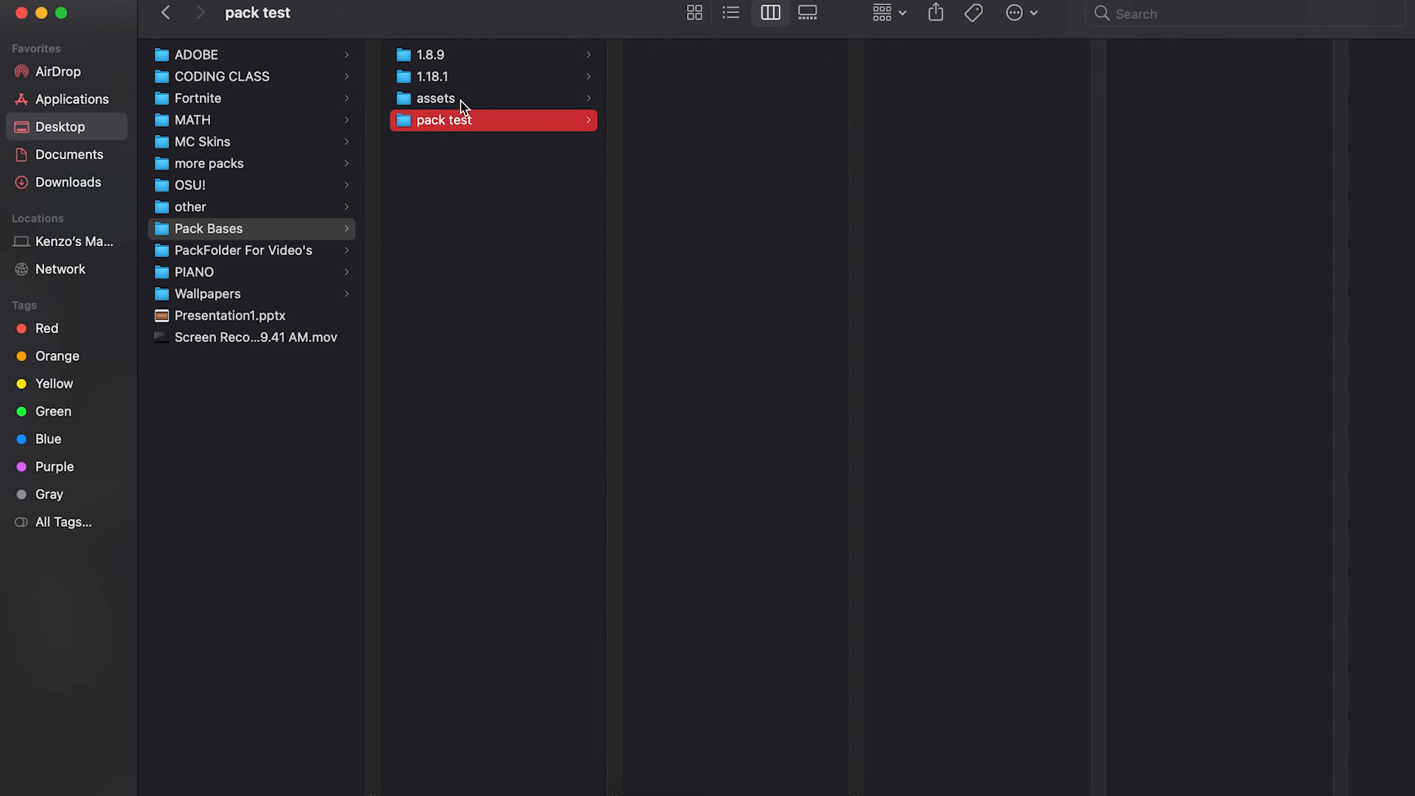
Move the assets folder into the pack test folder and display that folder's contents.
{"action": "mouse_move", "coordinate": [461, 101]}
{"action": "left_mouse_down"}
{"action": "mouse_move", "coordinate": [661, 120]}
{"action": "mouse_move", "coordinate": [598, 142]}
{"action": "mouse_move", "coordinate": [465, 125]}
{"action": "left_mouse_up"}
{"action": "left_click", "coordinate": [523, 104]}
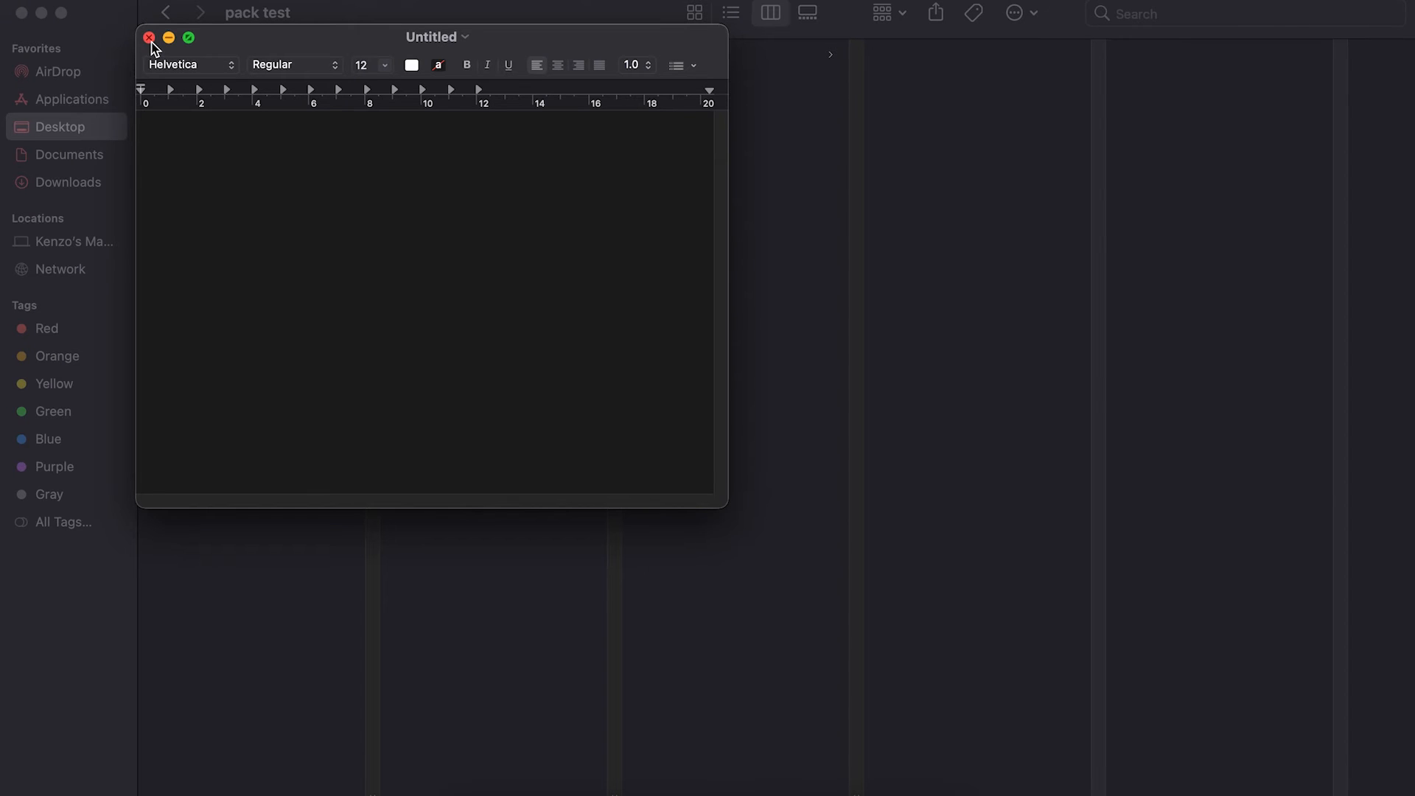
Close the empty untitled text document and return to the Finder window.
{"action": "left_click", "coordinate": [149, 38]}
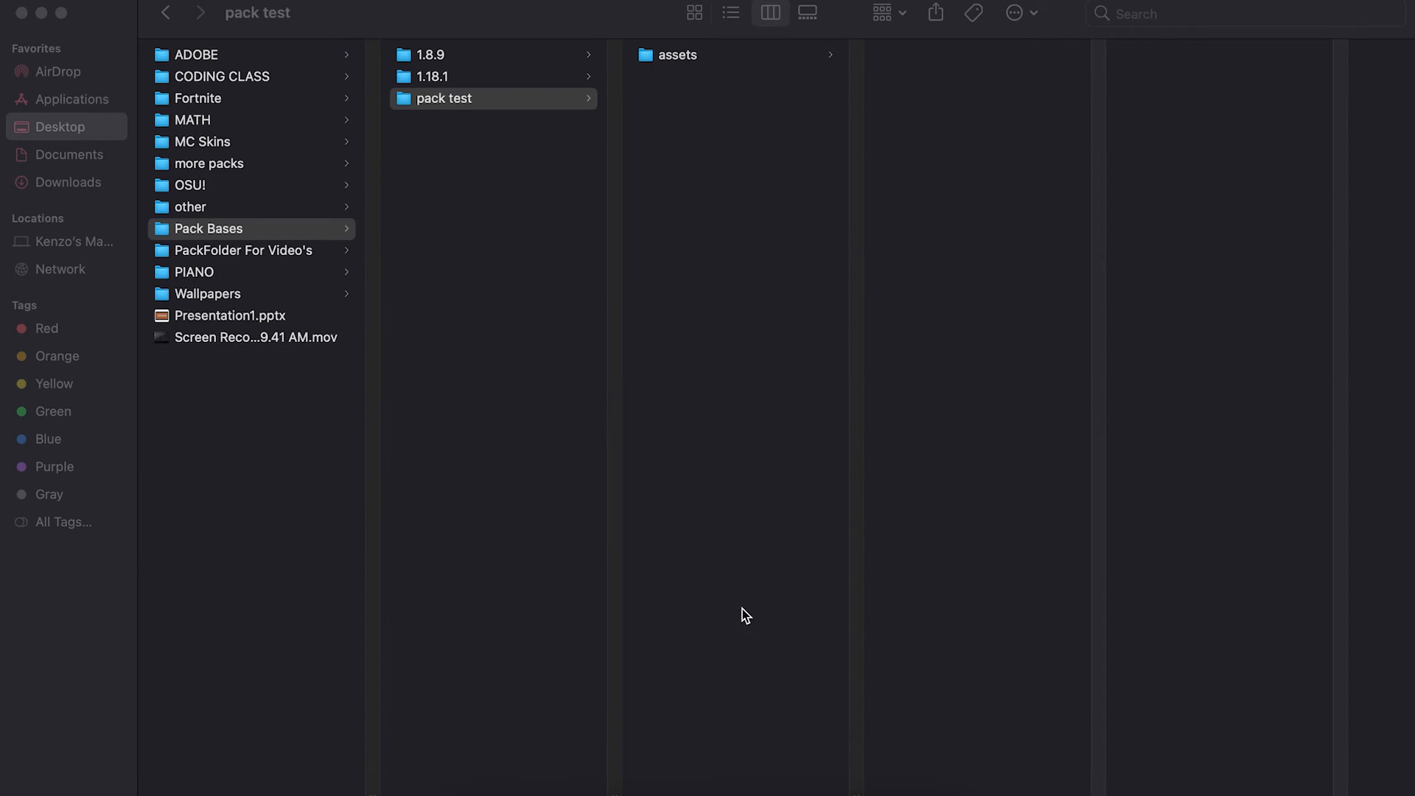
{"action": "right_click", "coordinate": [887, 747]}
{"action": "left_click", "coordinate": [888, 740]}
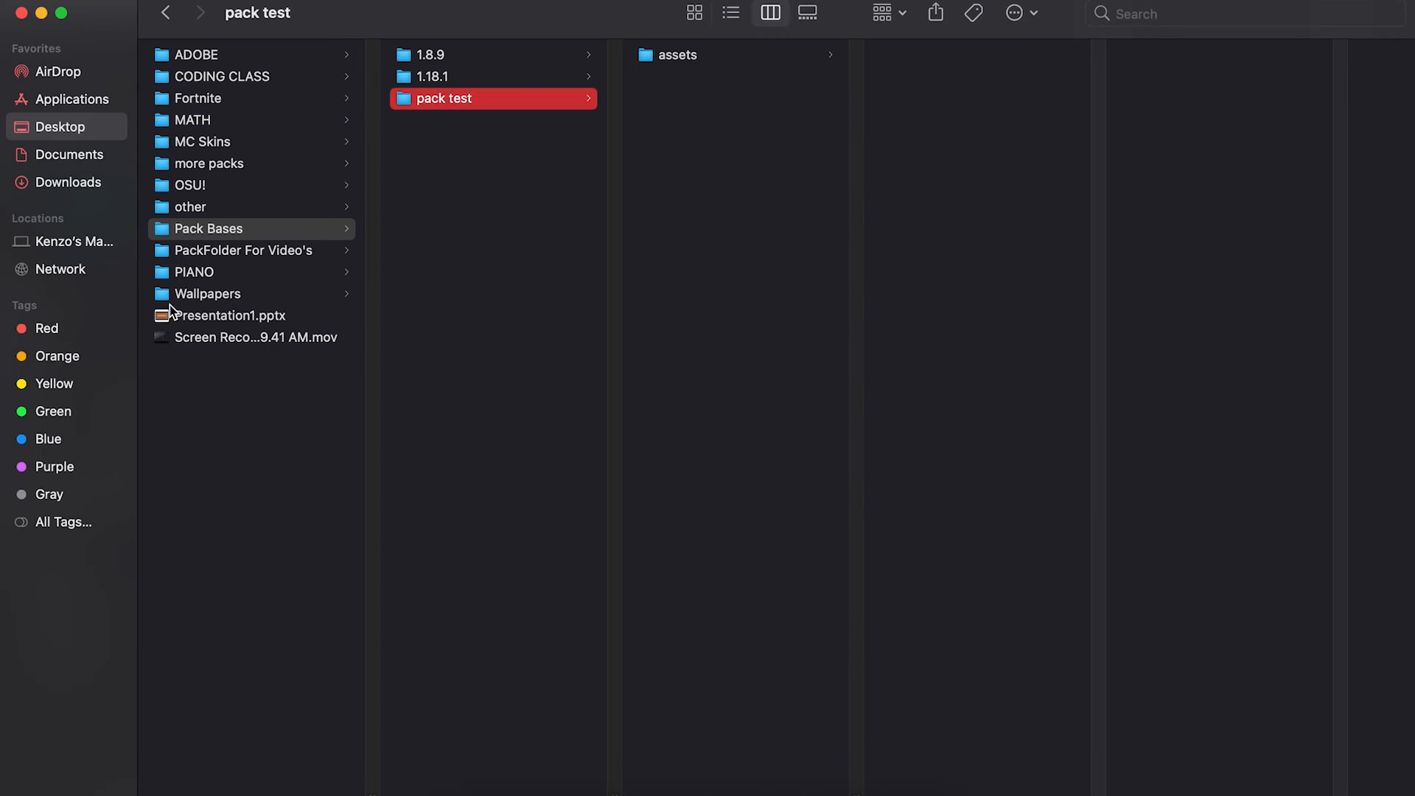
Take pack.mcmeta from the "§1FANTASY §3[16x]" pack in the more packs folder and place it in Pack Bases.
{"action": "left_click", "coordinate": [282, 164]}
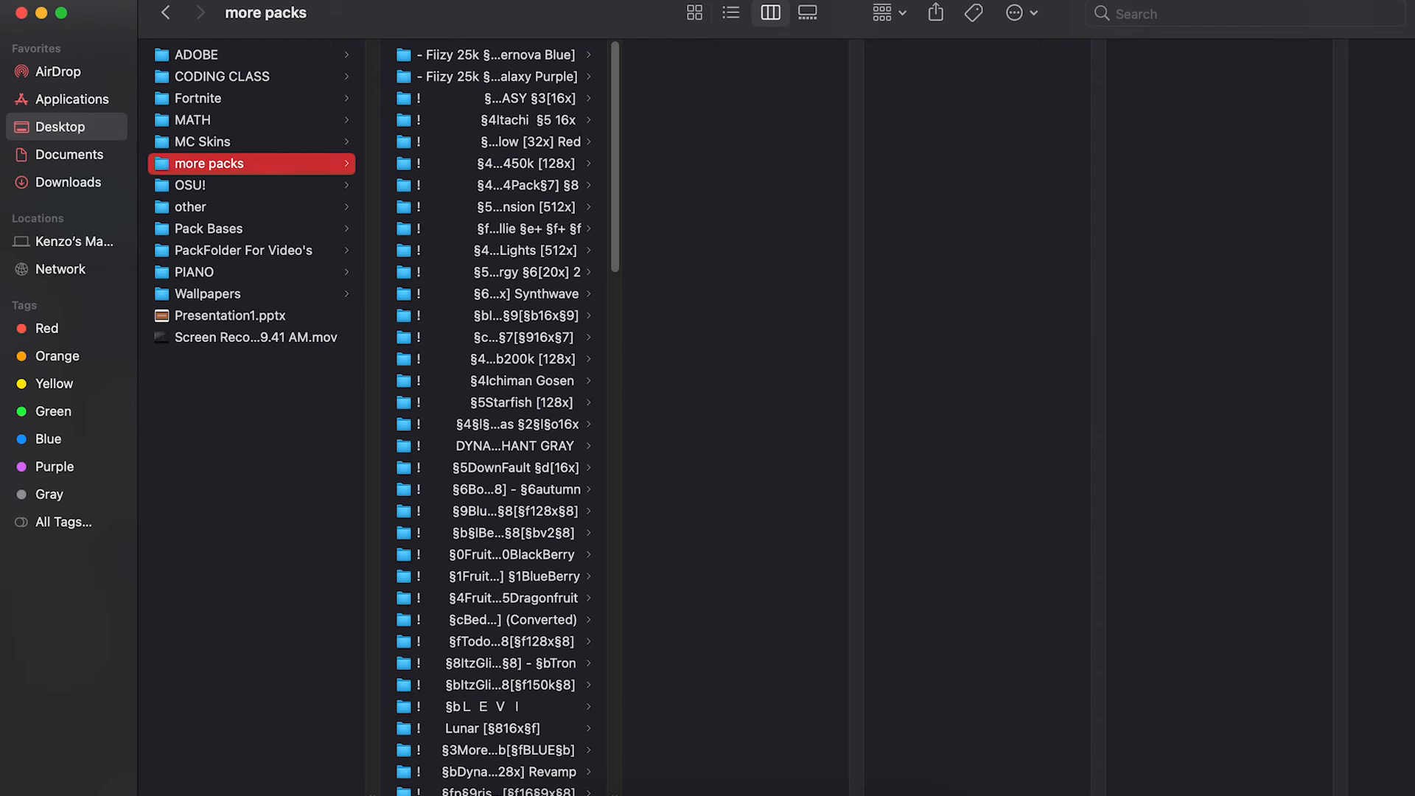
{"action": "left_click", "coordinate": [493, 99]}
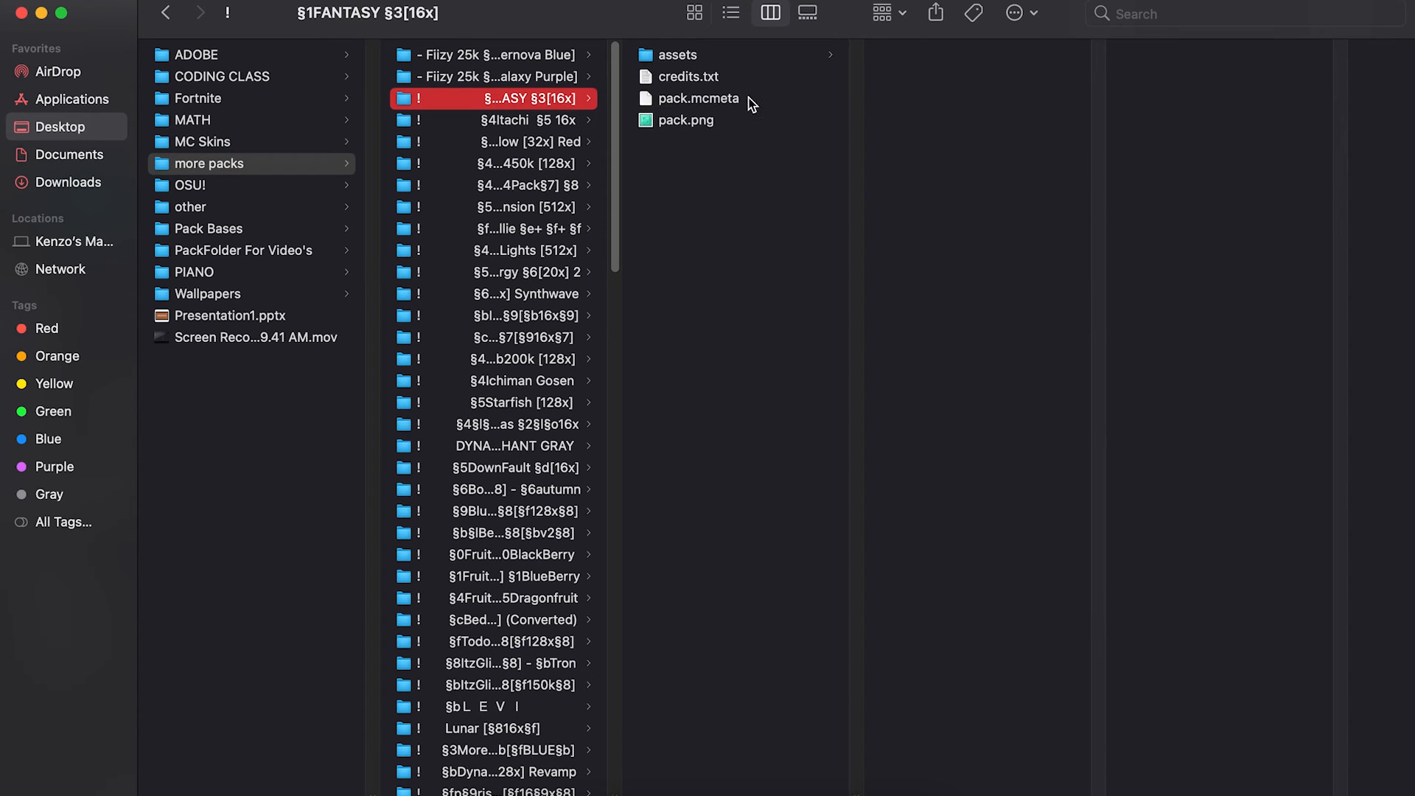
{"action": "left_click", "coordinate": [728, 100]}
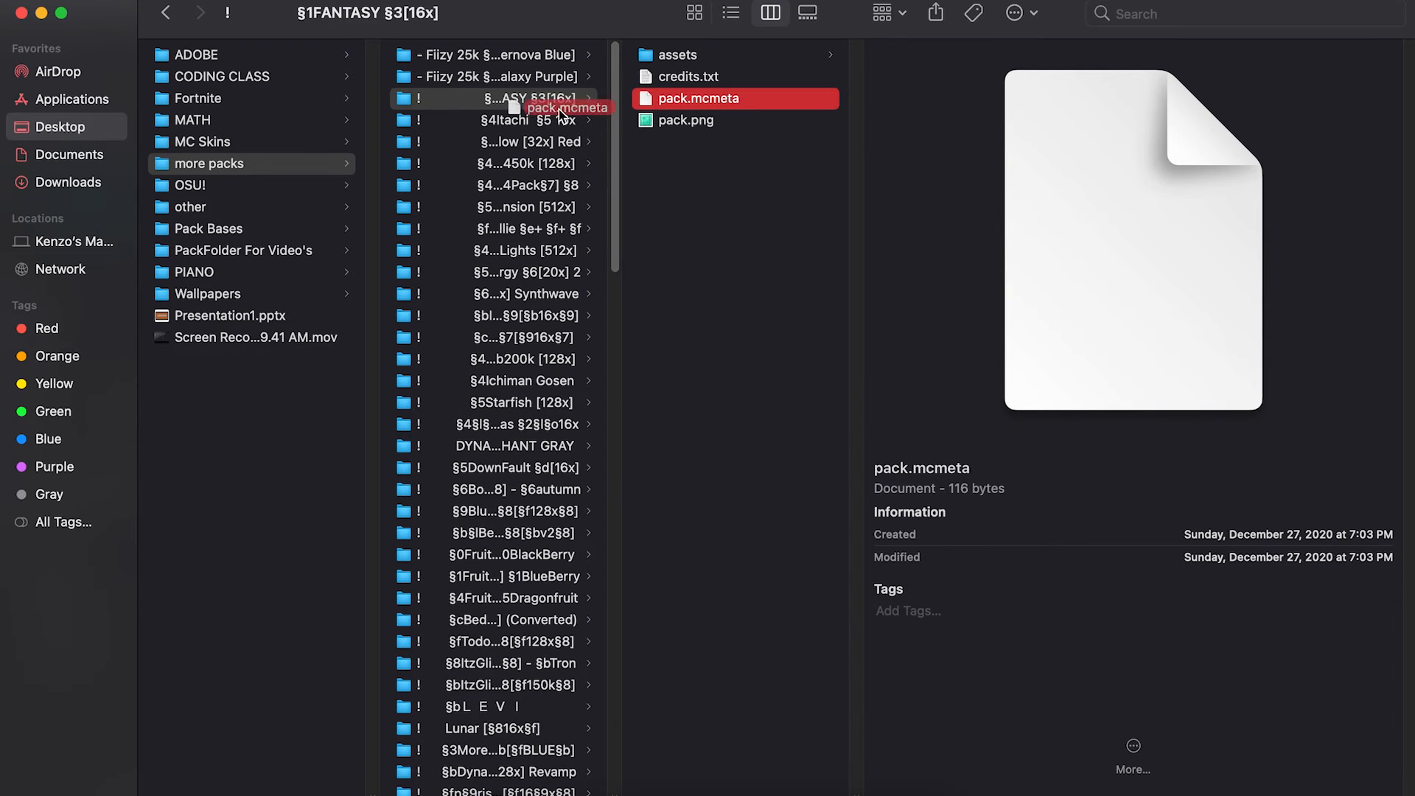
{"action": "left_click_drag", "start_coordinate": [559, 109], "coordinate": [255, 227]}
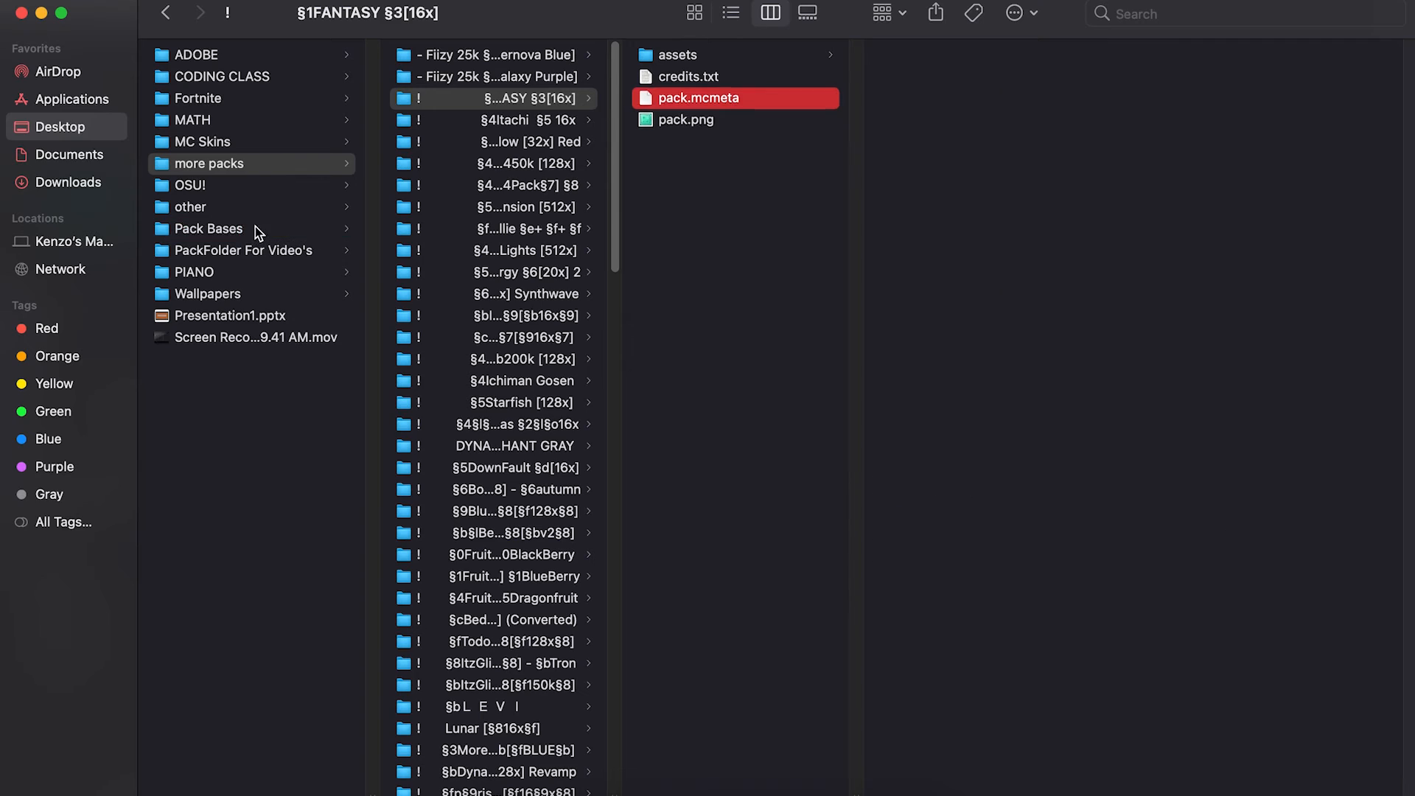
Move pack.mcmeta from Pack Bases into the pack test folder, next to the assets folder.
{"action": "left_click", "coordinate": [255, 227]}
{"action": "left_click", "coordinate": [465, 99]}
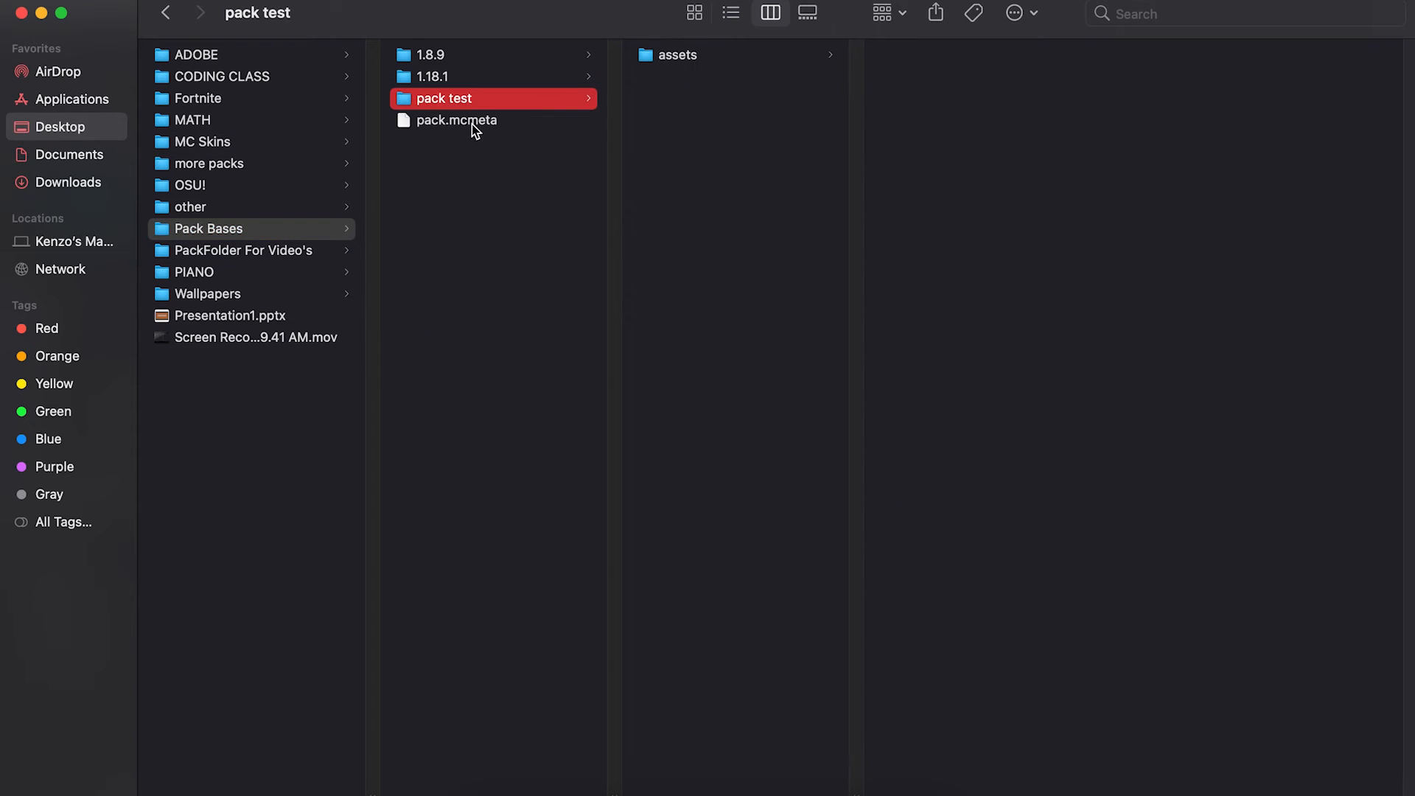
{"action": "left_click_drag", "start_coordinate": [475, 129], "coordinate": [688, 104]}
Open pack.mcmeta from the pack test folder, replace its description with "By" and the creator's name, and return to the folder.
{"action": "right_click", "coordinate": [765, 83]}
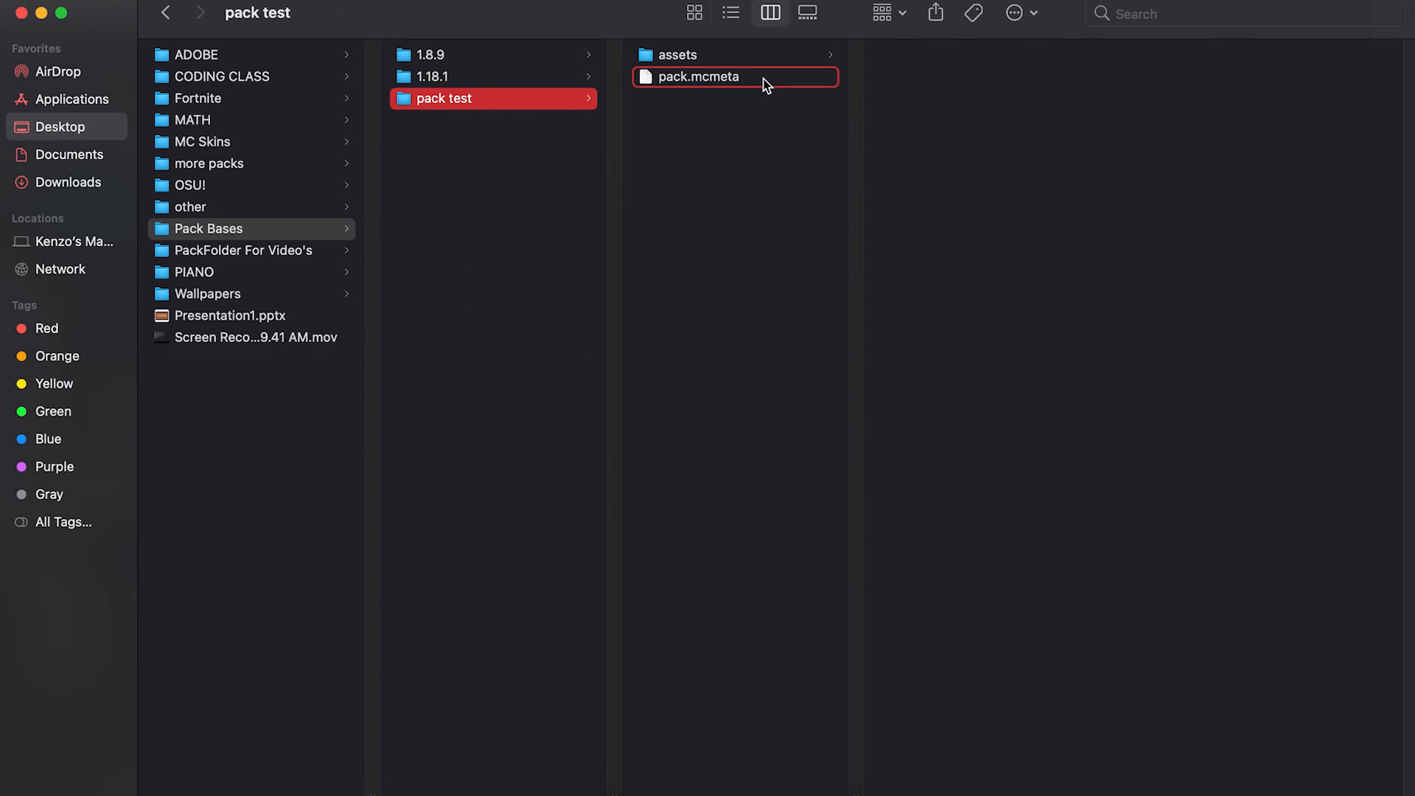
{"action": "mouse_move", "coordinate": [943, 114]}
{"action": "left_click", "coordinate": [1014, 117]}
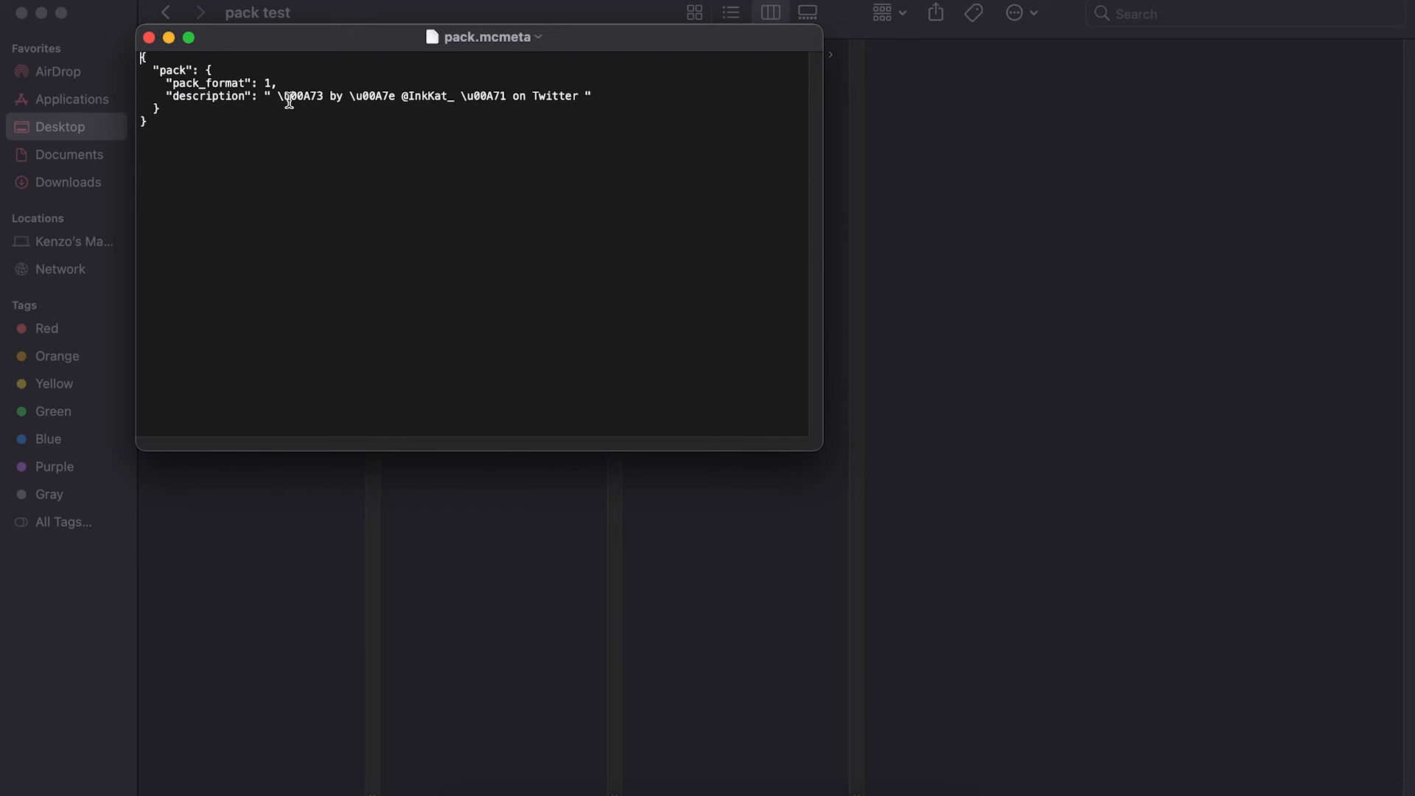
{"action": "left_click_drag", "start_coordinate": [277, 96], "coordinate": [576, 101]}
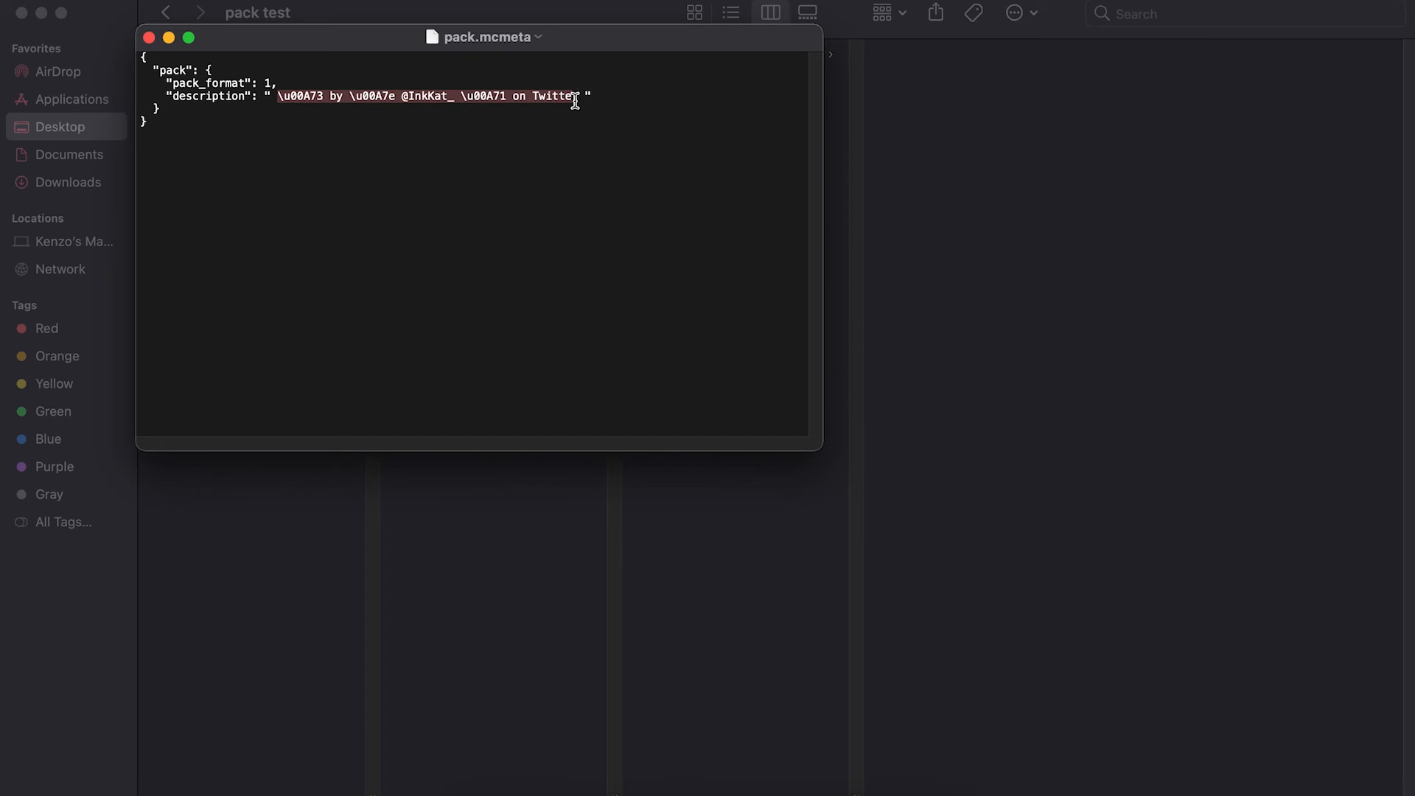
{"action": "key", "text": "BackSpace"}
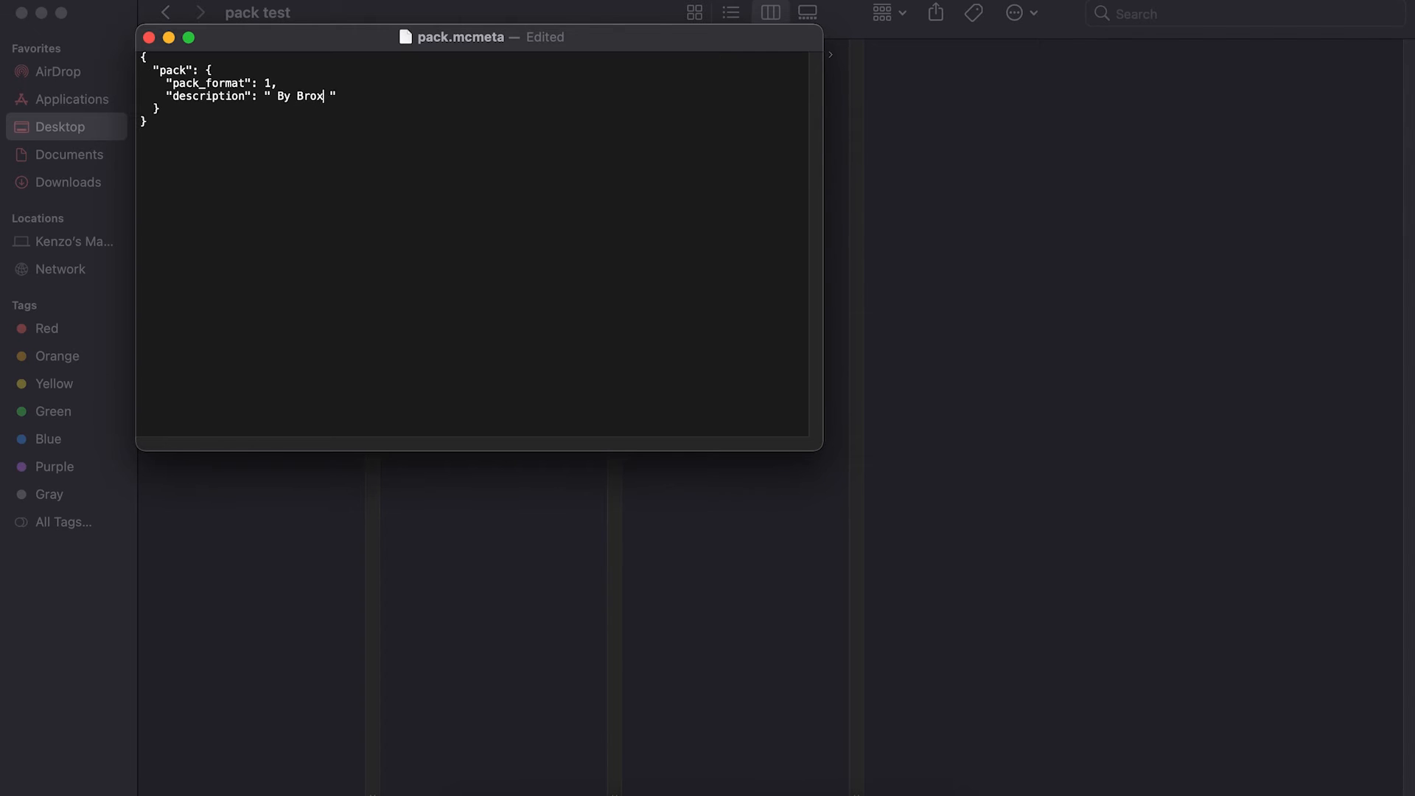
{"action": "type", "text": "By Broxki"}
{"action": "type", "text": "To"}
{"action": "left_click", "coordinate": [168, 38]}
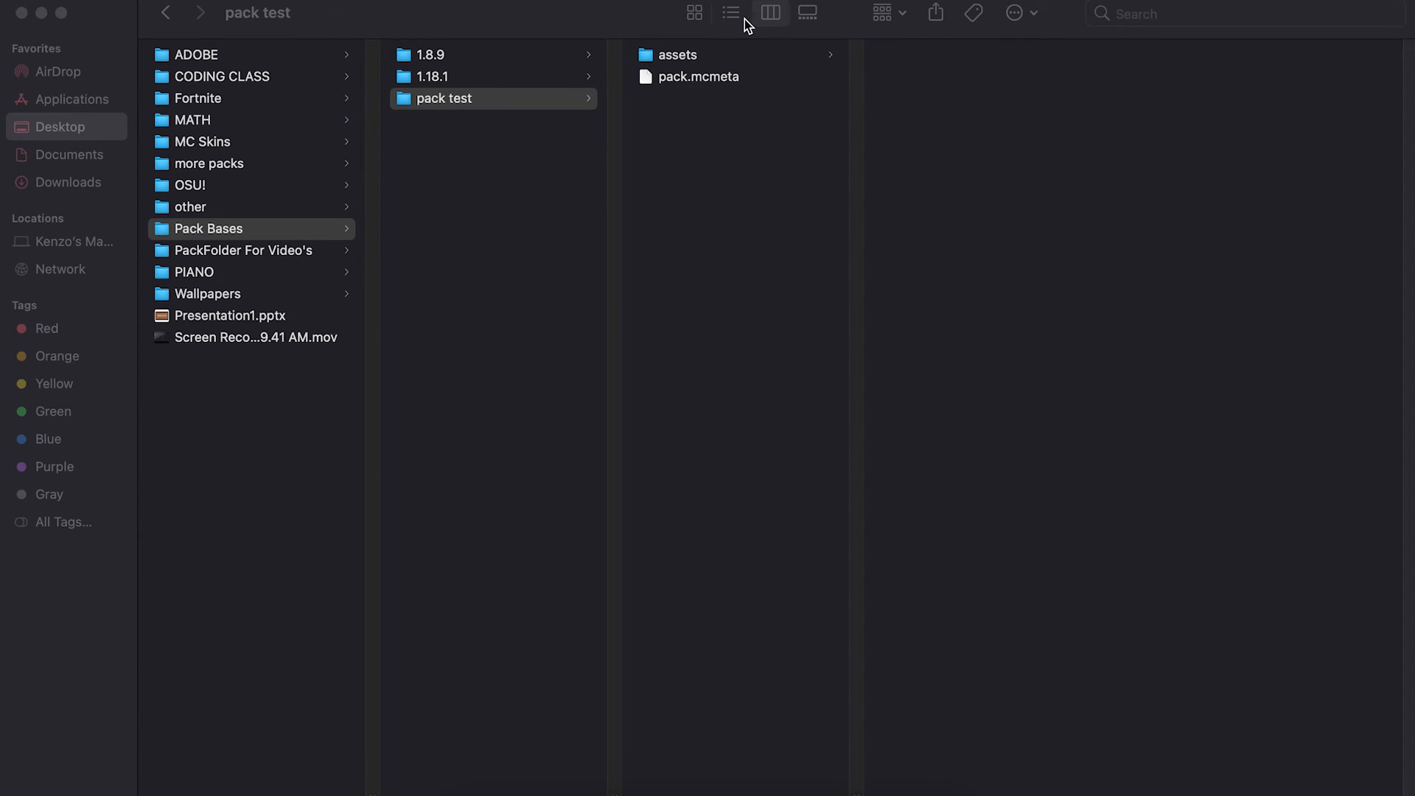
{"action": "left_click", "coordinate": [621, 193]}
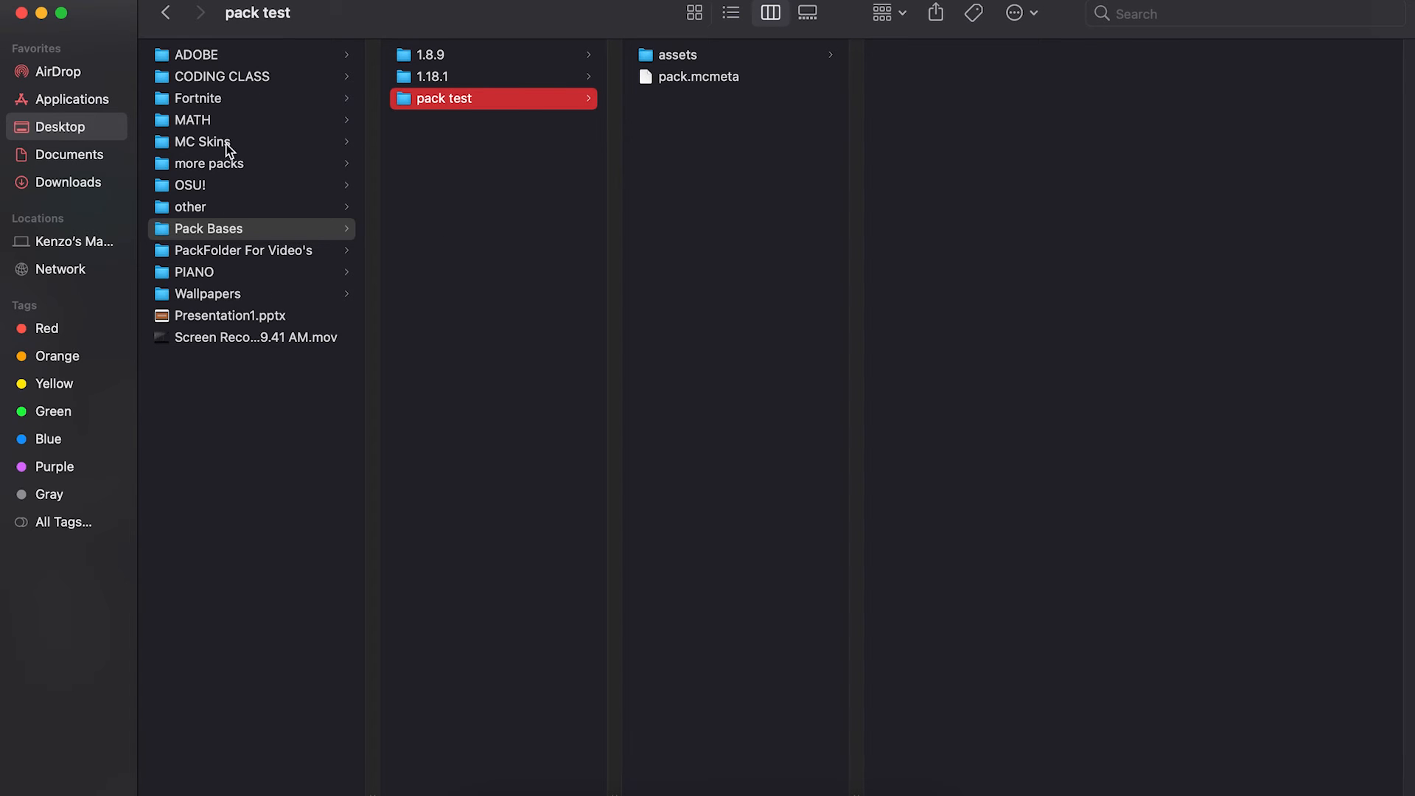
Browse the packs in the more packs folder and read plsread.txt in the "§5§lHyperdimension [512x]" pack.
{"action": "left_click", "coordinate": [210, 164]}
{"action": "left_click", "coordinate": [575, 223]}
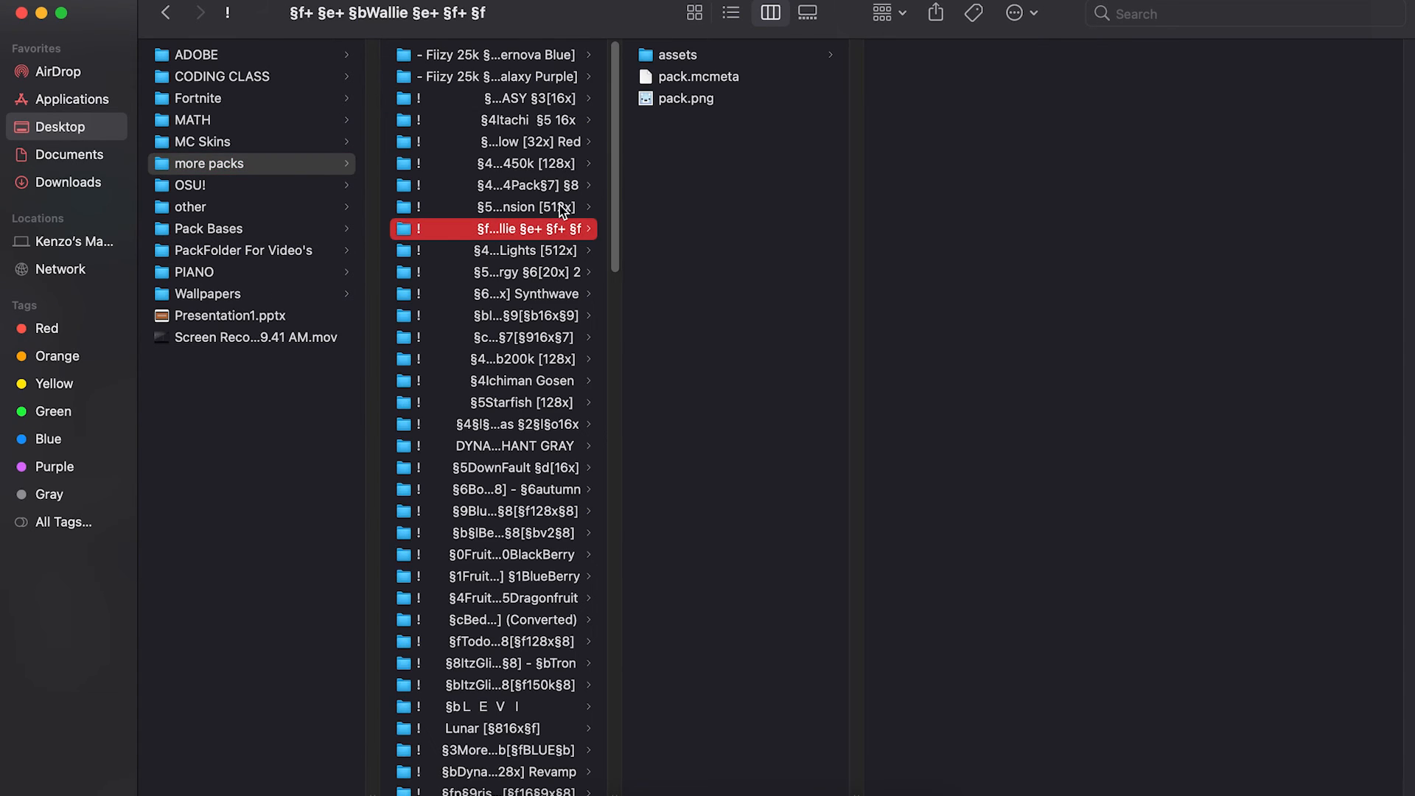
{"action": "key", "text": "Up"}
{"action": "key", "text": "Up"}
{"action": "key", "text": "Up"}
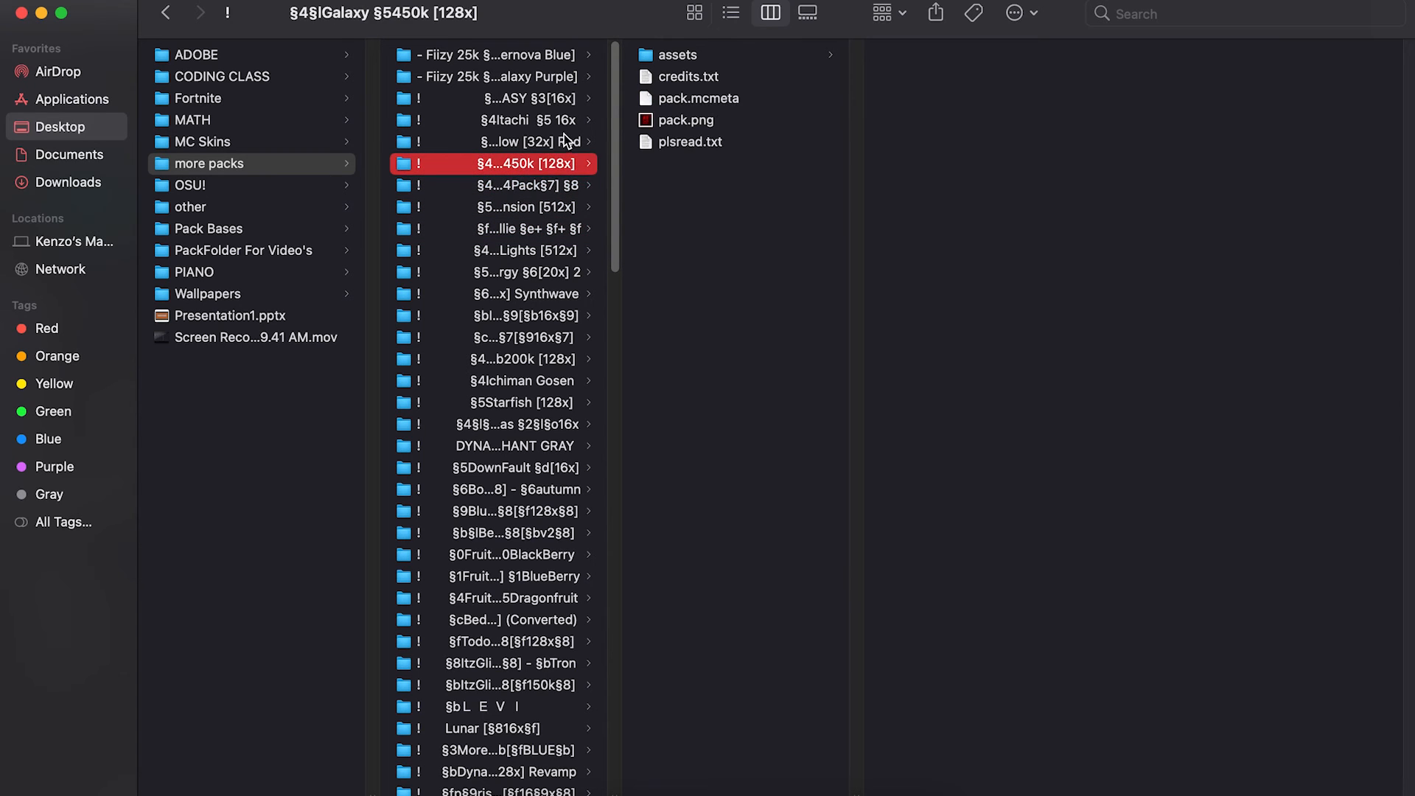
{"action": "key", "text": "Down"}
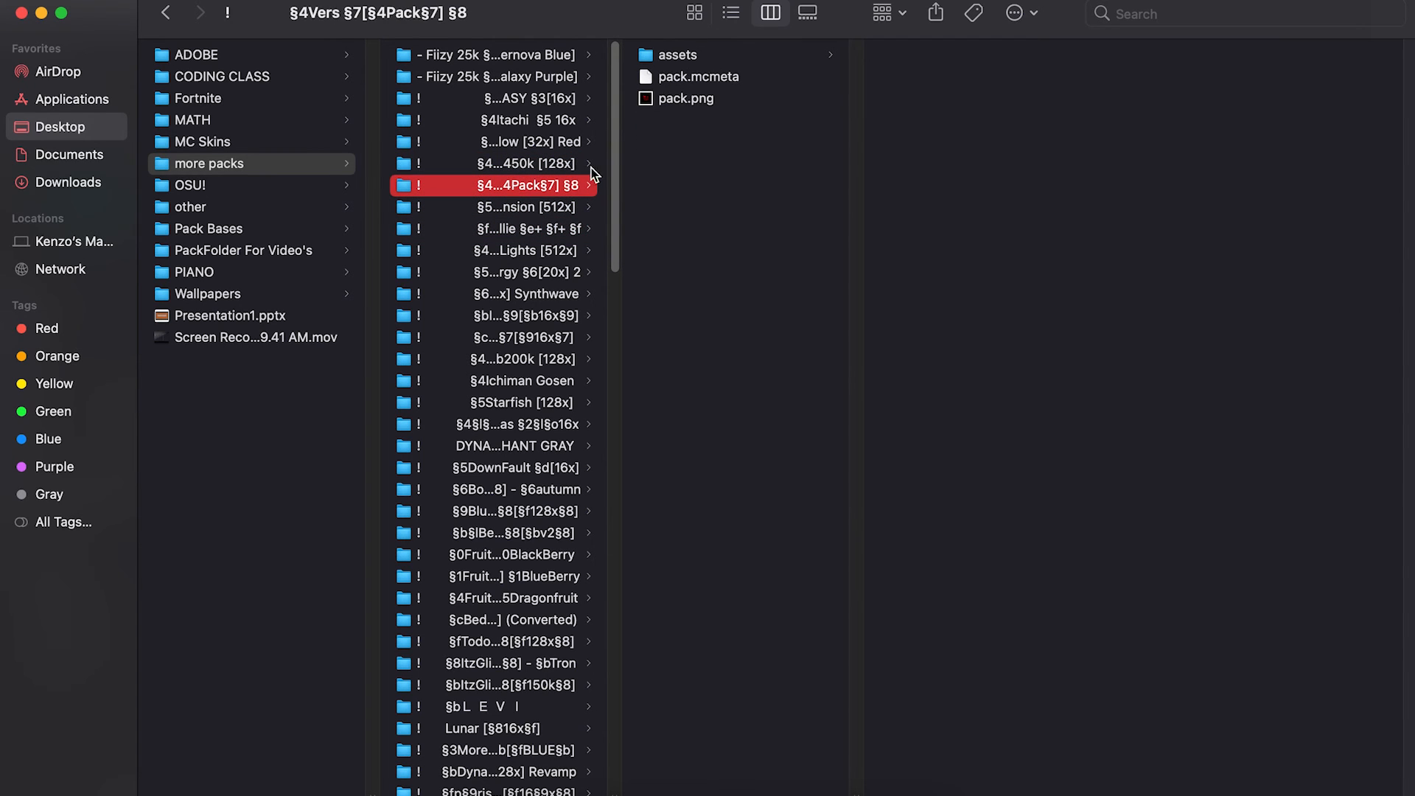
{"action": "left_click", "coordinate": [555, 213]}
{"action": "left_click", "coordinate": [733, 120]}
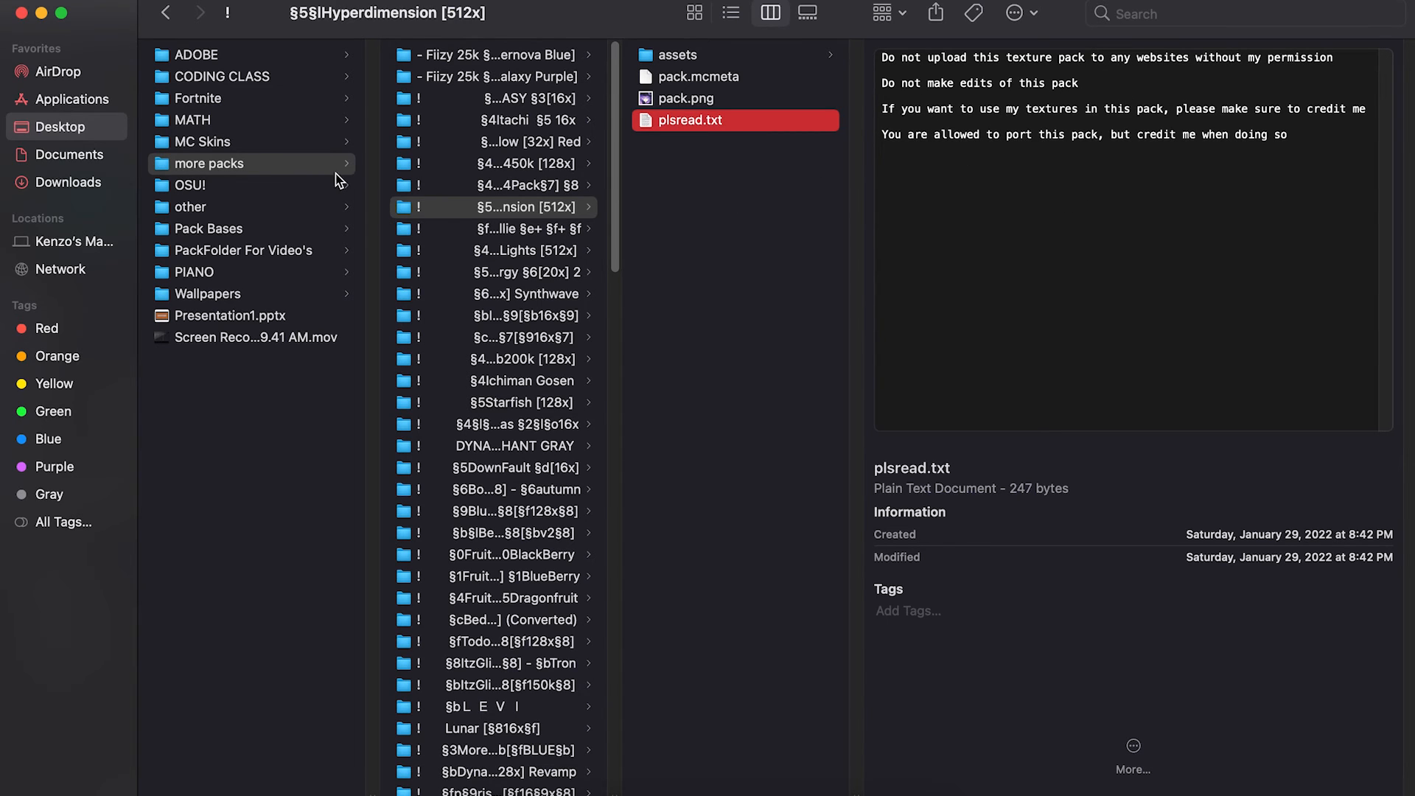
Return to the pack test folder in Pack Bases and check the file details of pack.mcmeta.
{"action": "left_click", "coordinate": [265, 230]}
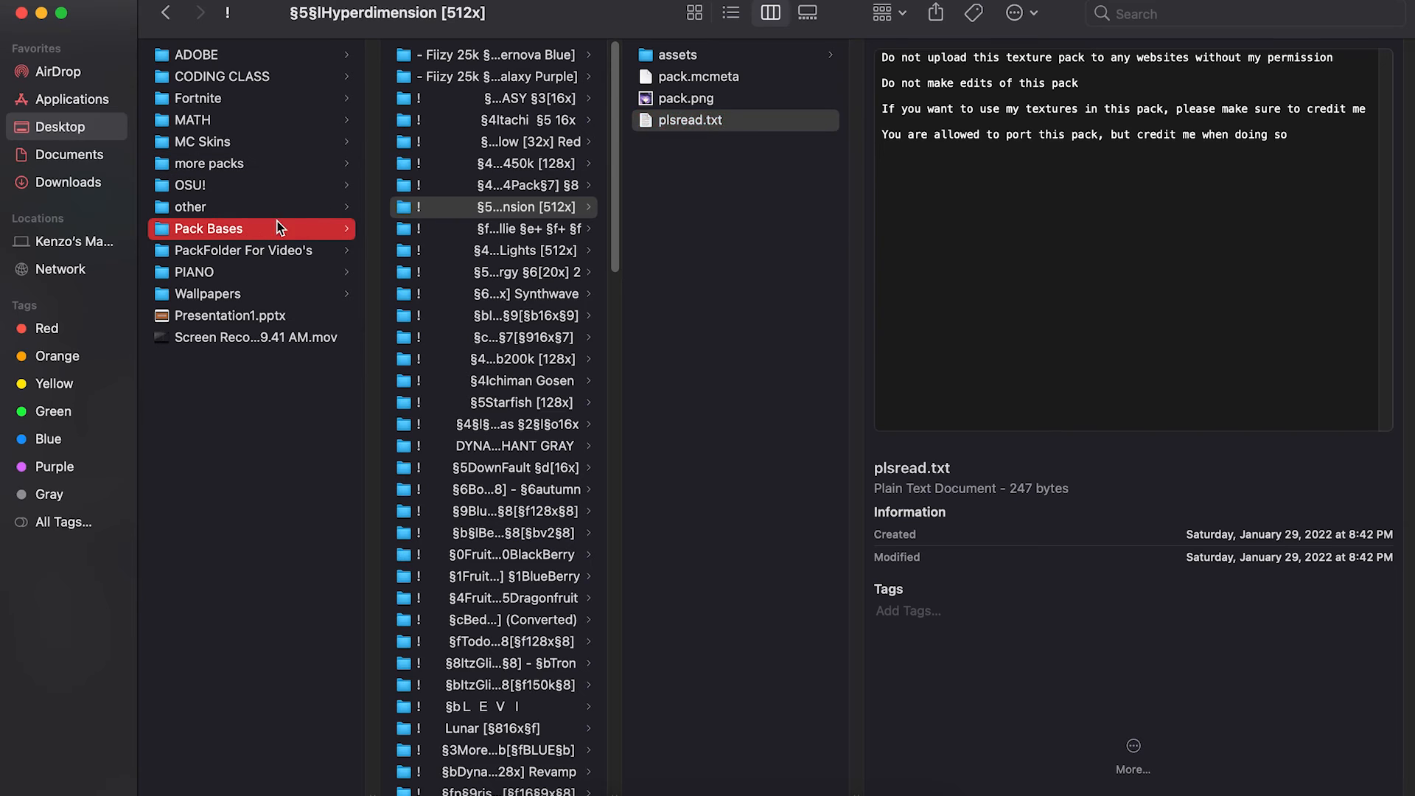
{"action": "left_click", "coordinate": [485, 102]}
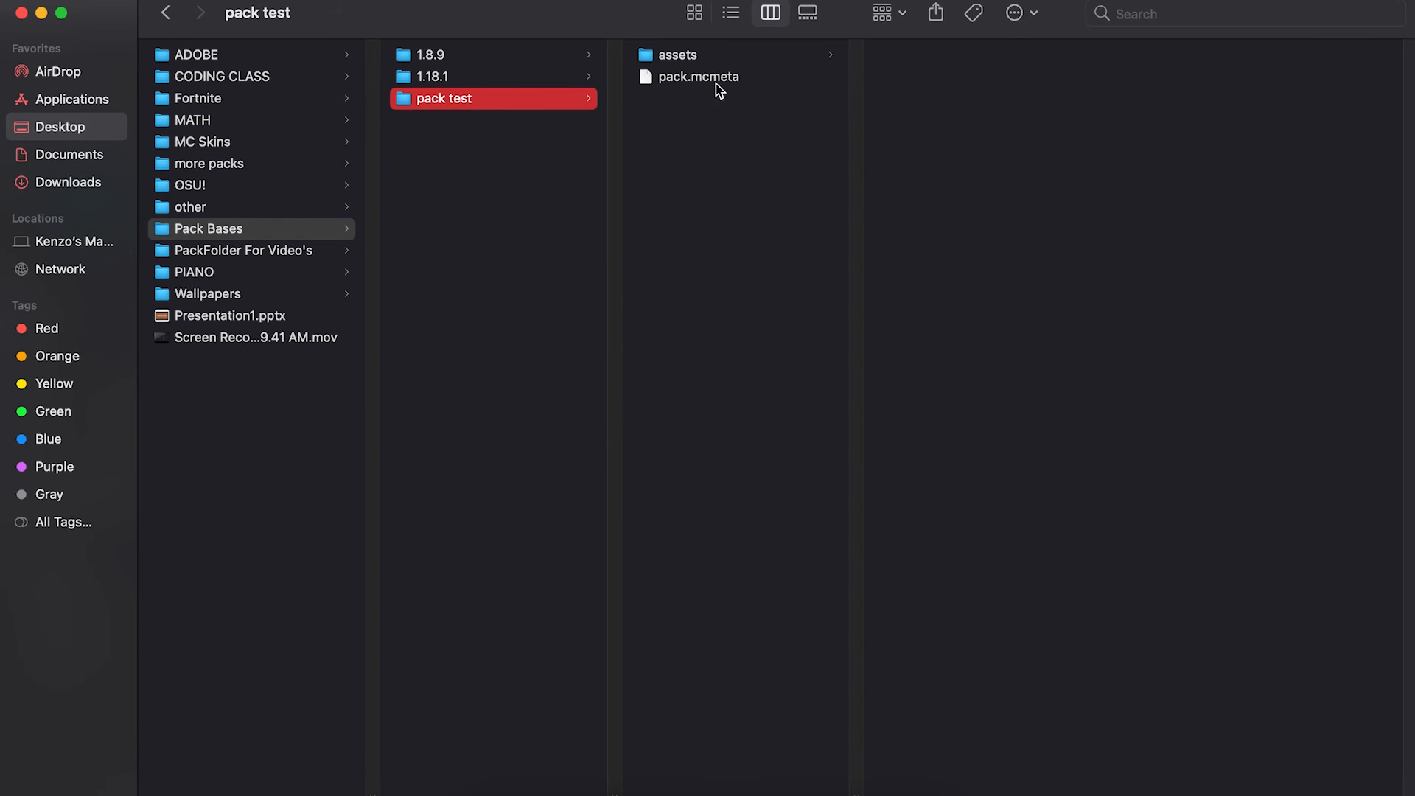
{"action": "left_click", "coordinate": [746, 78]}
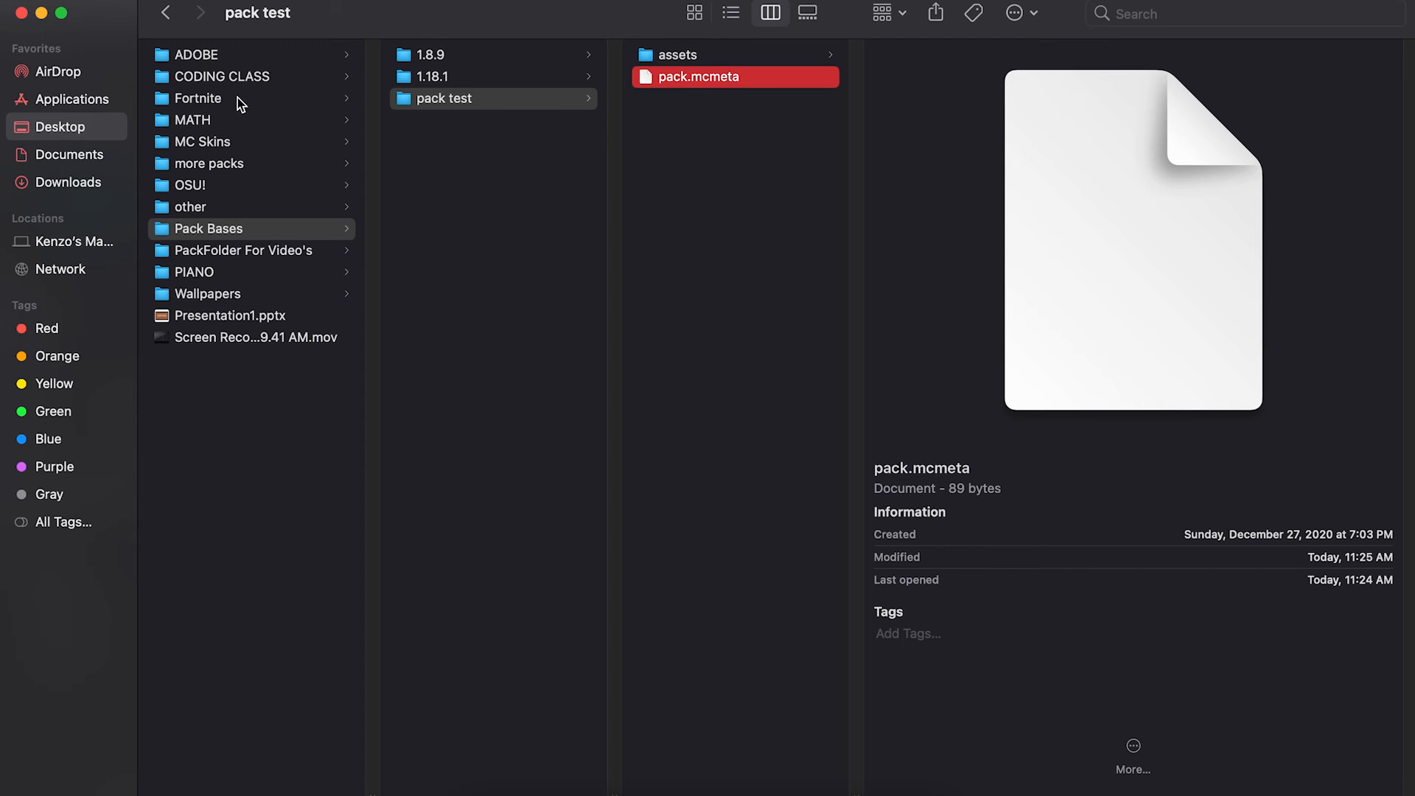
Find bread.png in the Desktop's other folder and copy it for use as the pack icon.
{"action": "left_click", "coordinate": [195, 142]}
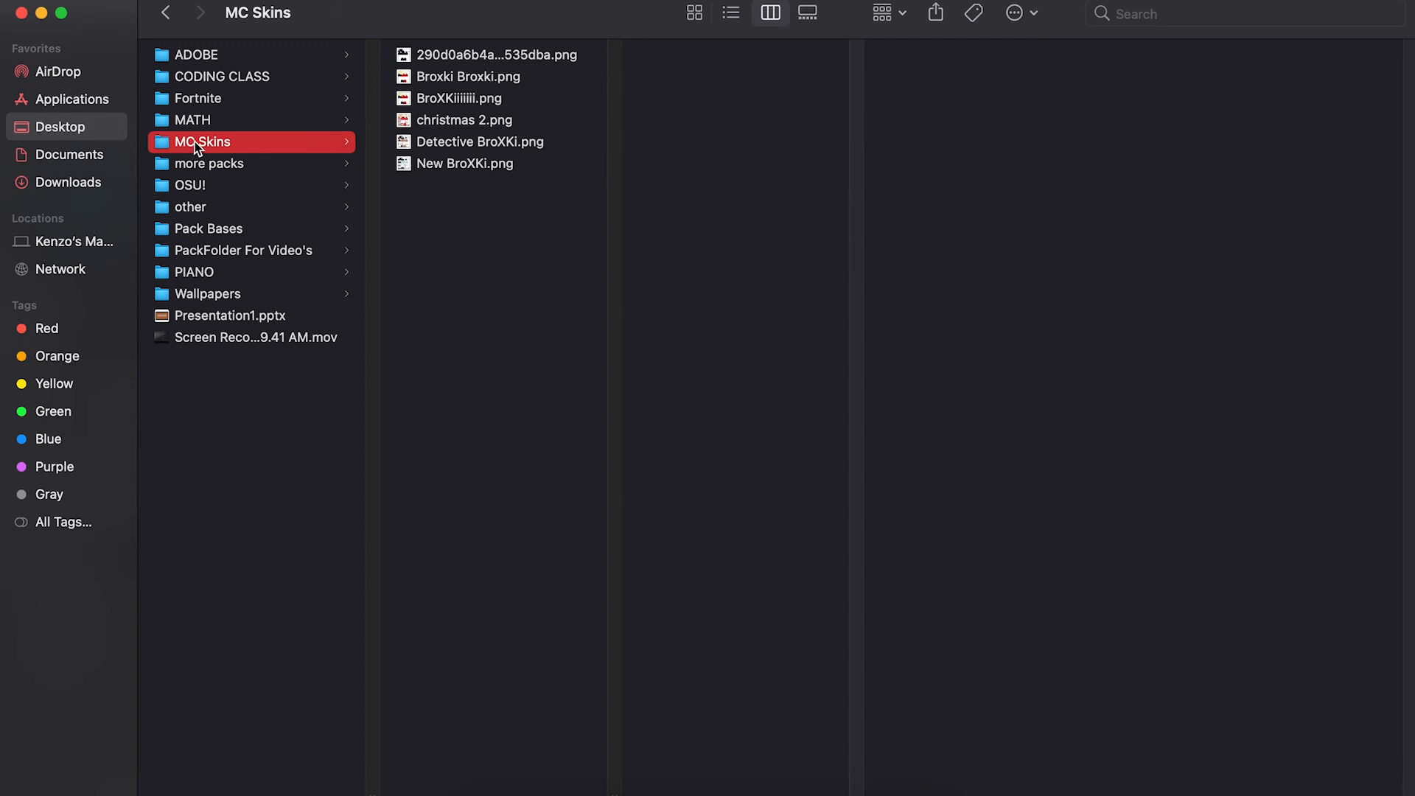
{"action": "left_click", "coordinate": [222, 186]}
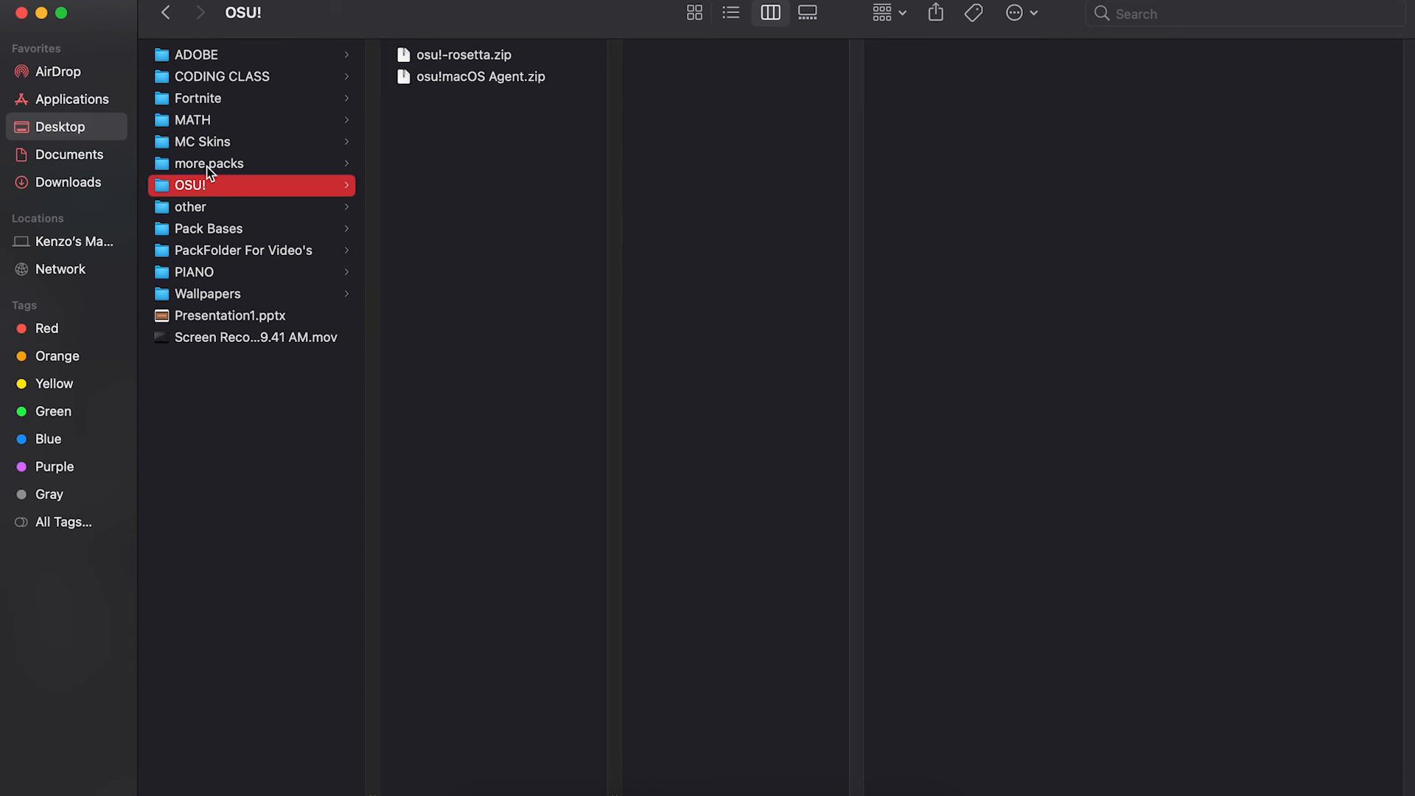
{"action": "left_click", "coordinate": [209, 165]}
{"action": "left_click", "coordinate": [243, 189]}
{"action": "left_click", "coordinate": [238, 206]}
{"action": "left_click", "coordinate": [253, 228]}
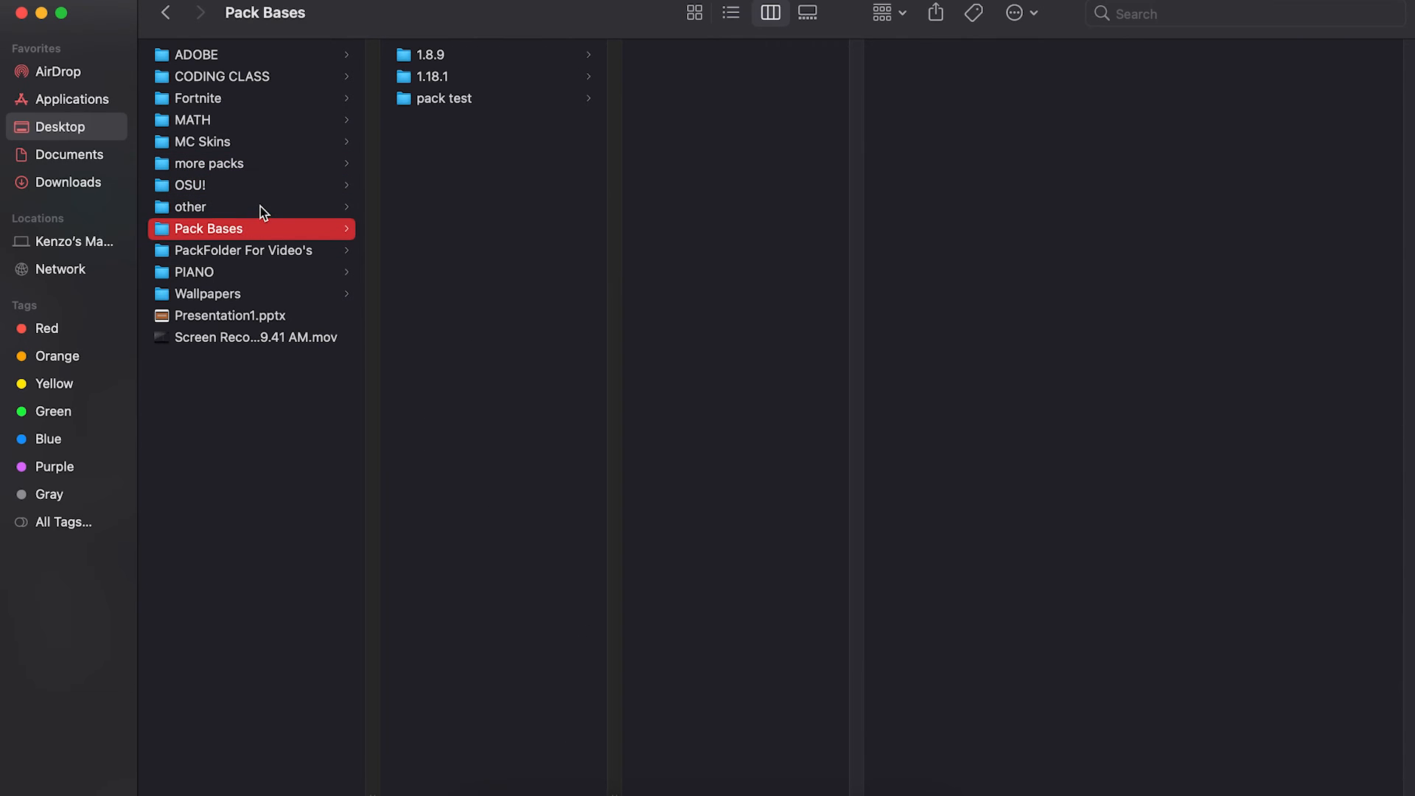
{"action": "left_click", "coordinate": [259, 207]}
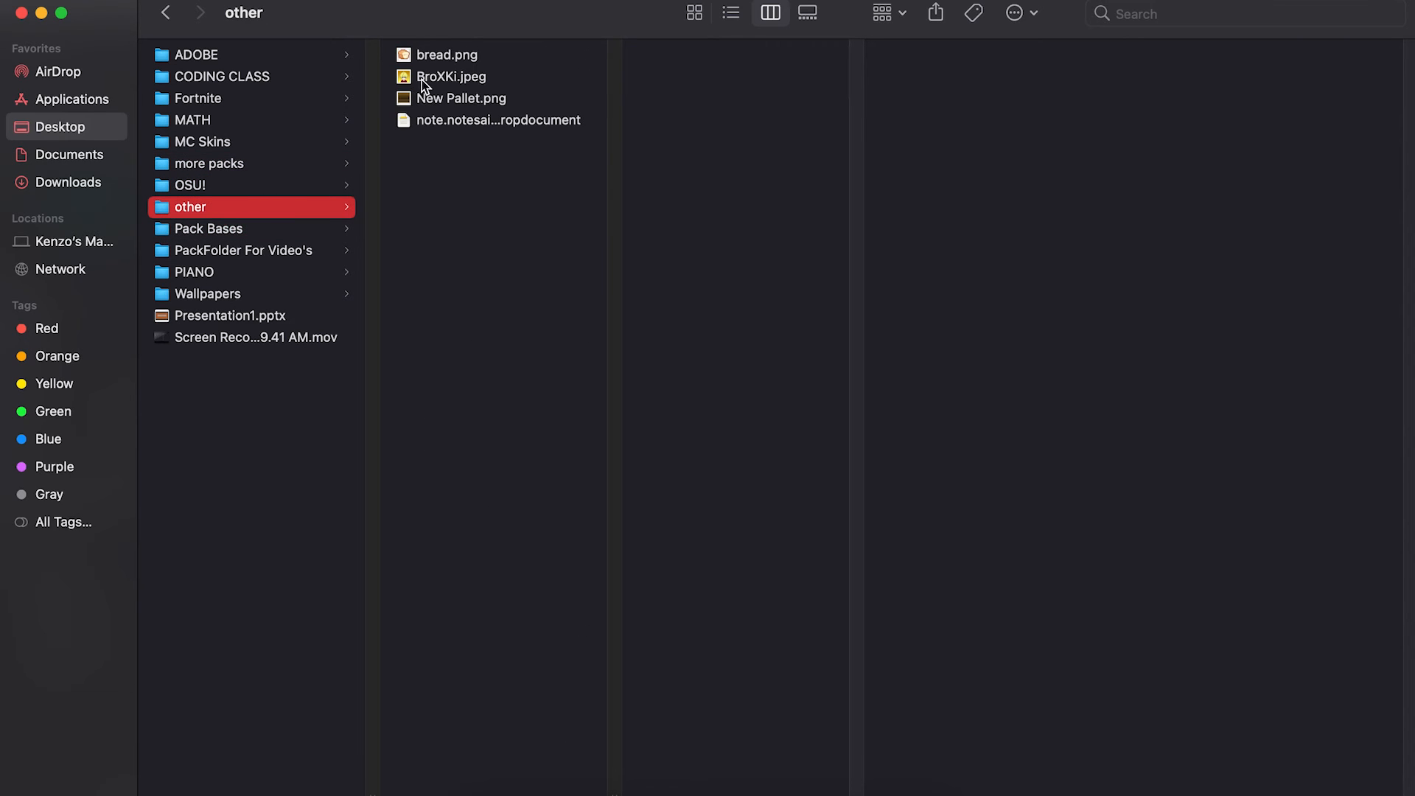
{"action": "left_click", "coordinate": [493, 56]}
{"action": "right_click", "coordinate": [494, 58]}
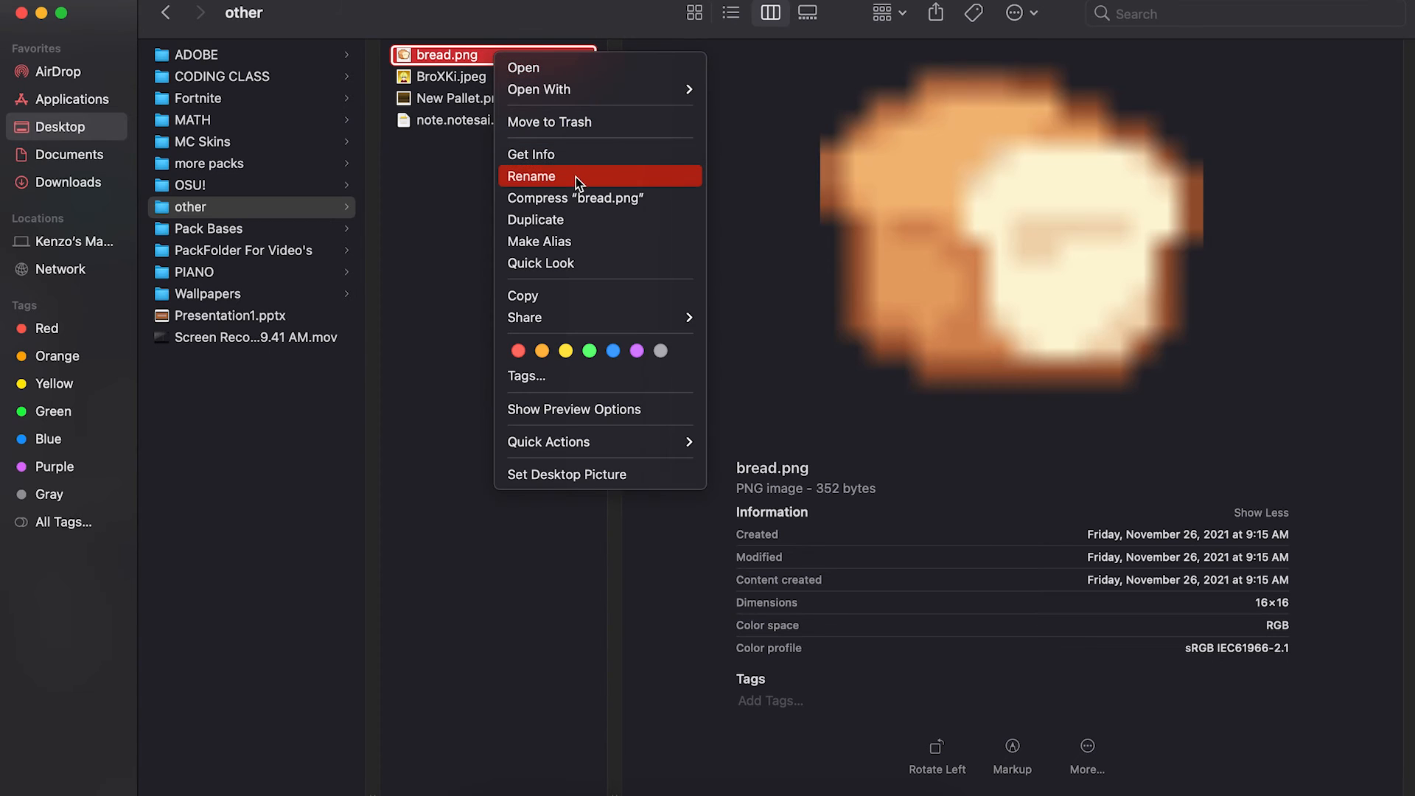
{"action": "left_click", "coordinate": [546, 295]}
Paste bread.png into the pack test folder inside Pack Bases.
{"action": "left_click", "coordinate": [284, 228]}
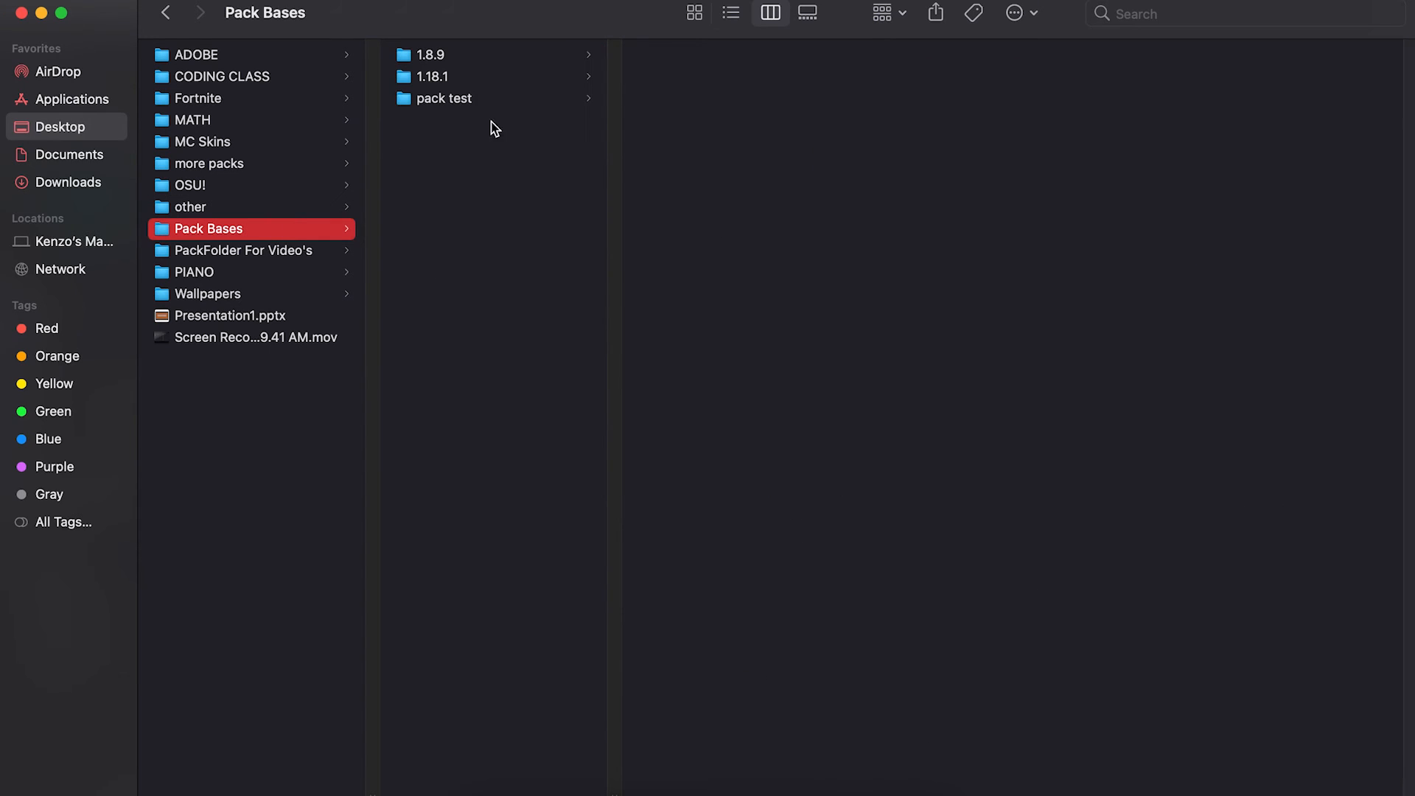
{"action": "left_click", "coordinate": [496, 104]}
{"action": "right_click", "coordinate": [714, 161]}
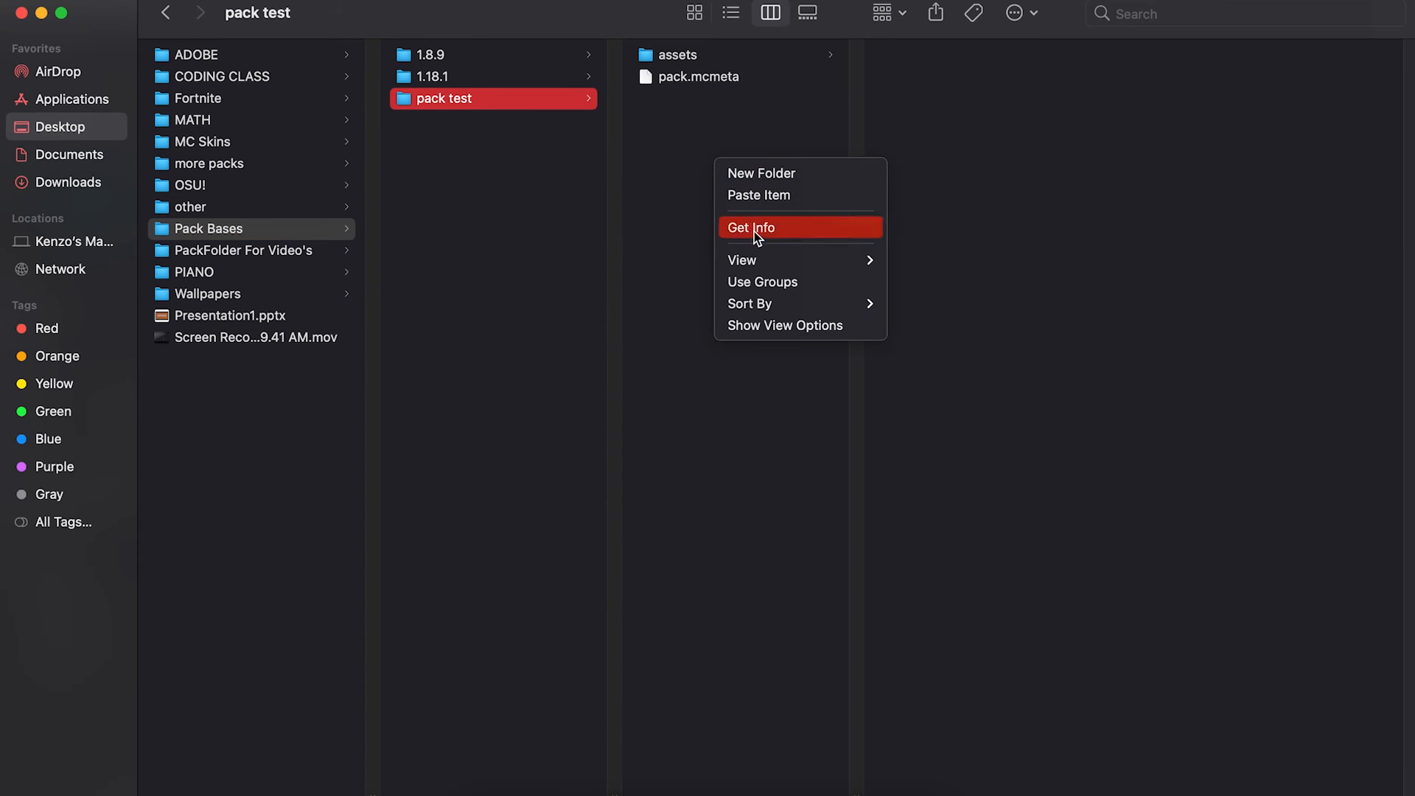
{"action": "left_click", "coordinate": [759, 196]}
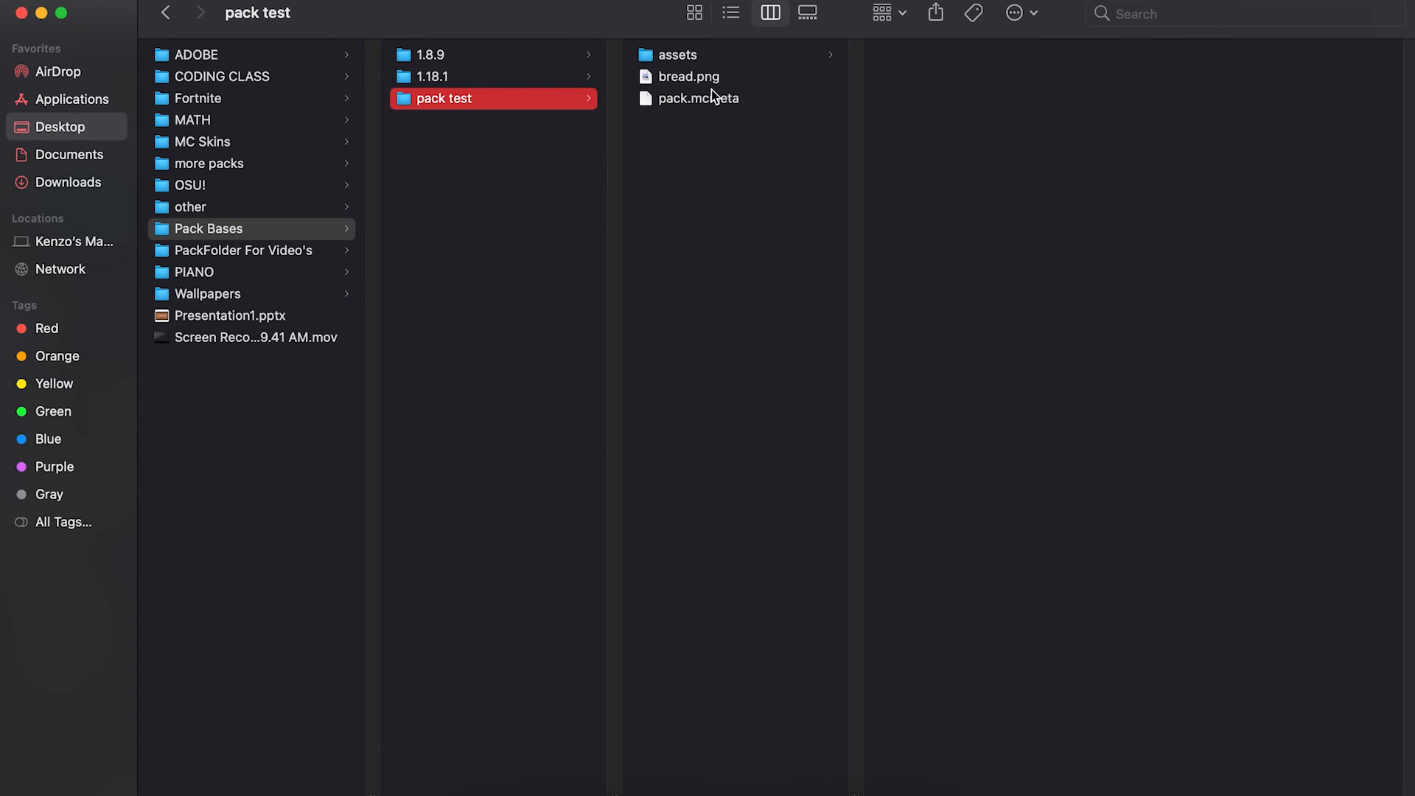
Rename bread.png in the pack test folder to pack.png.
{"action": "right_click", "coordinate": [706, 78]}
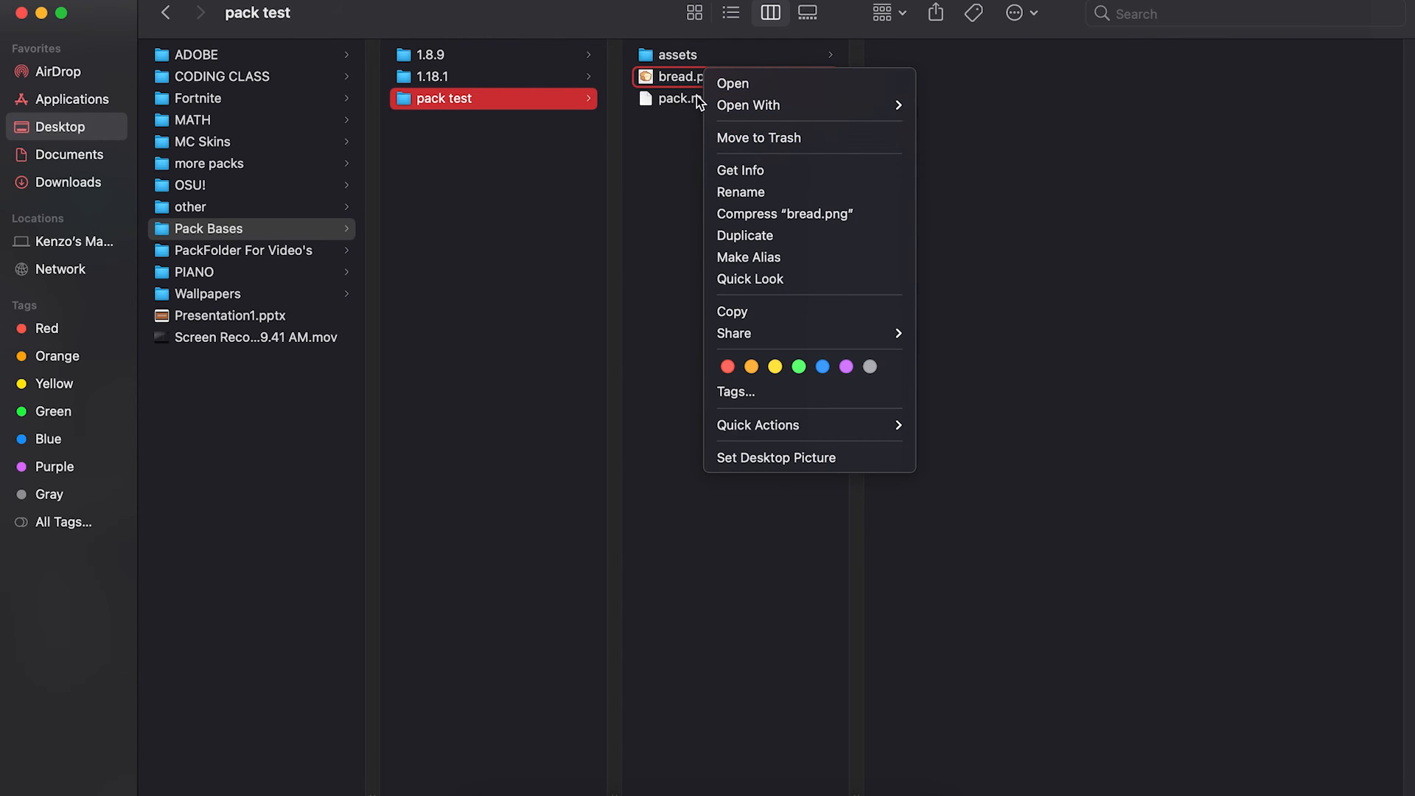
{"action": "left_click", "coordinate": [755, 191]}
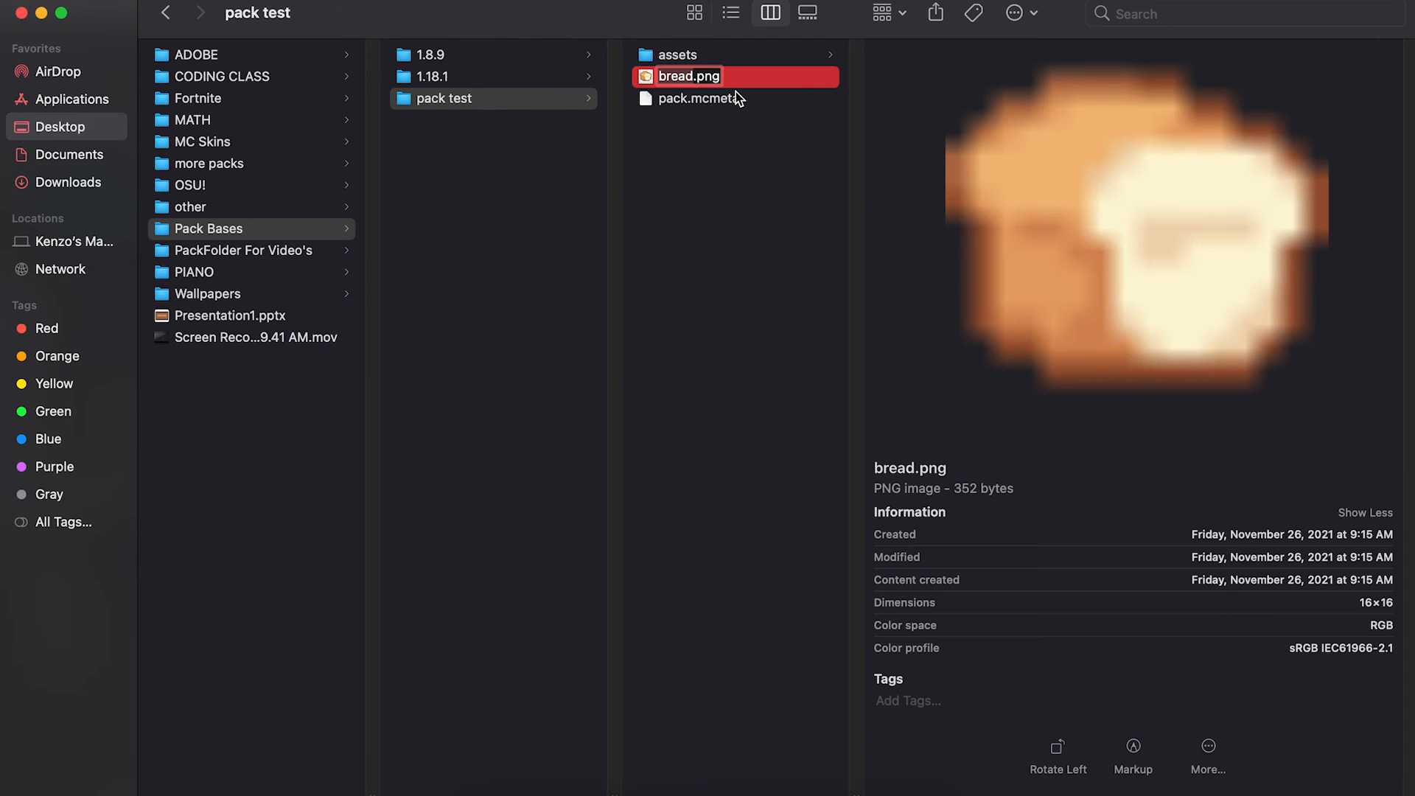
{"action": "type", "text": "Pack"}
{"action": "key", "text": "BackSpace"}
{"action": "key", "text": "BackSpace"}
{"action": "key", "text": "BackSpace"}
{"action": "key", "text": "BackSpace"}
{"action": "type", "text": "pa"}
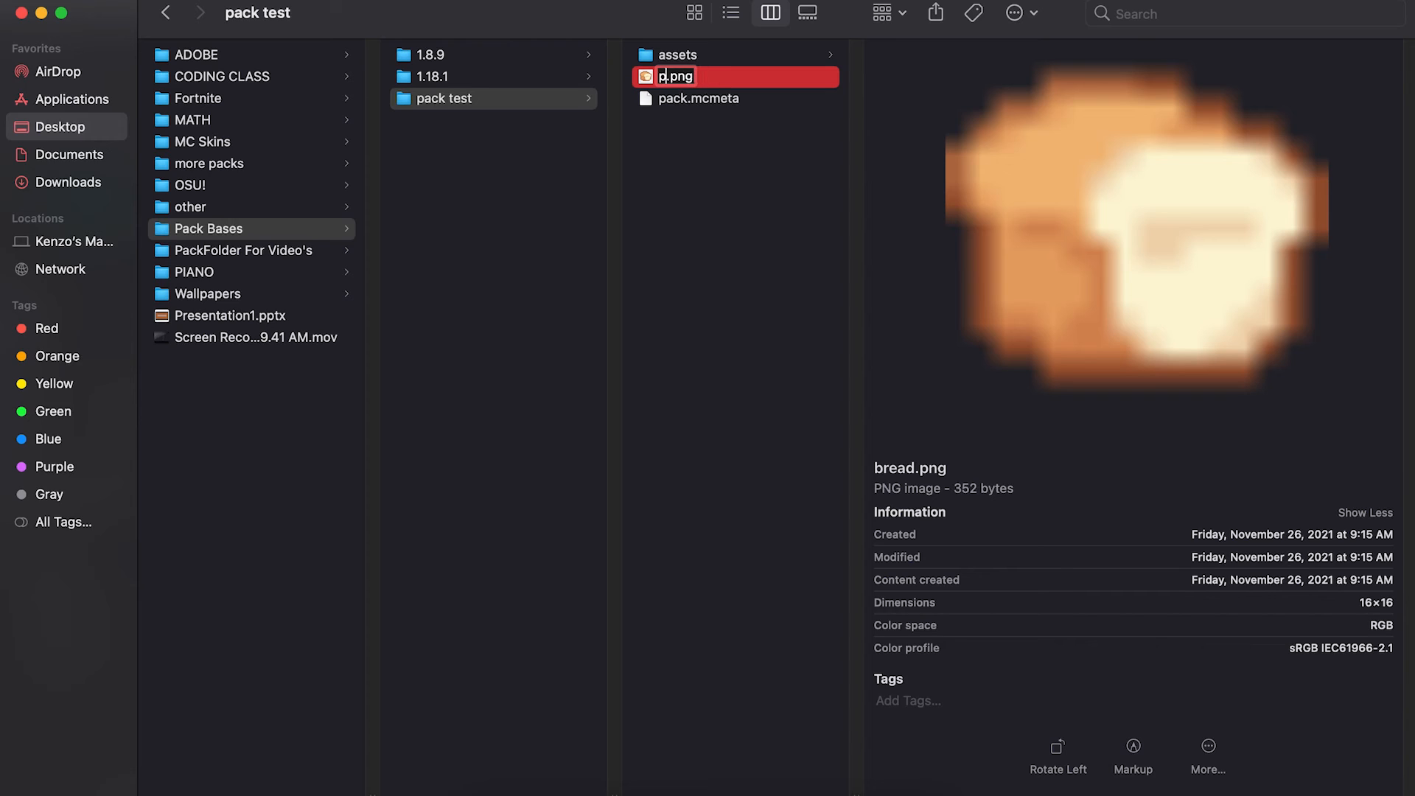
{"action": "type", "text": "ck"}
{"action": "left_click", "coordinate": [724, 153]}
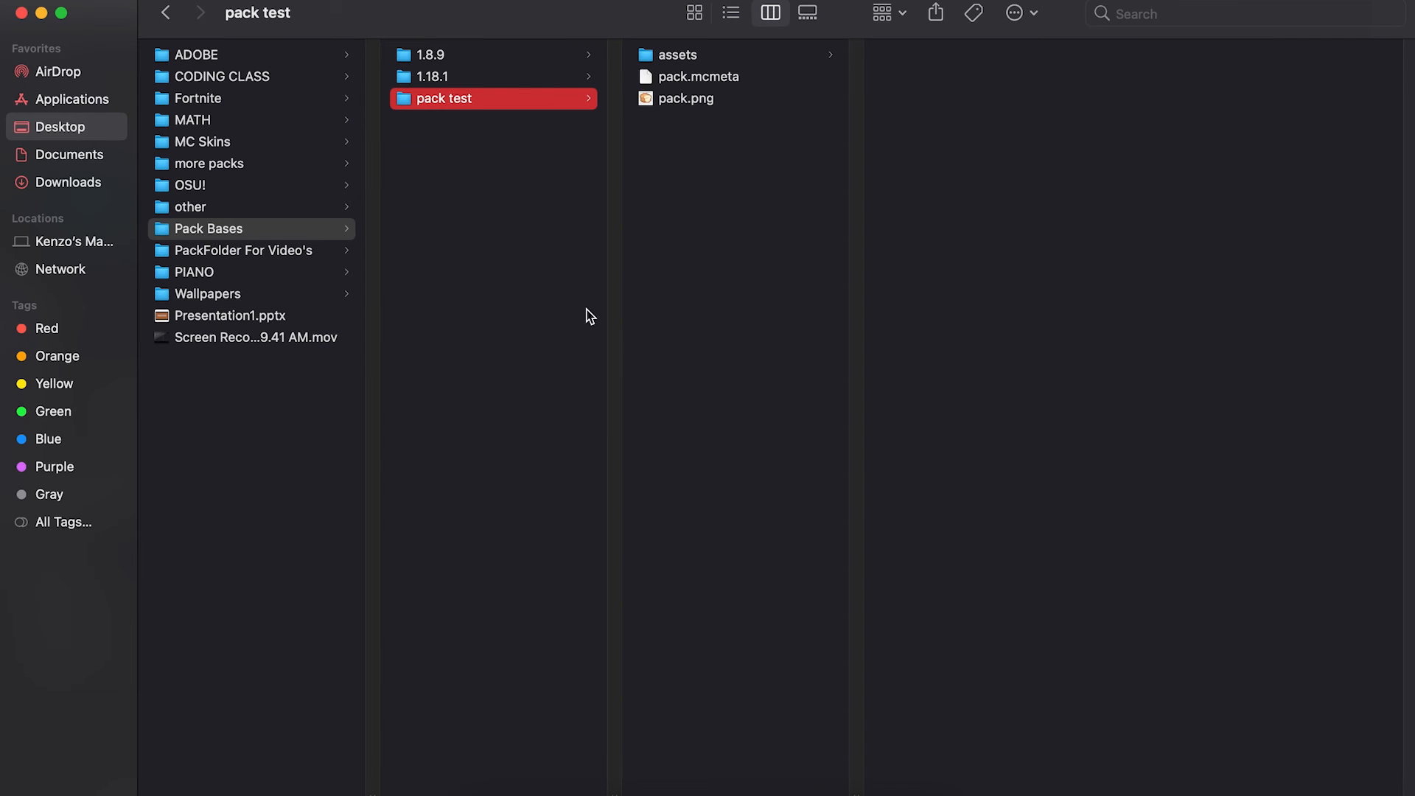
Search the Mac for "~/library" and open the Library's Application Support folder in a new Finder window.
{"action": "key", "text": "super+space"}
{"action": "type", "text": "text"}
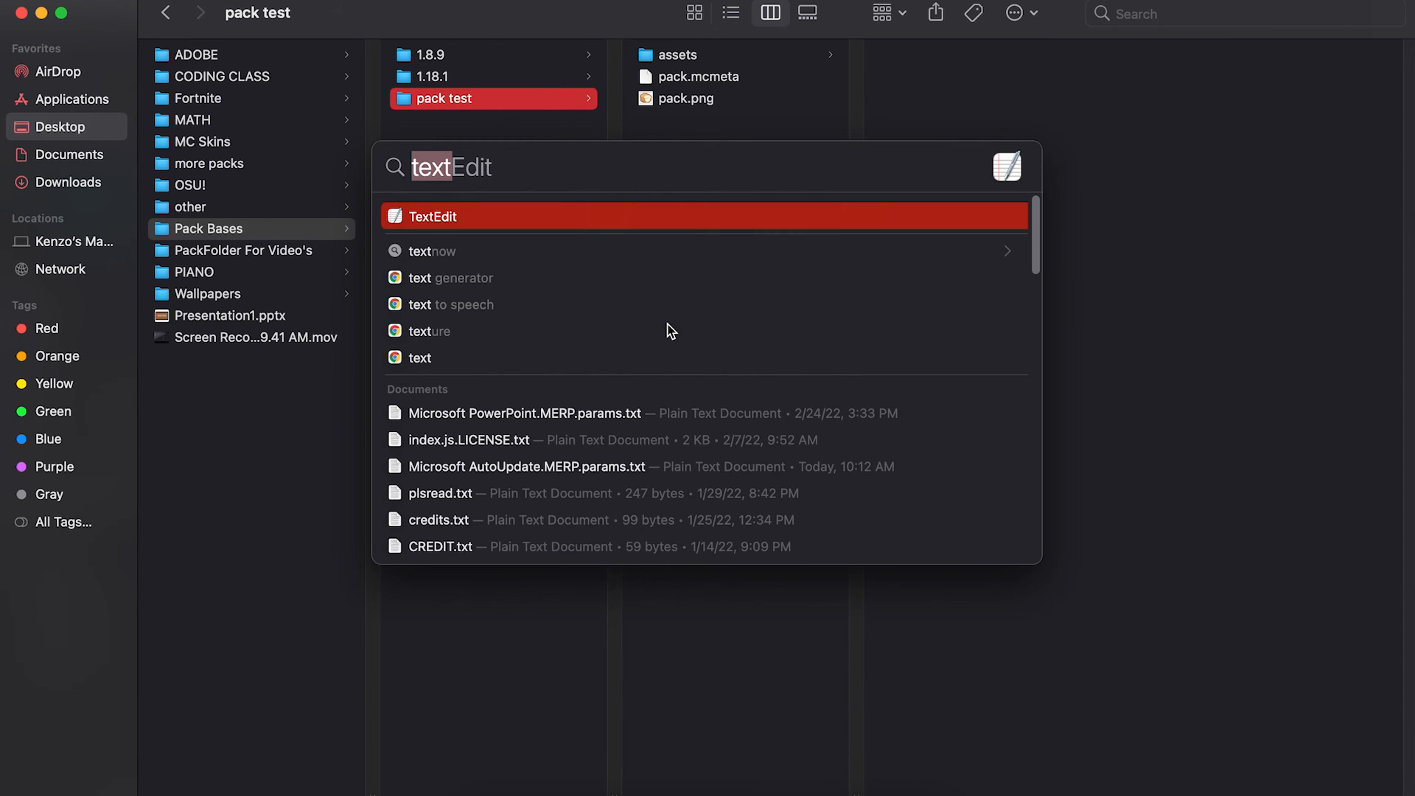
{"action": "type", "text": "~/lib"}
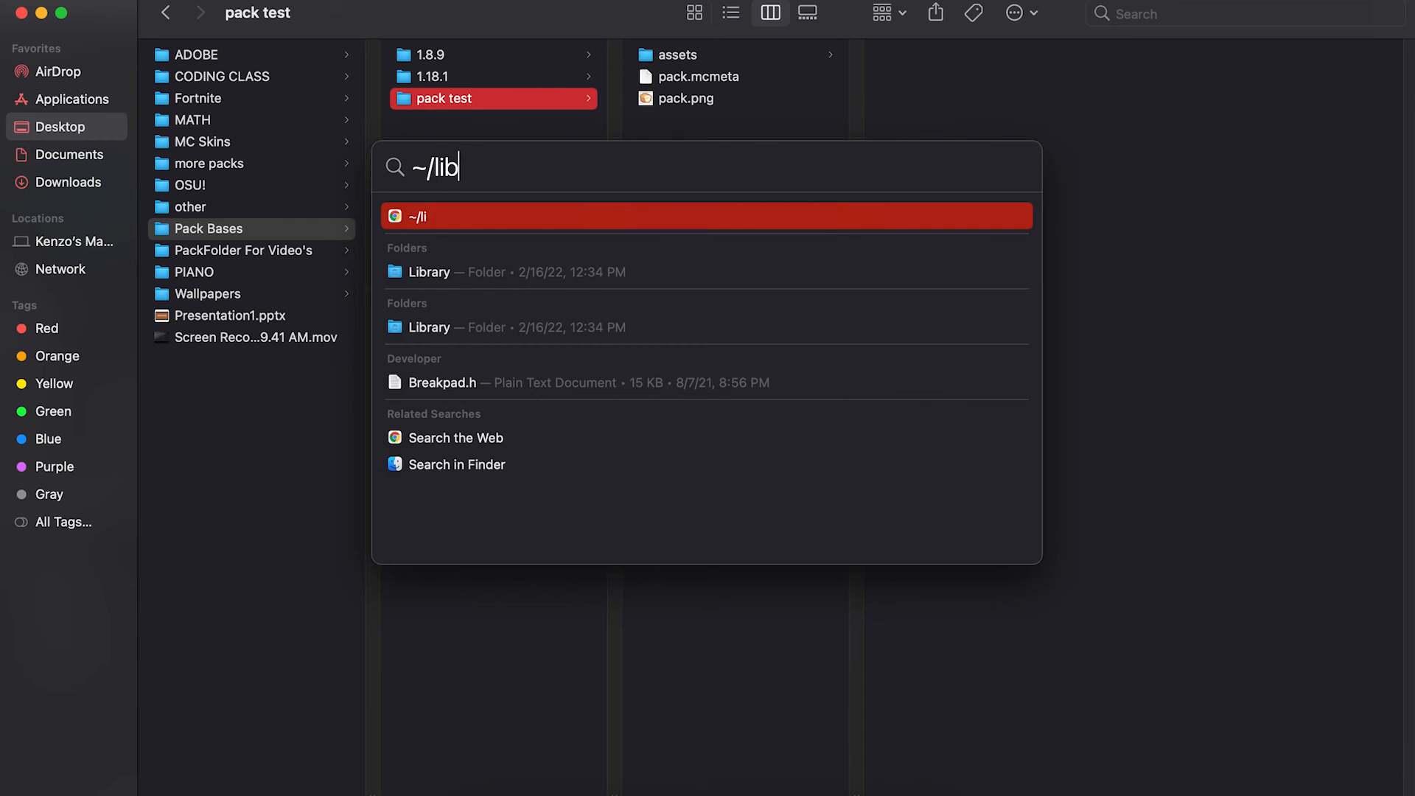
{"action": "type", "text": "rary"}
{"action": "key", "text": "Return"}
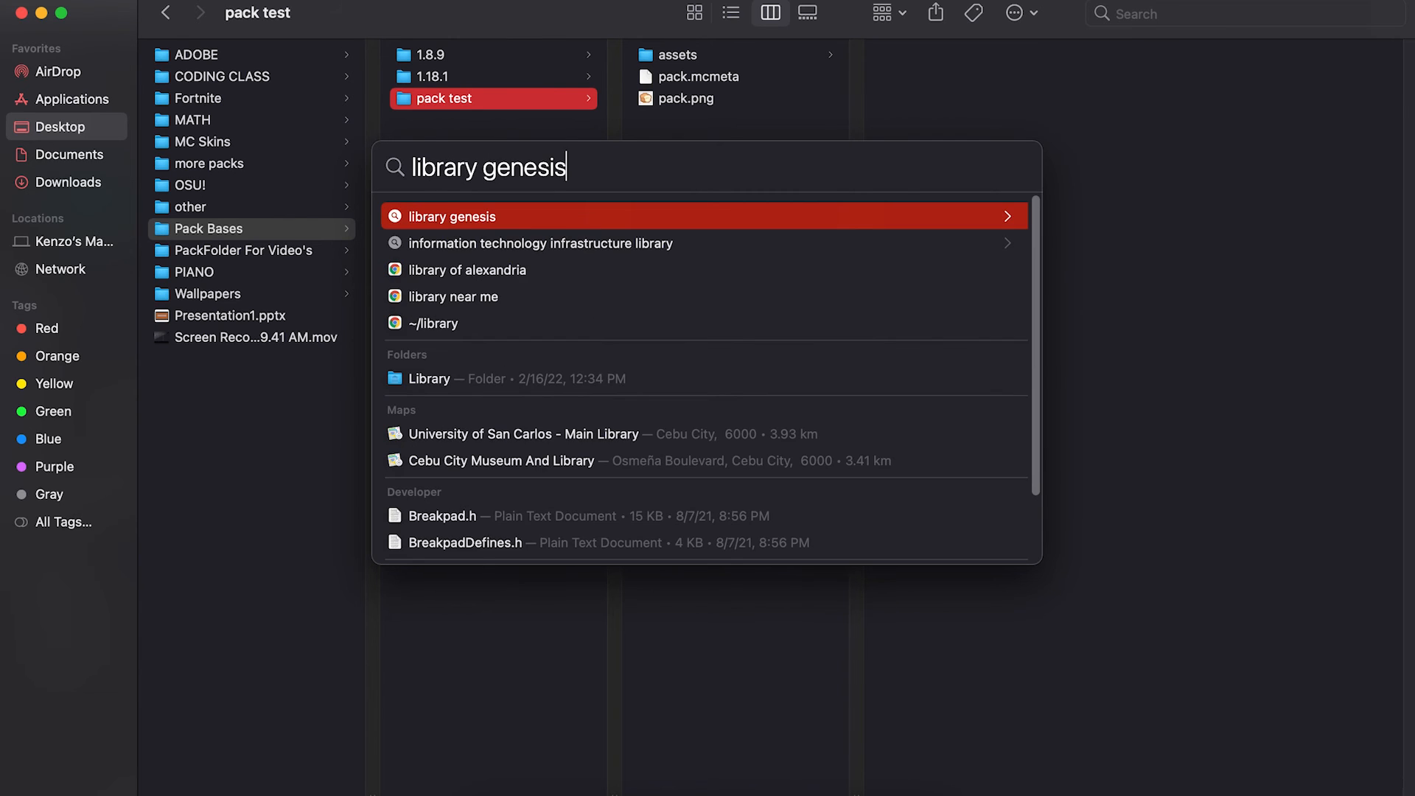
{"action": "key", "text": "Escape"}
{"action": "type", "text": "~/lib"}
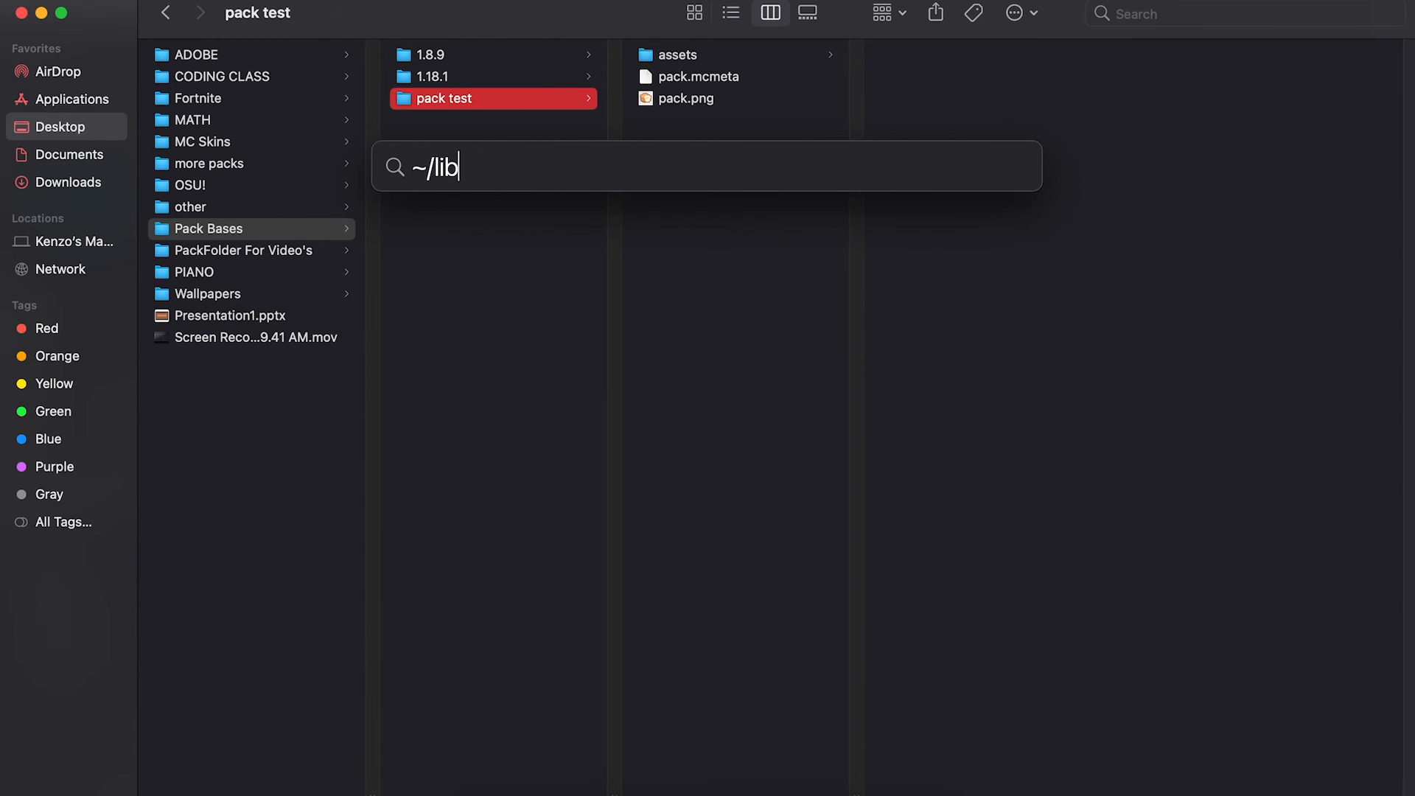
{"action": "type", "text": "rary"}
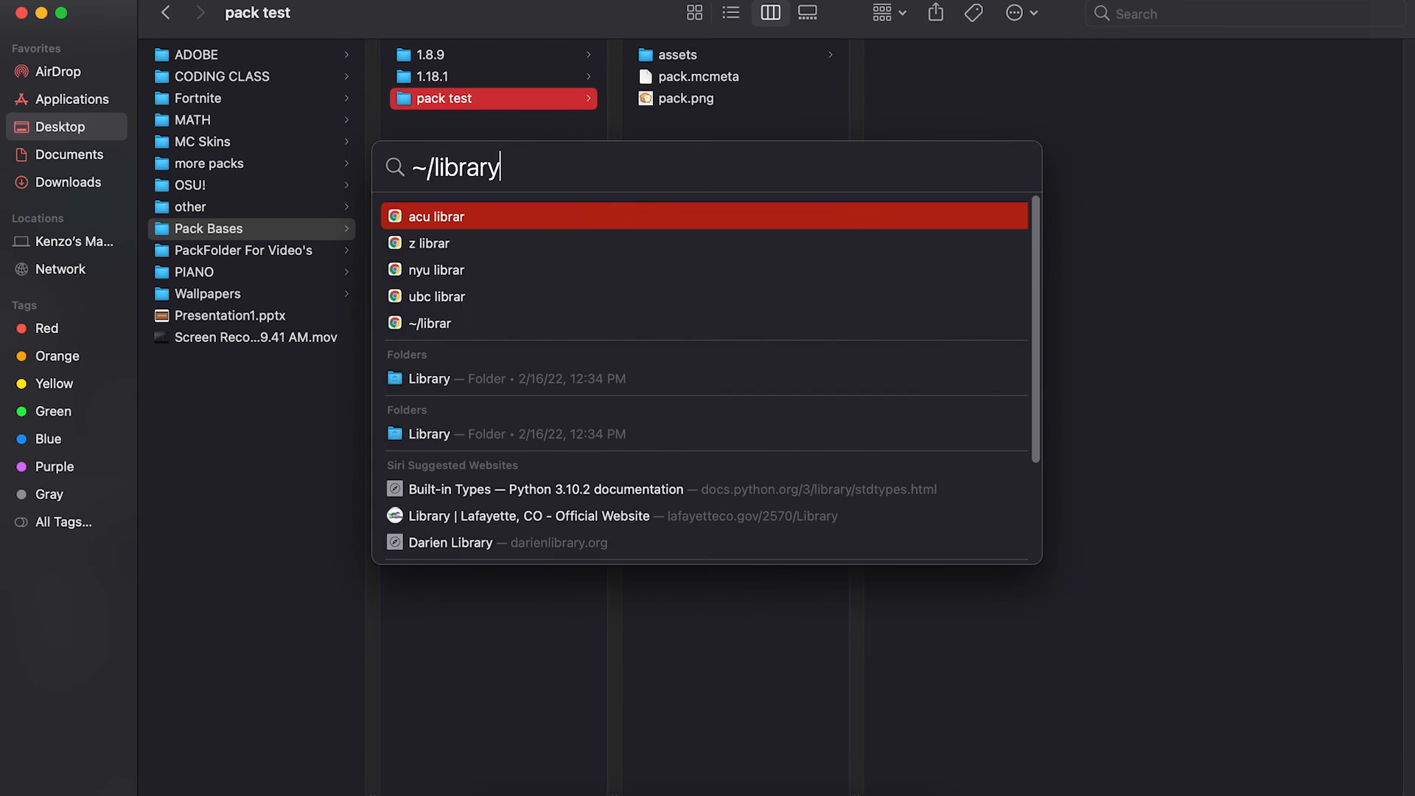
{"action": "left_click", "coordinate": [467, 374]}
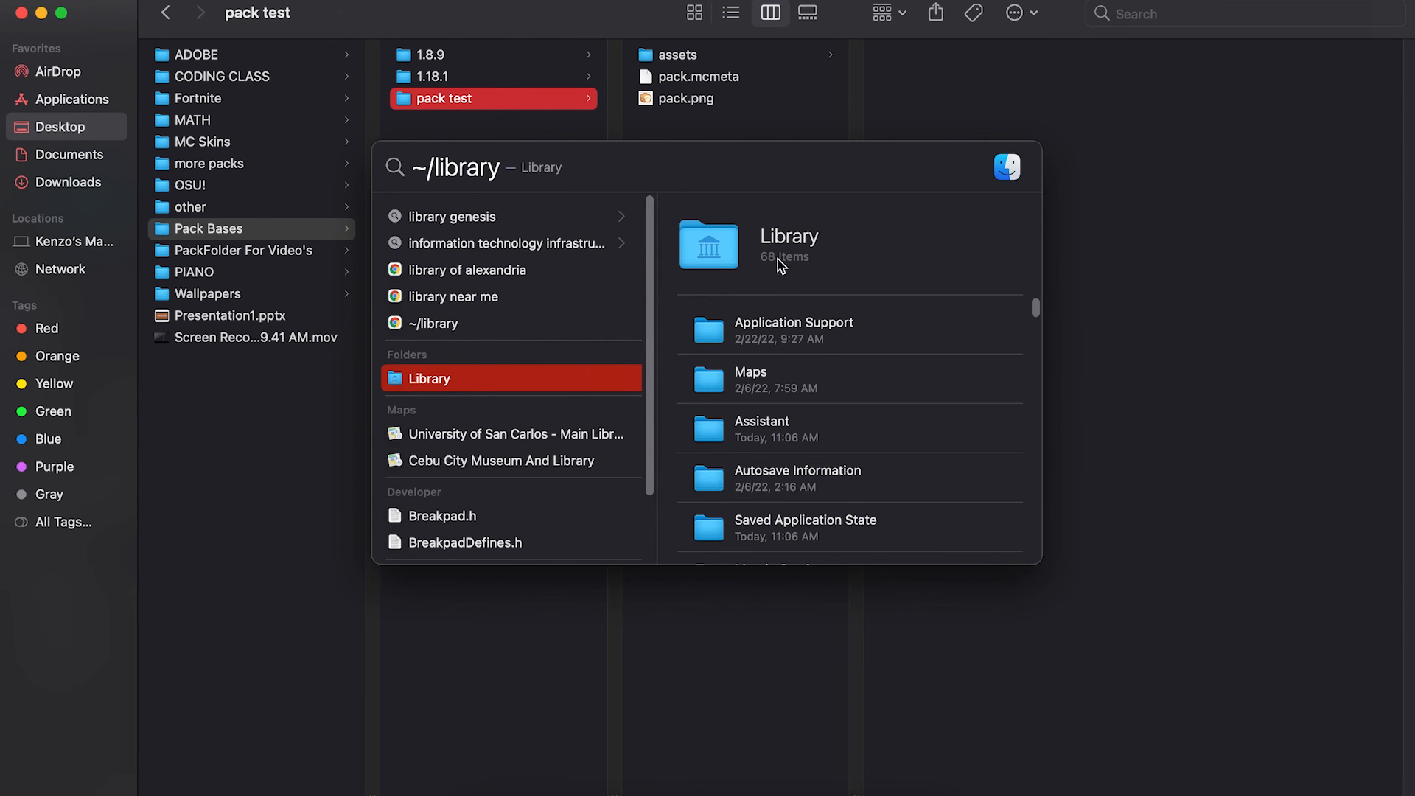
{"action": "double_click", "coordinate": [783, 329]}
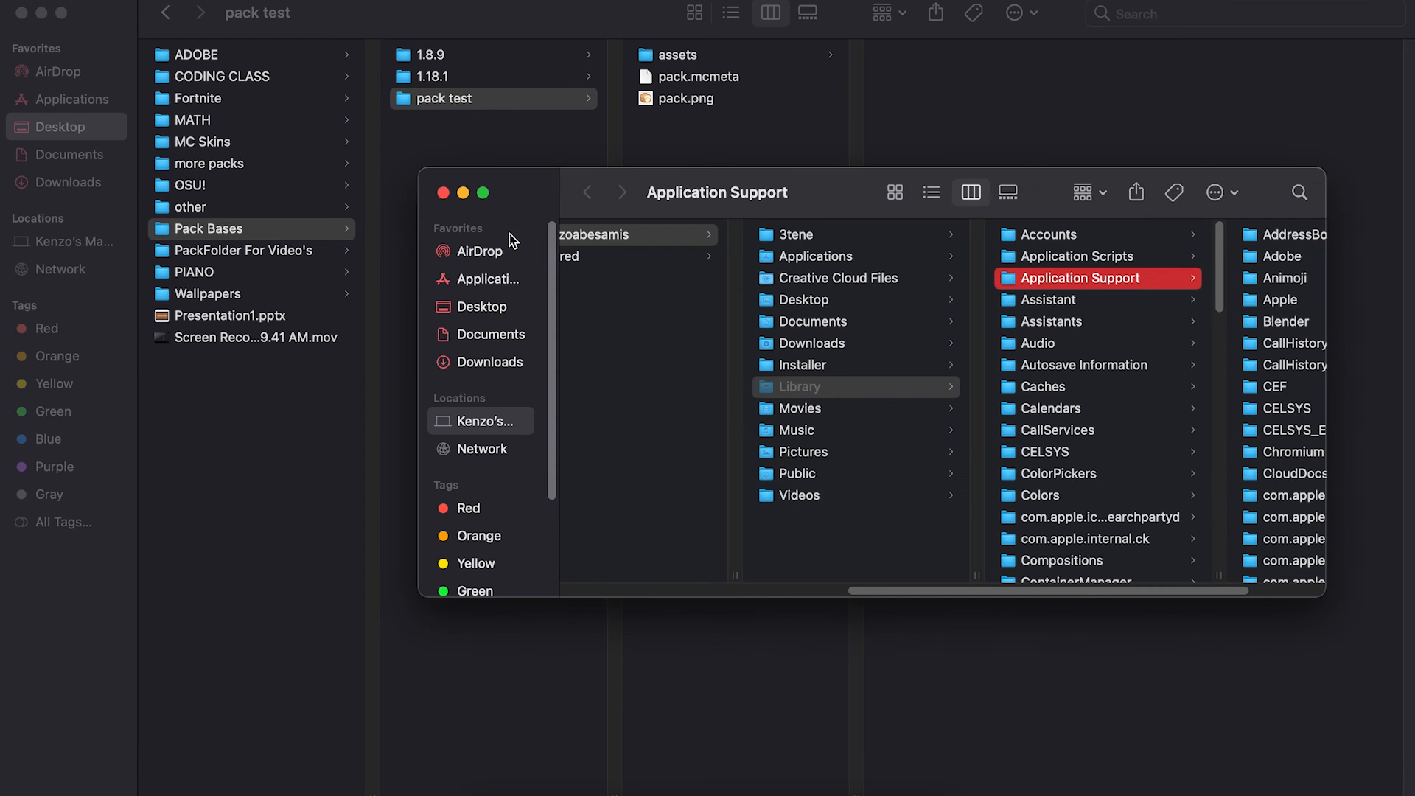
Find the minecraft folder in Application Support and open its resourcepacks folder.
{"action": "left_click_drag", "start_coordinate": [1020, 590], "coordinate": [1162, 594]}
{"action": "scroll", "coordinate": [1171, 442], "scroll_direction": "down", "scroll_amount": 10}
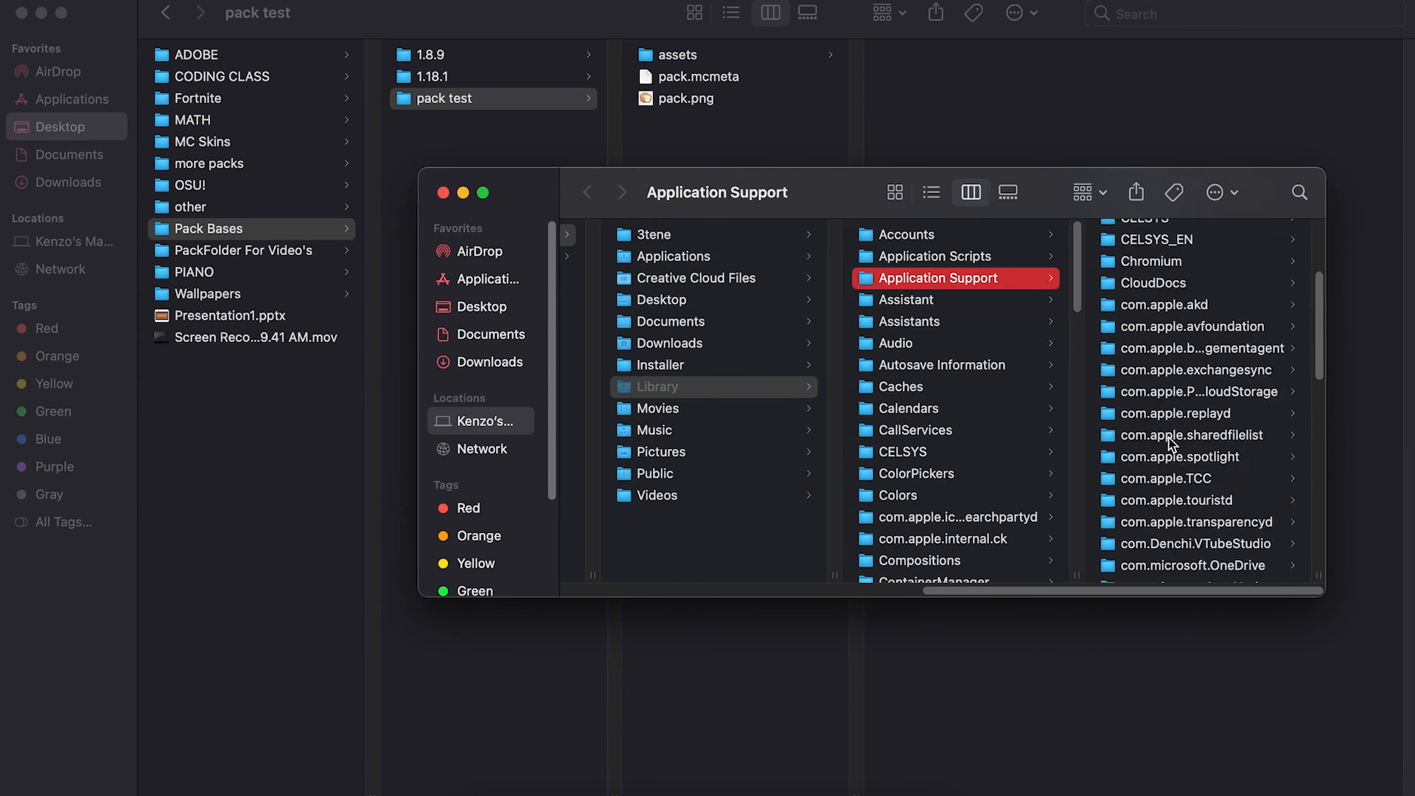
{"action": "scroll", "coordinate": [1169, 438], "scroll_direction": "down", "scroll_amount": 3}
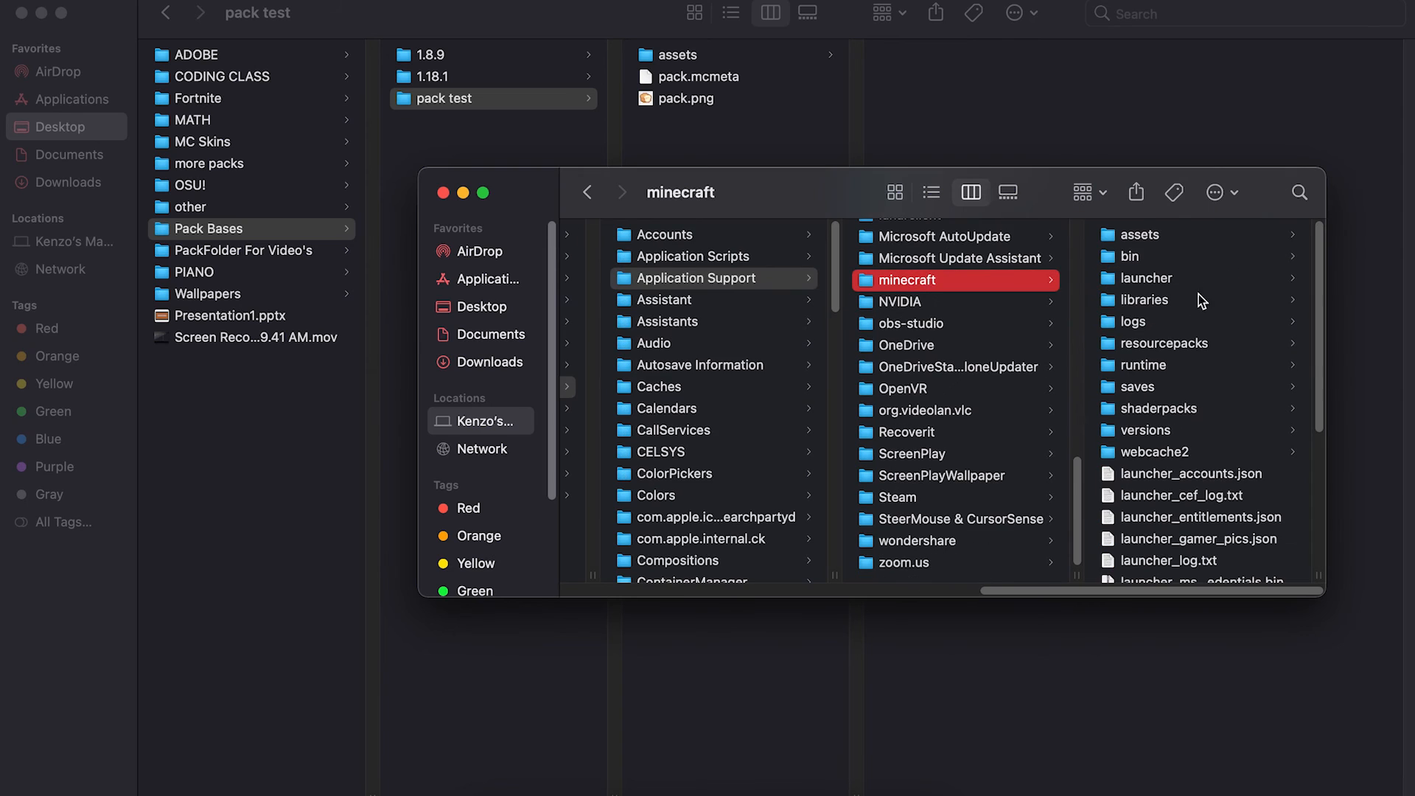
{"action": "left_click", "coordinate": [1178, 340]}
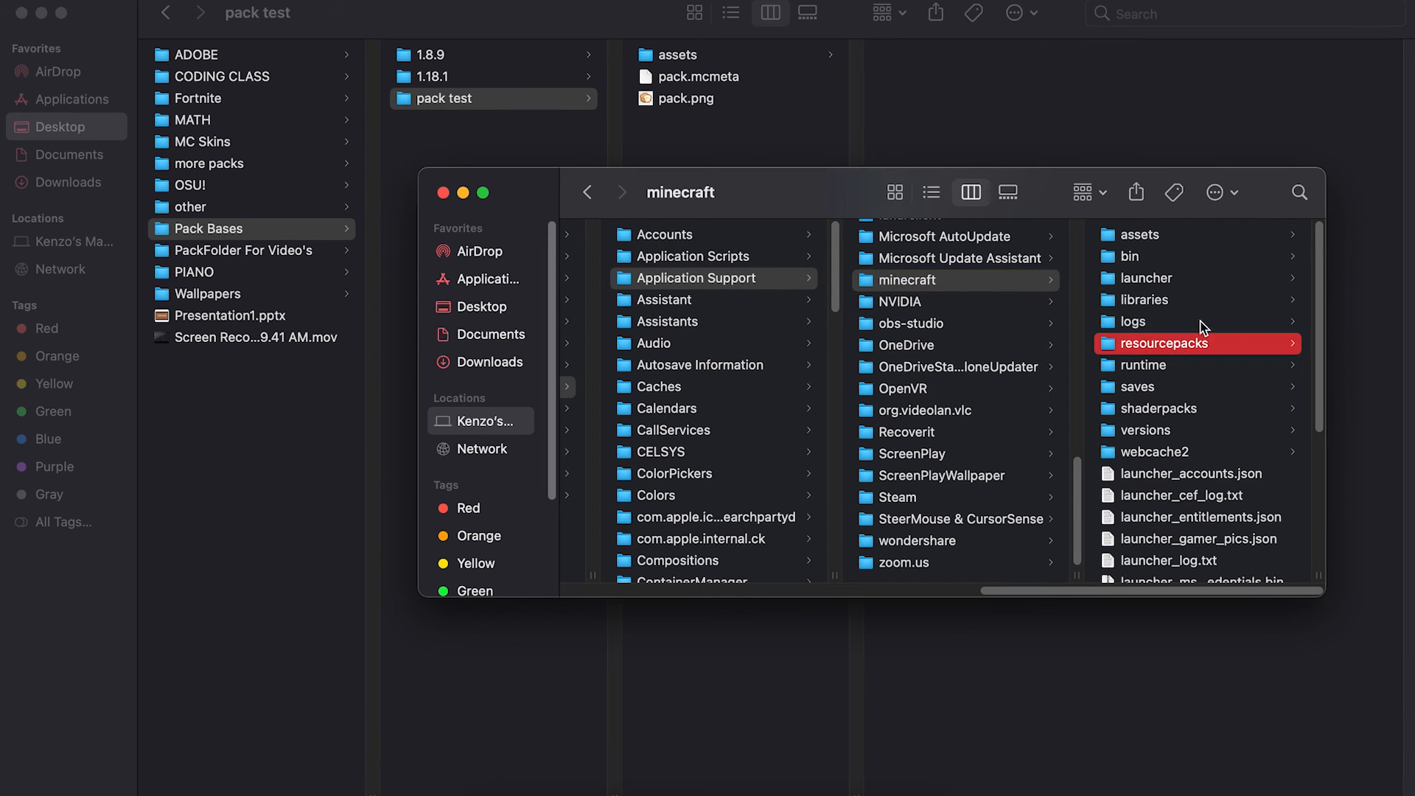
Copy the pack test folder from Pack Bases into Minecraft's resourcepacks folder.
{"action": "scroll", "coordinate": [1178, 472], "scroll_direction": "down", "scroll_amount": 10}
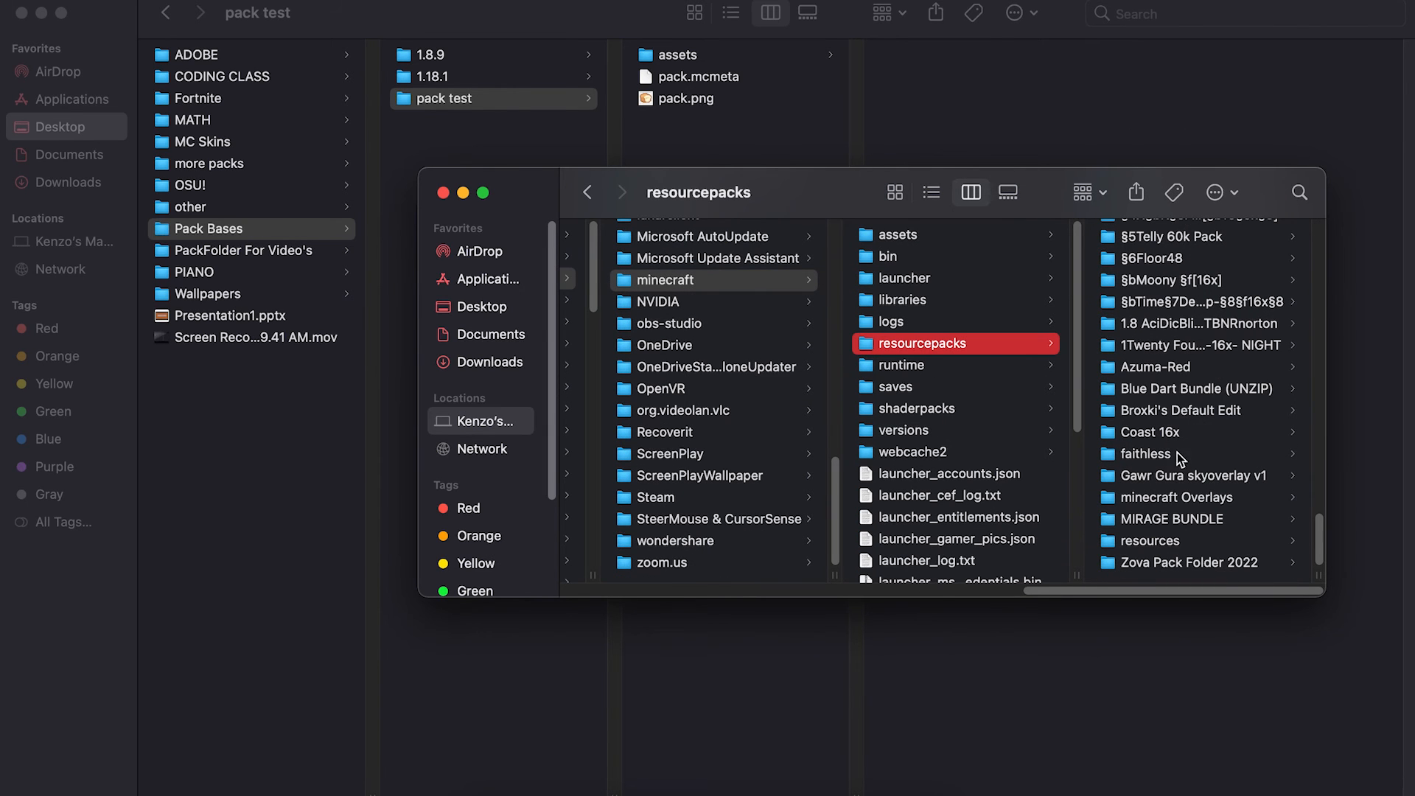
{"action": "left_click", "coordinate": [506, 104]}
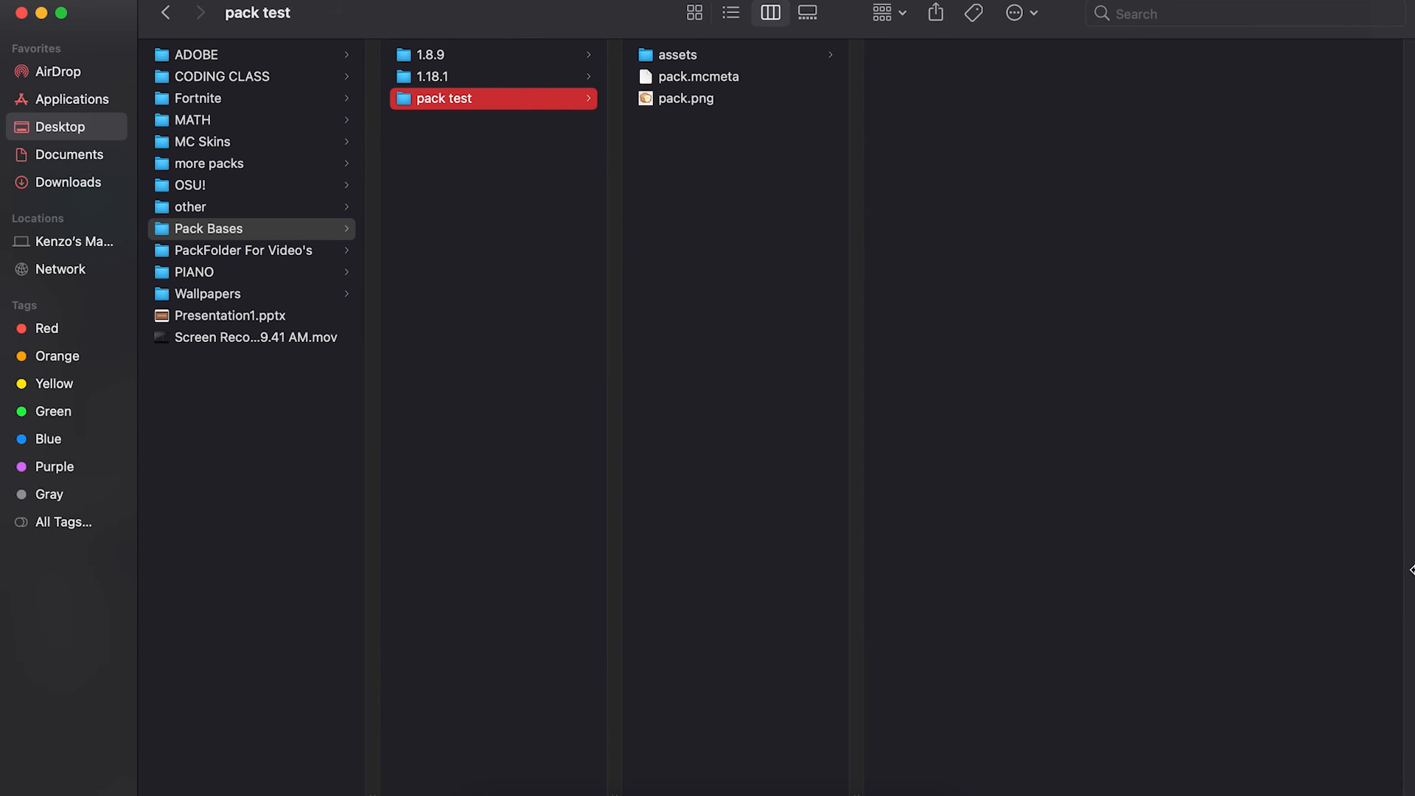
{"action": "left_click_drag", "start_coordinate": [1411, 570], "coordinate": [560, 570]}
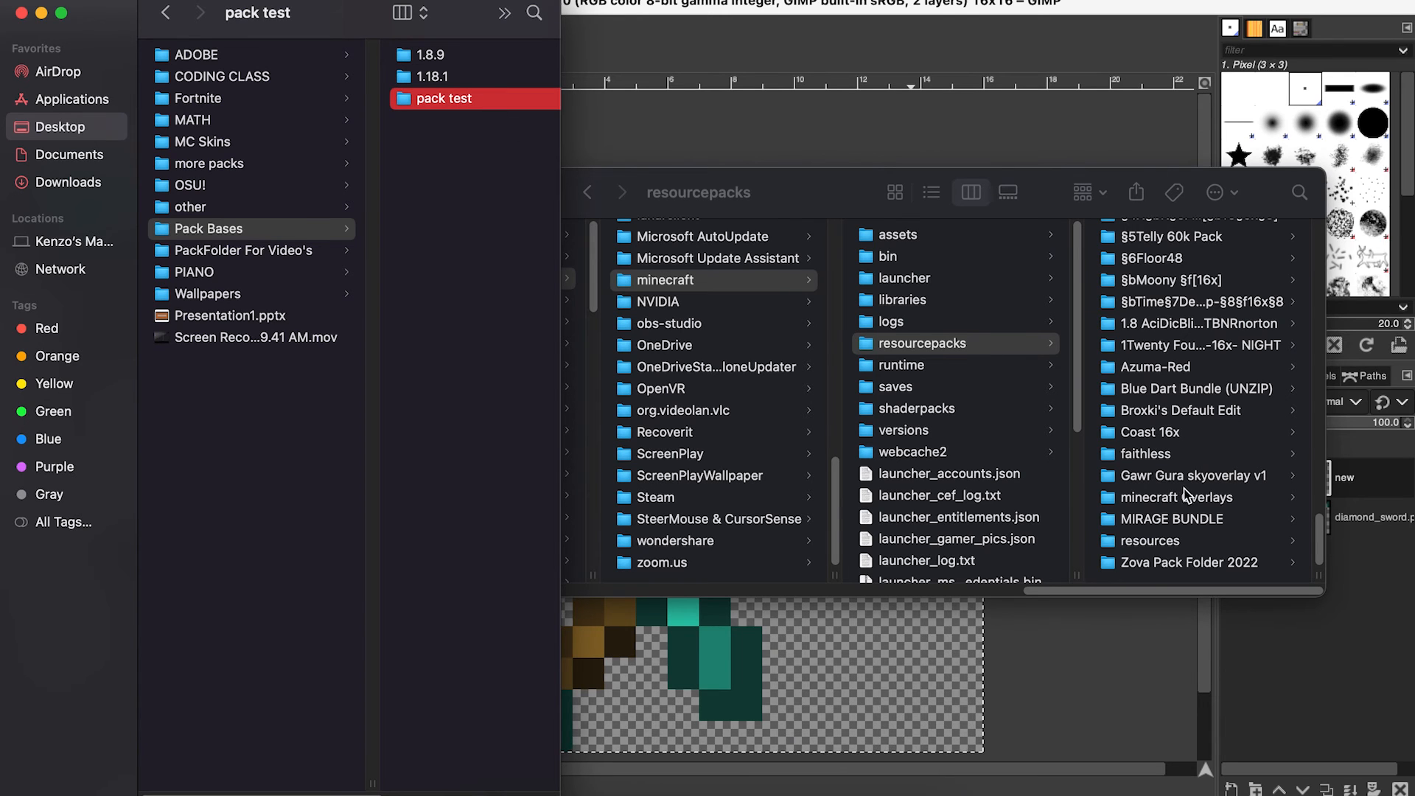
{"action": "left_click_drag", "start_coordinate": [500, 106], "coordinate": [416, 121]}
{"action": "left_click_drag", "start_coordinate": [514, 151], "coordinate": [489, 101]}
{"action": "right_click", "coordinate": [490, 101]}
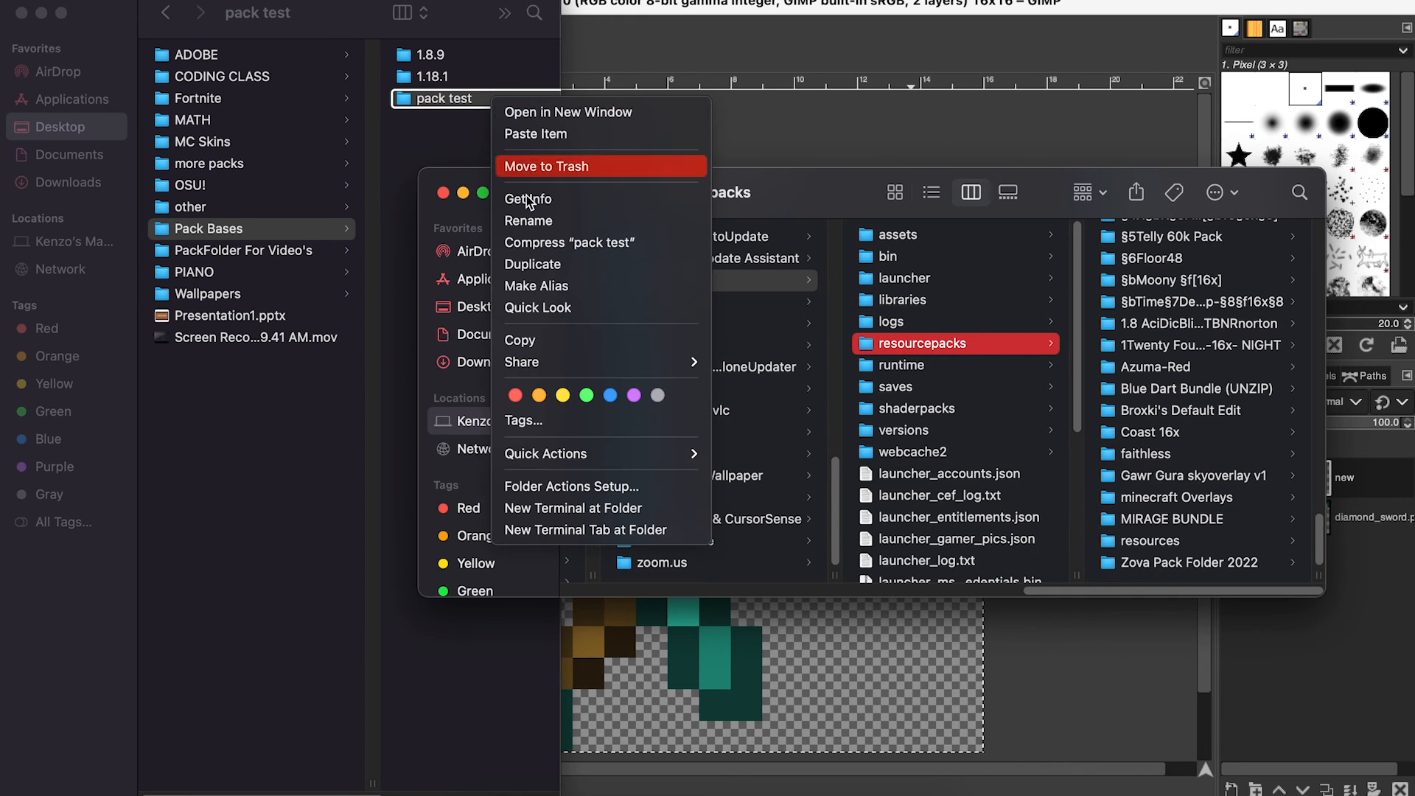
{"action": "left_click", "coordinate": [531, 342]}
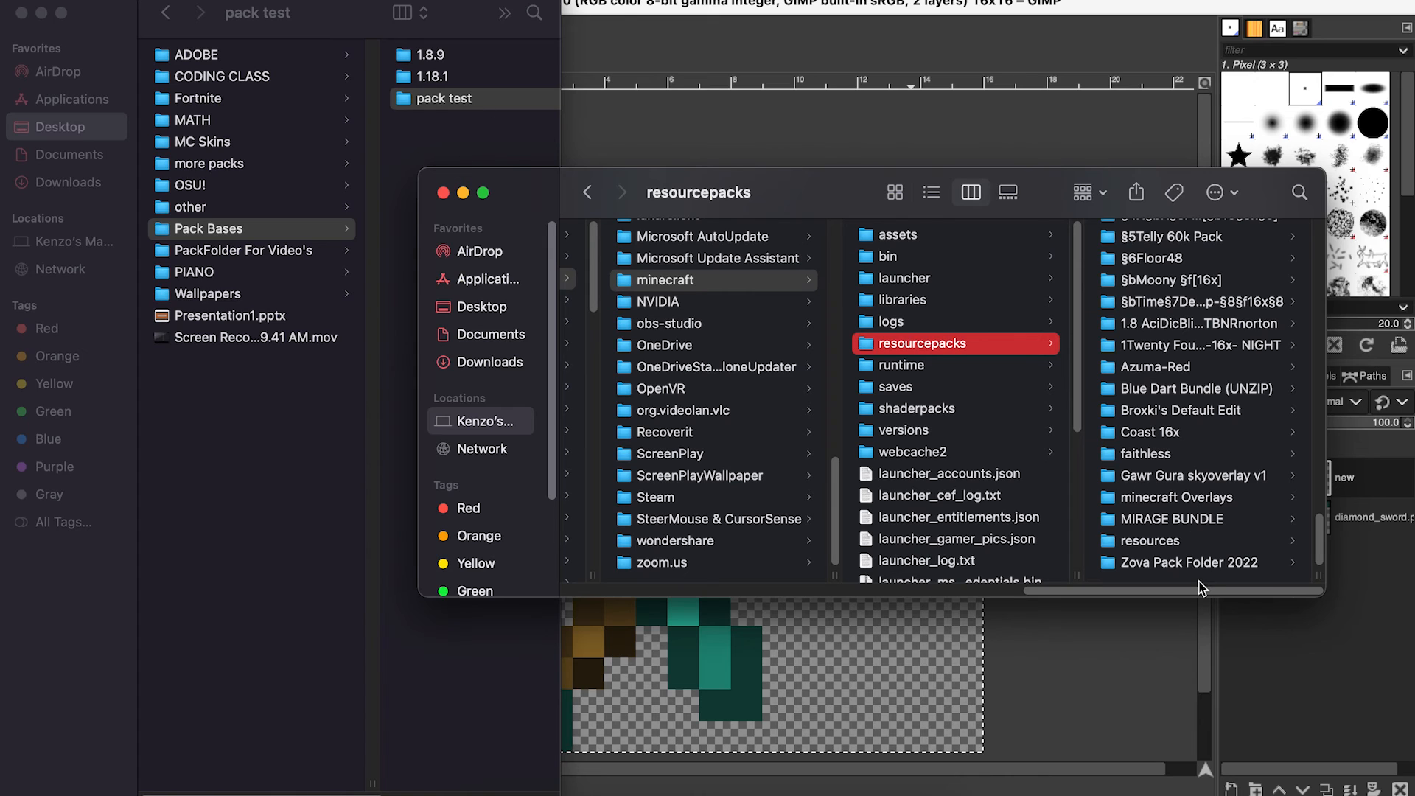
{"action": "right_click", "coordinate": [1201, 582]}
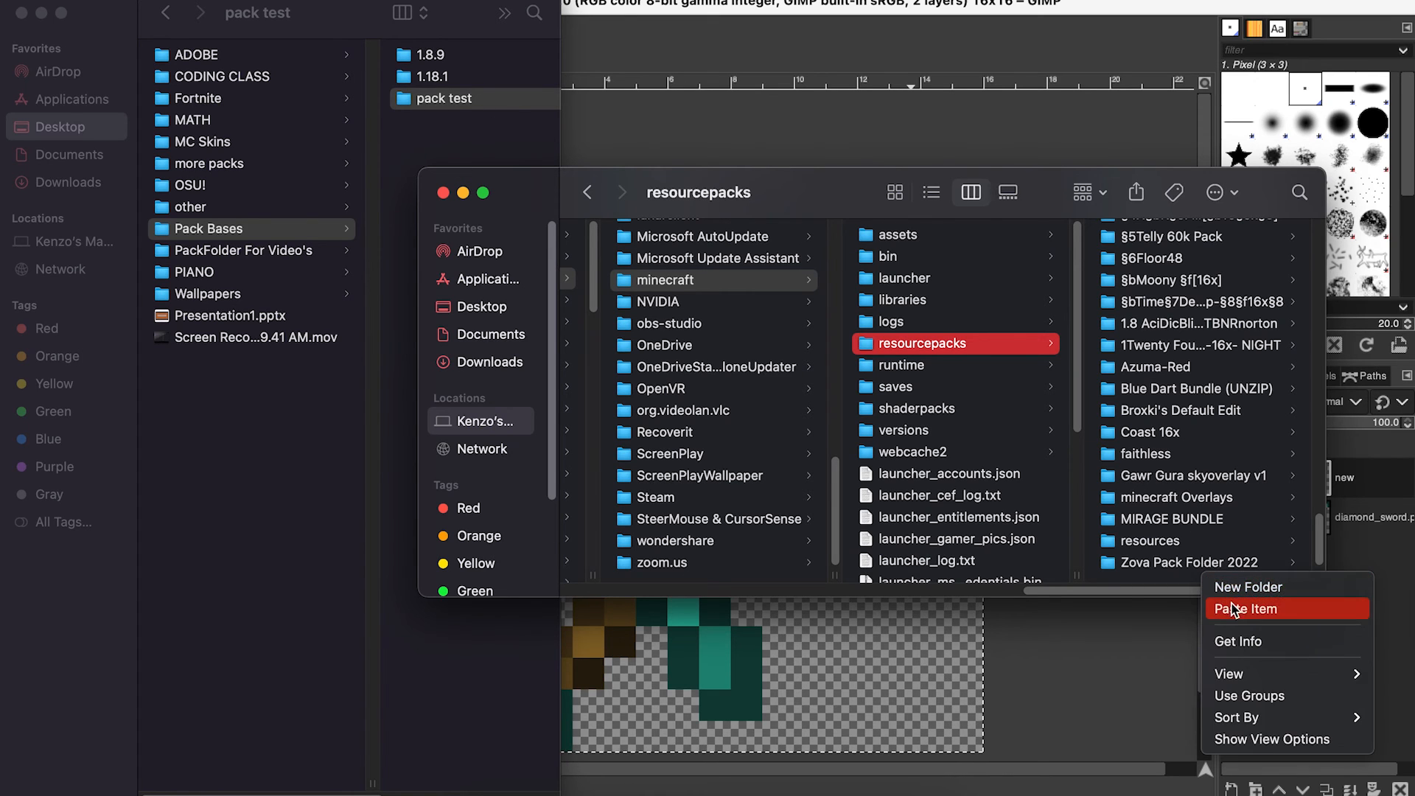
{"action": "left_click", "coordinate": [1224, 603]}
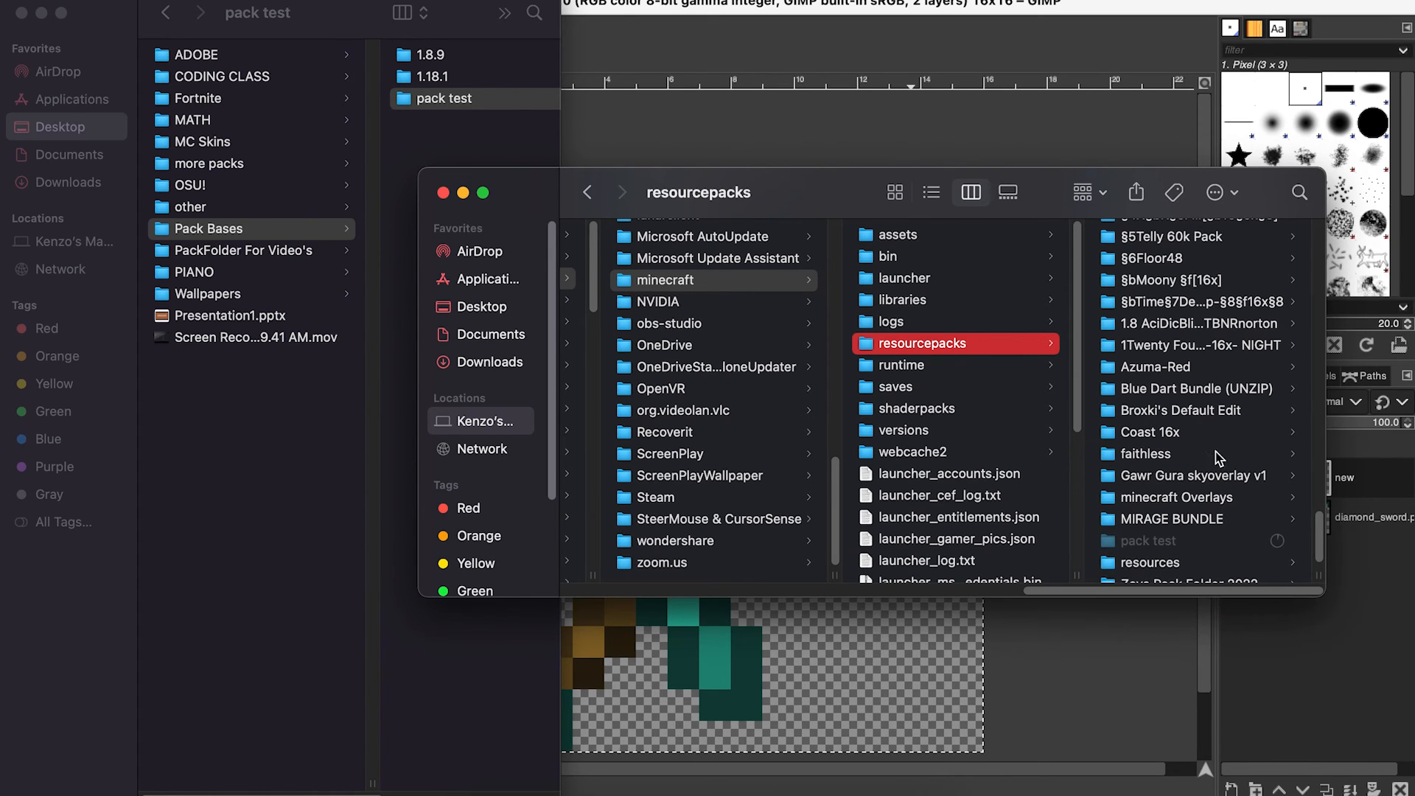
Bring the Pack Bases window forward and widen it to show the pack test folder's contents again.
{"action": "left_click", "coordinate": [533, 126]}
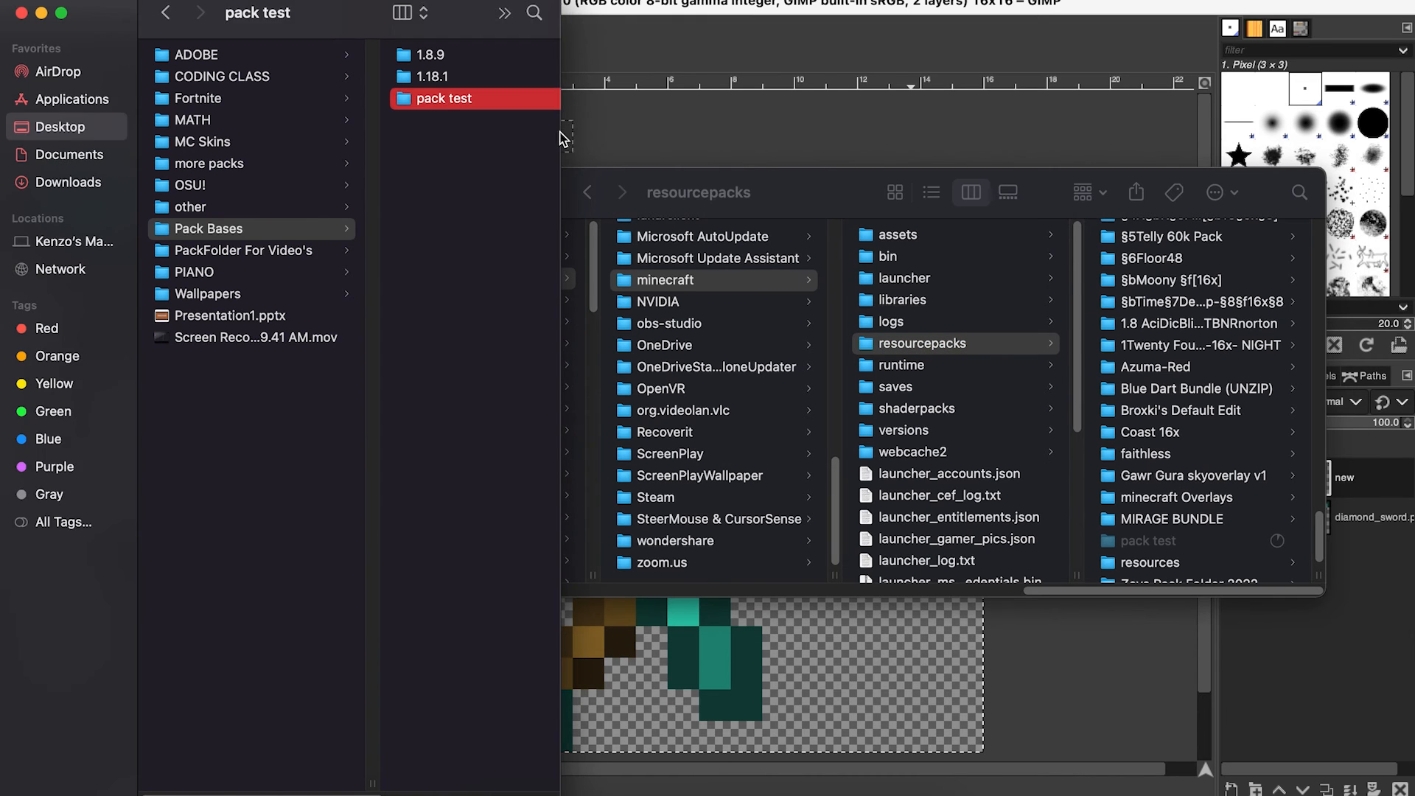
{"action": "left_click", "coordinate": [558, 138]}
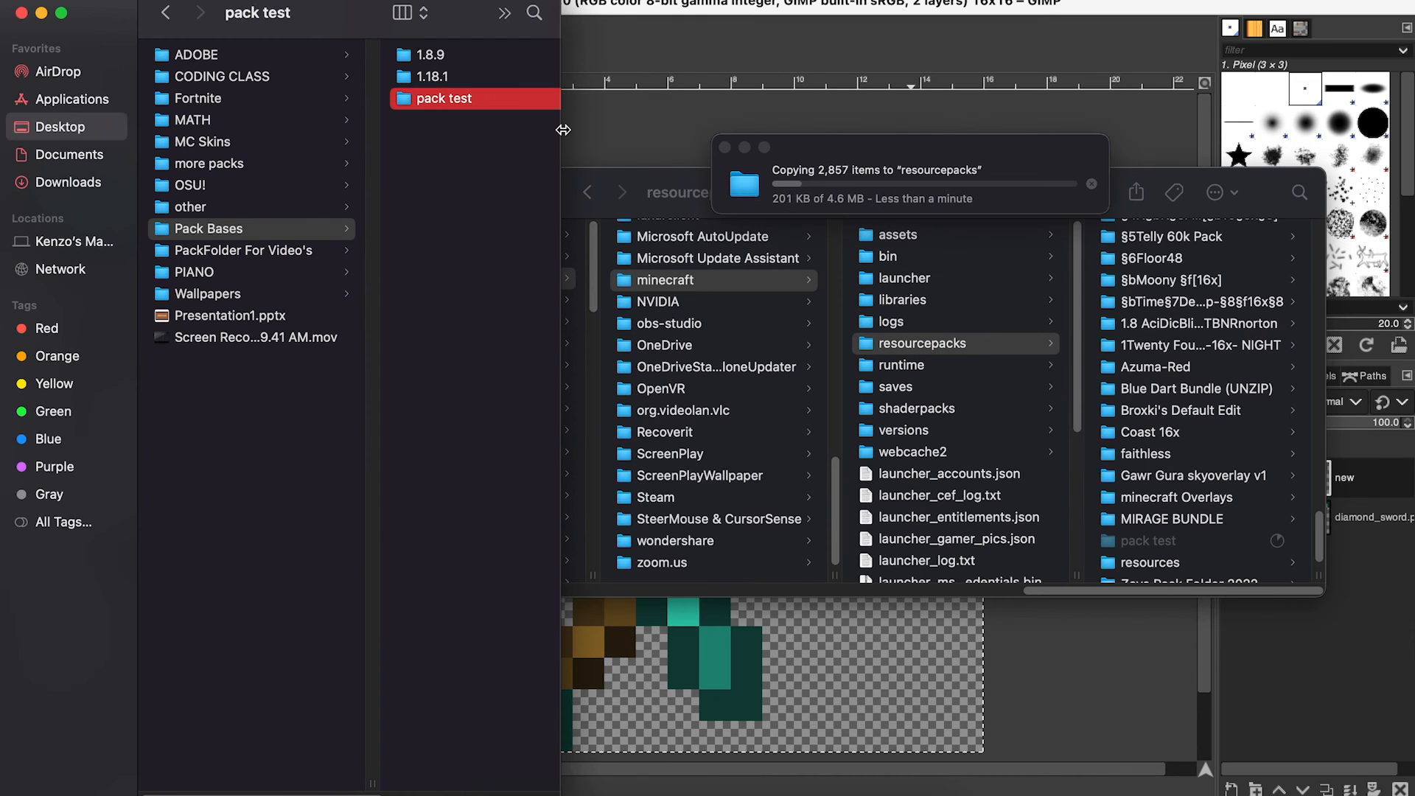
{"action": "left_click_drag", "start_coordinate": [563, 130], "coordinate": [706, 134]}
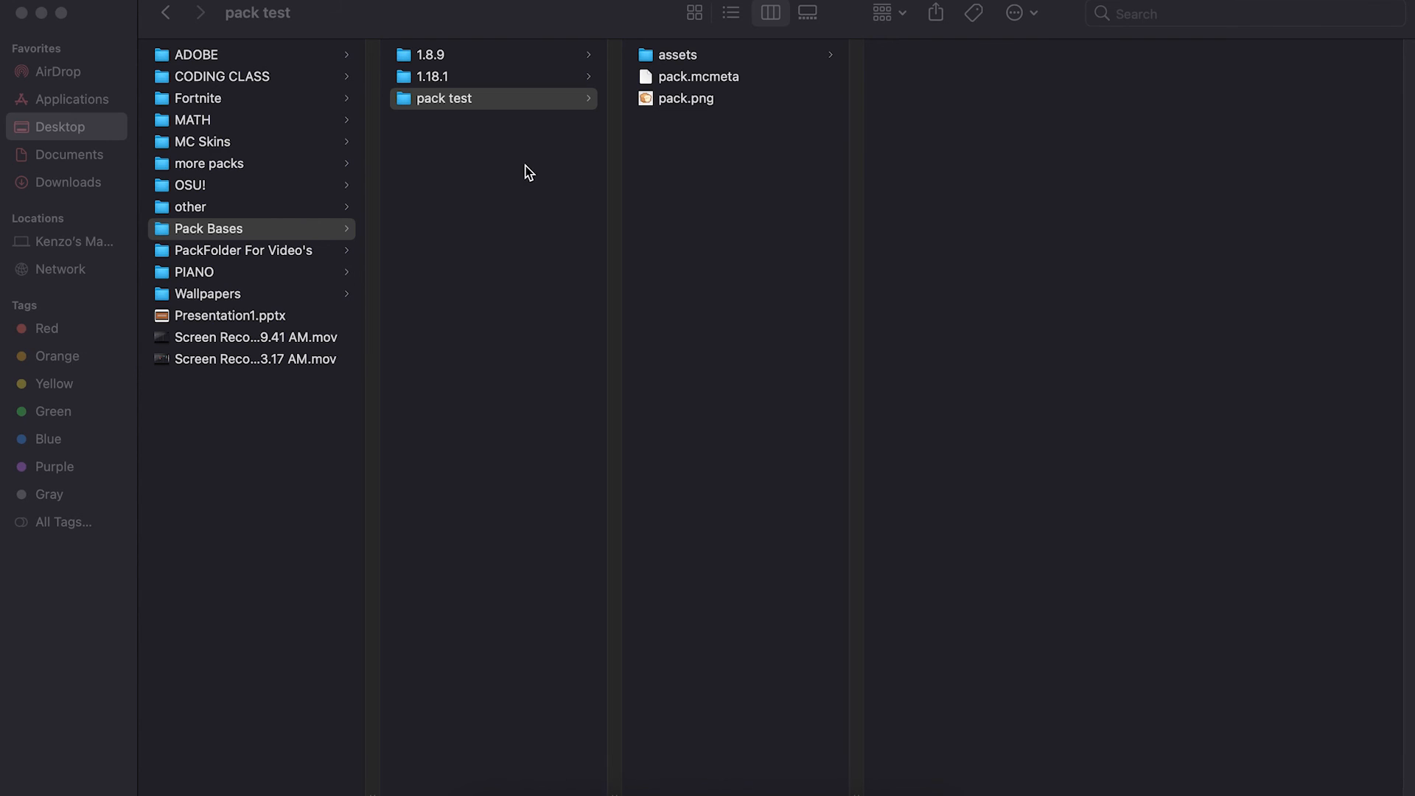
Switch to Lunar Client 1.8.9 and open the singleplayer world NotroDan 1.8.
{"action": "mouse_move", "coordinate": [791, 792]}
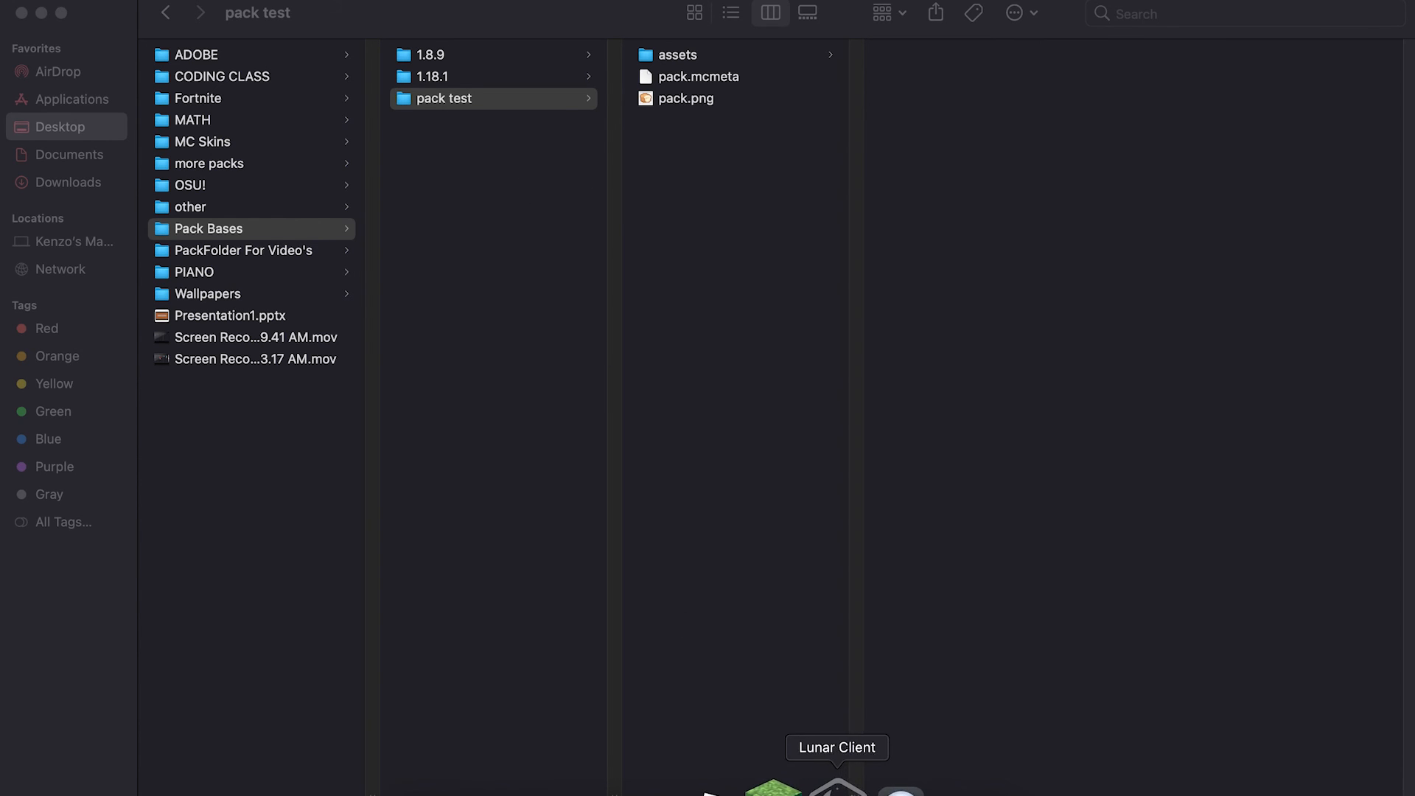
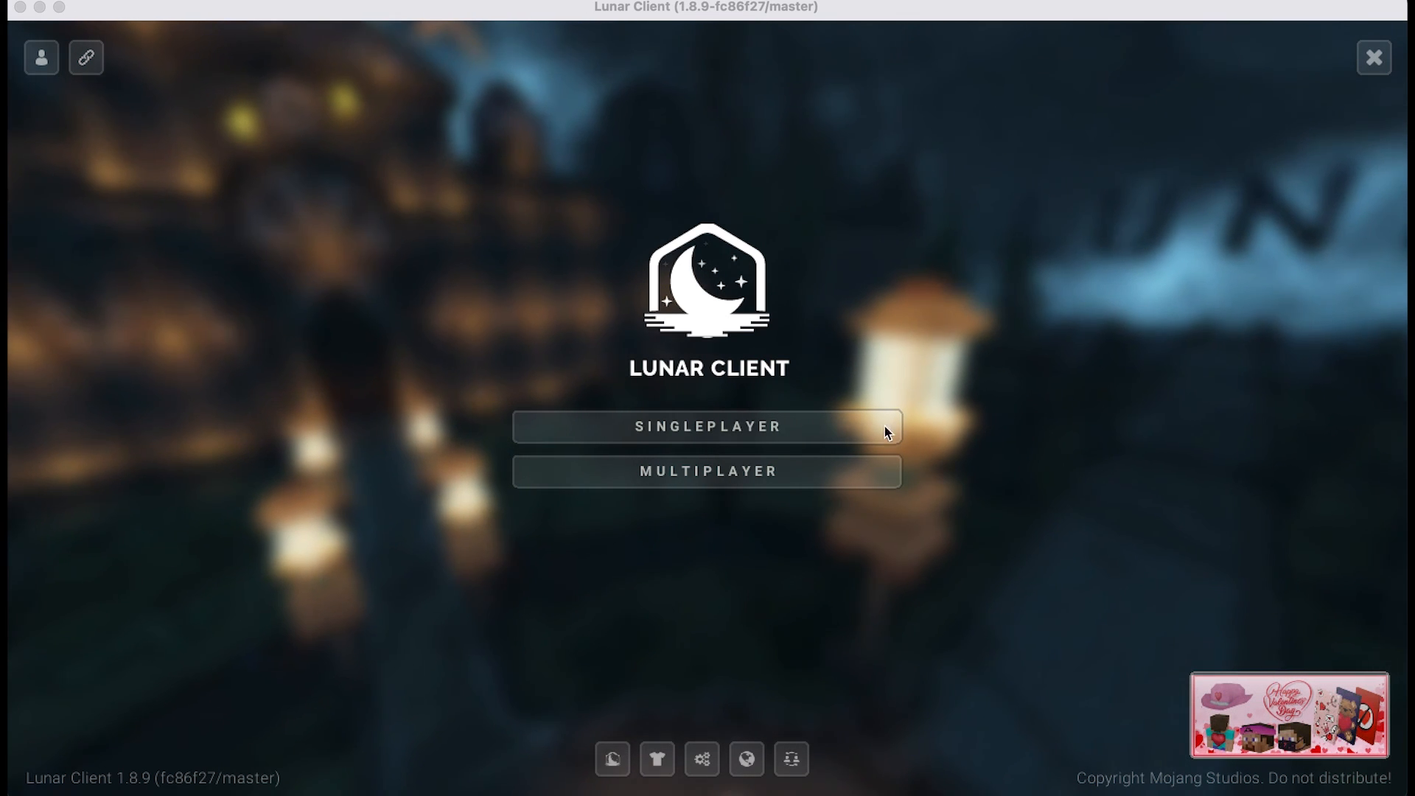
{"action": "left_click", "coordinate": [838, 426]}
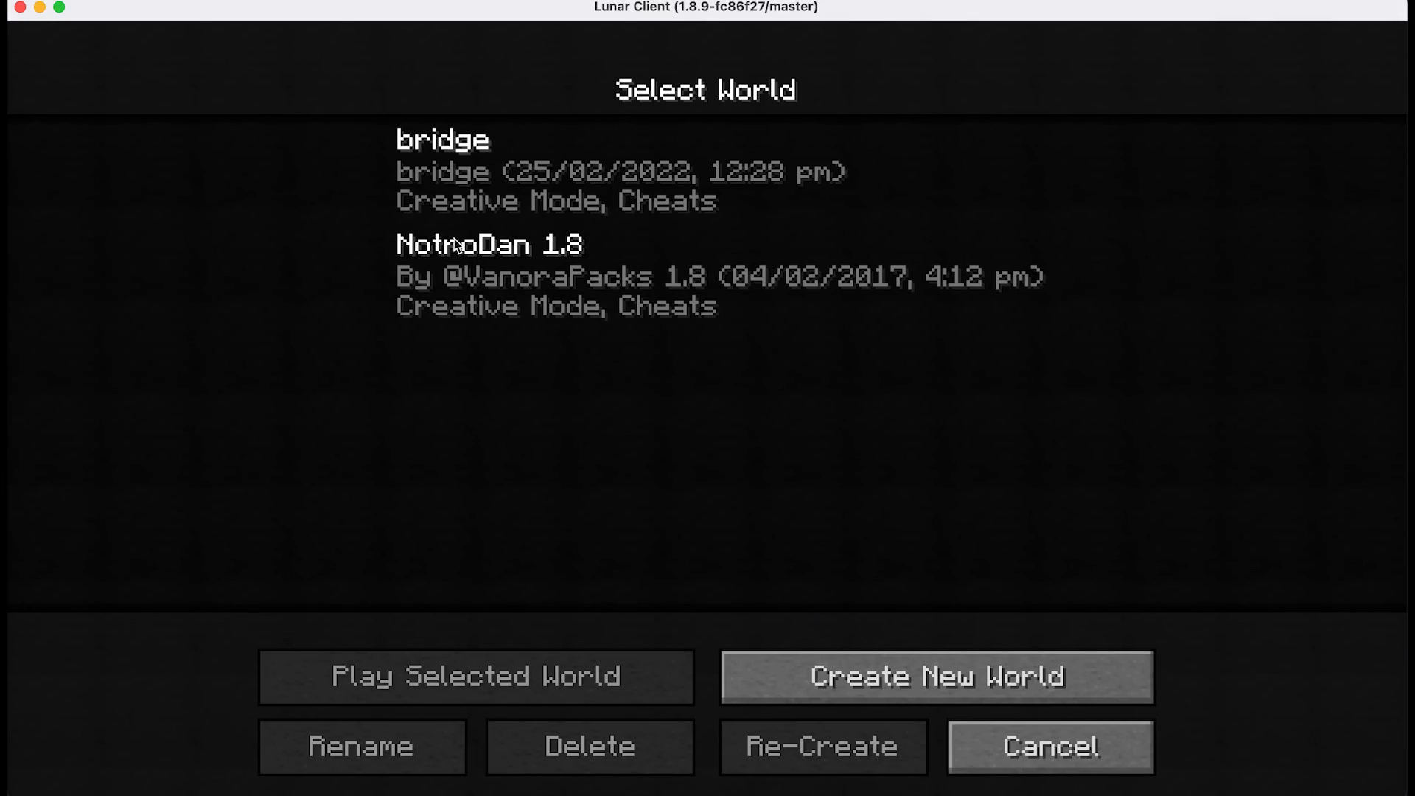
{"action": "left_click", "coordinate": [541, 275]}
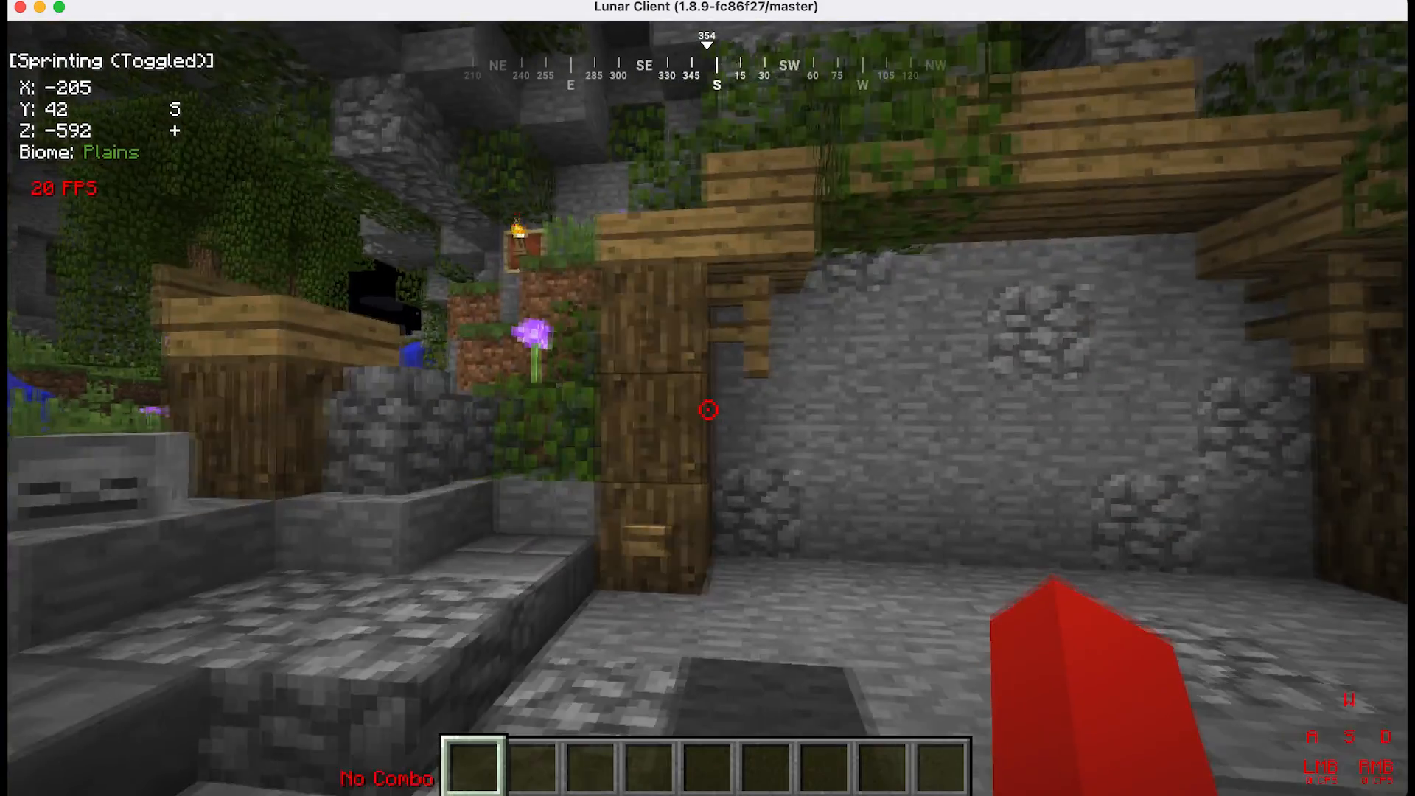
Search the creative inventory for "diam" and place a Diamond Sword in the first hotbar slot.
{"action": "key", "text": "w"}
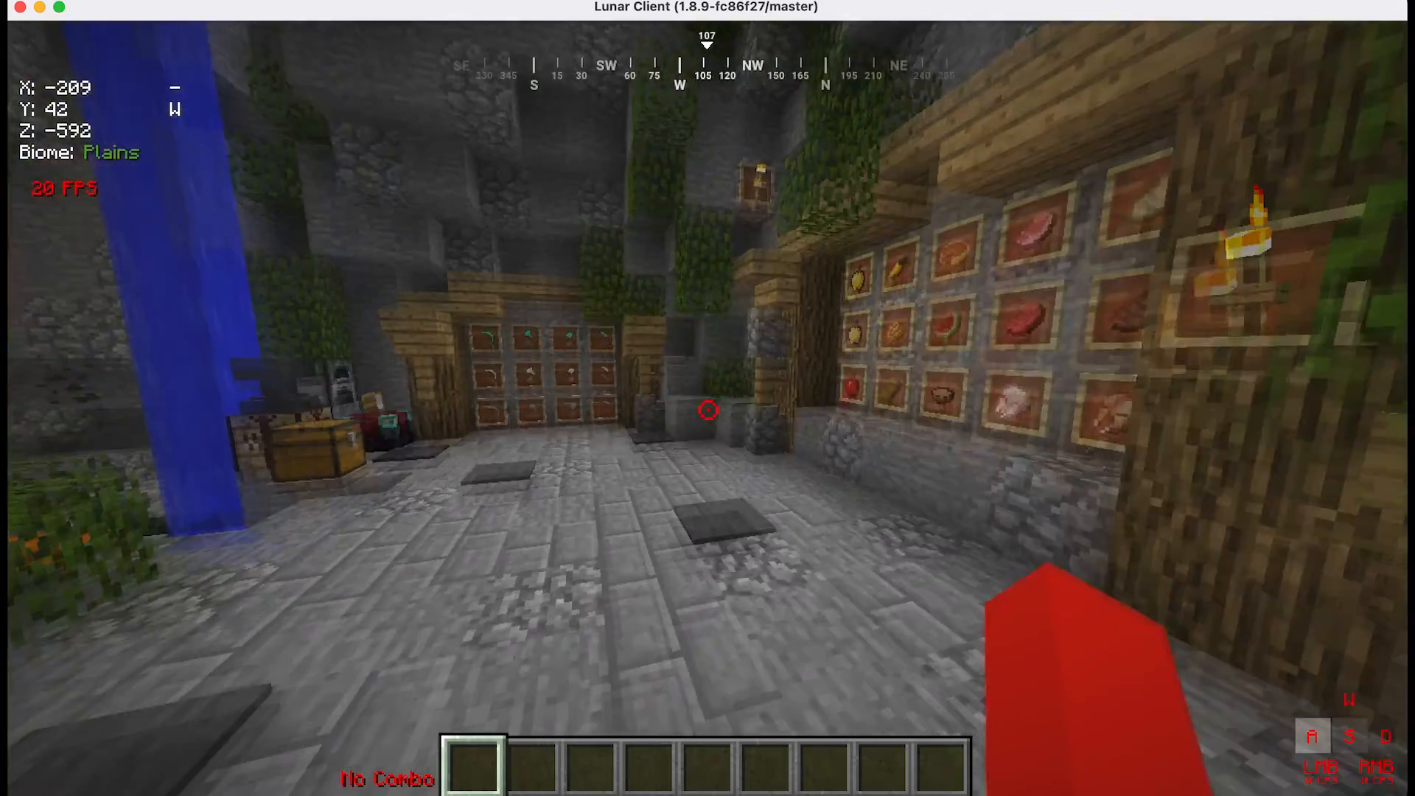
{"action": "key", "text": "e"}
{"action": "left_click", "coordinate": [936, 181]}
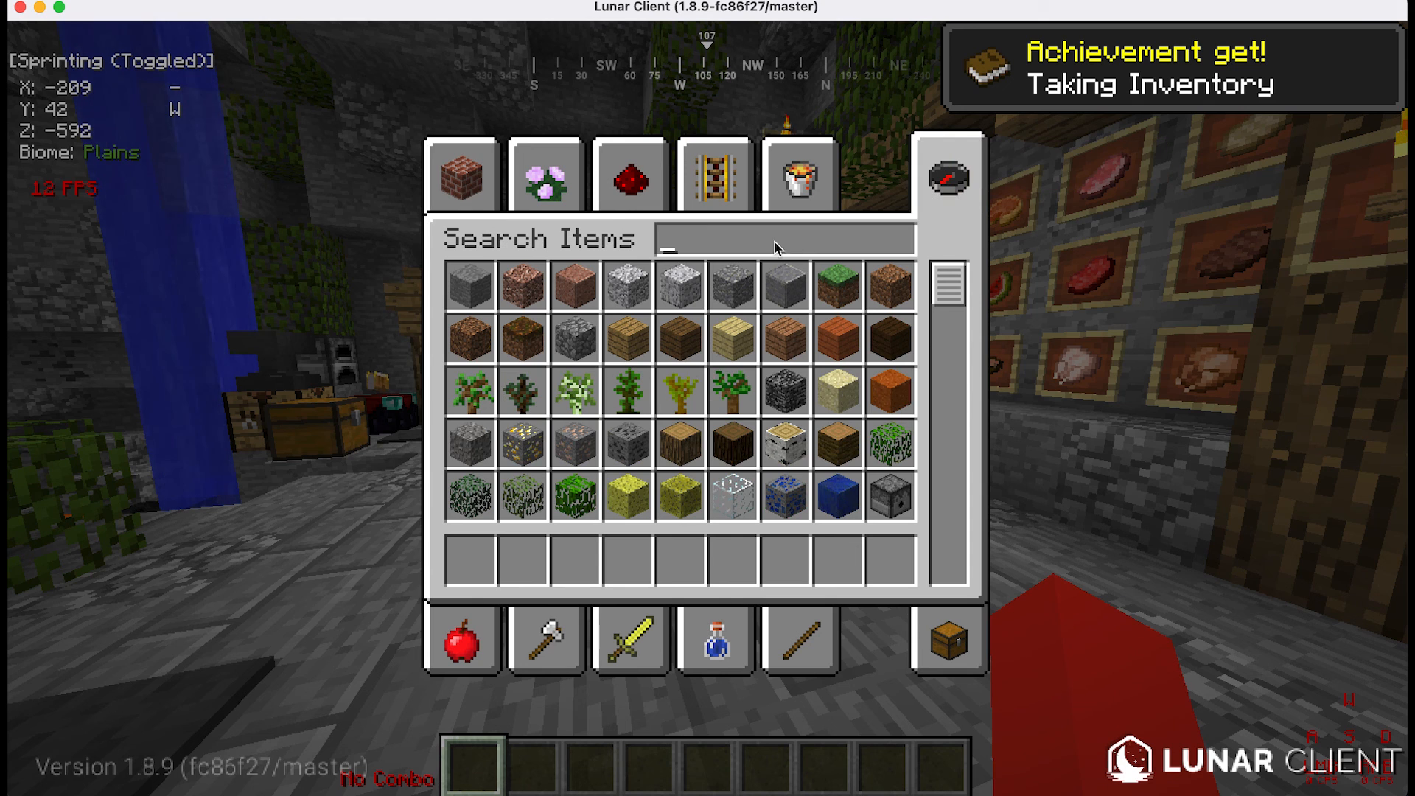
{"action": "type", "text": "diam"}
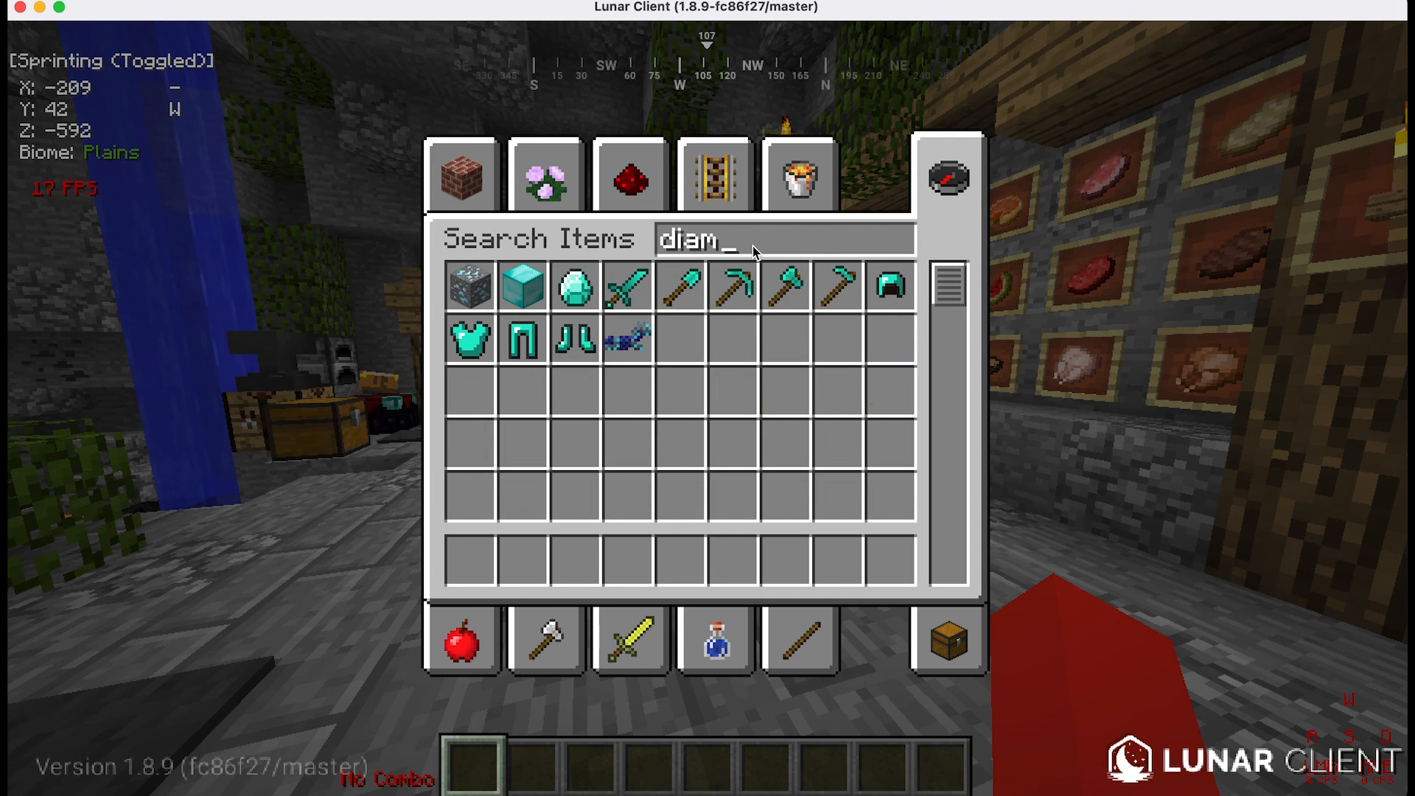
{"action": "left_click", "coordinate": [626, 286]}
{"action": "left_click", "coordinate": [487, 568]}
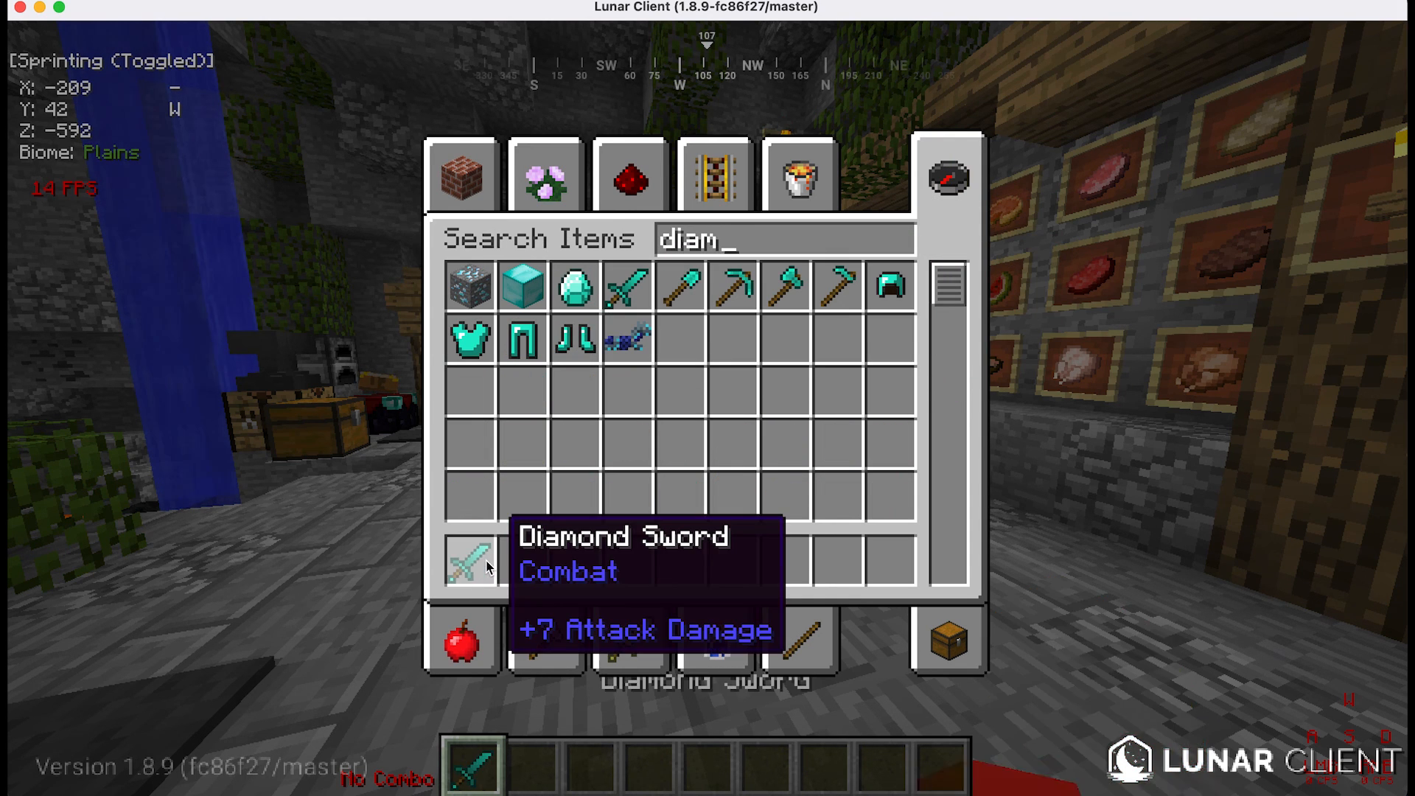
{"action": "key", "text": "Escape"}
Examine the diamond sword in first person and front-facing third person while sneaking, blocking and swinging it.
{"action": "key", "text": "shift"}
{"action": "right_click", "coordinate": [707, 409]}
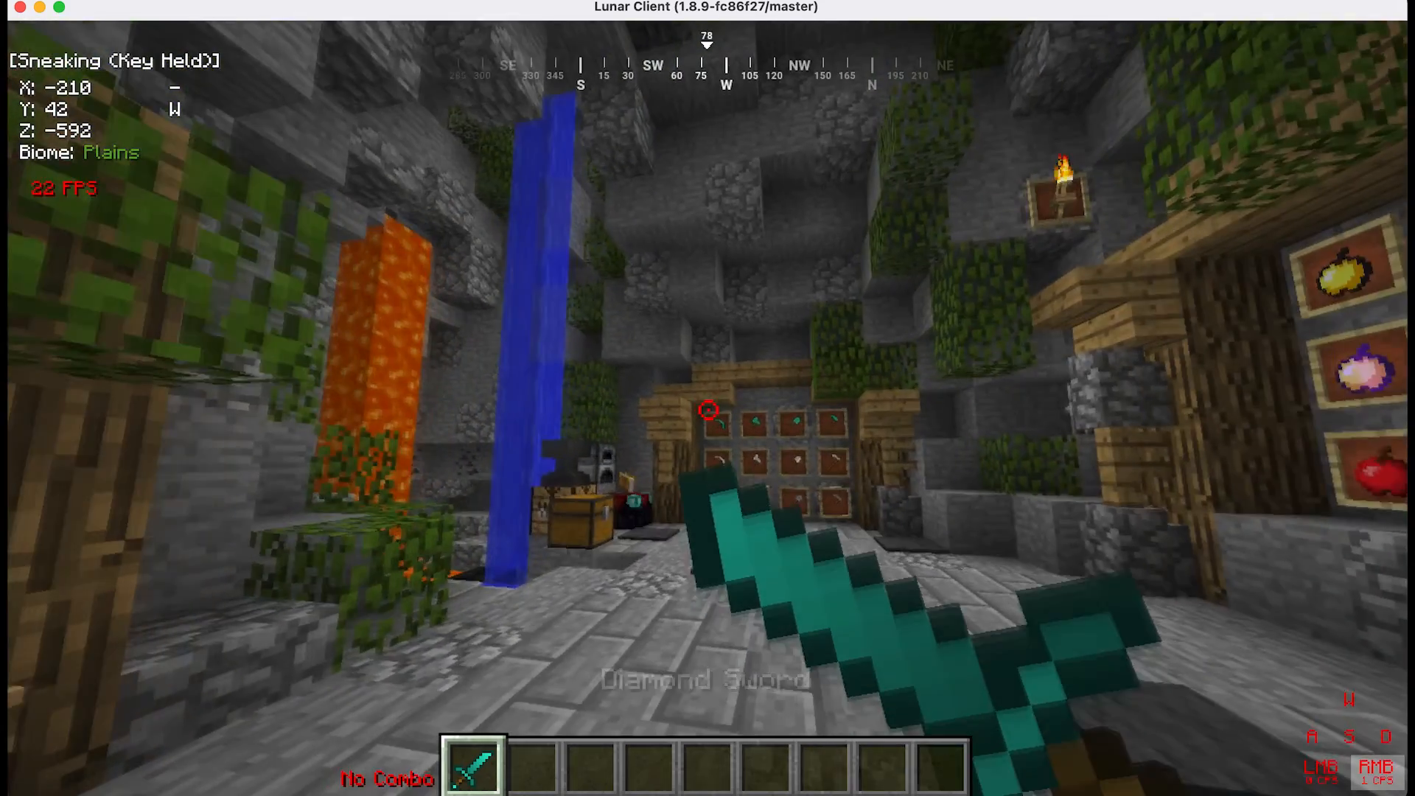
{"action": "key", "text": "F5"}
{"action": "key", "text": "F5"}
{"action": "right_click", "coordinate": [707, 409]}
{"action": "key", "text": "c"}
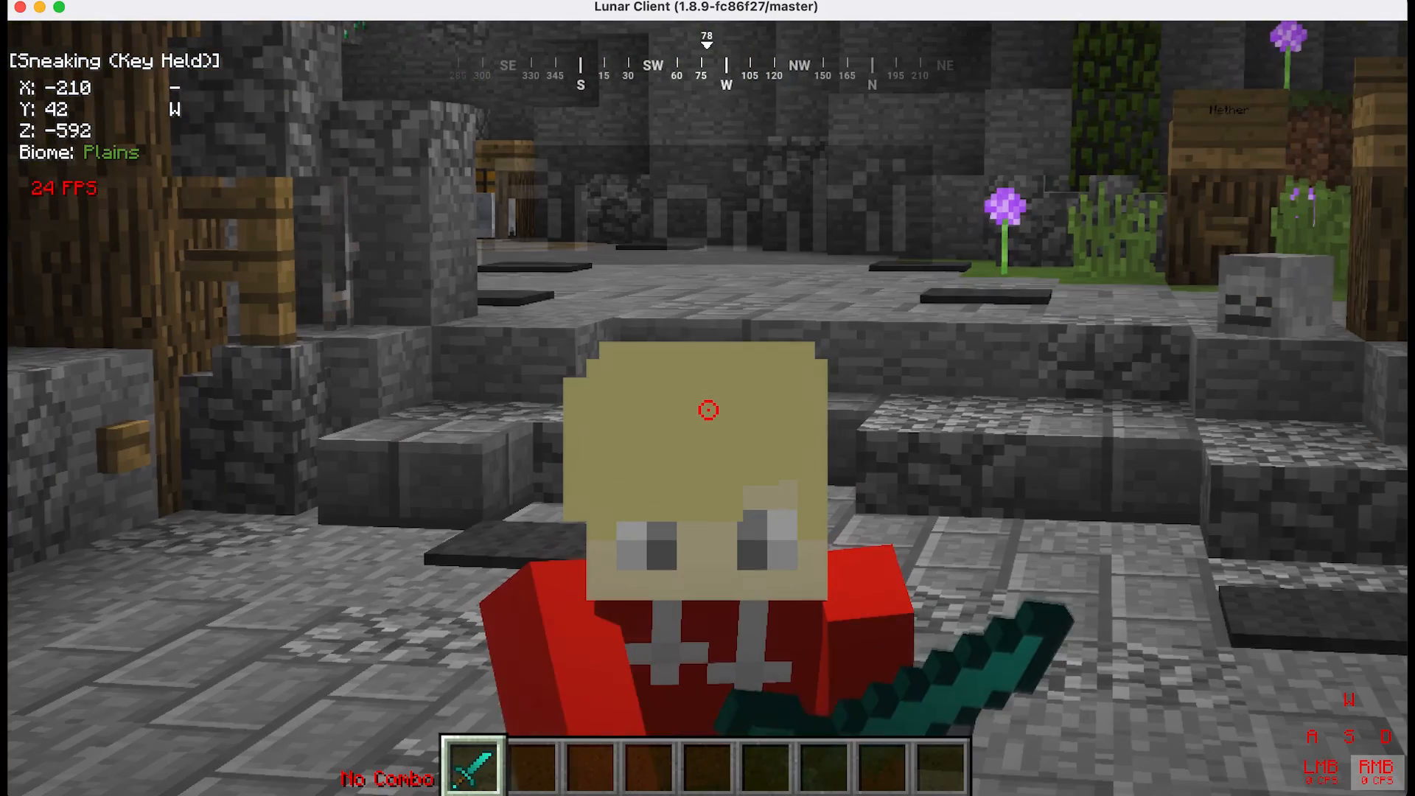
{"action": "left_click", "coordinate": [707, 409]}
{"action": "left_click", "coordinate": [708, 409]}
{"action": "left_click", "coordinate": [707, 409]}
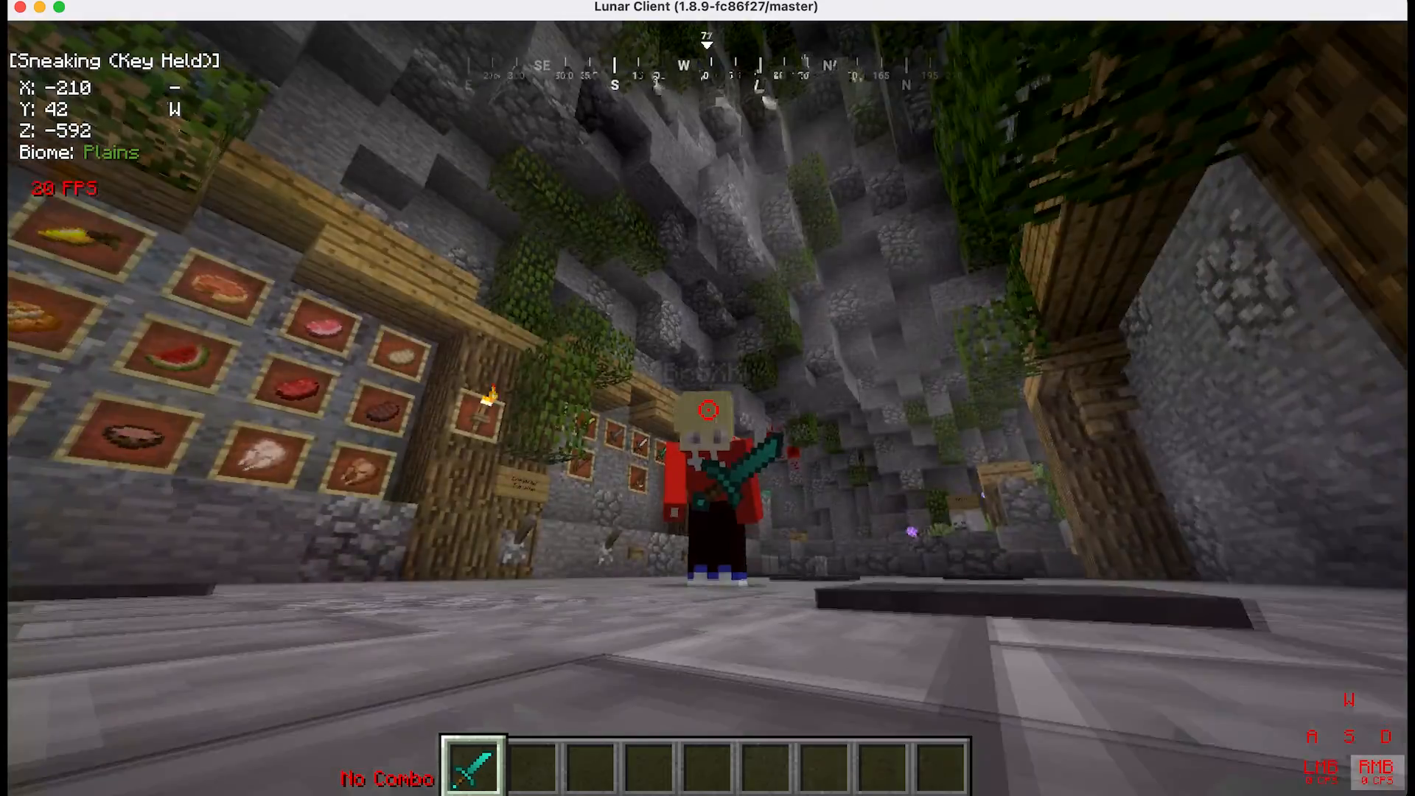
{"action": "left_click", "coordinate": [708, 410]}
{"action": "left_click", "coordinate": [707, 409]}
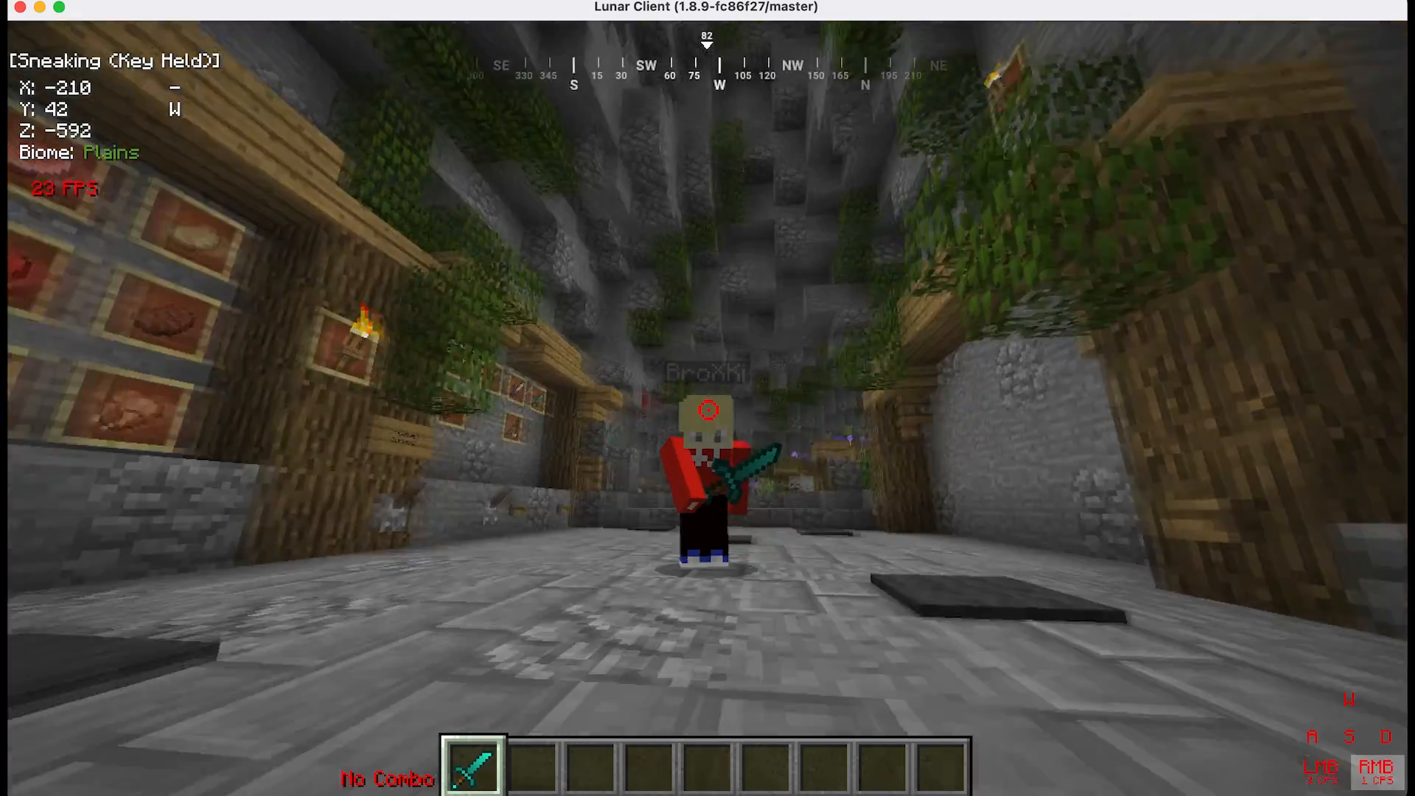
{"action": "right_click", "coordinate": [707, 410]}
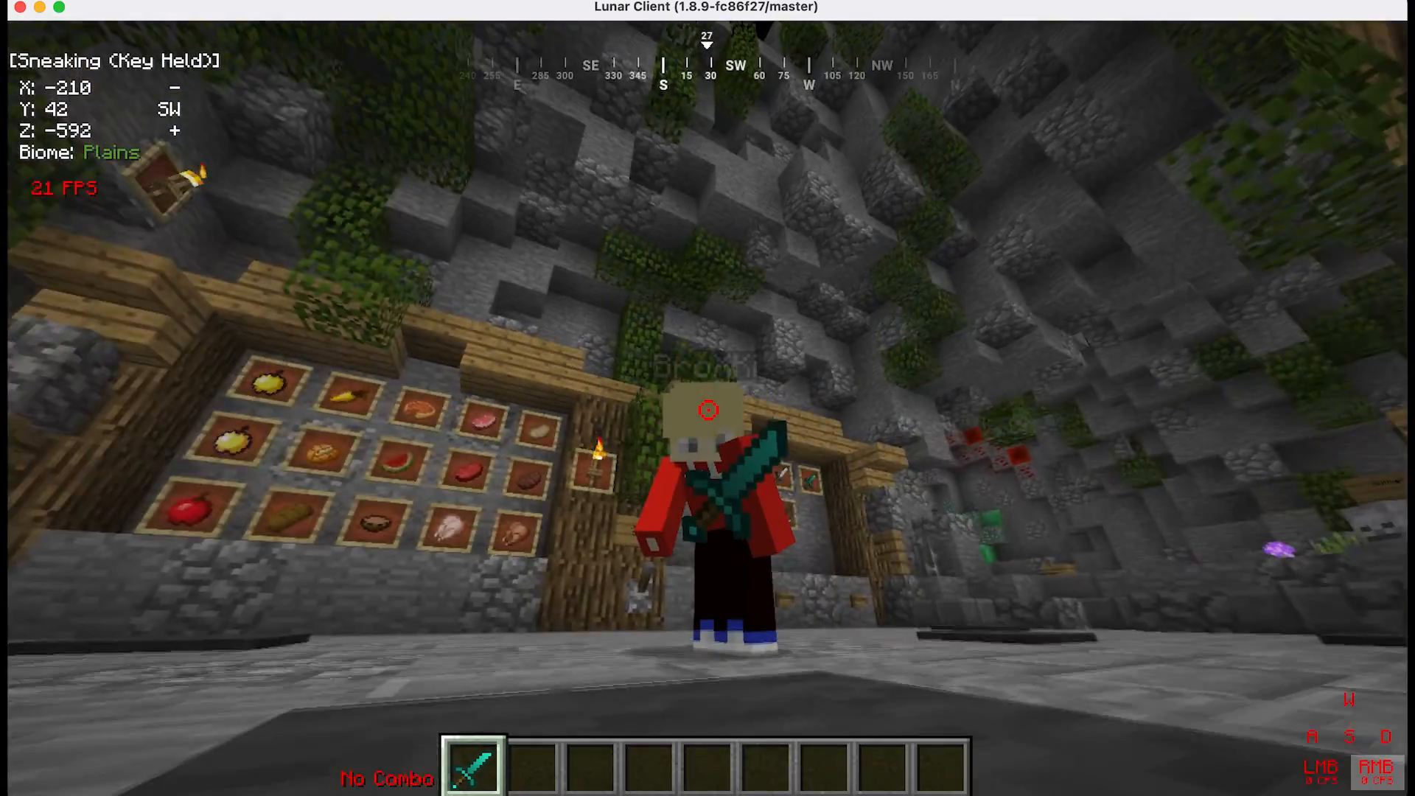
{"action": "left_click", "coordinate": [709, 409]}
{"action": "right_click", "coordinate": [708, 410]}
{"action": "left_click", "coordinate": [708, 410]}
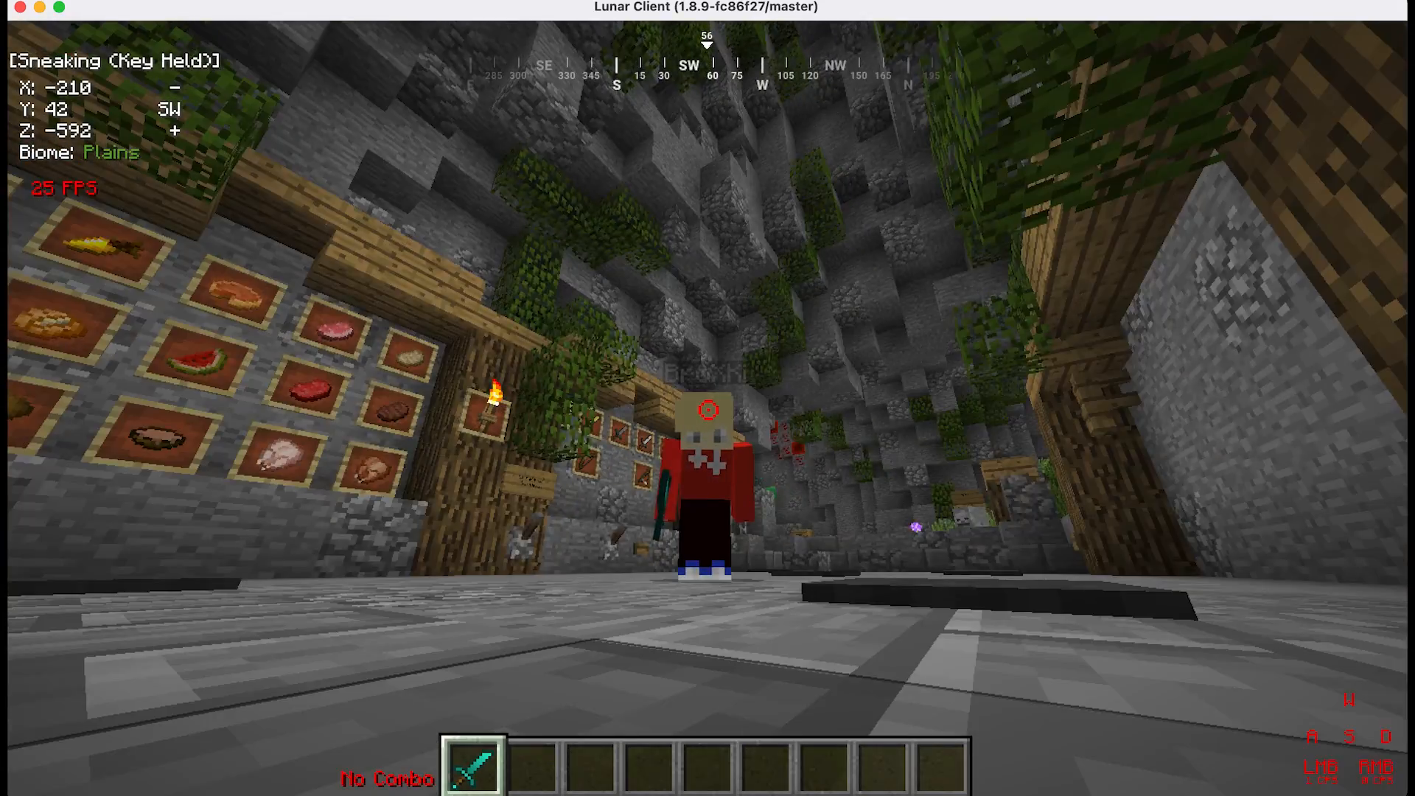
{"action": "right_click", "coordinate": [709, 410]}
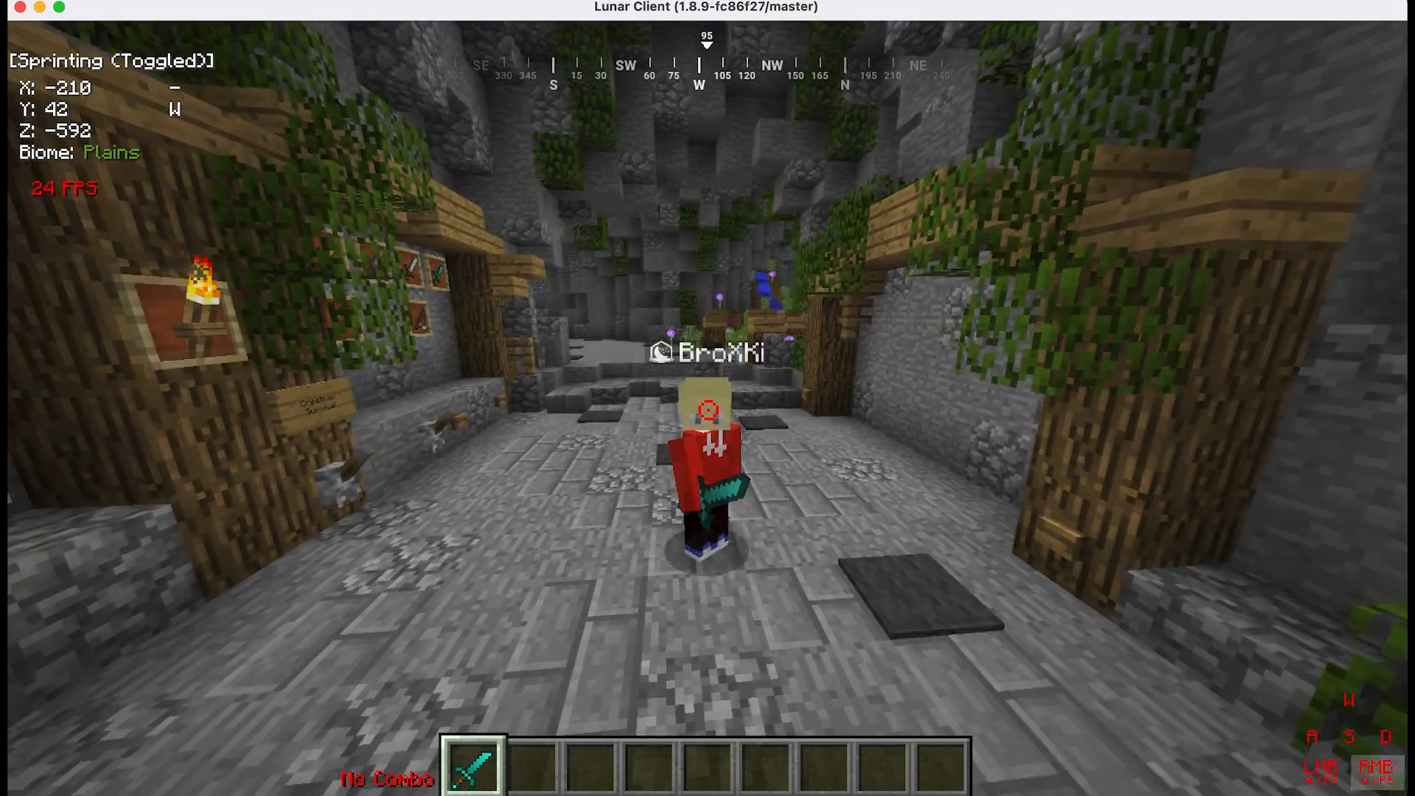
{"action": "key", "text": "shift"}
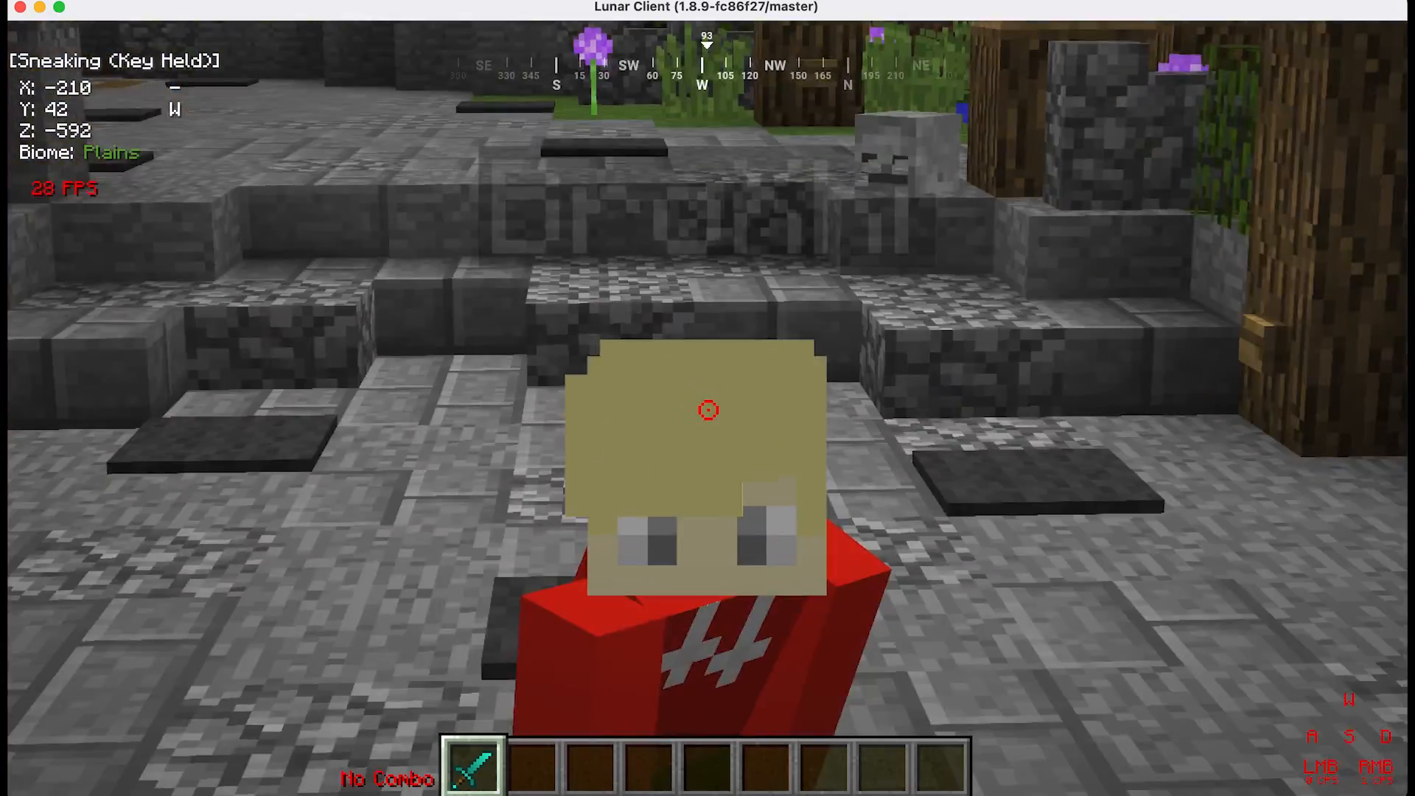
{"action": "right_click", "coordinate": [708, 410]}
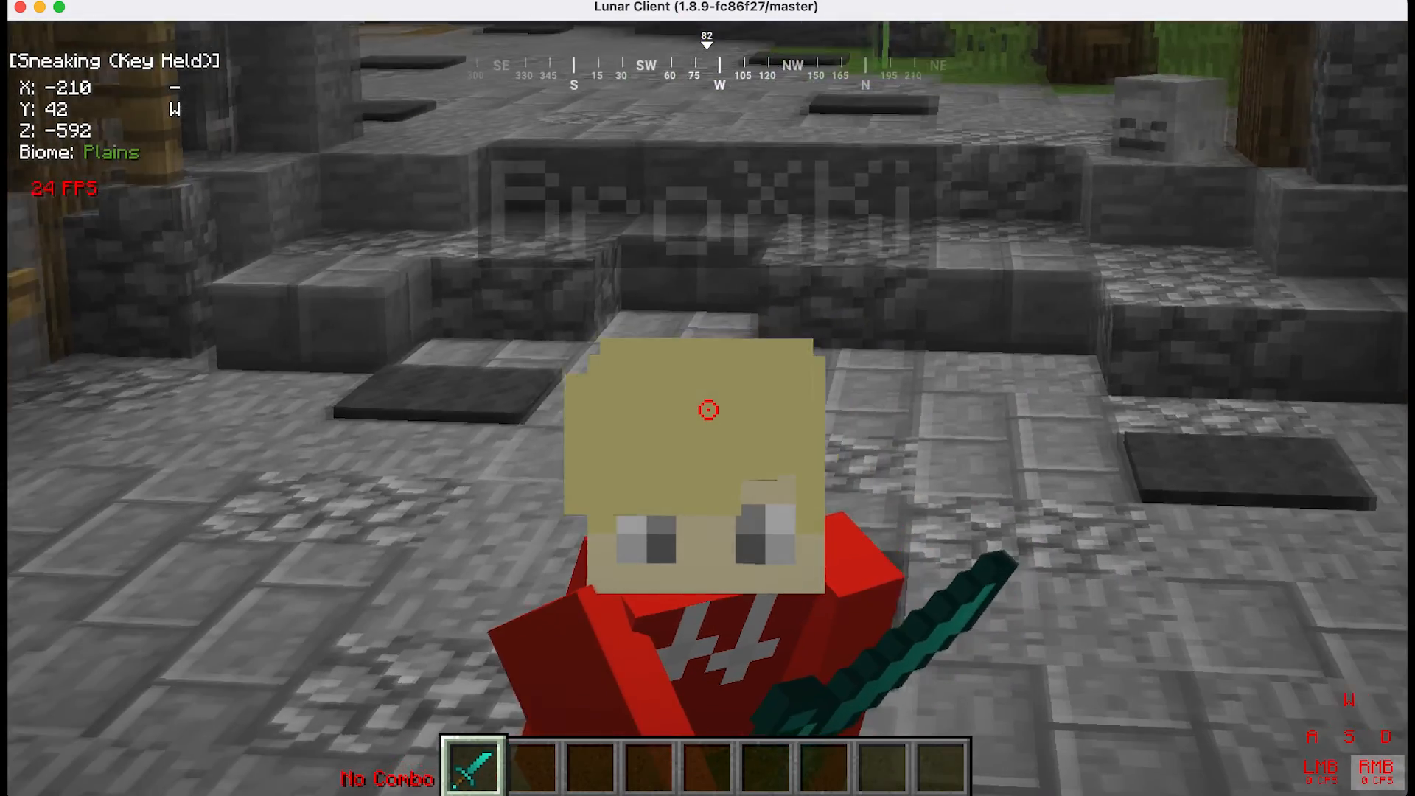
{"action": "left_click", "coordinate": [708, 409]}
{"action": "left_click", "coordinate": [708, 409]}
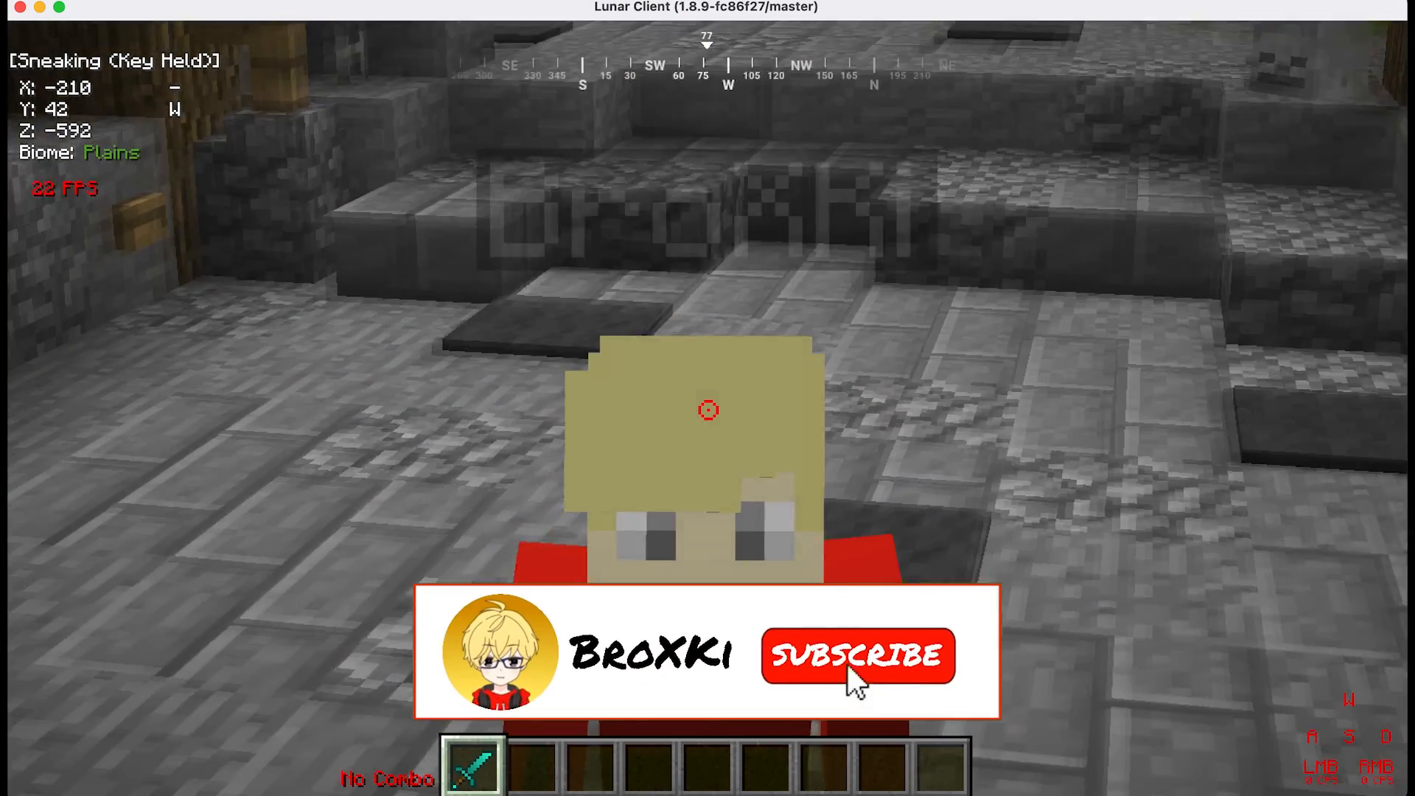
{"action": "right_click", "coordinate": [709, 409]}
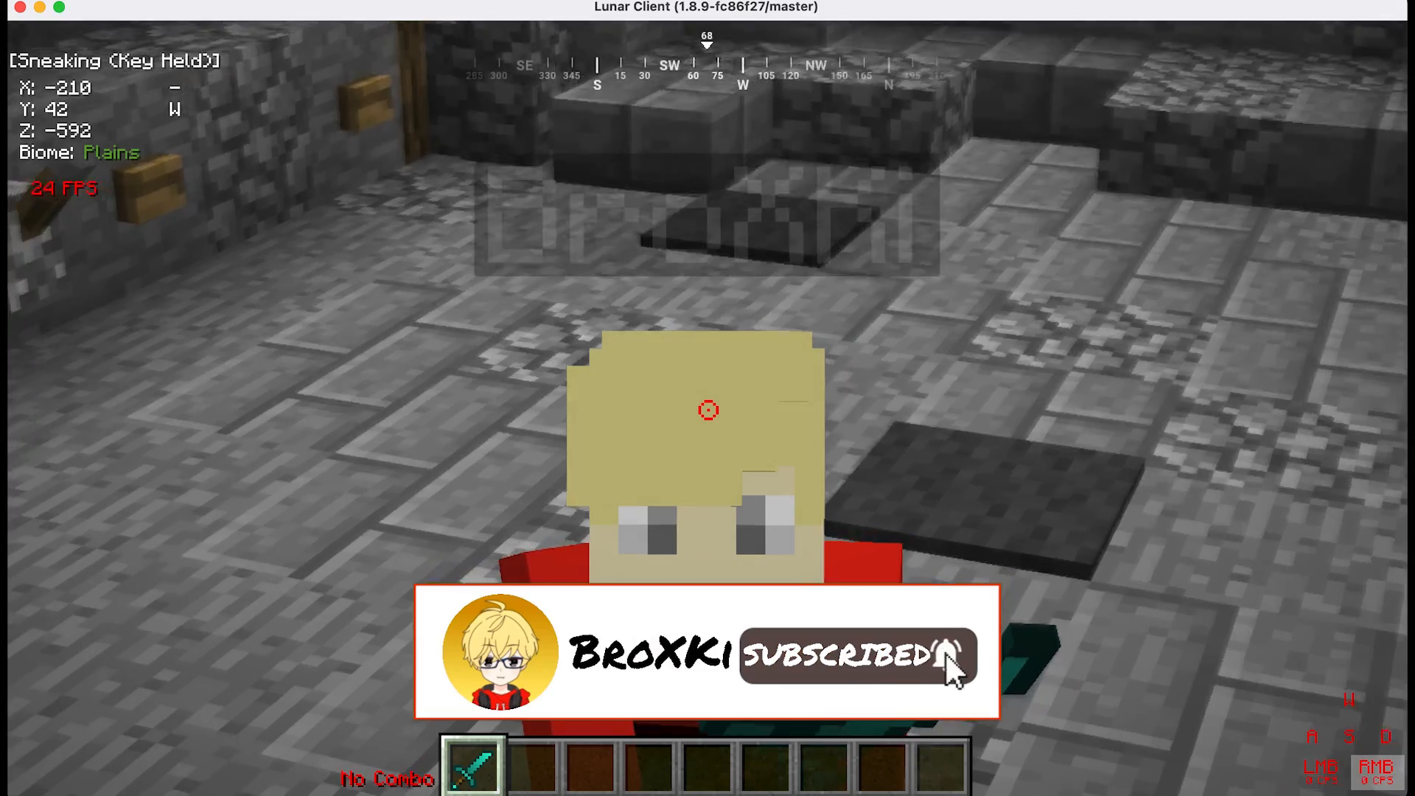
{"action": "left_click", "coordinate": [708, 410]}
{"action": "left_click", "coordinate": [709, 410]}
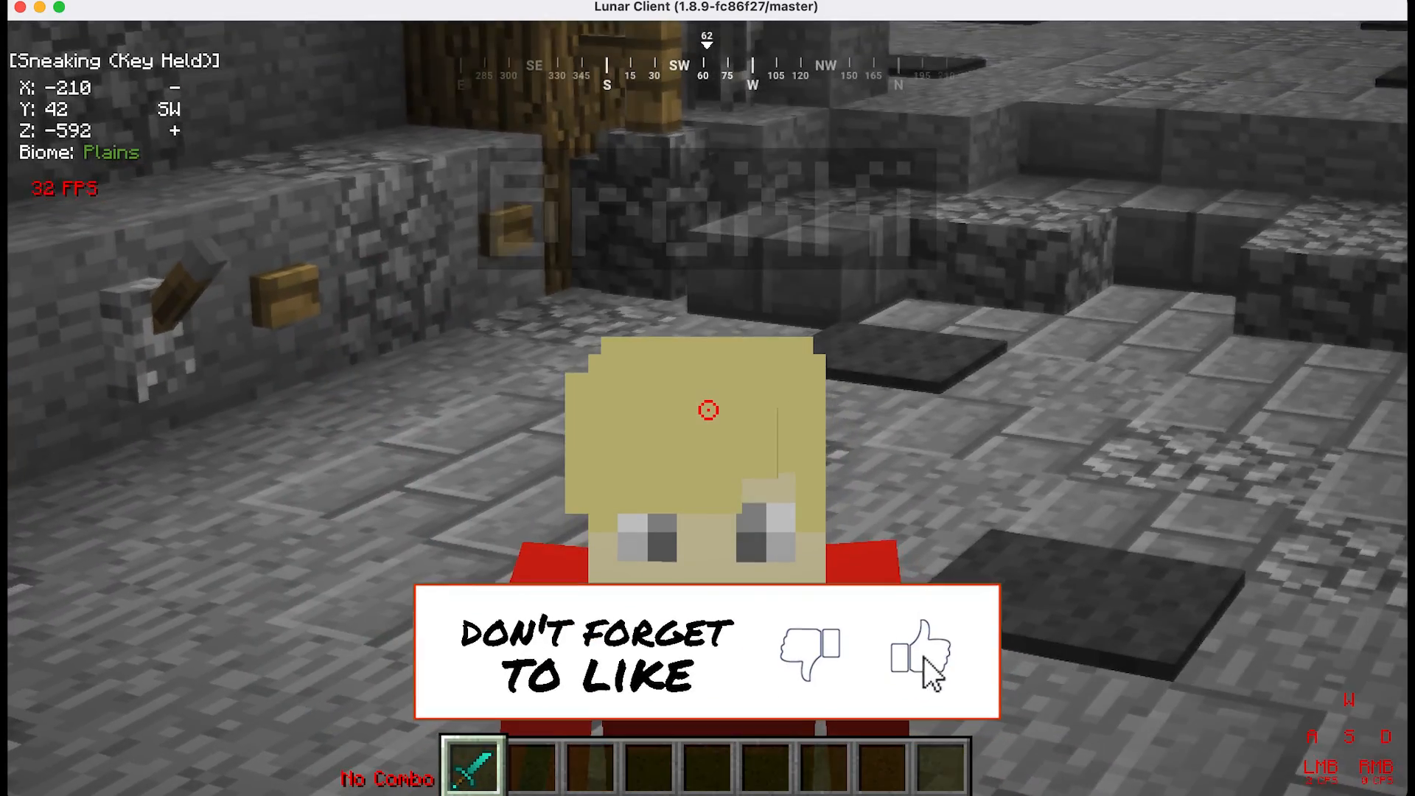